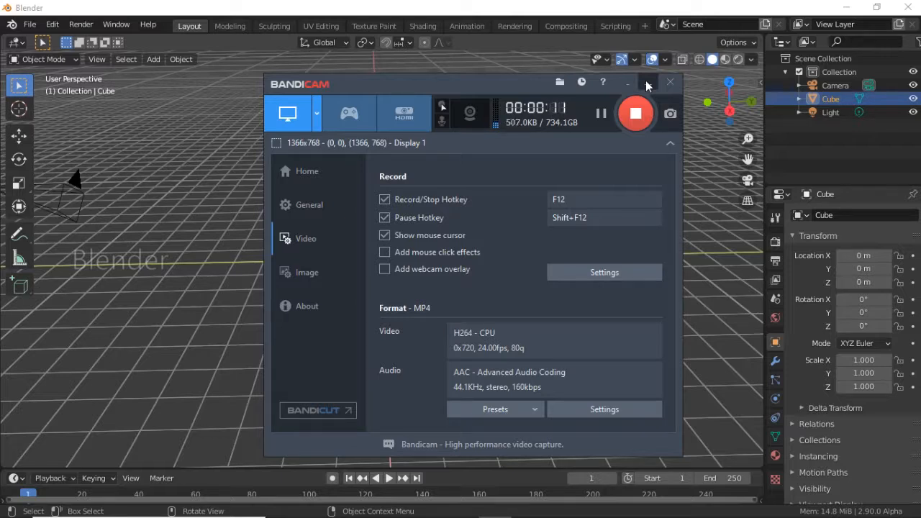
Move the Bandicam window out of the way and set the Screencast Keys font size to 34
{"action": "left_click", "coordinate": [647, 83]}
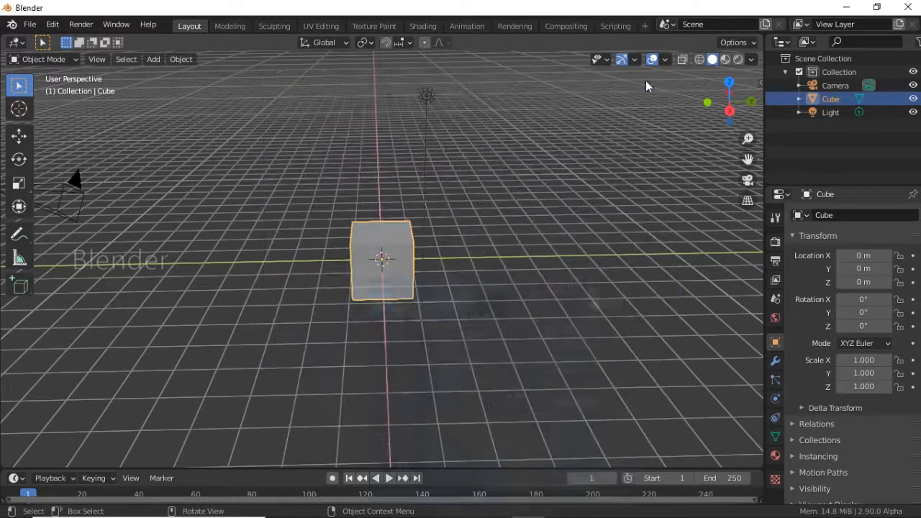
{"action": "key", "text": "shift+a"}
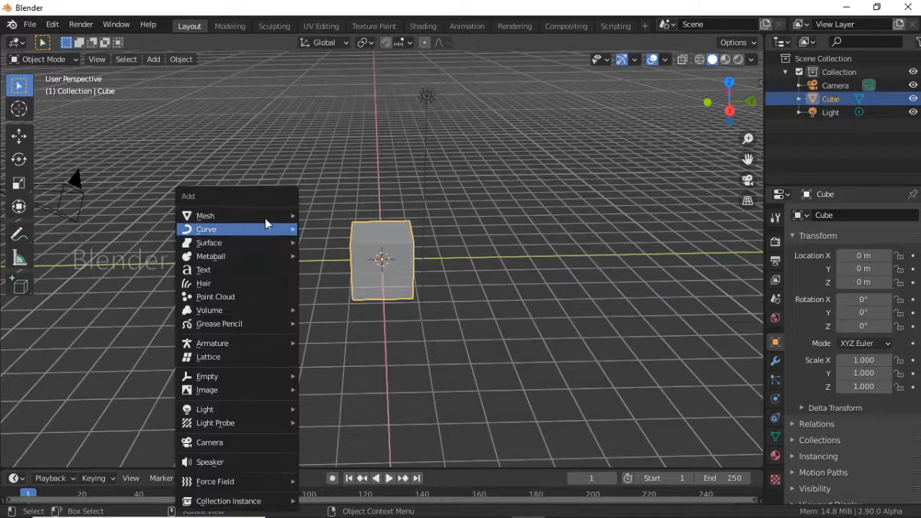
{"action": "key", "text": "m"}
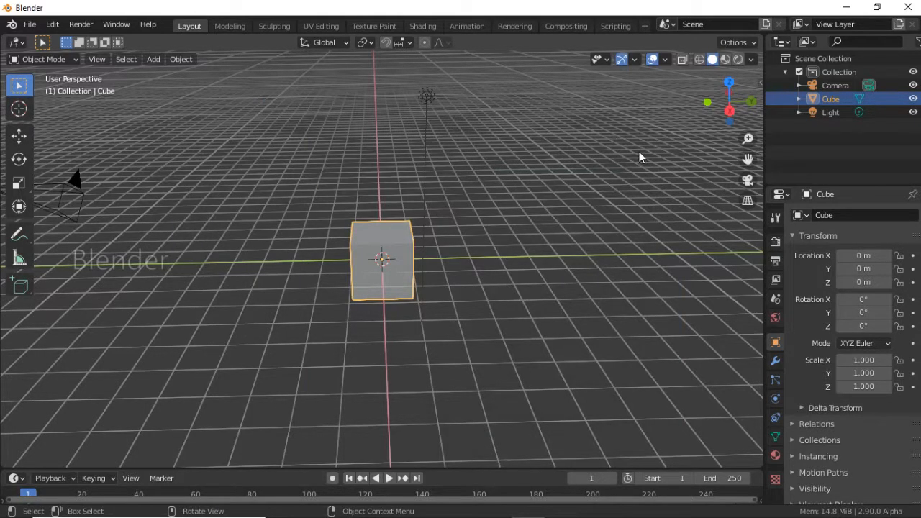
{"action": "key", "text": "n"}
{"action": "left_click", "coordinate": [756, 188]}
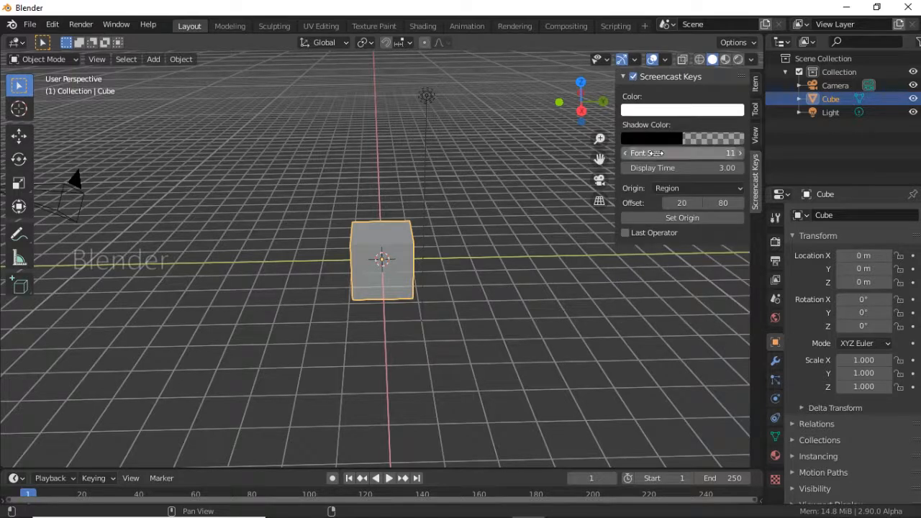
{"action": "left_click_drag", "start_coordinate": [676, 153], "coordinate": [716, 153]}
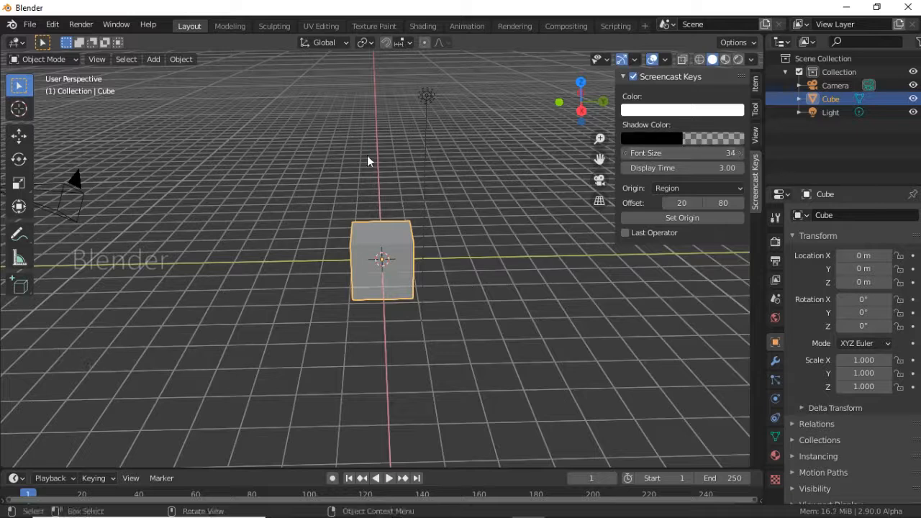
Delete the default cube from the scene
{"action": "left_click", "coordinate": [367, 155]}
{"action": "left_click", "coordinate": [380, 260]}
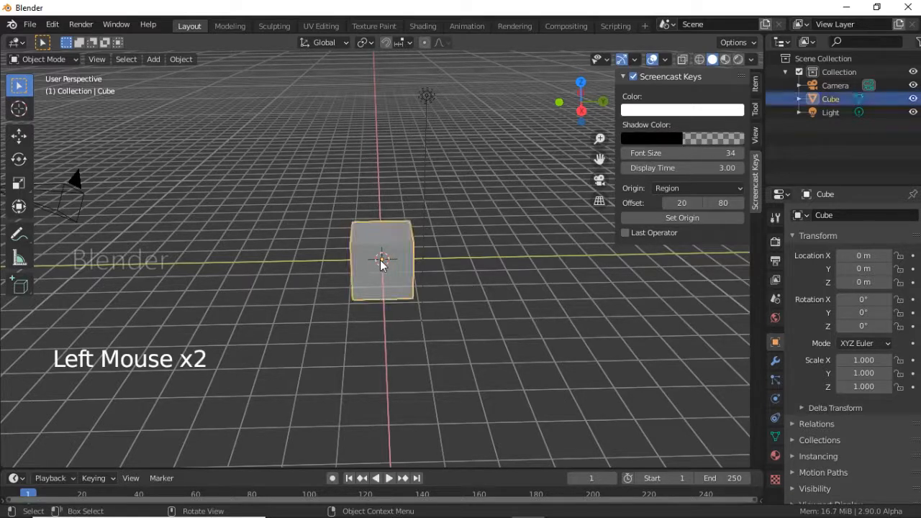
{"action": "key", "text": "x"}
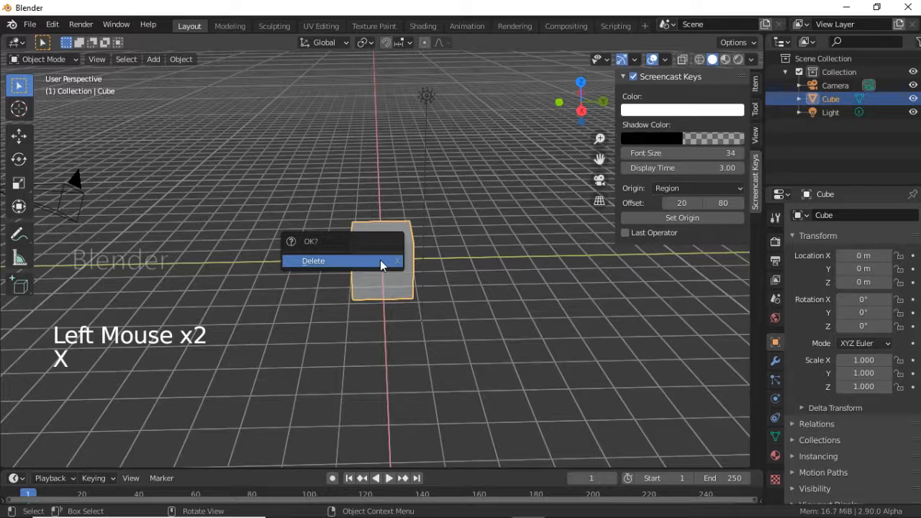
{"action": "left_click", "coordinate": [380, 259]}
Add a mesh cylinder and set its vertex count to 64
{"action": "key", "text": "shift+a"}
{"action": "mouse_move", "coordinate": [337, 216]}
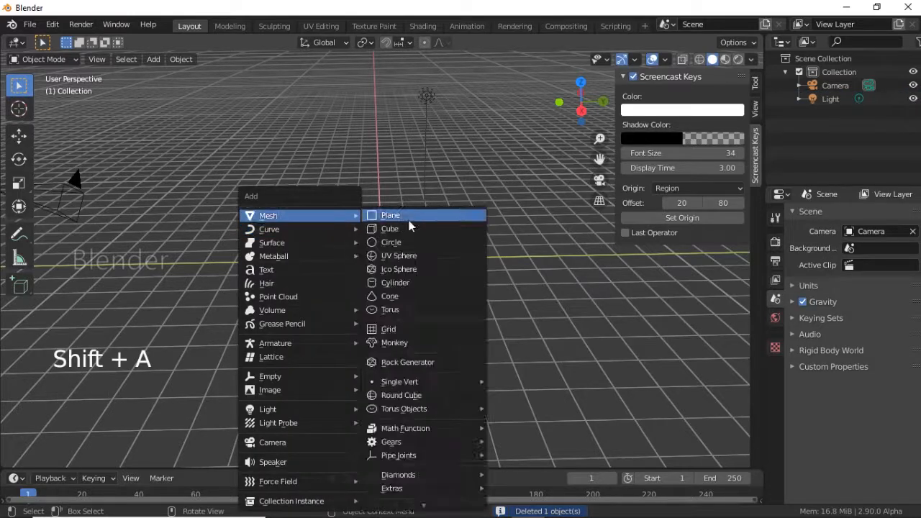
{"action": "left_click", "coordinate": [397, 284]}
{"action": "left_click", "coordinate": [79, 457]}
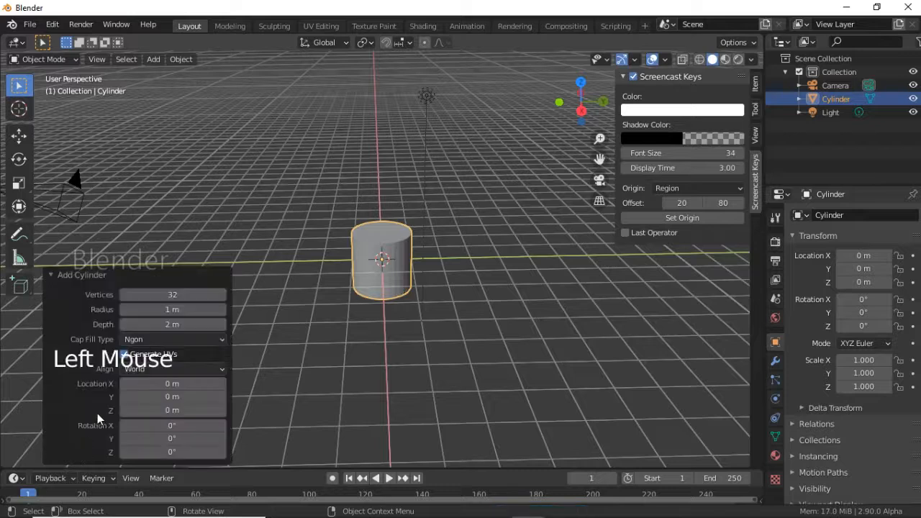
{"action": "double_click", "coordinate": [183, 295]}
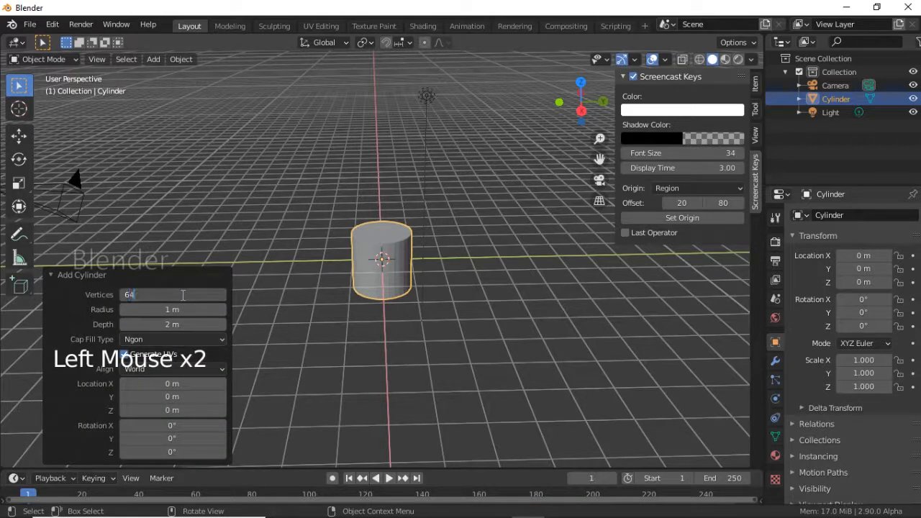
{"action": "type", "text": "64\""}
{"action": "key", "text": "Return"}
{"action": "left_click", "coordinate": [184, 297]}
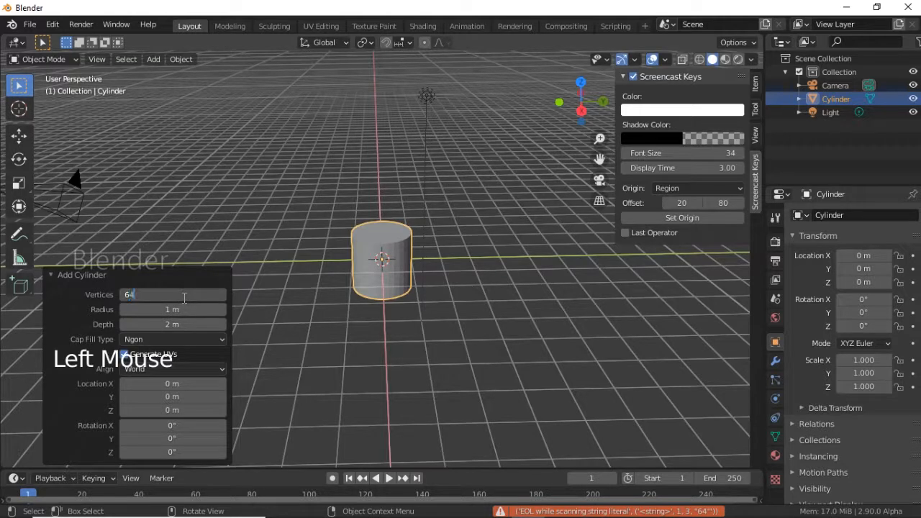
{"action": "type", "text": "64"}
{"action": "key", "text": "Return"}
Scale the cylinder down to about 0.395 in X and Y, leaving Z locked
{"action": "scroll", "coordinate": [438, 274], "scroll_direction": "down", "scroll_amount": 3}
{"action": "key", "text": "s"}
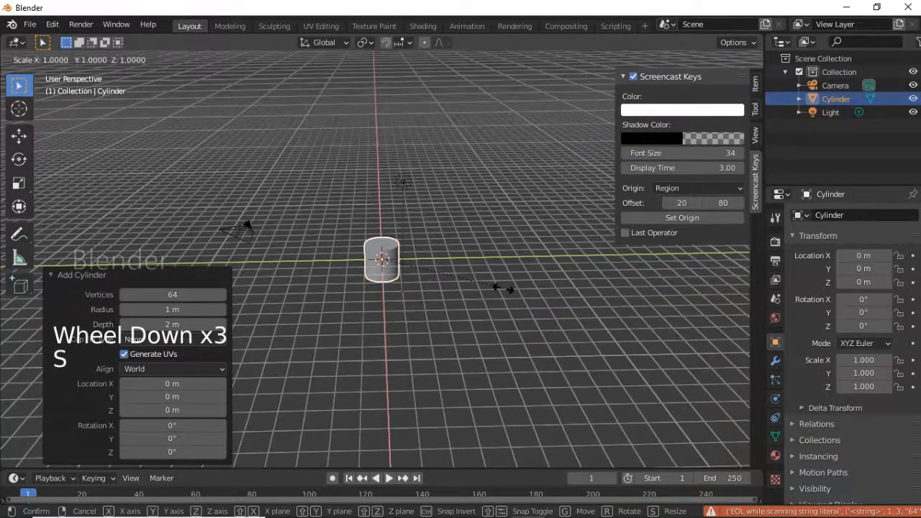
{"action": "key", "text": "shift+z"}
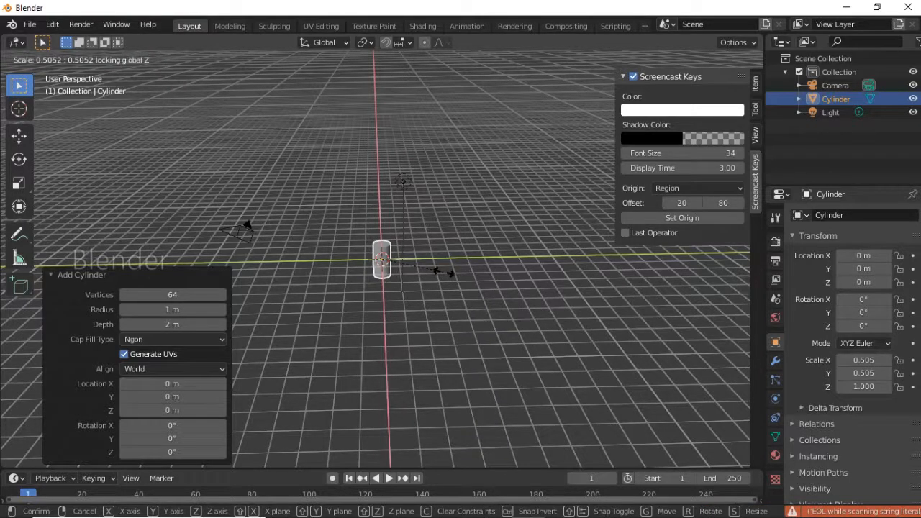
{"action": "left_click", "coordinate": [431, 269]}
Stretch the cylinder along Z in several passes to a Z scale of about 9.54
{"action": "scroll", "coordinate": [432, 274], "scroll_direction": "down", "scroll_amount": 3}
{"action": "key", "text": "s"}
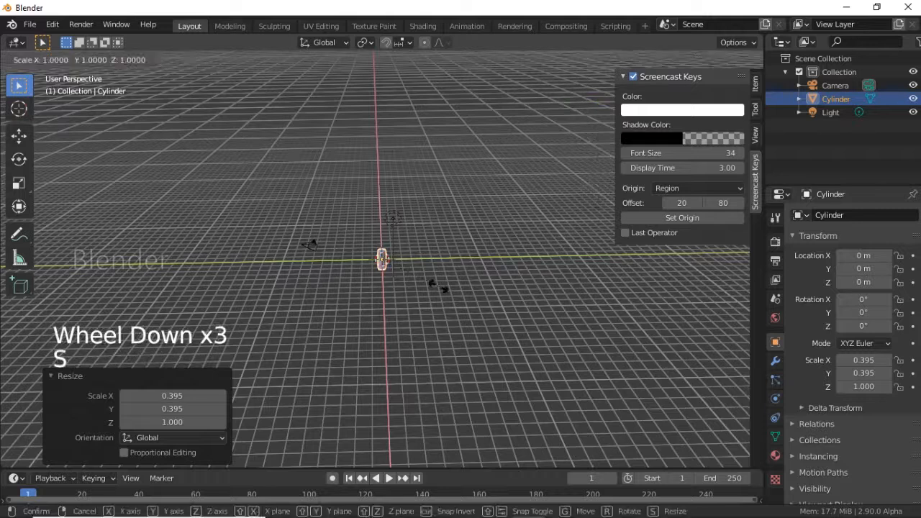
{"action": "key", "text": "z"}
{"action": "left_click", "coordinate": [583, 443]}
{"action": "scroll", "coordinate": [533, 381], "scroll_direction": "down", "scroll_amount": 2}
{"action": "key", "text": "s"}
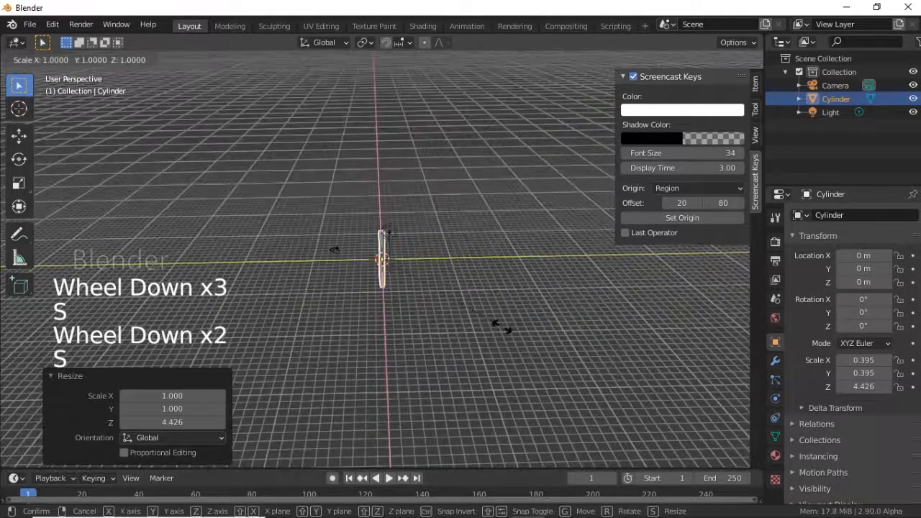
{"action": "key", "text": "z"}
{"action": "left_click", "coordinate": [590, 426]}
{"action": "scroll", "coordinate": [510, 366], "scroll_direction": "down", "scroll_amount": 2}
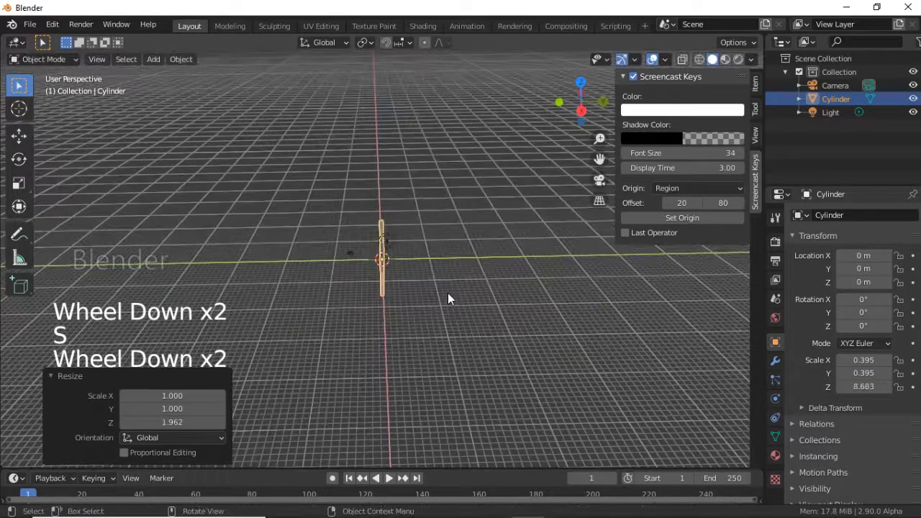
{"action": "key", "text": "s"}
{"action": "key", "text": "z"}
{"action": "left_click", "coordinate": [453, 299]}
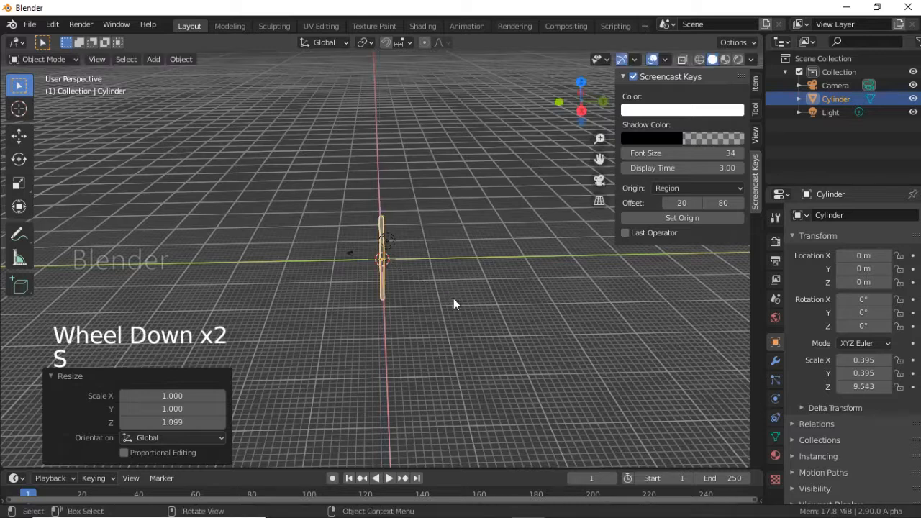
Move the cylinder up about 9.83 m along Z so its base rests on the ground grid
{"action": "key", "text": "g"}
{"action": "key", "text": "z"}
{"action": "left_click", "coordinate": [446, 258]}
Enter Edit Mode on the tall cylinder
{"action": "scroll", "coordinate": [447, 254], "scroll_direction": "up", "scroll_amount": 6}
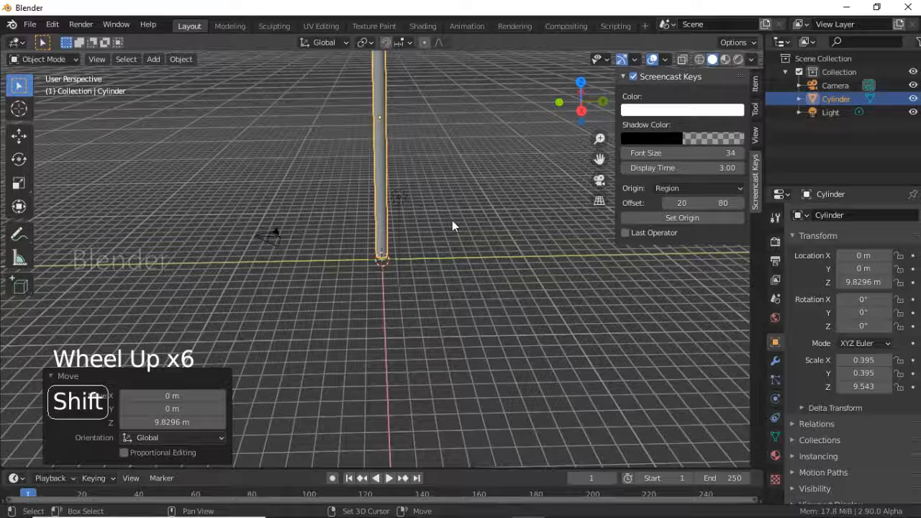
{"action": "middle_click_drag", "start_coordinate": [452, 220], "coordinate": [456, 317], "text": "shift"}
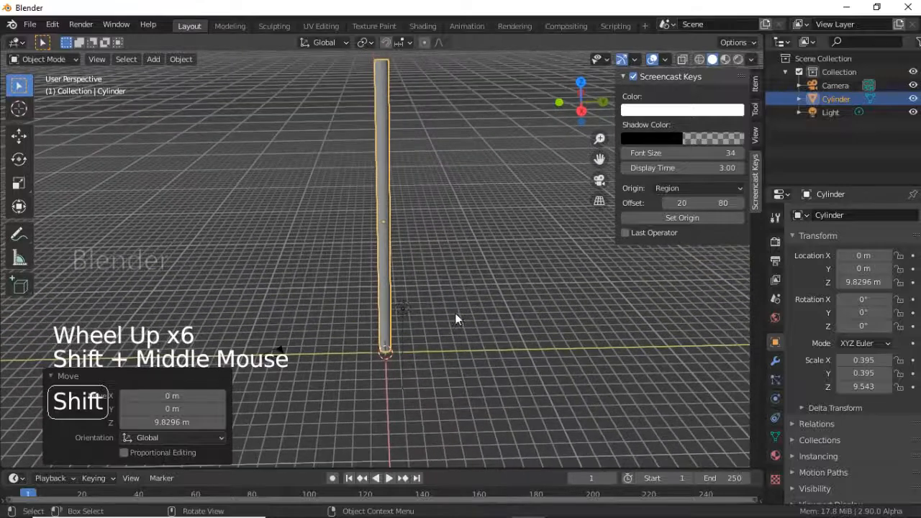
{"action": "left_click", "coordinate": [45, 59]}
{"action": "left_click", "coordinate": [57, 89]}
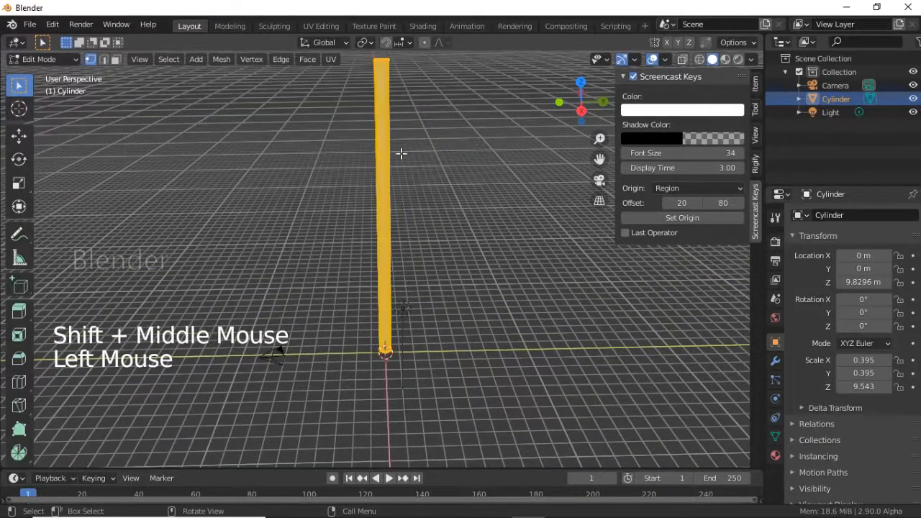
Turn on see-through wireframe display and box-select all vertices at the cylinder's upper end
{"action": "middle_click_drag", "start_coordinate": [401, 154], "coordinate": [425, 233], "text": "shift"}
{"action": "left_click", "coordinate": [426, 174]}
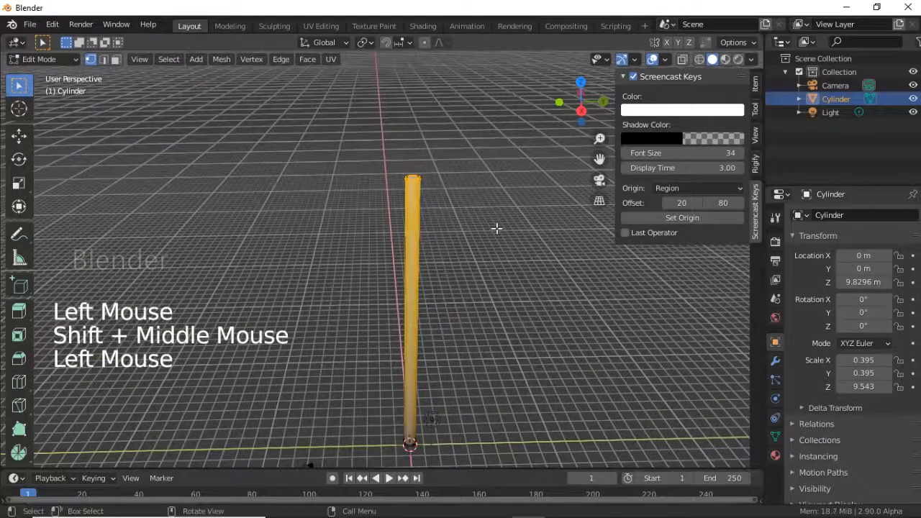
{"action": "mouse_move", "coordinate": [493, 226]}
{"action": "middle_mouse_down"}
{"action": "mouse_move", "coordinate": [489, 243]}
{"action": "mouse_move", "coordinate": [497, 238]}
{"action": "middle_mouse_up"}
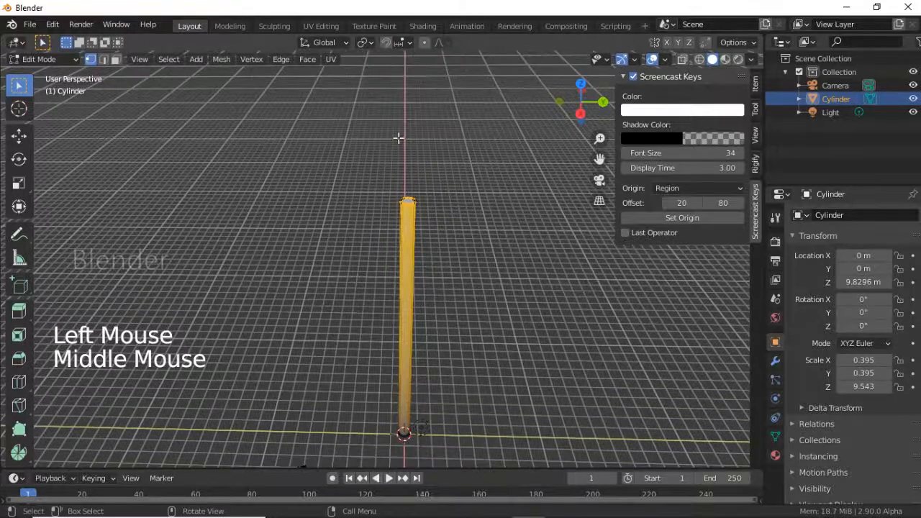
{"action": "left_click", "coordinate": [403, 163]}
{"action": "left_click_drag", "start_coordinate": [370, 156], "coordinate": [500, 265]}
{"action": "left_click", "coordinate": [417, 209]}
{"action": "left_click_drag", "start_coordinate": [369, 158], "coordinate": [445, 213]}
{"action": "scroll", "coordinate": [471, 228], "scroll_direction": "down", "scroll_amount": 1}
{"action": "middle_click_drag", "start_coordinate": [472, 229], "coordinate": [415, 208]}
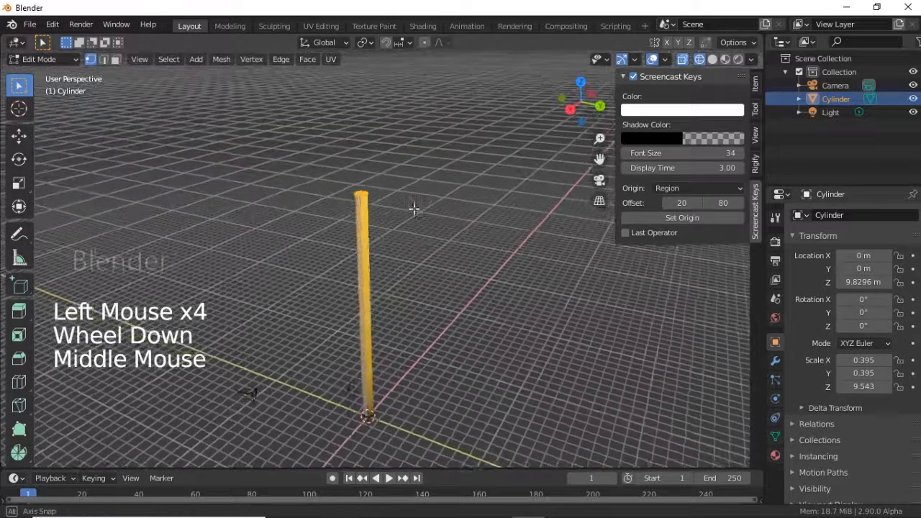
Try a zero-length extrusion of the cylinder's top vertices and a move of them along Z, undoing each attempt
{"action": "scroll", "coordinate": [451, 214], "scroll_direction": "up", "scroll_amount": 2}
{"action": "key", "text": "e"}
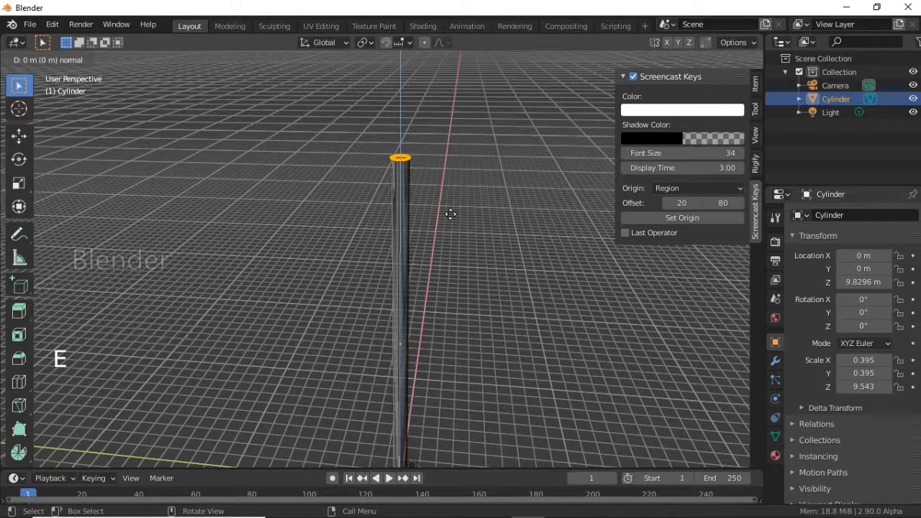
{"action": "right_click", "coordinate": [450, 214]}
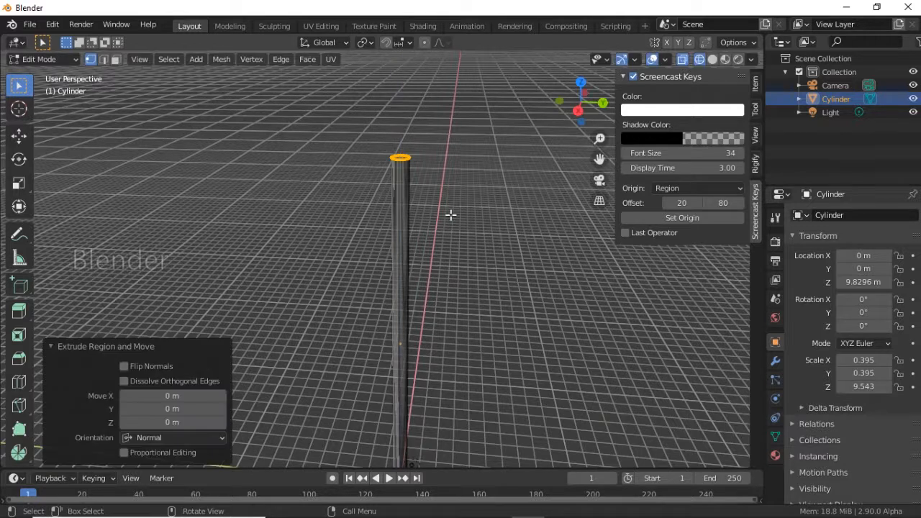
{"action": "key", "text": "ctrl+z"}
{"action": "key", "text": "g"}
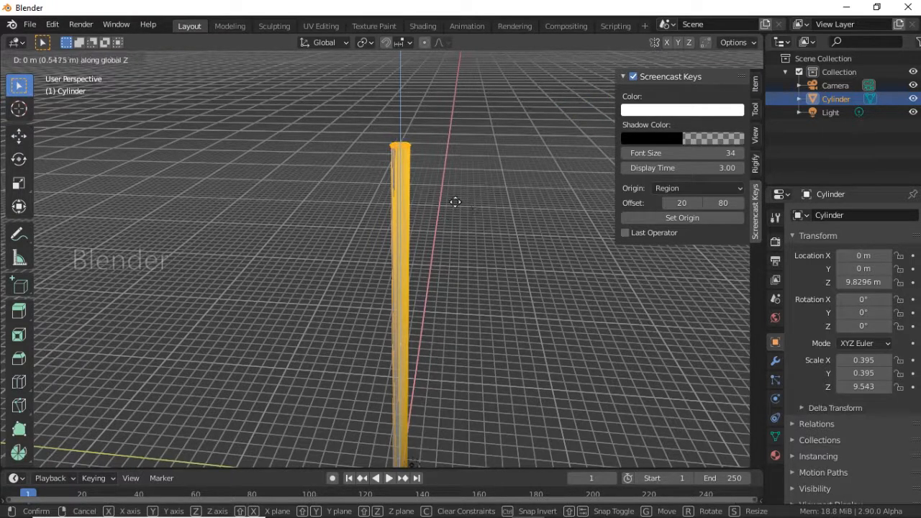
{"action": "left_click", "coordinate": [418, 199]}
{"action": "key", "text": "ctrl+z"}
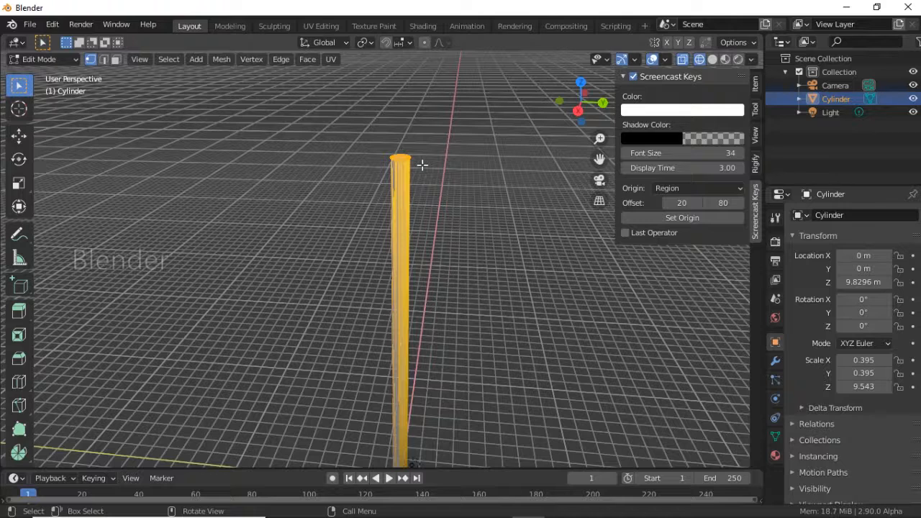
Try extruding the cylinder's top about 2.31 m upward, undo it, and try raising the top vertices along Z, undoing that too
{"action": "key", "text": "e"}
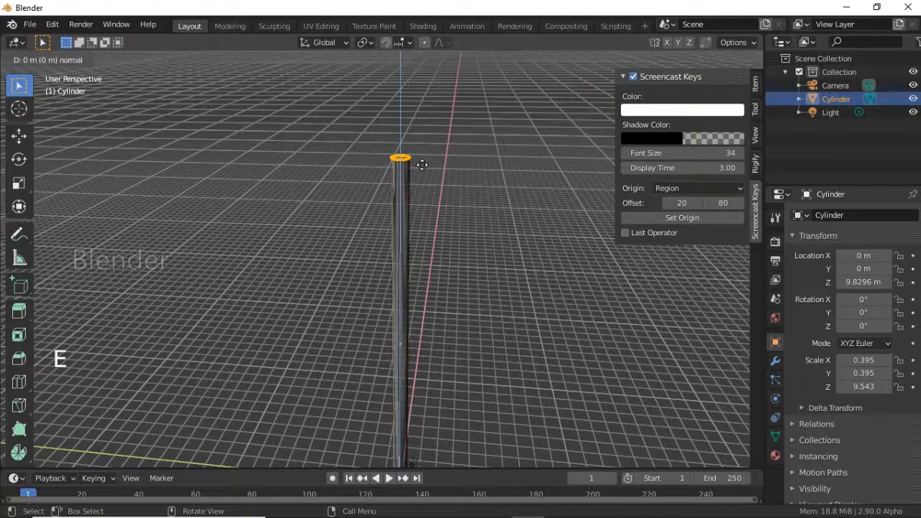
{"action": "left_click", "coordinate": [423, 110]}
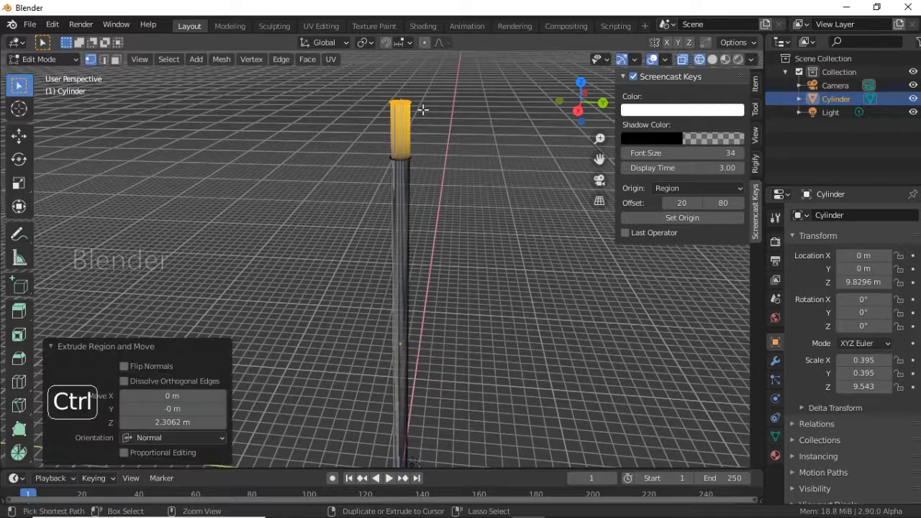
{"action": "key", "text": "ctrl+z"}
{"action": "key", "text": "g"}
{"action": "key", "text": "z"}
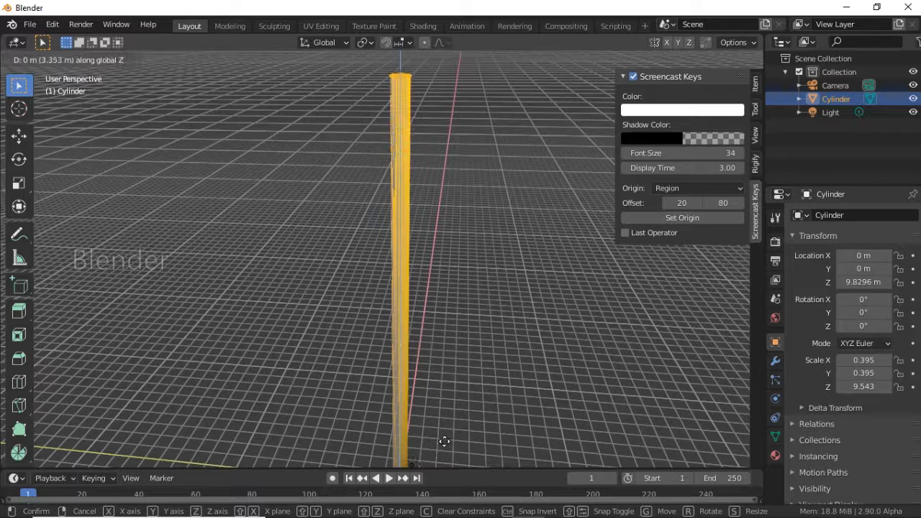
{"action": "left_click", "coordinate": [444, 439]}
{"action": "key", "text": "ctrl+z"}
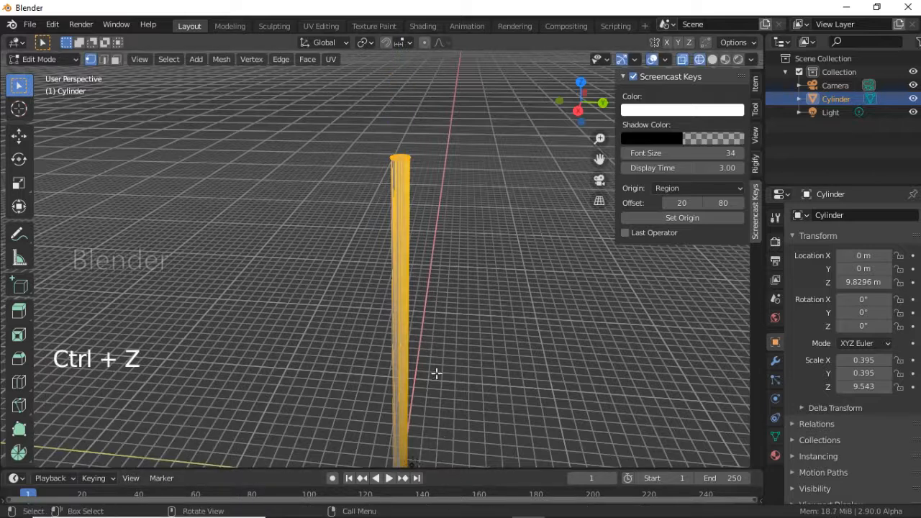
Extrude the cylinder's top upward about 3.36 m and raise the new end about 1.48 m further along Z
{"action": "scroll", "coordinate": [417, 153], "scroll_direction": "down", "scroll_amount": 2}
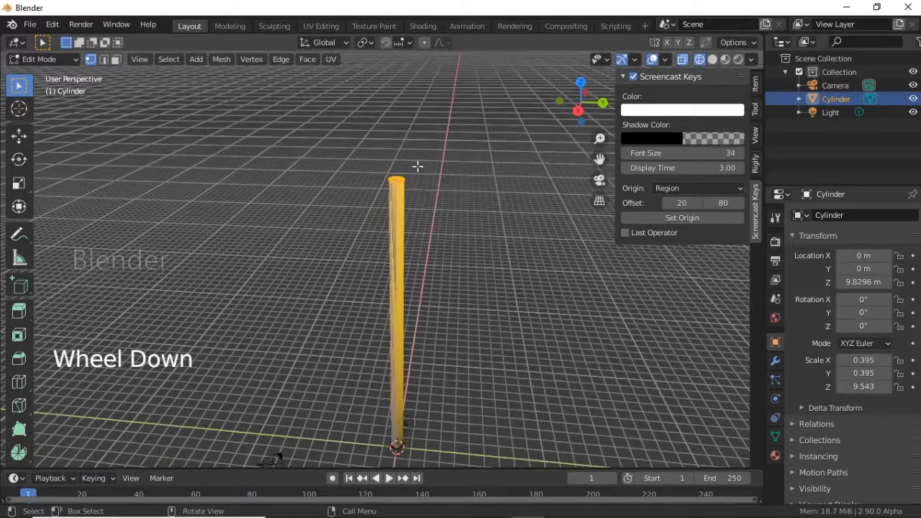
{"action": "key", "text": "e"}
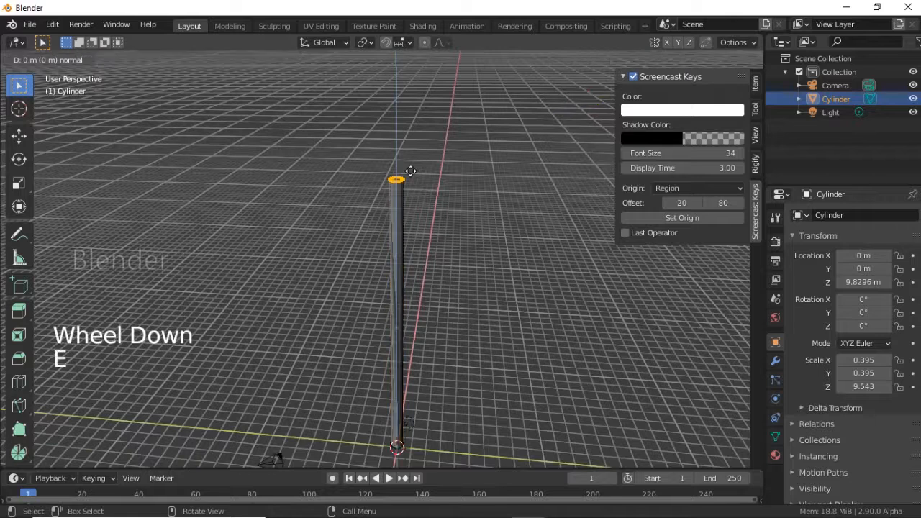
{"action": "left_click", "coordinate": [429, 108]}
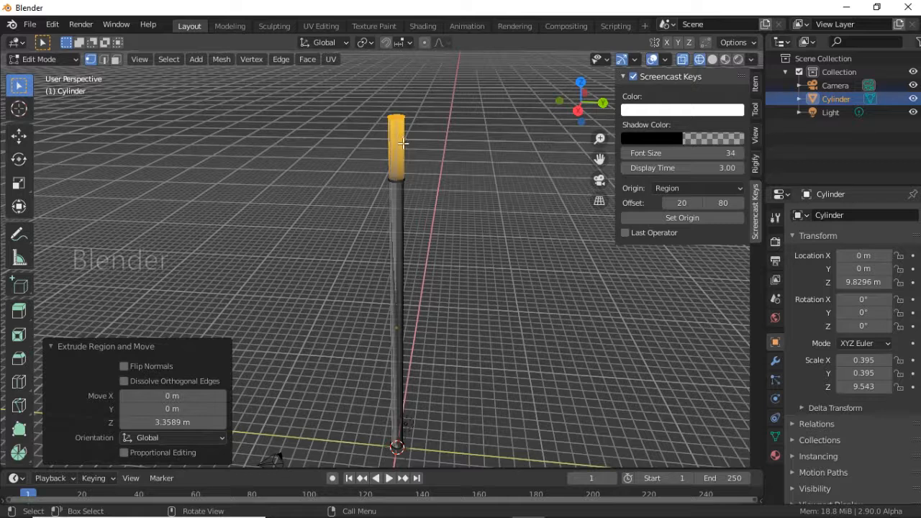
{"action": "key", "text": "g"}
{"action": "left_click", "coordinate": [411, 113]}
{"action": "scroll", "coordinate": [413, 114], "scroll_direction": "down", "scroll_amount": 3}
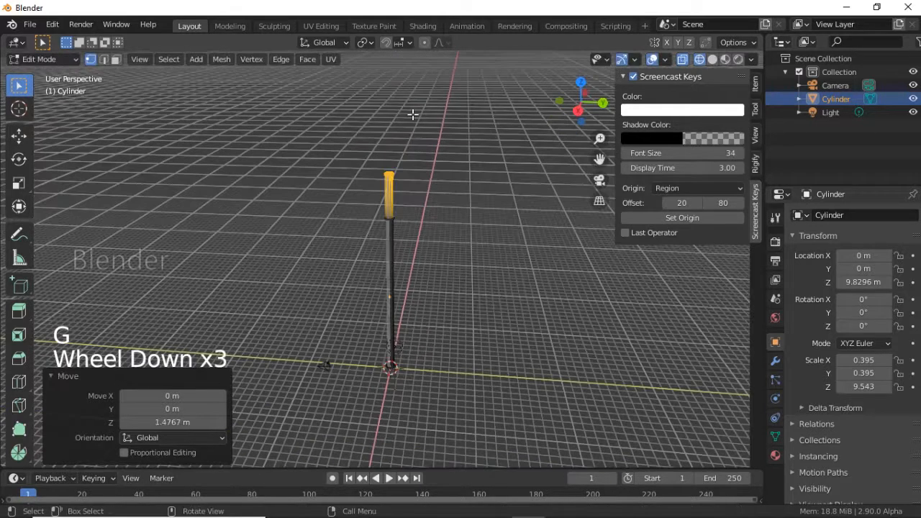
Raise the selected upper end of the pole about 3.79 m along Z and switch the viewport to solid shading
{"action": "middle_click_drag", "start_coordinate": [413, 114], "coordinate": [429, 173]}
{"action": "key", "text": "g"}
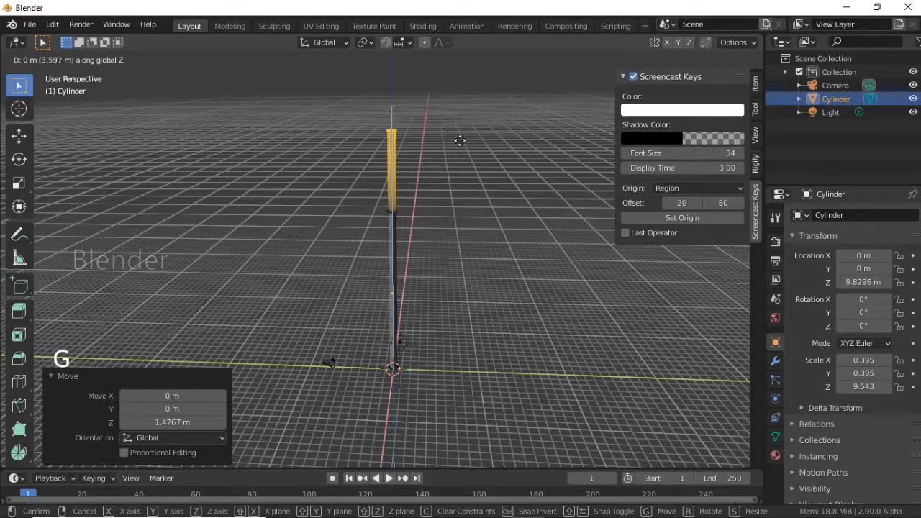
{"action": "left_click", "coordinate": [462, 136]}
{"action": "middle_click_drag", "start_coordinate": [461, 137], "coordinate": [452, 185]}
{"action": "scroll", "coordinate": [453, 185], "scroll_direction": "up", "scroll_amount": 1}
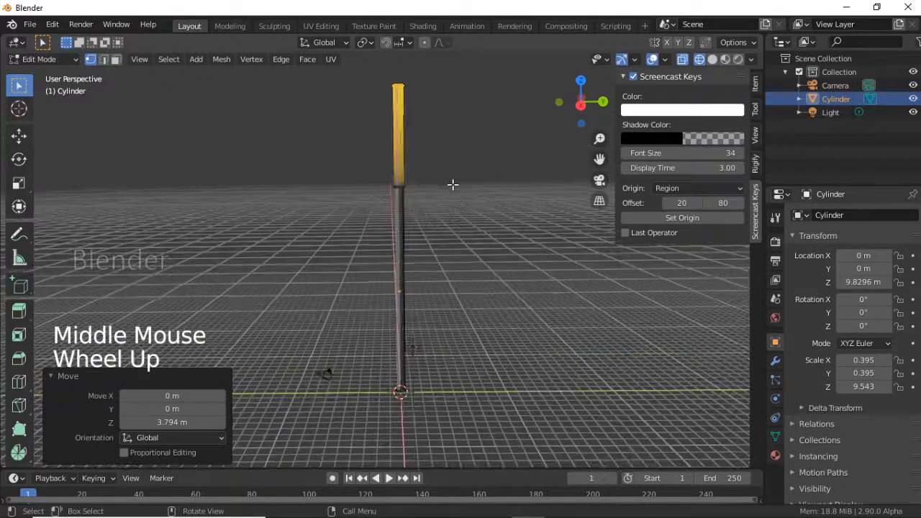
{"action": "scroll", "coordinate": [446, 212], "scroll_direction": "down", "scroll_amount": 2}
{"action": "middle_click_drag", "start_coordinate": [422, 220], "coordinate": [366, 177]}
{"action": "scroll", "coordinate": [422, 220], "scroll_direction": "up", "scroll_amount": 1}
{"action": "left_click", "coordinate": [429, 225]}
{"action": "scroll", "coordinate": [437, 292], "scroll_direction": "up", "scroll_amount": 2}
{"action": "key", "text": "ctrl+z"}
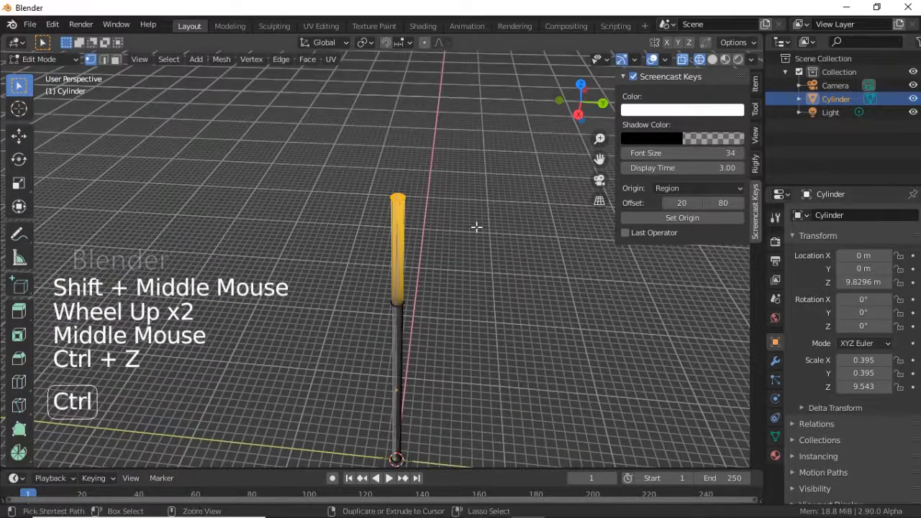
{"action": "left_click", "coordinate": [712, 60]}
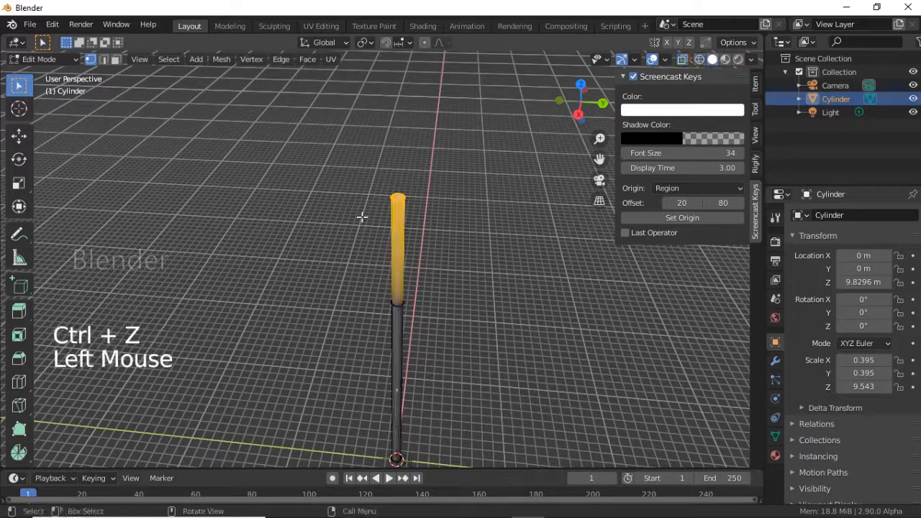
Try adding a UV sphere to the mesh without repositioning the 3D cursor, and undo it
{"action": "key", "text": "shift+a"}
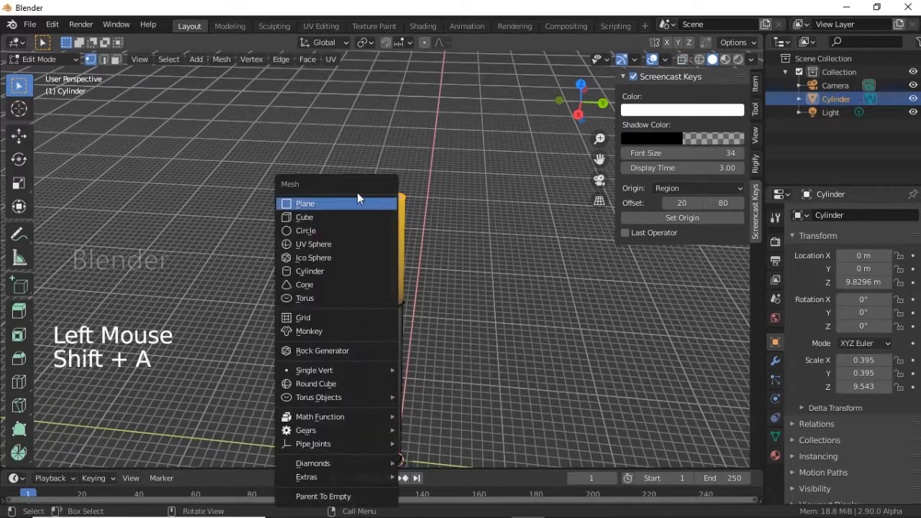
{"action": "left_click", "coordinate": [328, 244]}
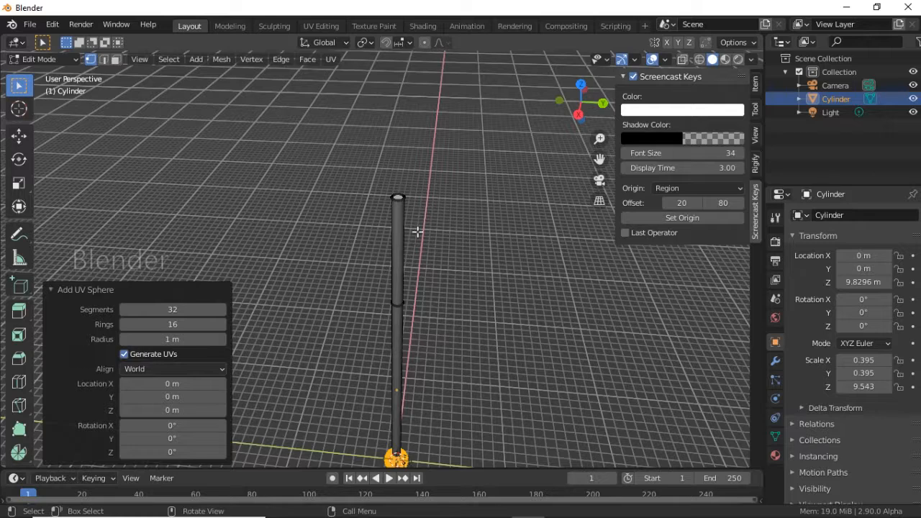
{"action": "scroll", "coordinate": [448, 272], "scroll_direction": "down", "scroll_amount": 3}
{"action": "middle_click_drag", "start_coordinate": [449, 271], "coordinate": [454, 254]}
{"action": "key", "text": "ctrl+z"}
Snap the 3D cursor to the selected vertices at the pole's upper end
{"action": "scroll", "coordinate": [451, 243], "scroll_direction": "up", "scroll_amount": 3}
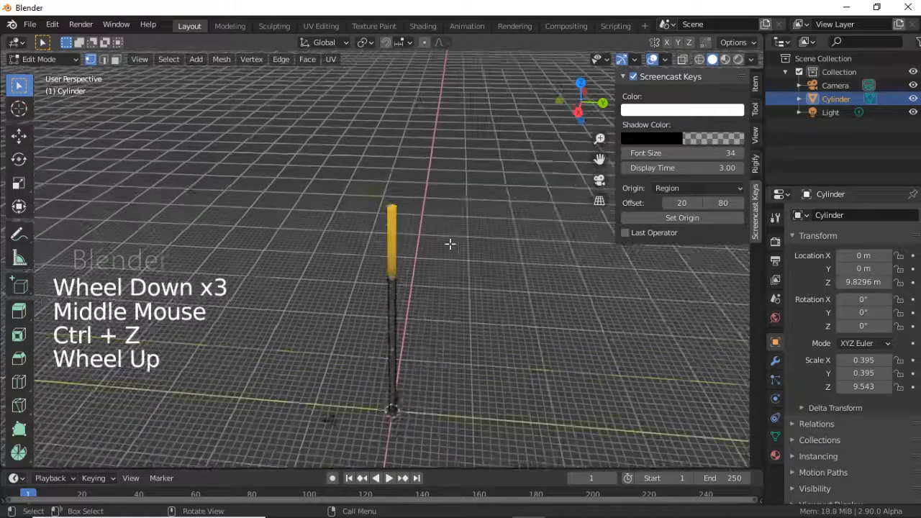
{"action": "key", "text": "shift+s"}
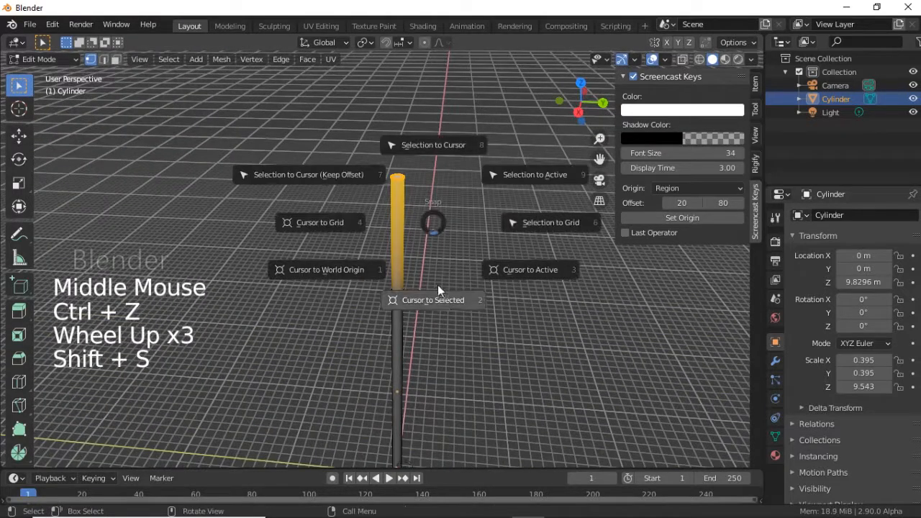
{"action": "left_click", "coordinate": [439, 301]}
{"action": "middle_click_drag", "start_coordinate": [434, 284], "coordinate": [415, 273]}
{"action": "scroll", "coordinate": [452, 188], "scroll_direction": "up", "scroll_amount": 2}
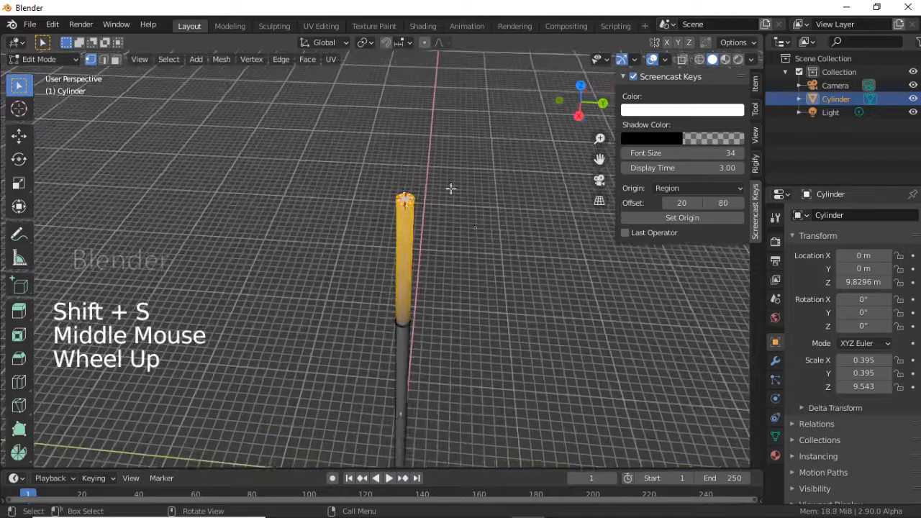
Add a UV sphere with 32 segments and 16 rings at the 3D cursor on the pole's upper end
{"action": "middle_click_drag", "start_coordinate": [452, 239], "coordinate": [428, 249]}
{"action": "key", "text": "shift+a"}
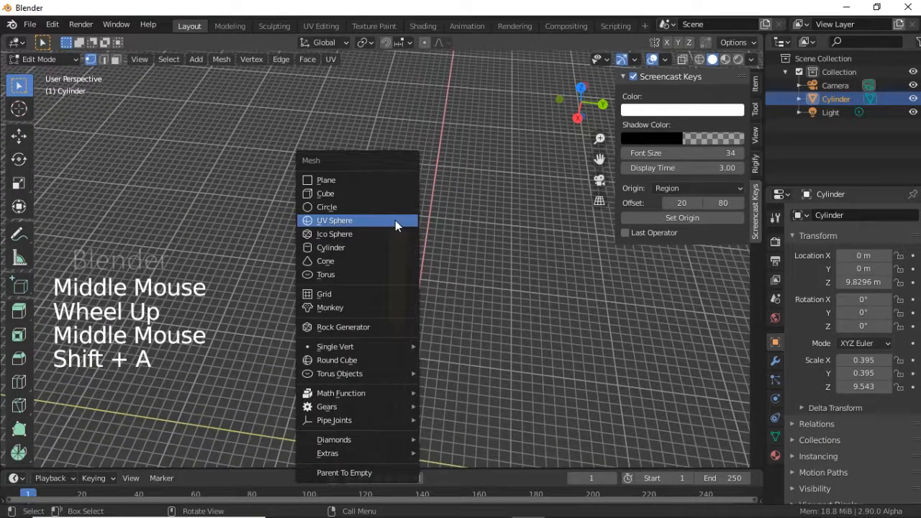
{"action": "left_click", "coordinate": [371, 215]}
{"action": "scroll", "coordinate": [462, 232], "scroll_direction": "down", "scroll_amount": 1}
{"action": "middle_click_drag", "start_coordinate": [461, 232], "coordinate": [453, 257]}
{"action": "scroll", "coordinate": [453, 258], "scroll_direction": "up", "scroll_amount": 1}
{"action": "middle_click_drag", "start_coordinate": [446, 210], "coordinate": [439, 263]}
{"action": "scroll", "coordinate": [440, 264], "scroll_direction": "up", "scroll_amount": 1}
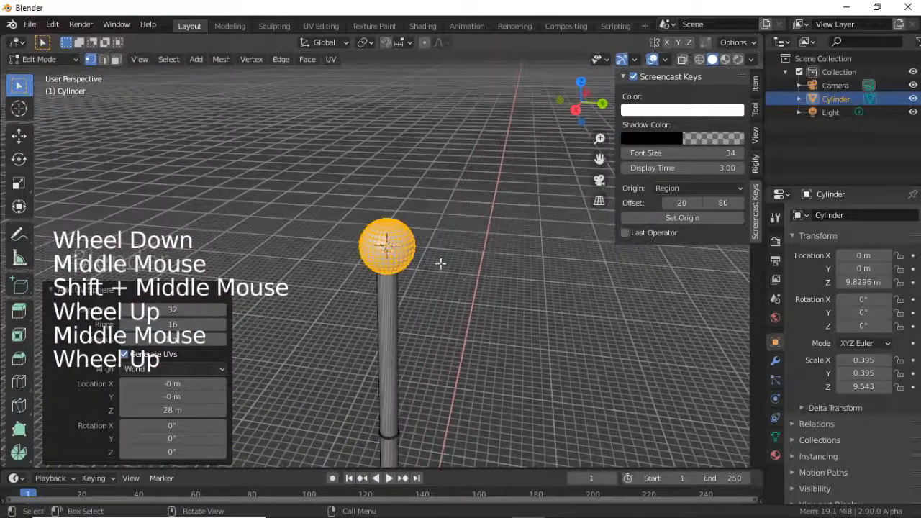
Raise the sphere about 1.47 m along Z and scale it down uniformly to about 0.7
{"action": "key", "text": "g"}
{"action": "key", "text": "z"}
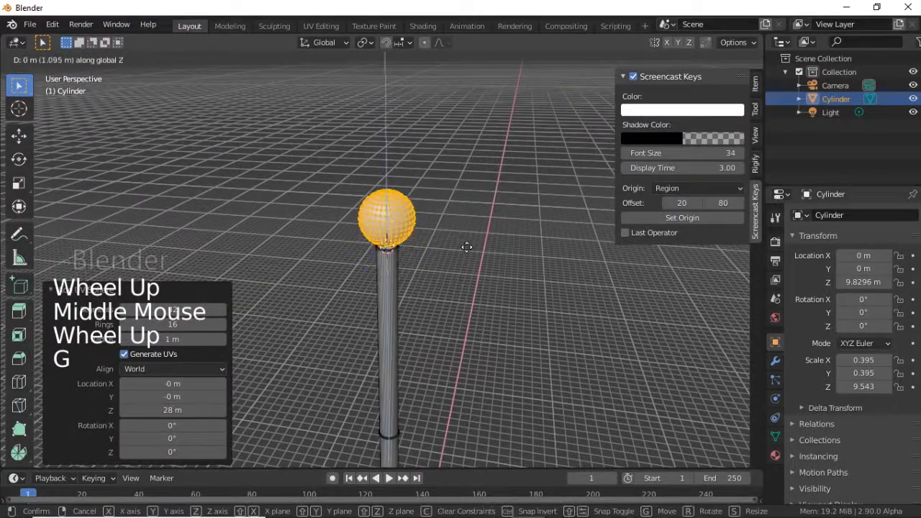
{"action": "left_click", "coordinate": [469, 247]}
{"action": "key", "text": "s"}
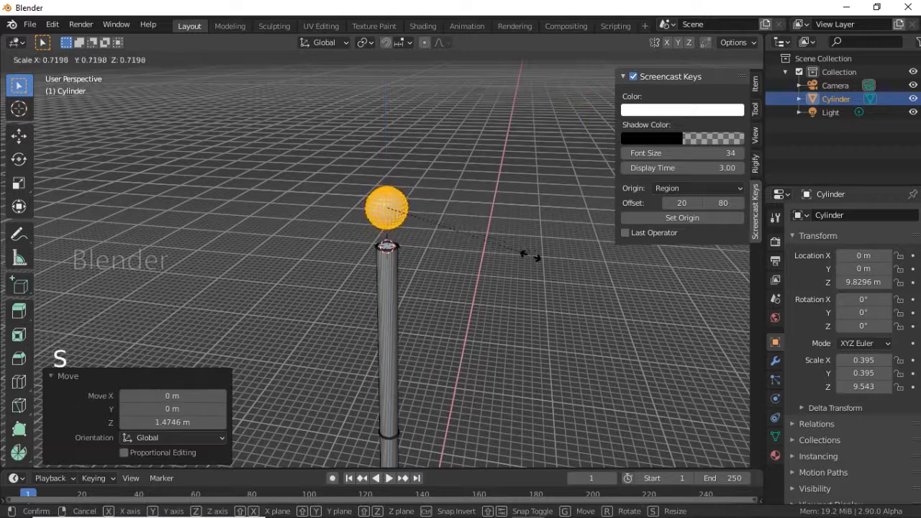
{"action": "left_click", "coordinate": [525, 257]}
{"action": "middle_click_drag", "start_coordinate": [525, 257], "coordinate": [523, 290]}
{"action": "scroll", "coordinate": [514, 211], "scroll_direction": "up", "scroll_amount": 1}
{"action": "scroll", "coordinate": [522, 291], "scroll_direction": "up", "scroll_amount": 2}
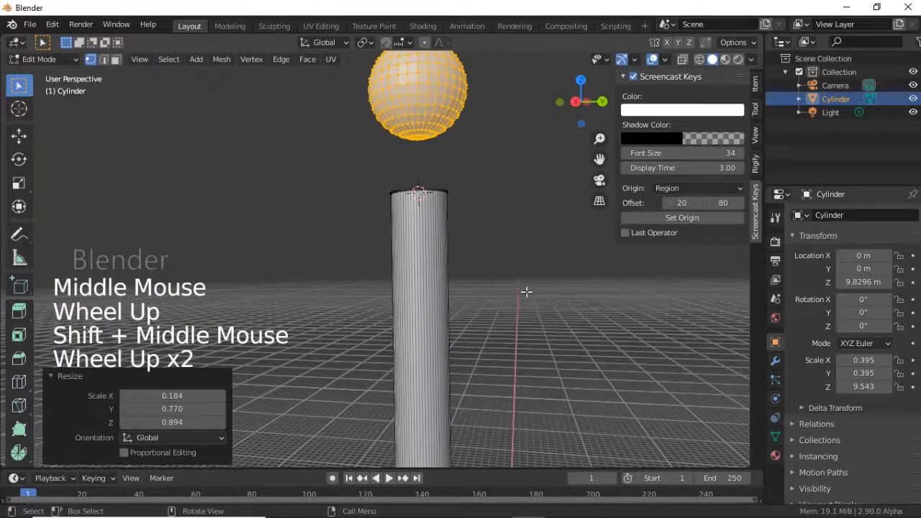
Select the edge loop near the sphere's underside and extrude it about 1.03 m downward toward the pole
{"action": "left_click", "coordinate": [417, 150]}
{"action": "left_click", "coordinate": [417, 130]}
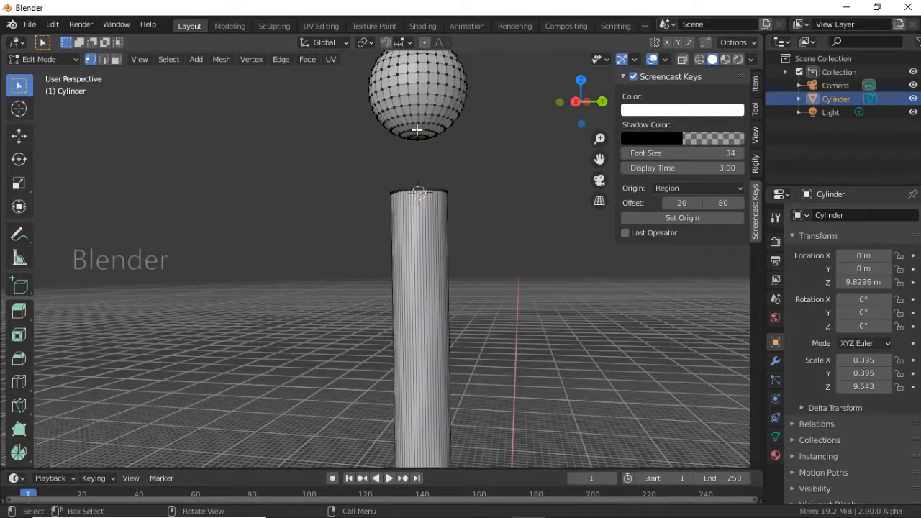
{"action": "left_click", "coordinate": [417, 130], "text": "alt"}
{"action": "scroll", "coordinate": [417, 130], "scroll_direction": "down", "scroll_amount": 3}
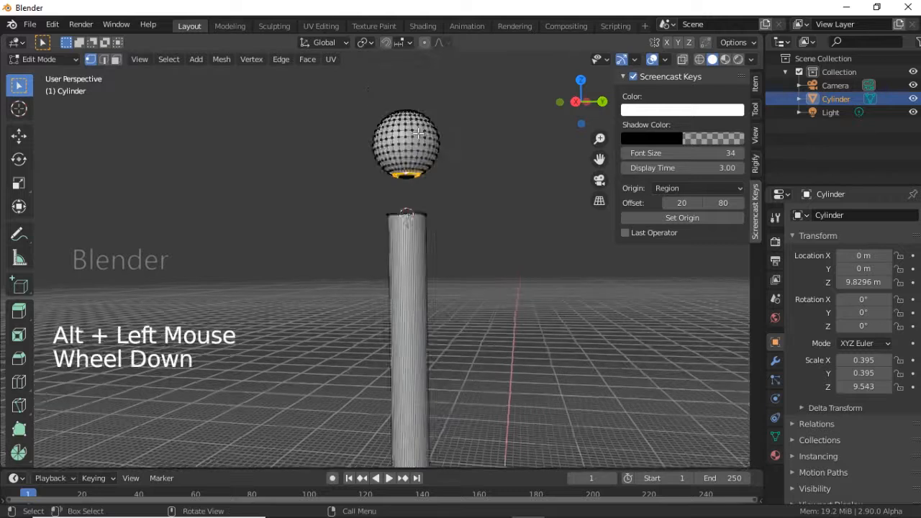
{"action": "middle_click_drag", "start_coordinate": [428, 206], "coordinate": [439, 223]}
{"action": "key", "text": "e"}
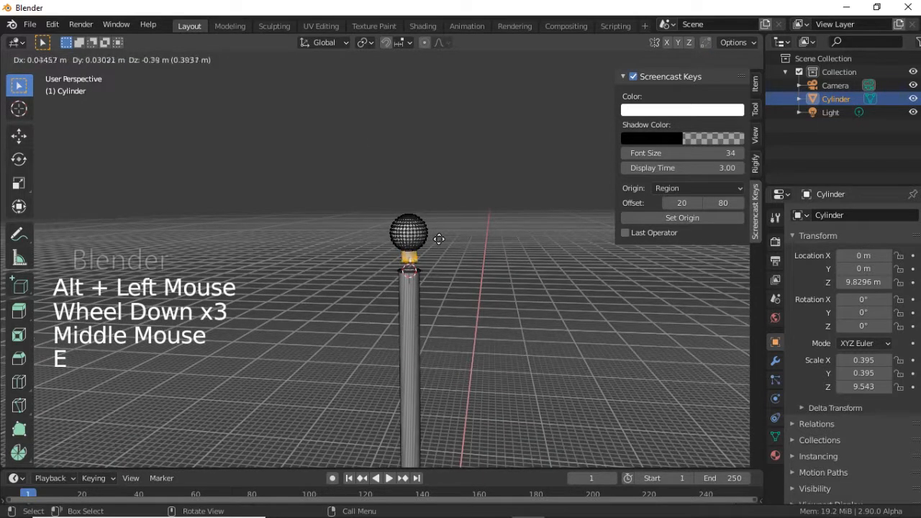
{"action": "left_click", "coordinate": [440, 254]}
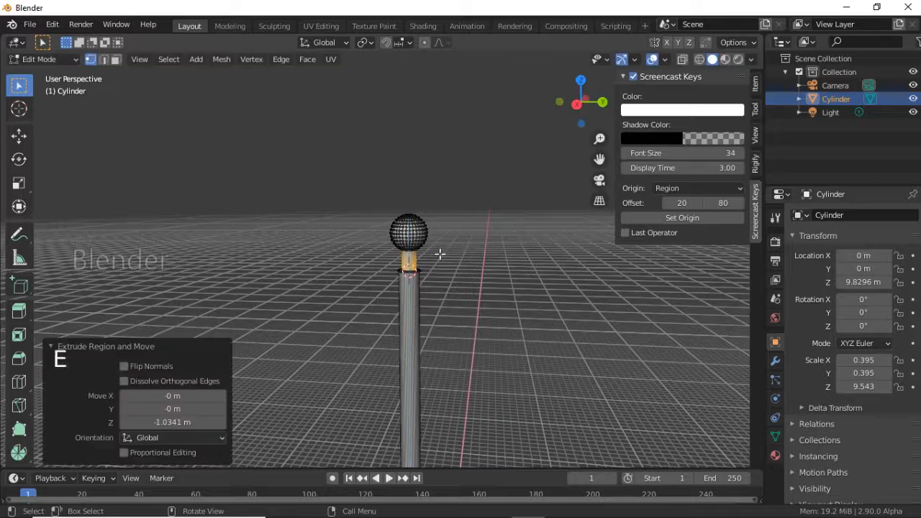
Select the whole sphere with its extruded neck and lower it about 0.53 m along Z
{"action": "key", "text": "l"}
{"action": "key", "text": "g"}
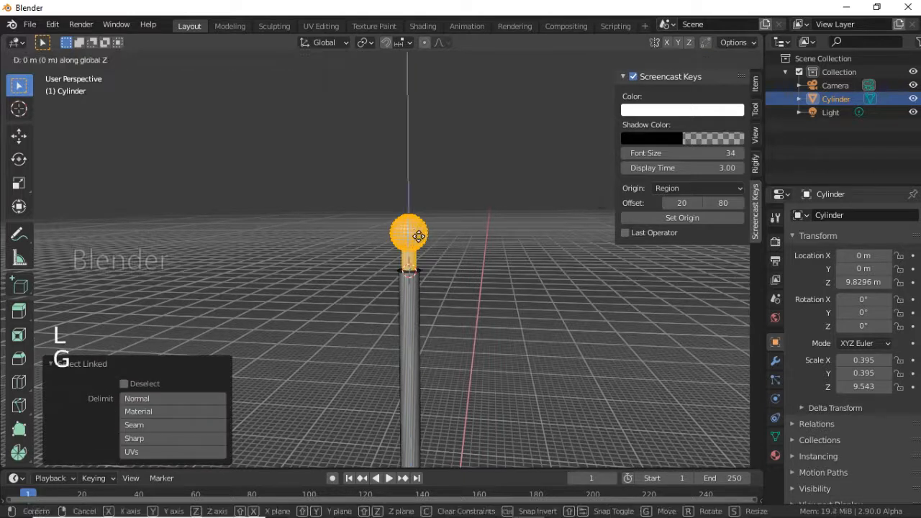
{"action": "left_click", "coordinate": [484, 265]}
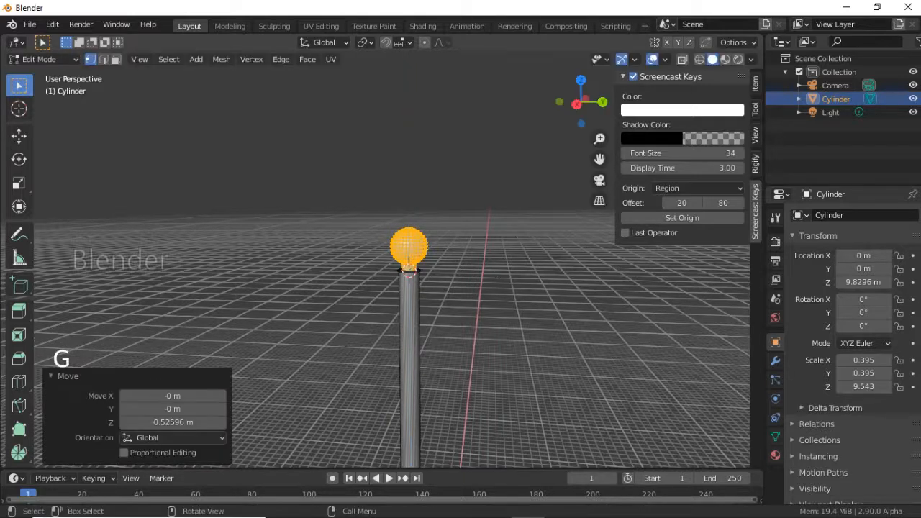
Scale the sphere and neck down to about 0.87 and lower them about 0.24 m along Z onto the pole
{"action": "key", "text": "s"}
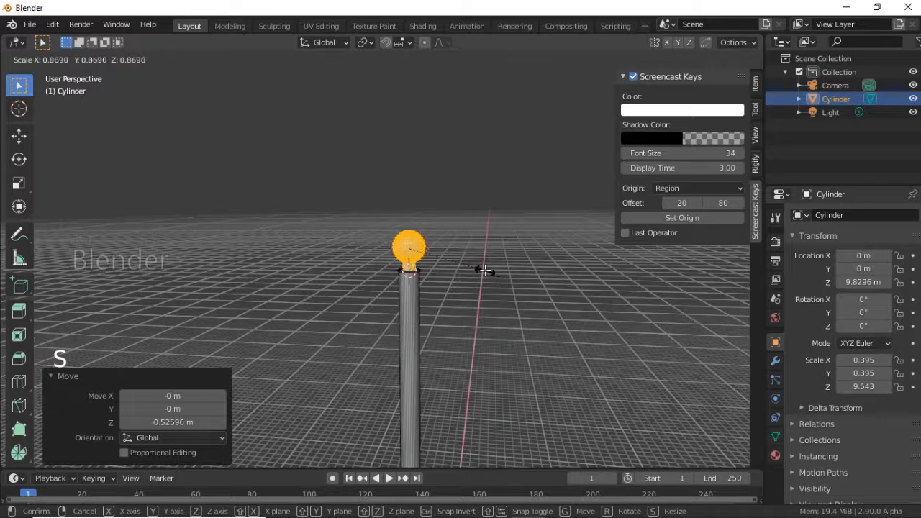
{"action": "left_click", "coordinate": [485, 269]}
{"action": "key", "text": "g"}
{"action": "key", "text": "z"}
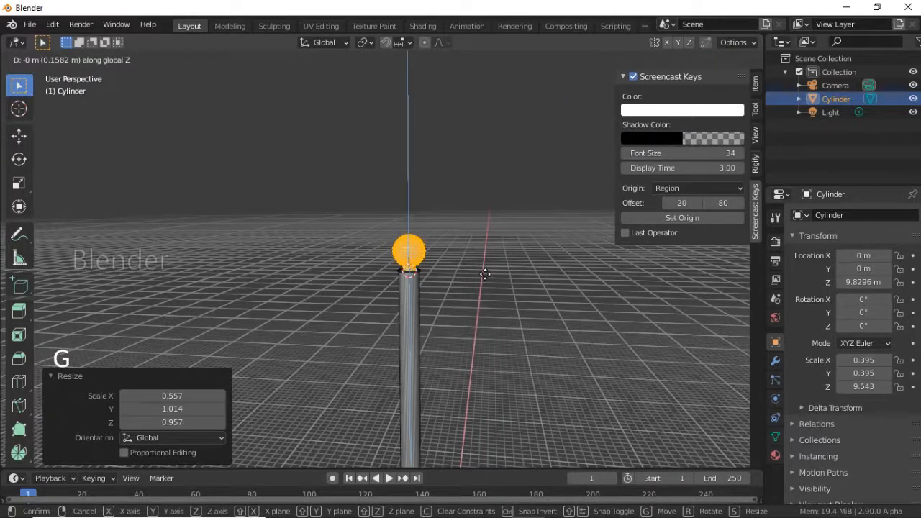
{"action": "left_click", "coordinate": [485, 276]}
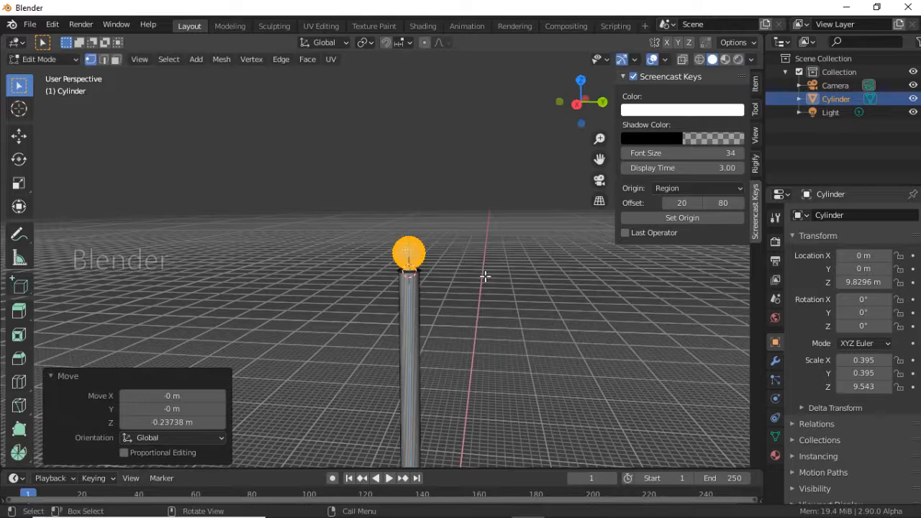
Return to Object Mode and raise the whole pole about 8.42 m along Z
{"action": "left_click", "coordinate": [41, 59]}
{"action": "left_click", "coordinate": [42, 61]}
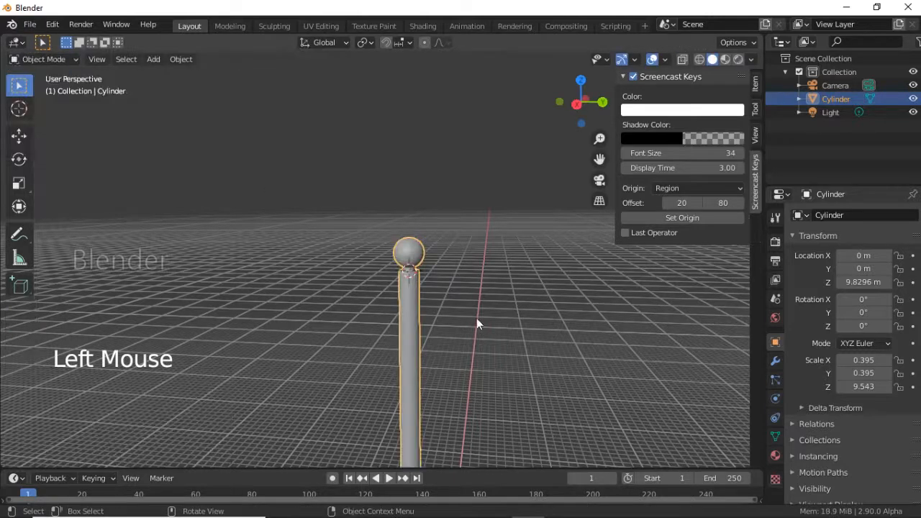
{"action": "middle_click_drag", "start_coordinate": [477, 318], "coordinate": [459, 242], "text": "shift"}
{"action": "left_click", "coordinate": [383, 222]}
{"action": "scroll", "coordinate": [383, 222], "scroll_direction": "down", "scroll_amount": 2}
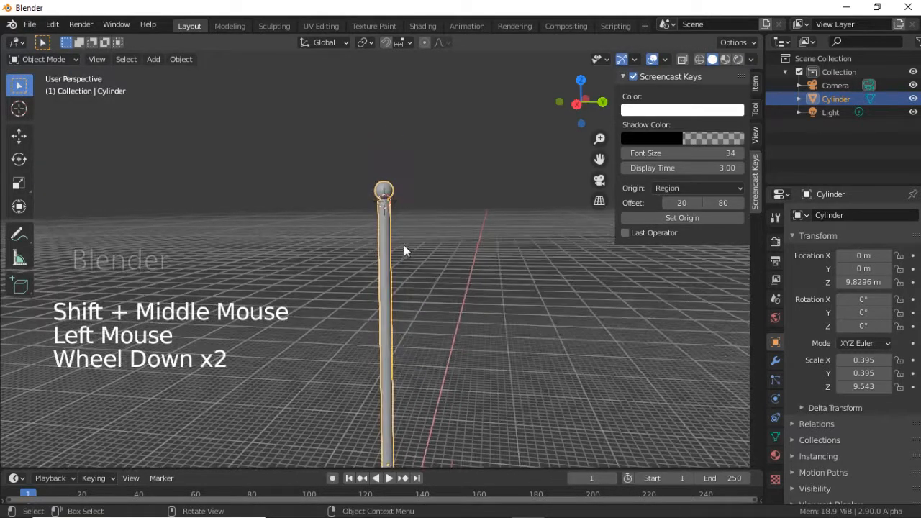
{"action": "key", "text": "g"}
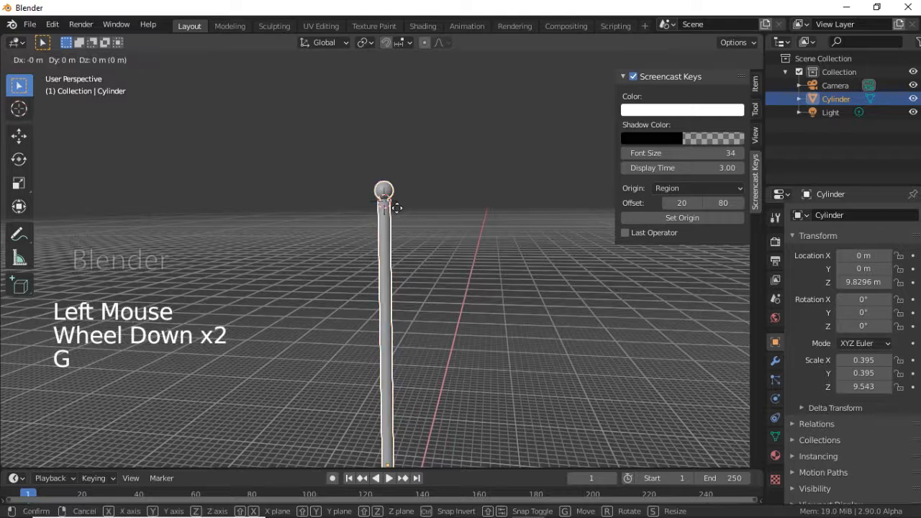
{"action": "key", "text": "z"}
{"action": "left_click", "coordinate": [396, 90]}
{"action": "scroll", "coordinate": [393, 194], "scroll_direction": "down", "scroll_amount": 4}
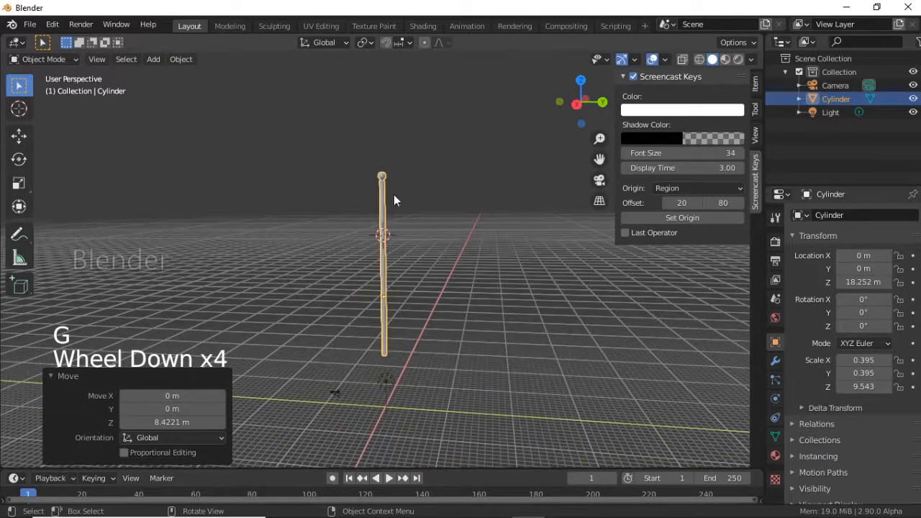
Raise the whole pole about 1.79 m further along Z
{"action": "scroll", "coordinate": [393, 206], "scroll_direction": "up", "scroll_amount": 2}
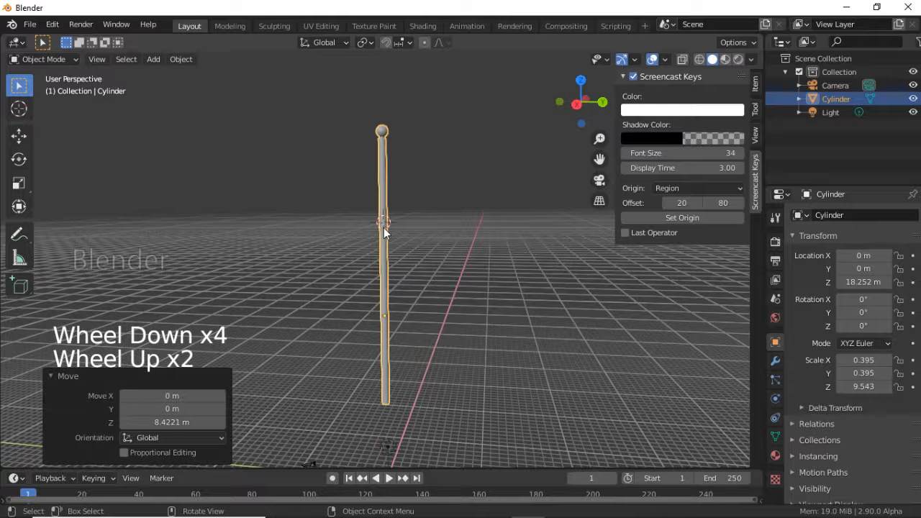
{"action": "key", "text": "g"}
{"action": "key", "text": "z"}
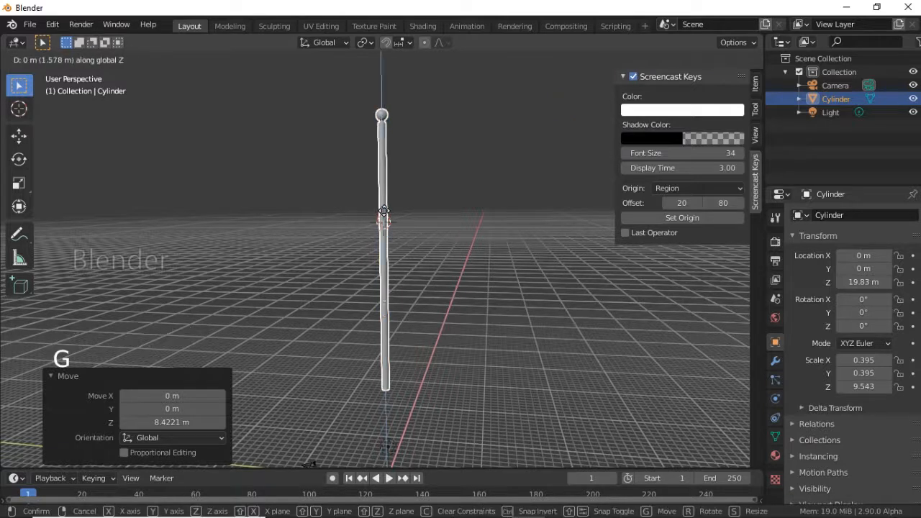
{"action": "left_click", "coordinate": [416, 272]}
Enter Edit Mode on the pole and select its bottom end face using face selection
{"action": "scroll", "coordinate": [418, 277], "scroll_direction": "up", "scroll_amount": 1}
{"action": "middle_click_drag", "start_coordinate": [424, 288], "coordinate": [423, 223], "text": "shift"}
{"action": "left_click", "coordinate": [42, 59]}
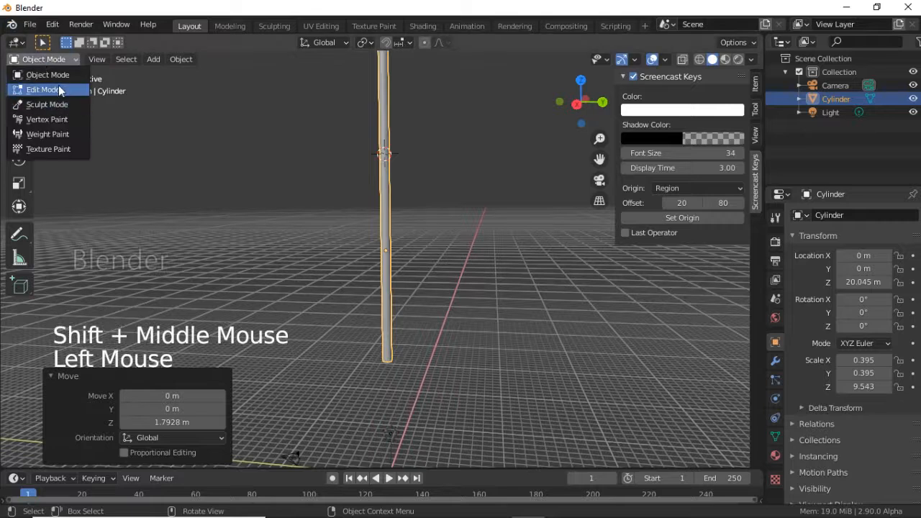
{"action": "middle_click", "coordinate": [58, 85]}
{"action": "scroll", "coordinate": [385, 306], "scroll_direction": "up", "scroll_amount": 2}
{"action": "middle_click_drag", "start_coordinate": [432, 325], "coordinate": [426, 308]}
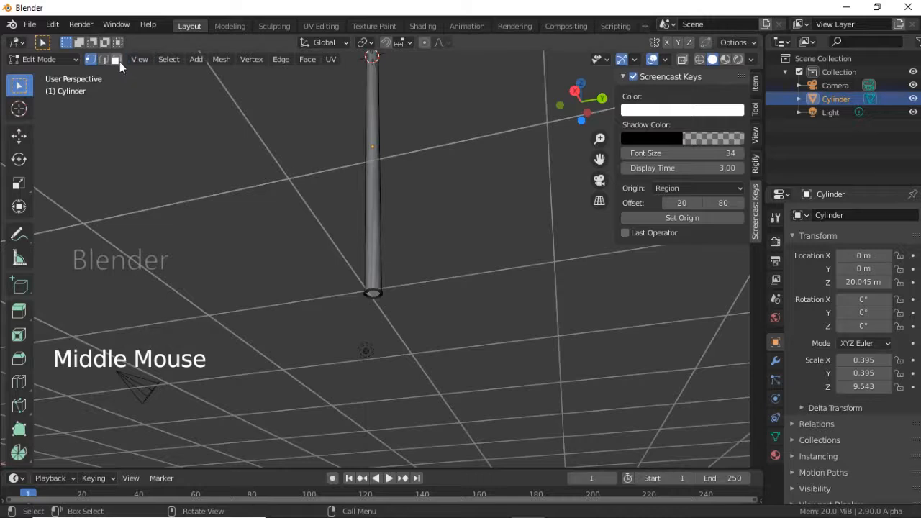
{"action": "left_click", "coordinate": [118, 60]}
{"action": "scroll", "coordinate": [257, 160], "scroll_direction": "up", "scroll_amount": 2}
{"action": "left_click", "coordinate": [360, 320]}
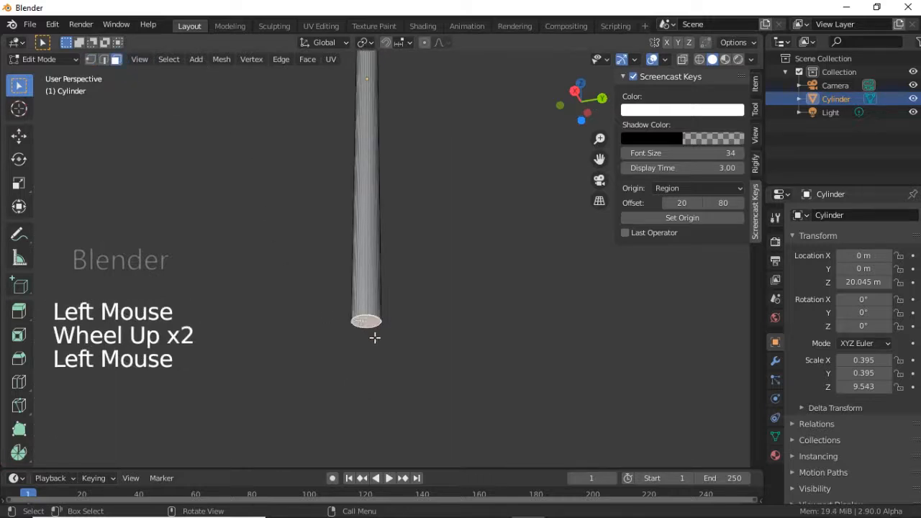
Try scaling up the pole's bottom end face and undo it
{"action": "scroll", "coordinate": [408, 351], "scroll_direction": "down", "scroll_amount": 1}
{"action": "middle_click_drag", "start_coordinate": [409, 343], "coordinate": [413, 339]}
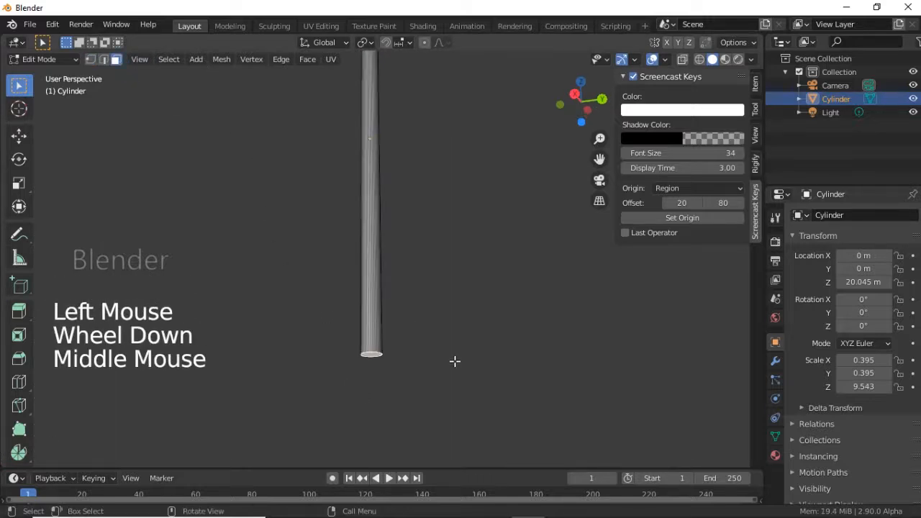
{"action": "key", "text": "s"}
{"action": "left_click", "coordinate": [488, 368]}
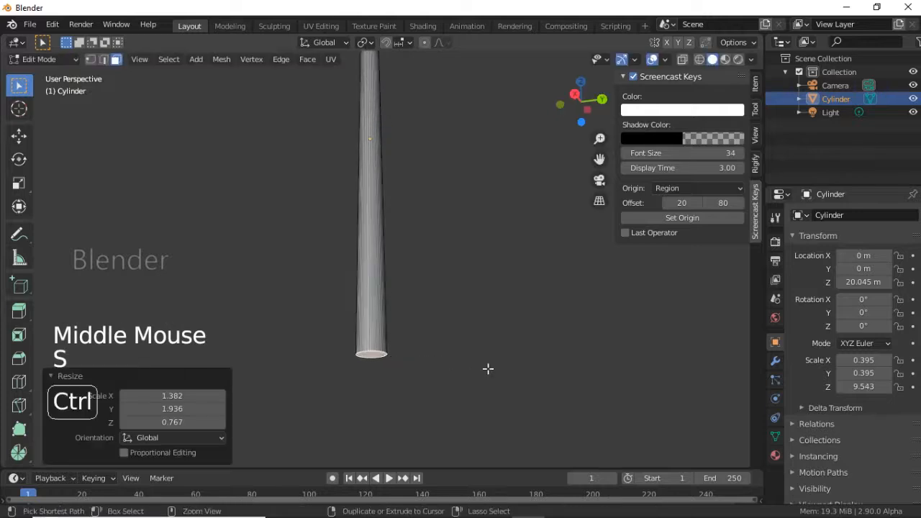
{"action": "key", "text": "ctrl+z"}
Form the base's first tier by extruding the pole's bottom face outward to about 3 times its size and down about 0.44 m
{"action": "key", "text": "e"}
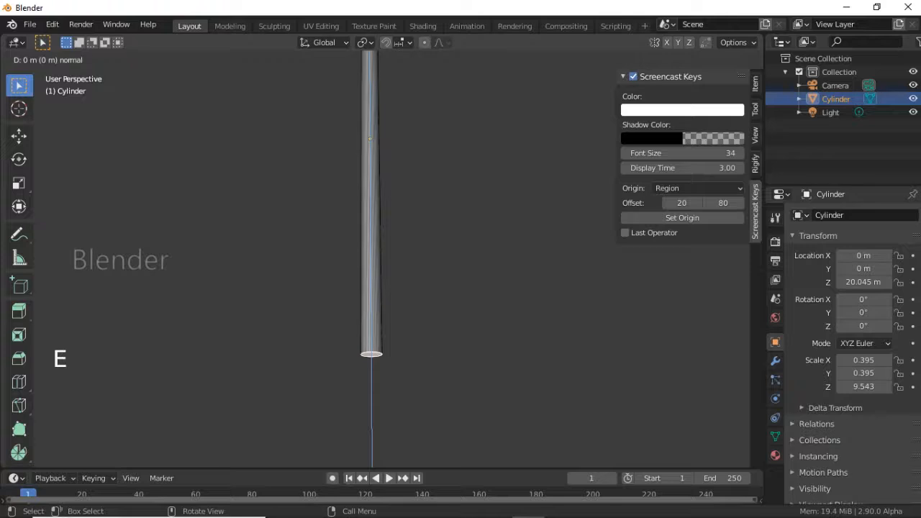
{"action": "key", "text": "s"}
{"action": "left_click", "coordinate": [589, 404]}
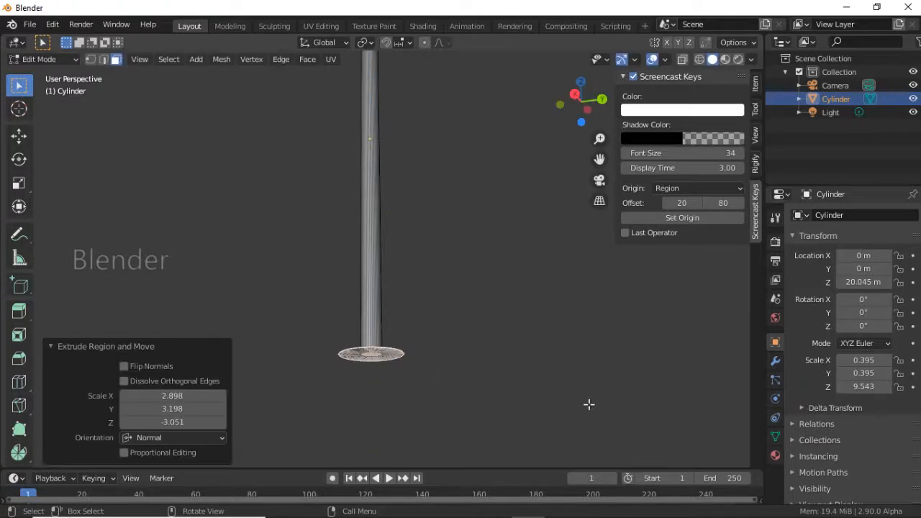
{"action": "scroll", "coordinate": [425, 333], "scroll_direction": "down", "scroll_amount": 3}
{"action": "middle_click_drag", "start_coordinate": [425, 334], "coordinate": [432, 305]}
{"action": "scroll", "coordinate": [436, 368], "scroll_direction": "up", "scroll_amount": 1}
{"action": "scroll", "coordinate": [403, 270], "scroll_direction": "up", "scroll_amount": 2}
{"action": "scroll", "coordinate": [410, 234], "scroll_direction": "up", "scroll_amount": 1}
{"action": "key", "text": "e"}
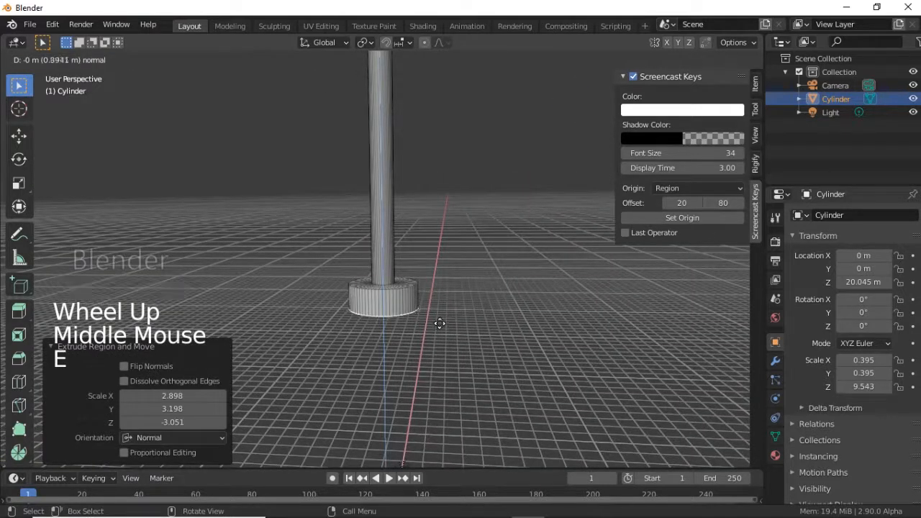
{"action": "left_click", "coordinate": [439, 319]}
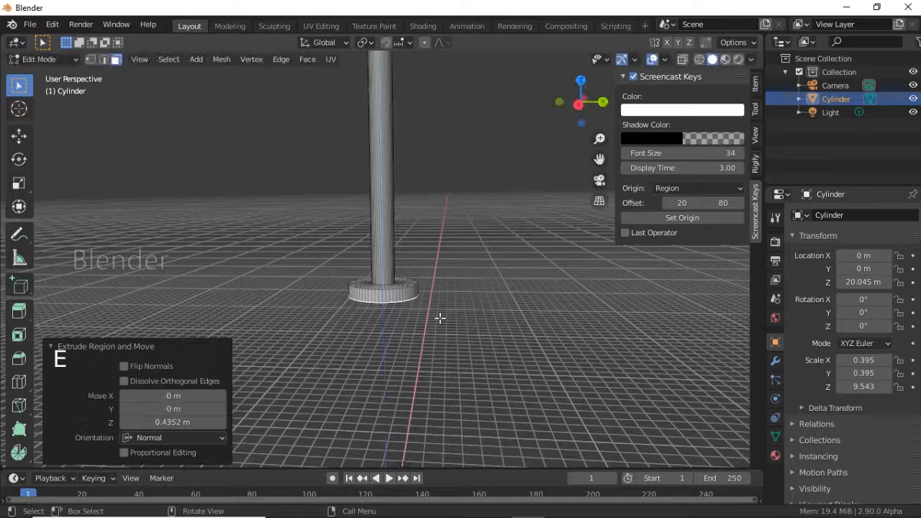
Add a second, wider base tier by enlarging the bottom face outward about 1.7 times and extruding it down about 0.51 m
{"action": "key", "text": "s"}
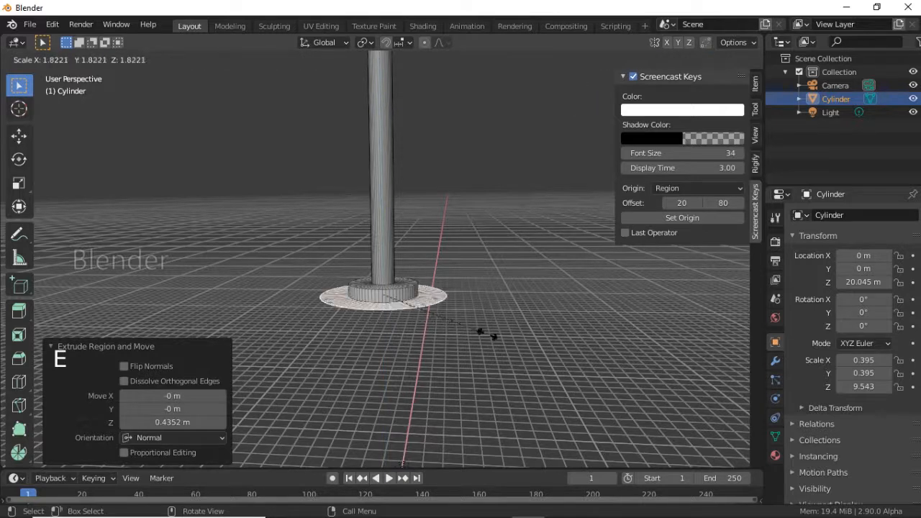
{"action": "left_click", "coordinate": [478, 332]}
{"action": "key", "text": "e"}
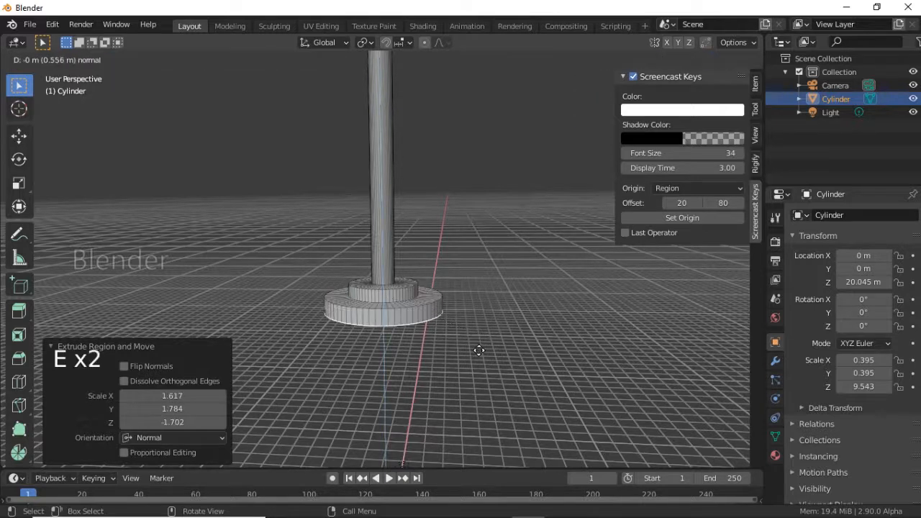
{"action": "left_click", "coordinate": [479, 349]}
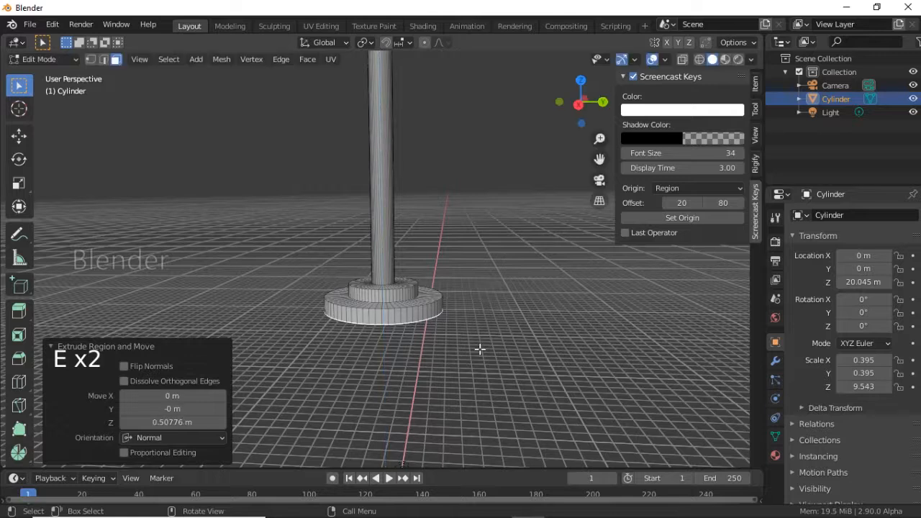
Add a third base tier by extruding the bottom face outward about 1.3 times and down about 0.73 m, and clear the selection
{"action": "key", "text": "e"}
{"action": "key", "text": "s"}
{"action": "left_click", "coordinate": [511, 362]}
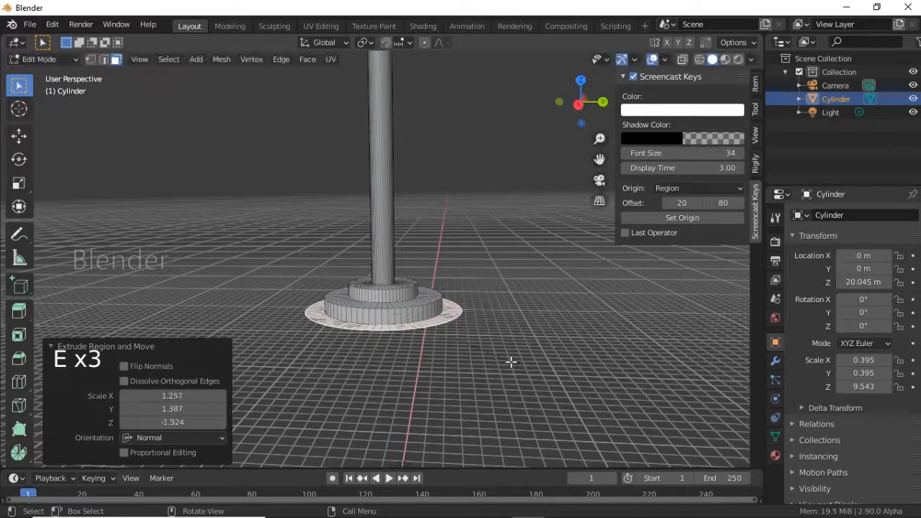
{"action": "key", "text": "e"}
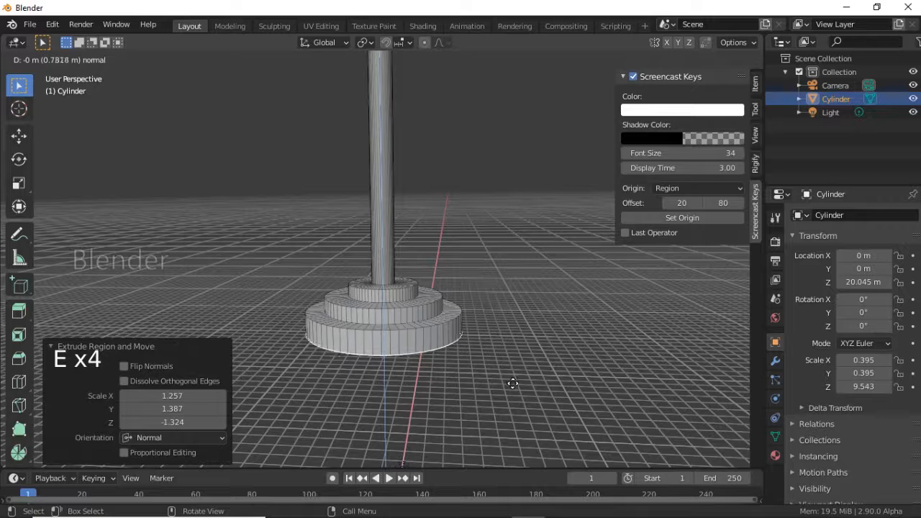
{"action": "left_click", "coordinate": [512, 349]}
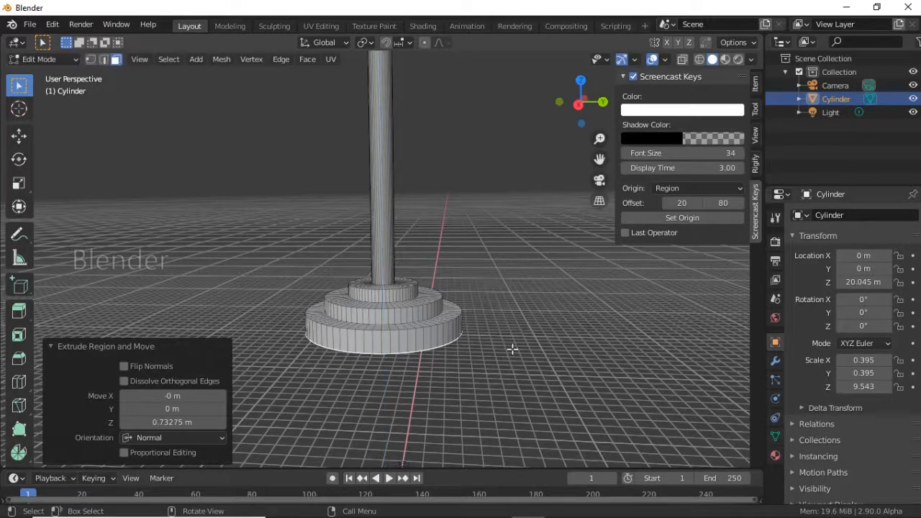
{"action": "left_click", "coordinate": [513, 349]}
Examine the whole pole with its stepped base in Object Mode and return to Edit Mode
{"action": "scroll", "coordinate": [496, 324], "scroll_direction": "down", "scroll_amount": 1}
{"action": "middle_click_drag", "start_coordinate": [496, 325], "coordinate": [424, 356]}
{"action": "scroll", "coordinate": [470, 257], "scroll_direction": "down", "scroll_amount": 2}
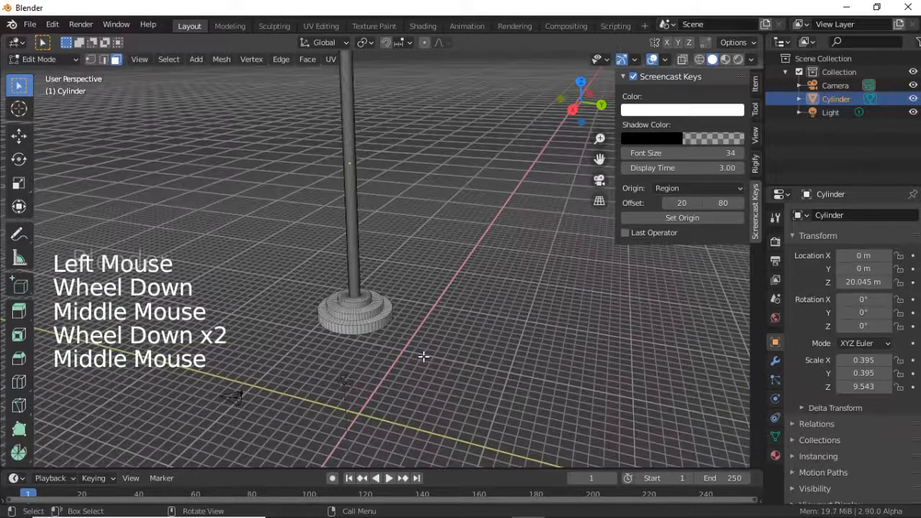
{"action": "scroll", "coordinate": [424, 356], "scroll_direction": "down", "scroll_amount": 5}
{"action": "scroll", "coordinate": [389, 240], "scroll_direction": "up", "scroll_amount": 1}
{"action": "middle_click_drag", "start_coordinate": [389, 241], "coordinate": [419, 236]}
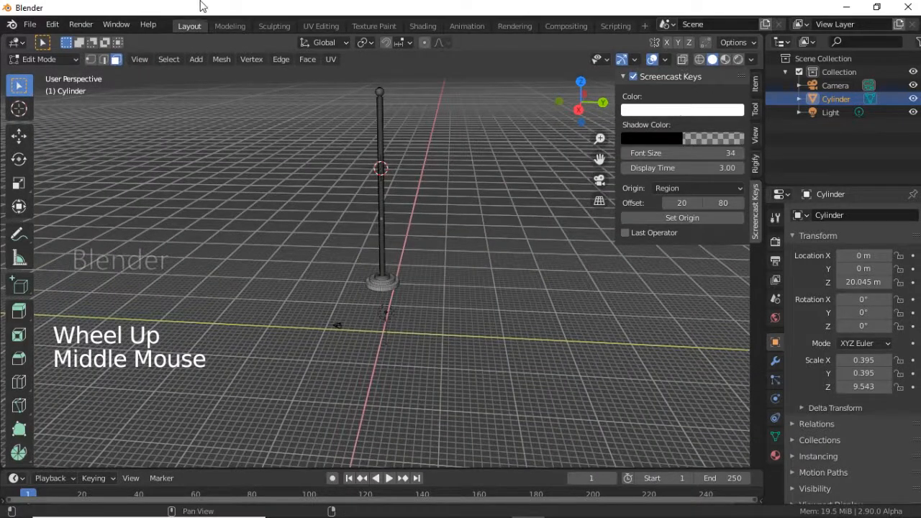
{"action": "left_click", "coordinate": [48, 62]}
{"action": "left_click", "coordinate": [48, 74]}
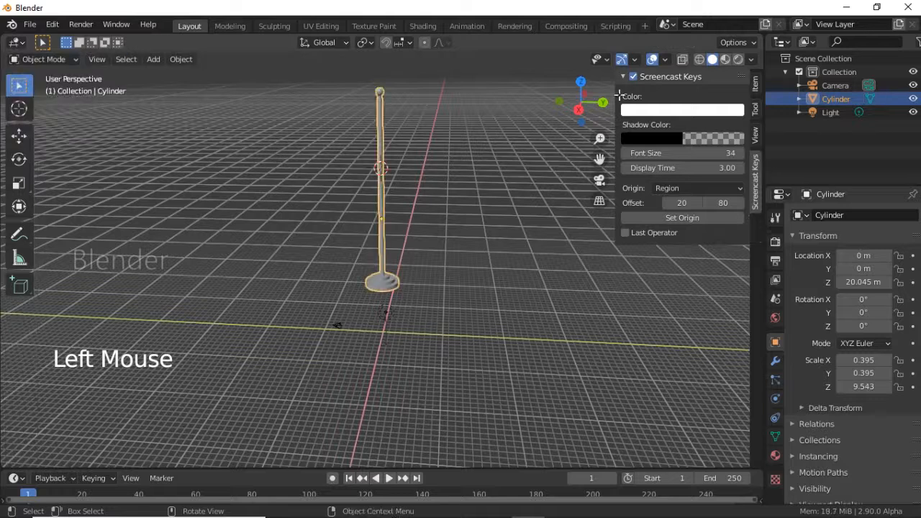
{"action": "middle_click_drag", "start_coordinate": [305, 208], "coordinate": [278, 261], "text": "shift"}
{"action": "scroll", "coordinate": [279, 262], "scroll_direction": "up", "scroll_amount": 2}
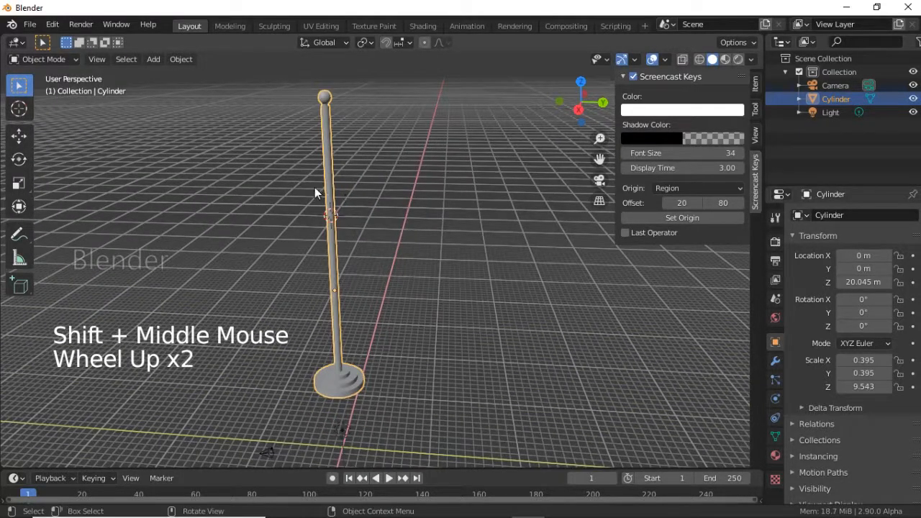
{"action": "left_click", "coordinate": [39, 59]}
{"action": "left_click", "coordinate": [37, 75]}
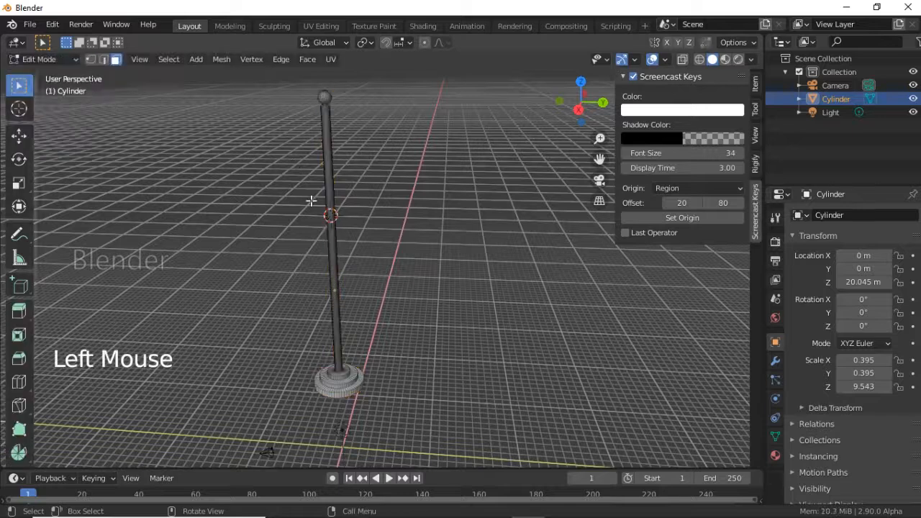
{"action": "middle_click", "coordinate": [312, 196]}
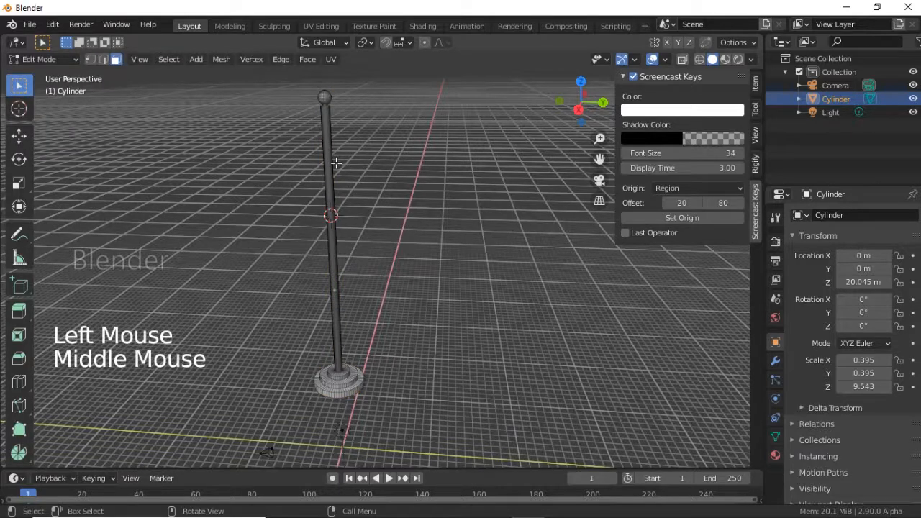
Add a 2 m plane at the 3D cursor on the pole and raise it about 4.59 m along Z
{"action": "key", "text": "shift"}
{"action": "key", "text": "shift+a"}
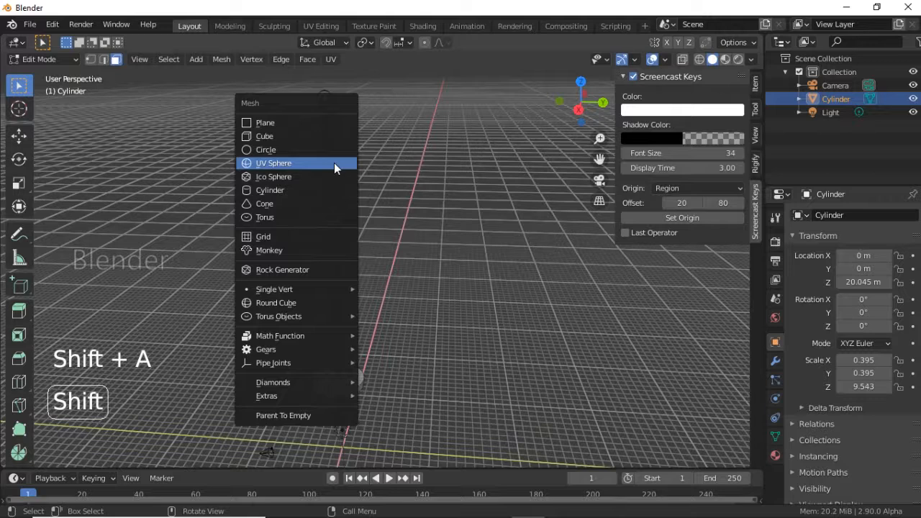
{"action": "left_click", "coordinate": [285, 122]}
{"action": "scroll", "coordinate": [368, 221], "scroll_direction": "up", "scroll_amount": 1}
{"action": "middle_click_drag", "start_coordinate": [372, 221], "coordinate": [391, 248], "text": "shift"}
{"action": "scroll", "coordinate": [398, 280], "scroll_direction": "up", "scroll_amount": 1, "text": "shift"}
{"action": "scroll", "coordinate": [399, 279], "scroll_direction": "up", "scroll_amount": 1}
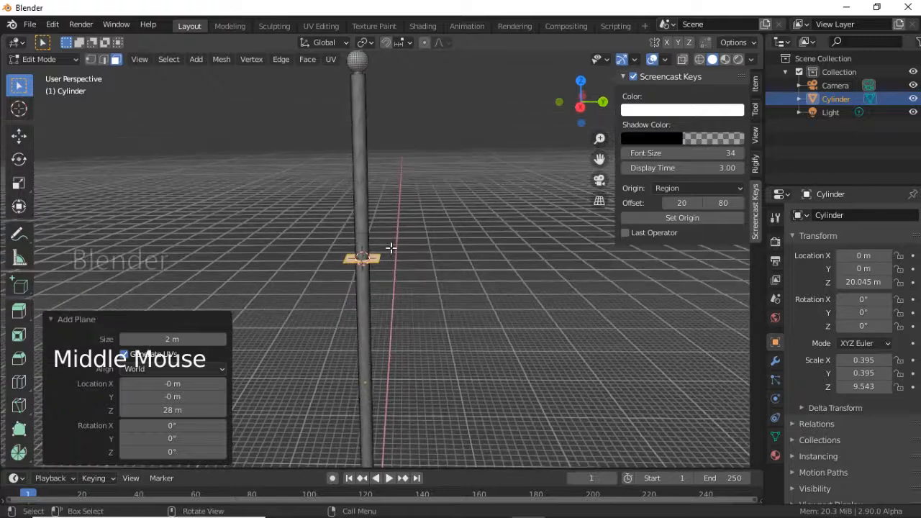
{"action": "key", "text": "g"}
{"action": "key", "text": "z"}
{"action": "left_click", "coordinate": [385, 200]}
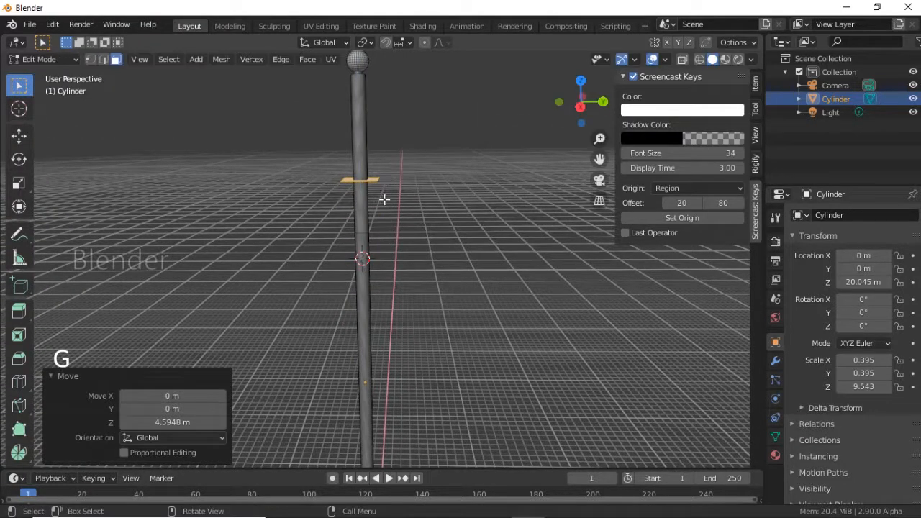
Shift the plane about 0.57 m along Y and extrude it upward about 0.3 m into a plate
{"action": "scroll", "coordinate": [387, 218], "scroll_direction": "up", "scroll_amount": 2}
{"action": "middle_click_drag", "start_coordinate": [384, 199], "coordinate": [402, 254]}
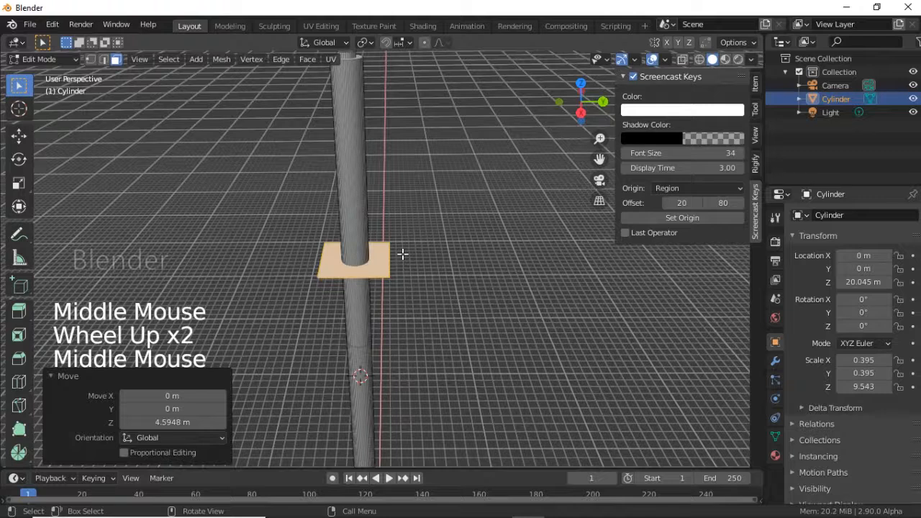
{"action": "key", "text": "g"}
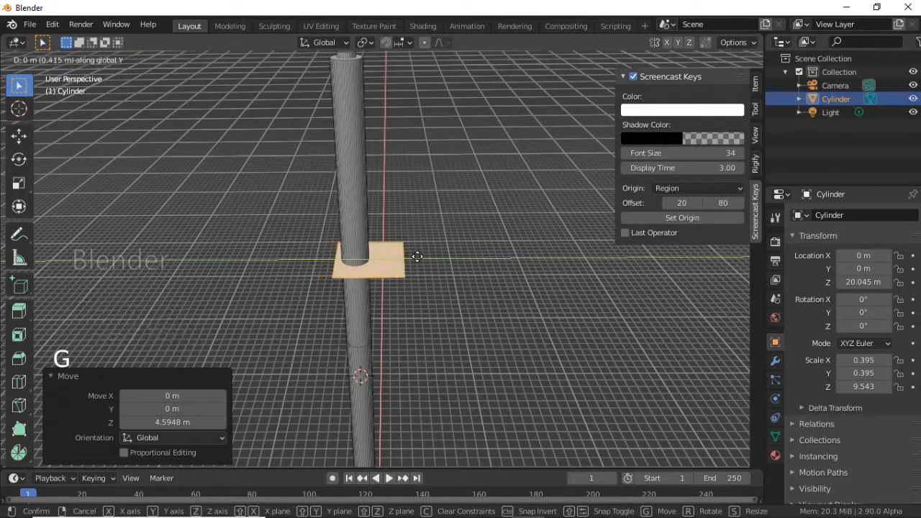
{"action": "key", "text": "y"}
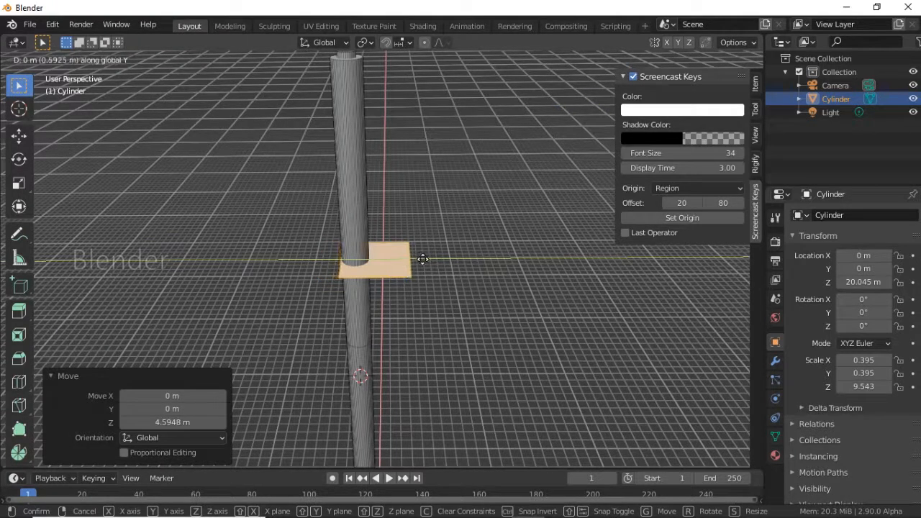
{"action": "left_click", "coordinate": [422, 259]}
{"action": "key", "text": "e"}
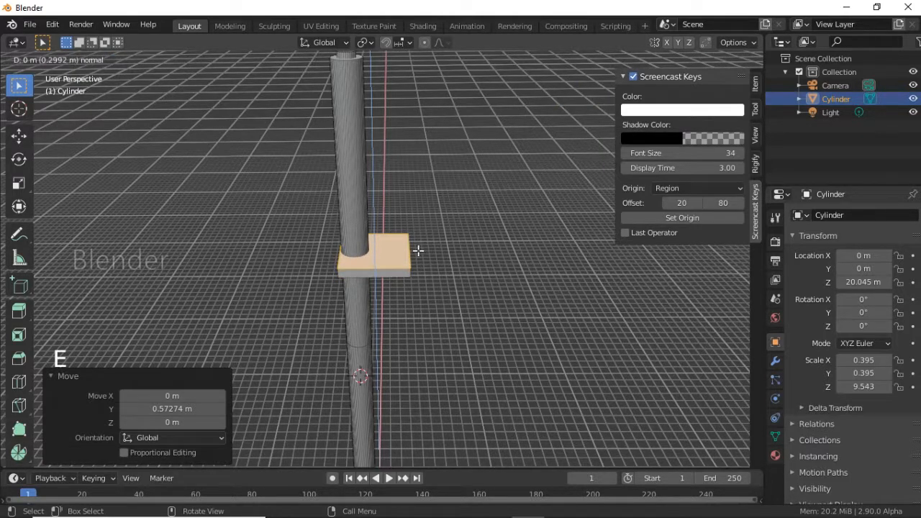
{"action": "left_click", "coordinate": [417, 251]}
Using edge selection, bevel the two vertical corner edges on the plate's projecting side with 8 segments, and clear the selection
{"action": "middle_click_drag", "start_coordinate": [417, 252], "coordinate": [376, 238]}
{"action": "scroll", "coordinate": [412, 243], "scroll_direction": "down", "scroll_amount": 2}
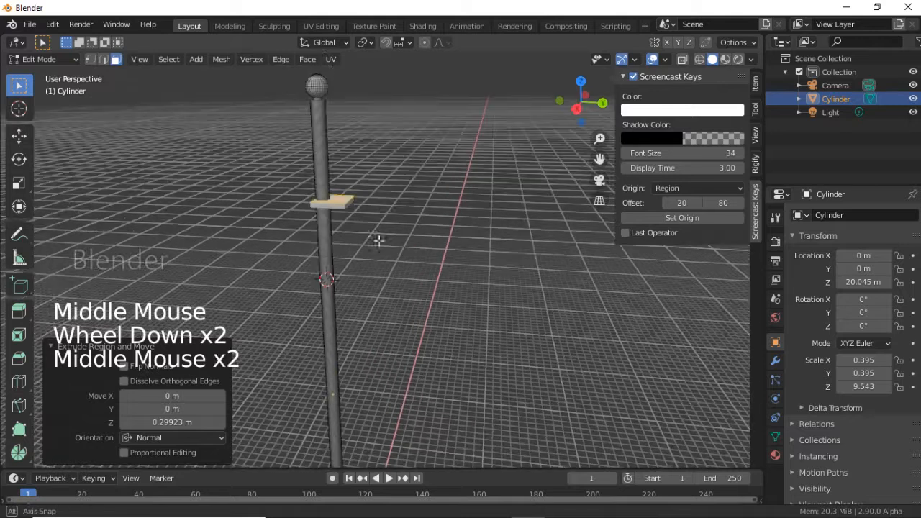
{"action": "left_click", "coordinate": [103, 59]}
{"action": "scroll", "coordinate": [400, 245], "scroll_direction": "up", "scroll_amount": 2}
{"action": "left_click", "coordinate": [322, 169]}
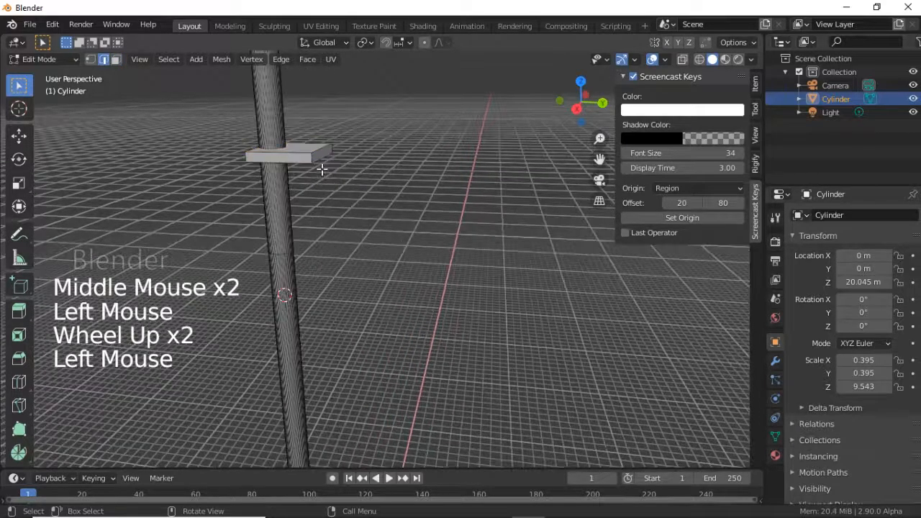
{"action": "left_click", "coordinate": [309, 157]}
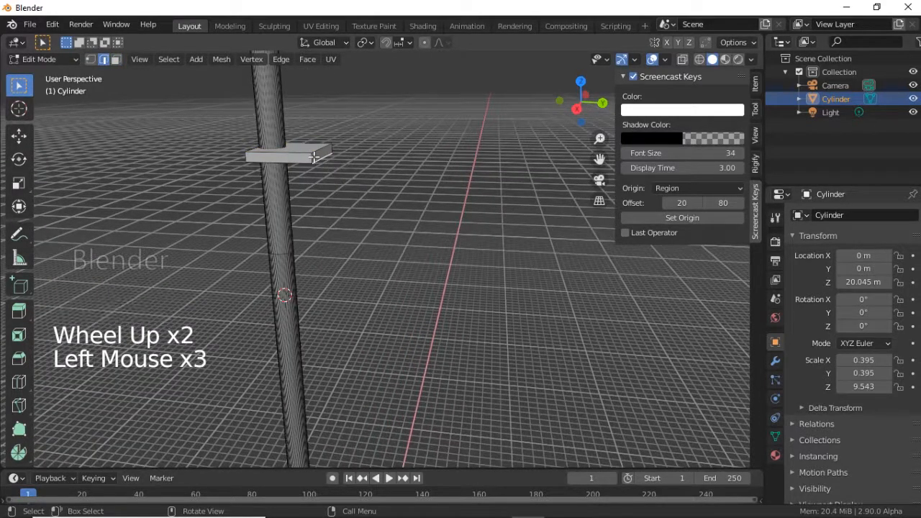
{"action": "middle_click_drag", "start_coordinate": [309, 158], "coordinate": [312, 165]}
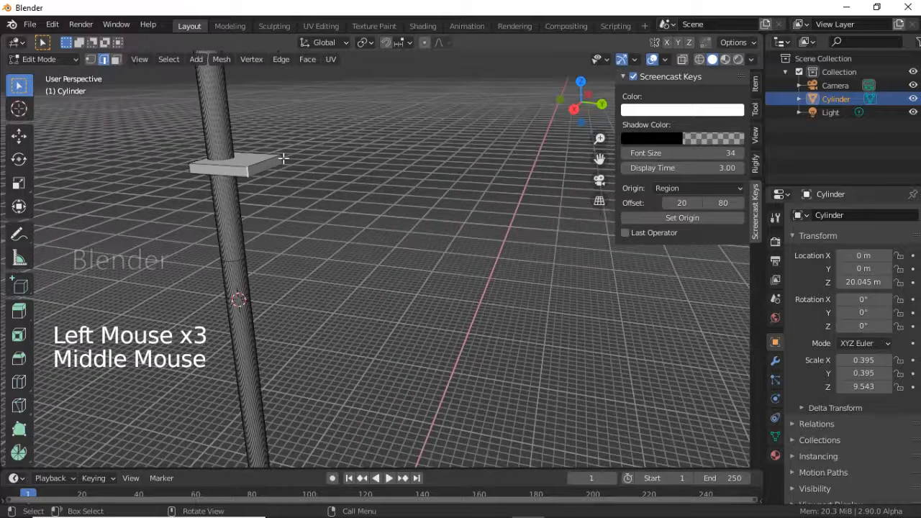
{"action": "left_click", "coordinate": [284, 158], "text": "shift"}
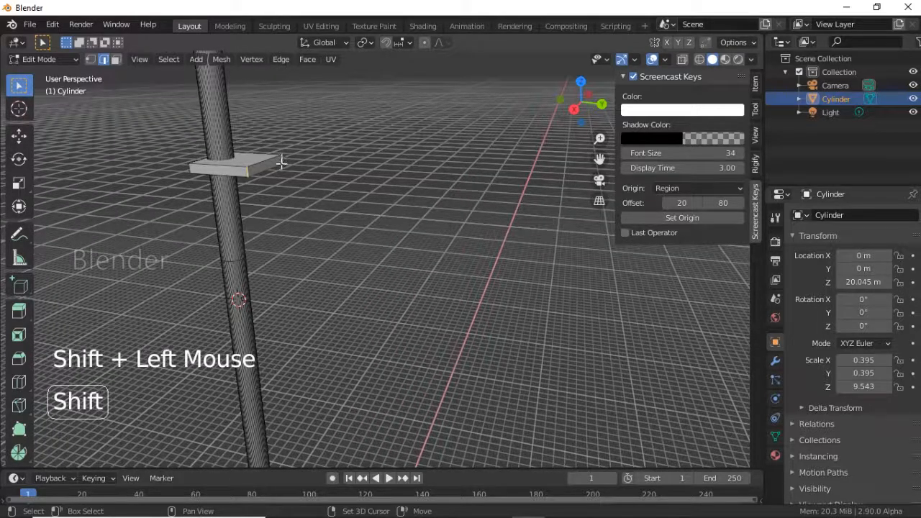
{"action": "scroll", "coordinate": [283, 159], "scroll_direction": "down", "scroll_amount": 1}
{"action": "middle_click_drag", "start_coordinate": [350, 236], "coordinate": [335, 237]}
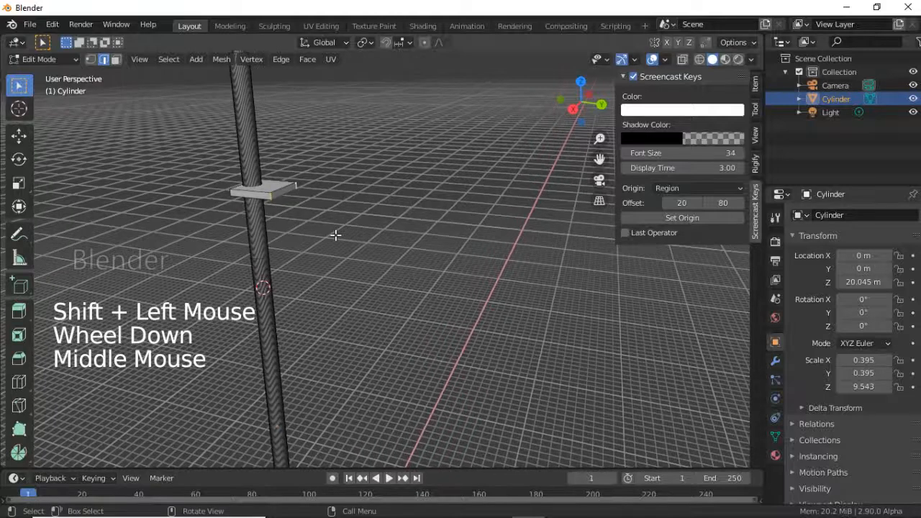
{"action": "key", "text": "ctrl"}
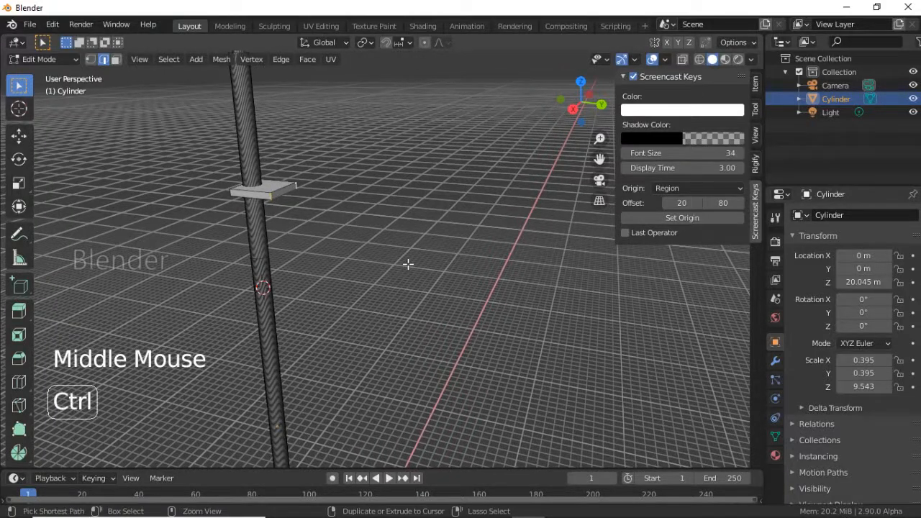
{"action": "key", "text": "ctrl+b"}
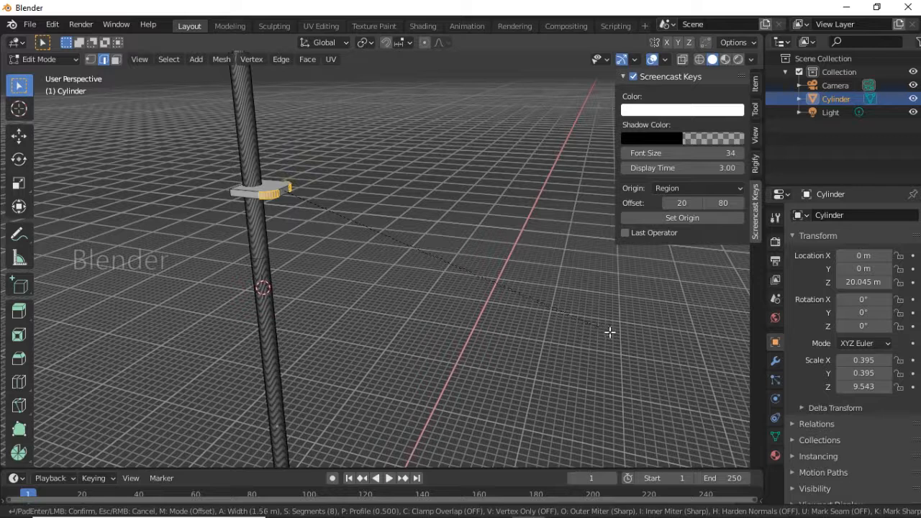
{"action": "left_click", "coordinate": [648, 348]}
{"action": "left_click", "coordinate": [539, 262]}
Select the whole rounded plate on the pole as linked geometry
{"action": "middle_click_drag", "start_coordinate": [397, 233], "coordinate": [378, 207]}
{"action": "scroll", "coordinate": [424, 232], "scroll_direction": "down", "scroll_amount": 2}
{"action": "key", "text": "l"}
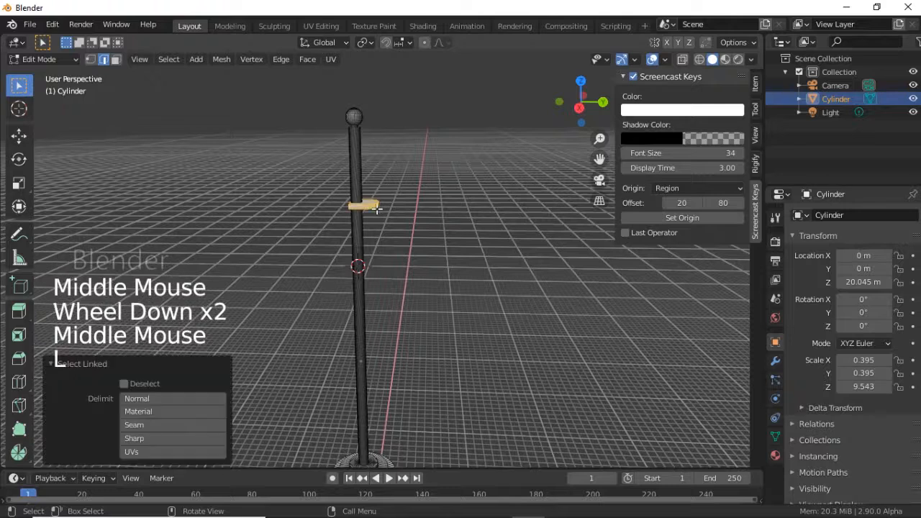
Try duplicating the rounded plate about 5.26 m higher along Z and undo the copy
{"action": "key", "text": "shift+d"}
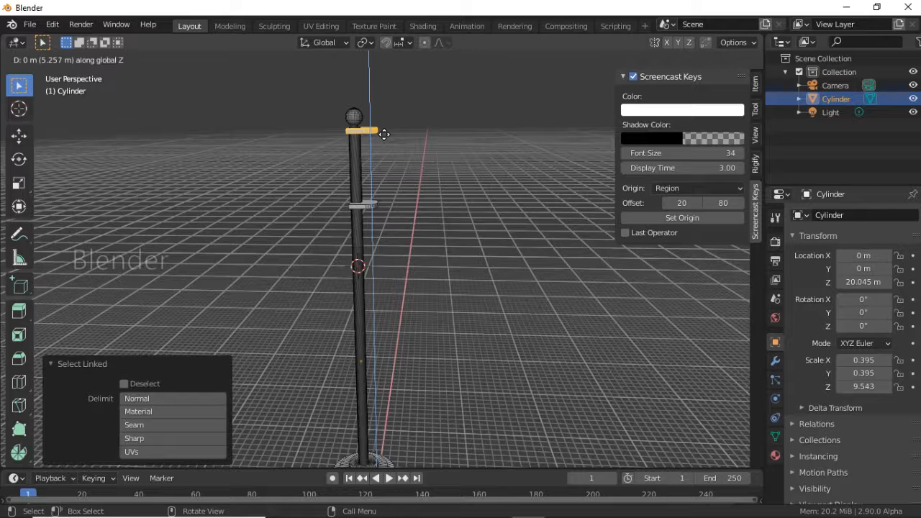
{"action": "left_click", "coordinate": [384, 134]}
{"action": "scroll", "coordinate": [417, 177], "scroll_direction": "down", "scroll_amount": 2}
{"action": "middle_click_drag", "start_coordinate": [408, 192], "coordinate": [379, 214]}
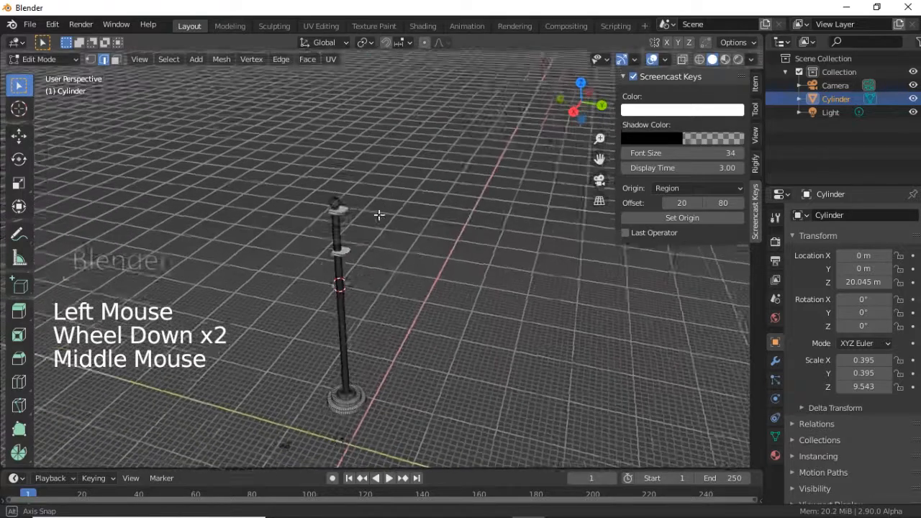
{"action": "scroll", "coordinate": [378, 223], "scroll_direction": "up", "scroll_amount": 2}
{"action": "key", "text": "ctrl+z"}
{"action": "key", "text": "ctrl+z"}
Scale the selected rounded plate on the pole to about 0.52 along X
{"action": "middle_click_drag", "start_coordinate": [353, 269], "coordinate": [328, 282]}
{"action": "key", "text": "s"}
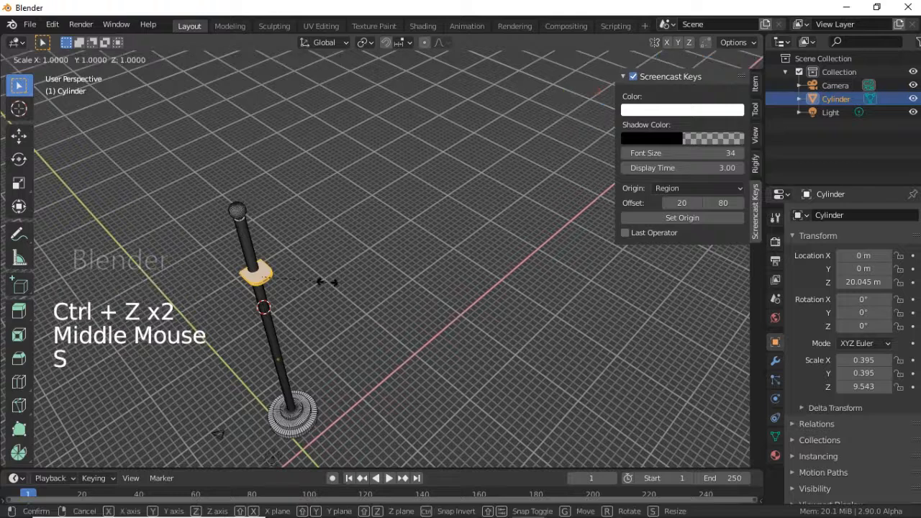
{"action": "key", "text": "x"}
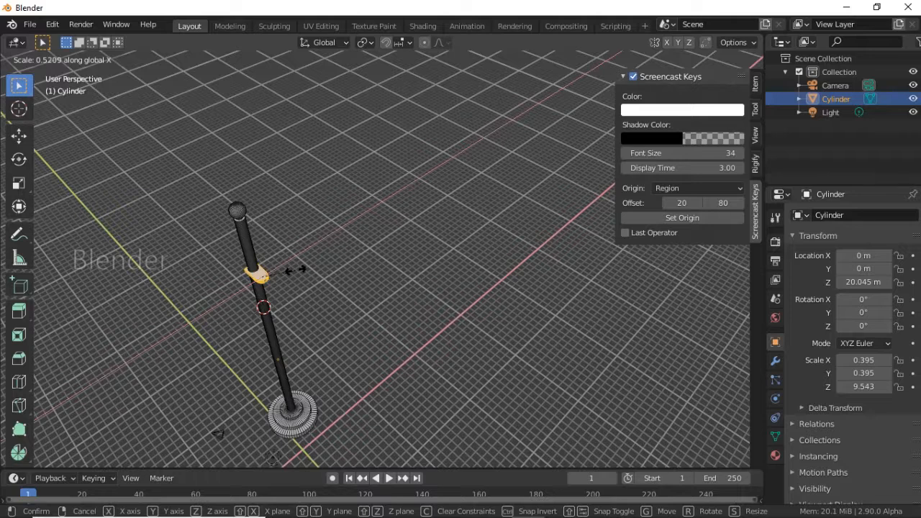
{"action": "left_click", "coordinate": [294, 270]}
Narrow the rounded plate further by scaling it to about 0.84 along X
{"action": "middle_click_drag", "start_coordinate": [288, 272], "coordinate": [403, 273]}
{"action": "scroll", "coordinate": [435, 342], "scroll_direction": "up", "scroll_amount": 2}
{"action": "middle_click", "coordinate": [440, 349]}
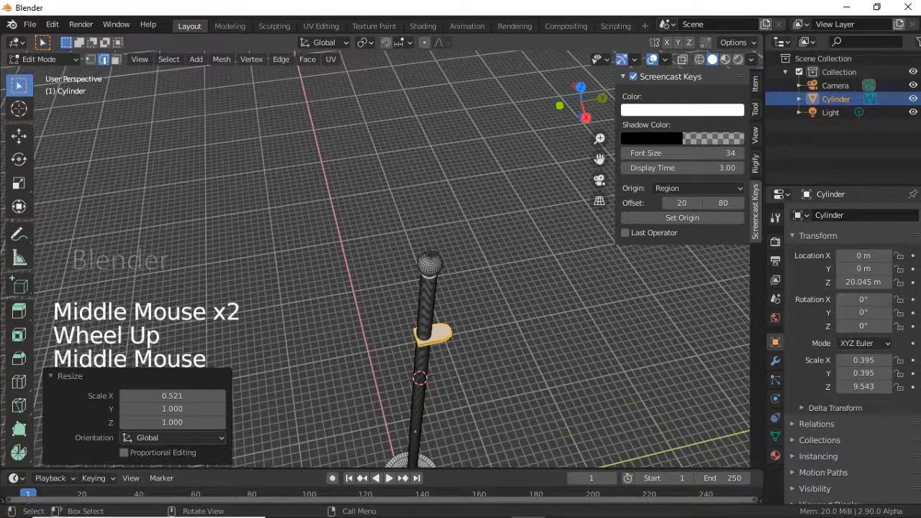
{"action": "key", "text": "s"}
{"action": "key", "text": "x"}
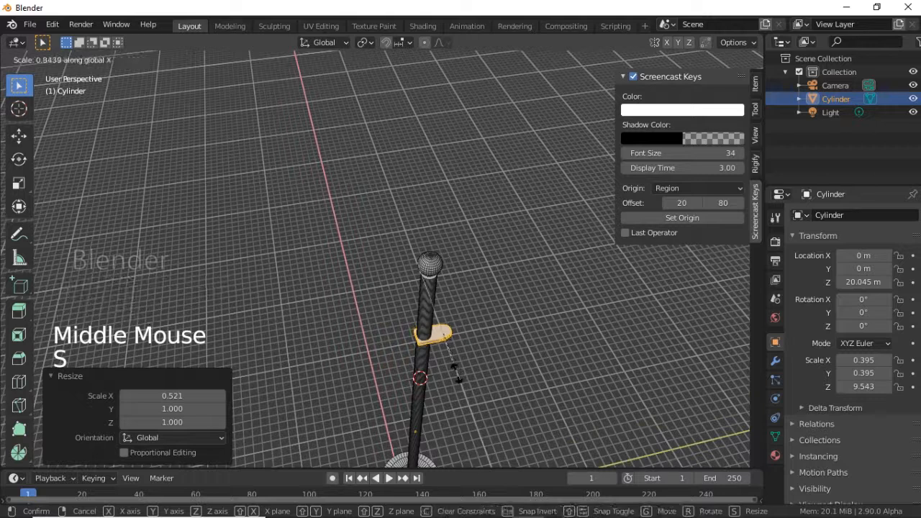
{"action": "left_click", "coordinate": [455, 374]}
Duplicate the narrowed plate about 5.27 m higher along Z, just below the sphere
{"action": "middle_click_drag", "start_coordinate": [456, 373], "coordinate": [367, 303]}
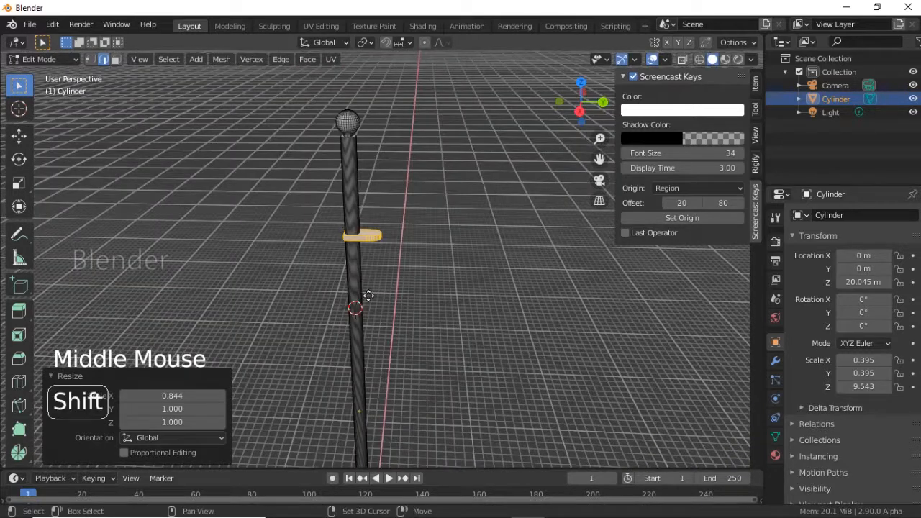
{"action": "key", "text": "shift+d"}
{"action": "key", "text": "z"}
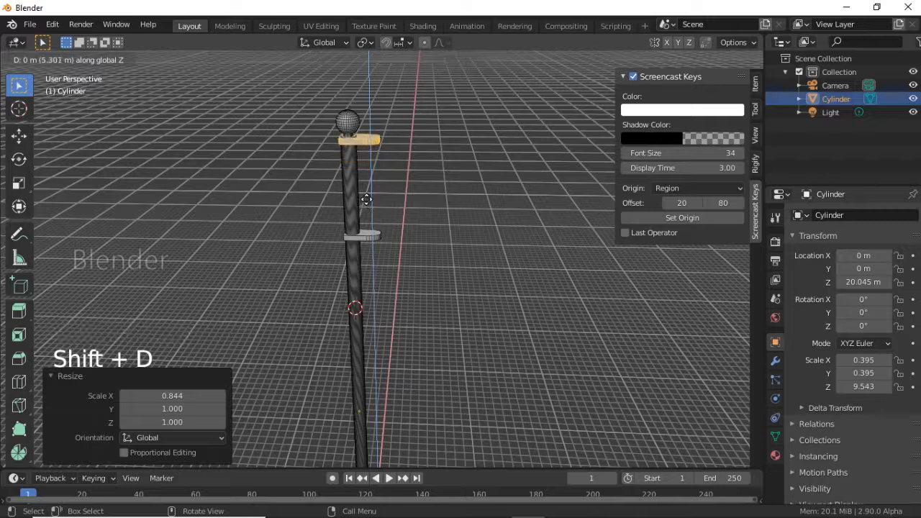
{"action": "left_click", "coordinate": [367, 201]}
Select the whole lower plate as linked geometry and move it down about 1.6 m along Z
{"action": "middle_click_drag", "start_coordinate": [436, 240], "coordinate": [436, 219]}
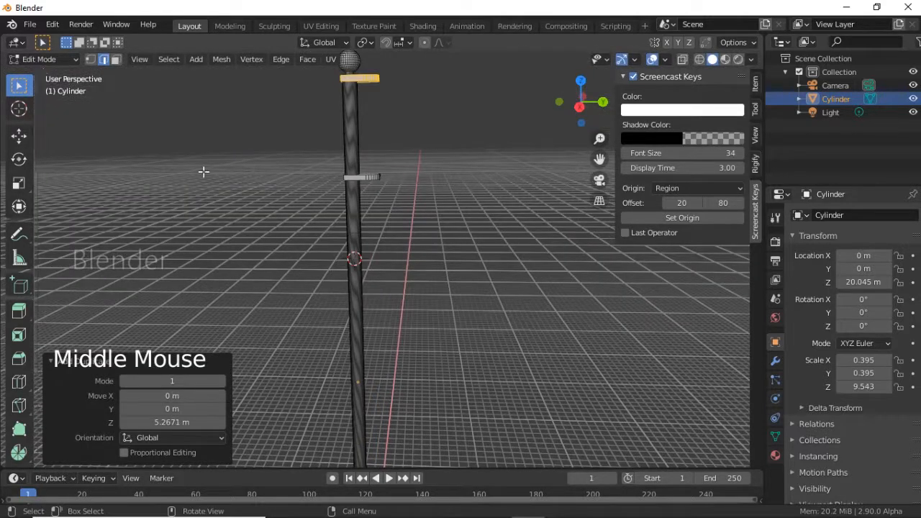
{"action": "left_click", "coordinate": [370, 177]}
{"action": "key", "text": "l"}
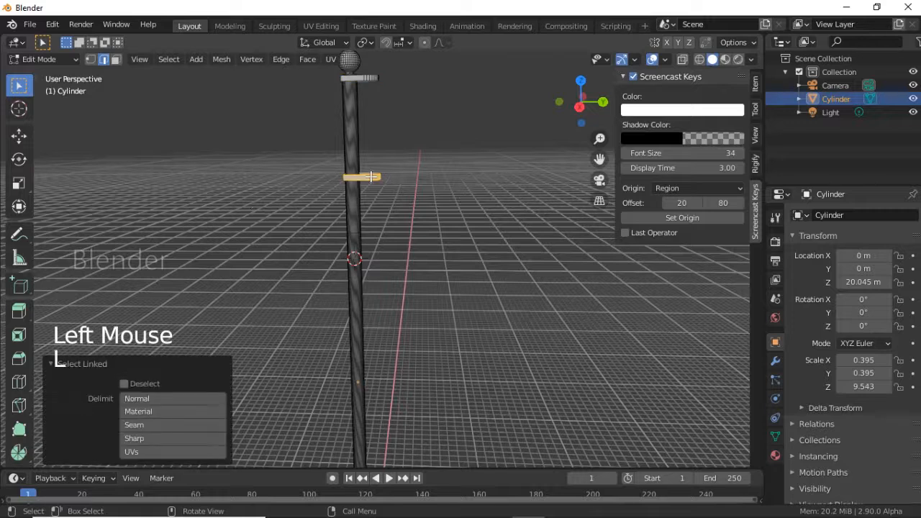
{"action": "key", "text": "g"}
{"action": "key", "text": "z"}
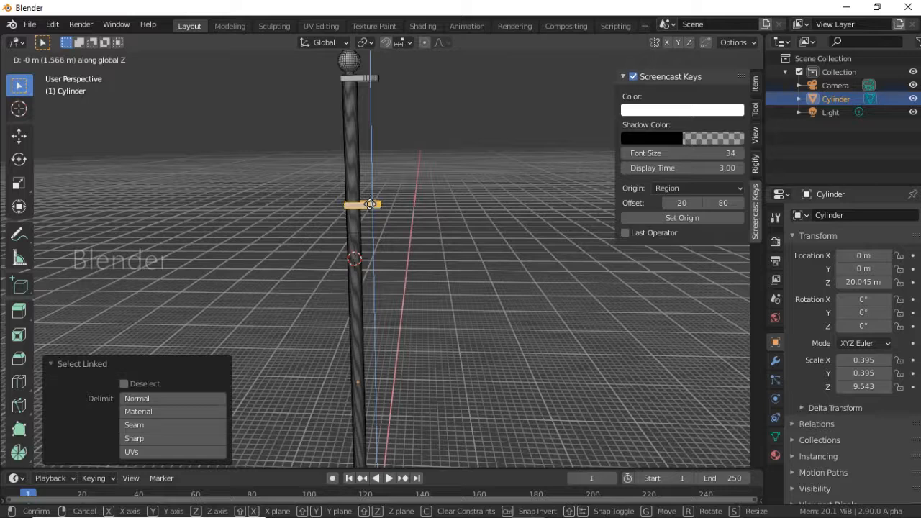
{"action": "left_click", "coordinate": [391, 200]}
Switch to Object Mode and check the whole pole with its two plates
{"action": "scroll", "coordinate": [391, 200], "scroll_direction": "down", "scroll_amount": 2}
{"action": "left_click", "coordinate": [33, 58]}
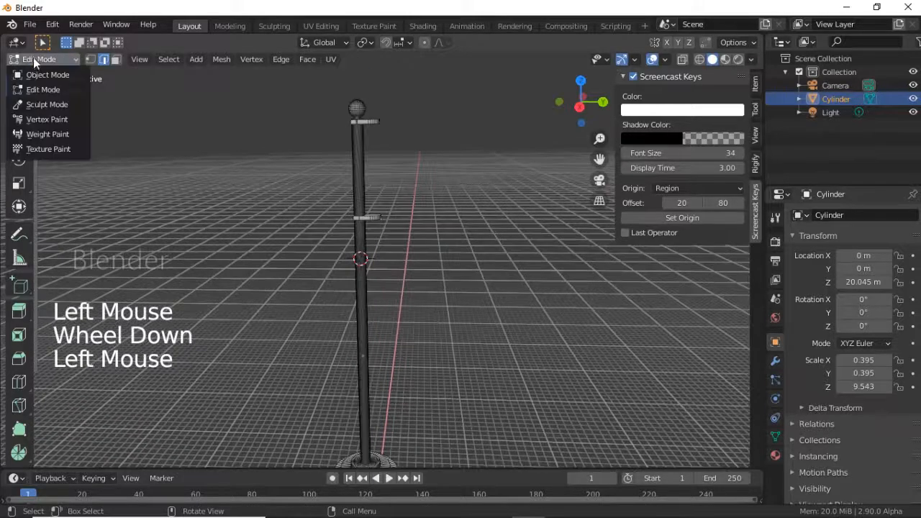
{"action": "left_click", "coordinate": [45, 74]}
{"action": "scroll", "coordinate": [191, 180], "scroll_direction": "down", "scroll_amount": 1}
{"action": "middle_click_drag", "start_coordinate": [191, 180], "coordinate": [447, 241]}
{"action": "left_click", "coordinate": [473, 250]}
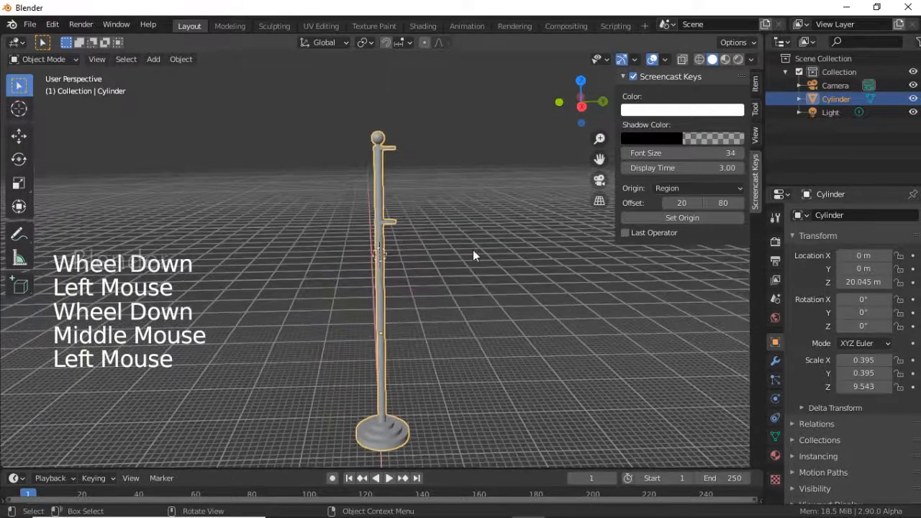
Back in Edit Mode, select the whole upper plate as linked geometry and lower it slightly along Z
{"action": "left_click", "coordinate": [389, 217]}
{"action": "key", "text": "Tab"}
{"action": "scroll", "coordinate": [391, 223], "scroll_direction": "up", "scroll_amount": 2}
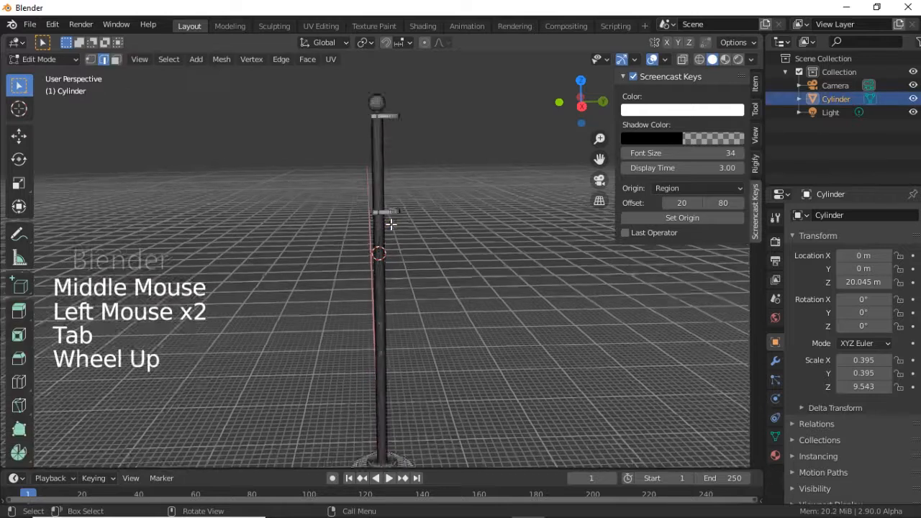
{"action": "key", "text": "l"}
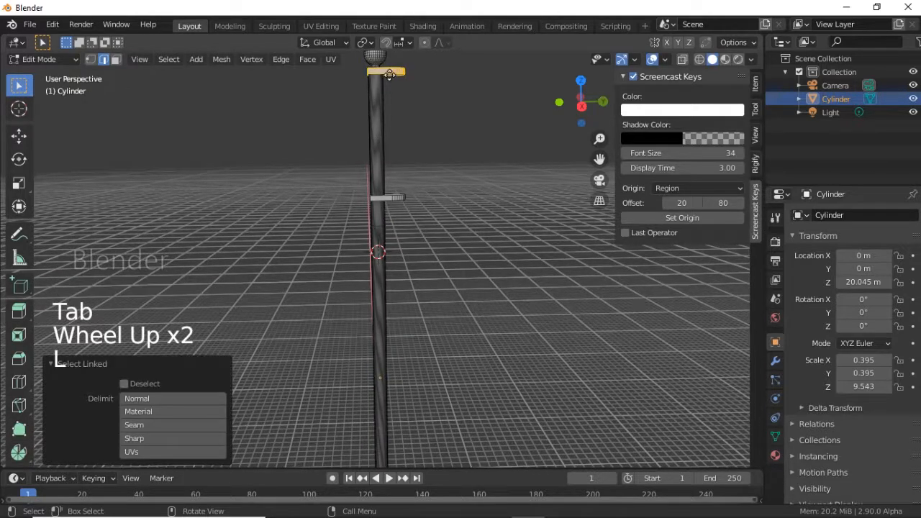
{"action": "key", "text": "g"}
{"action": "key", "text": "z"}
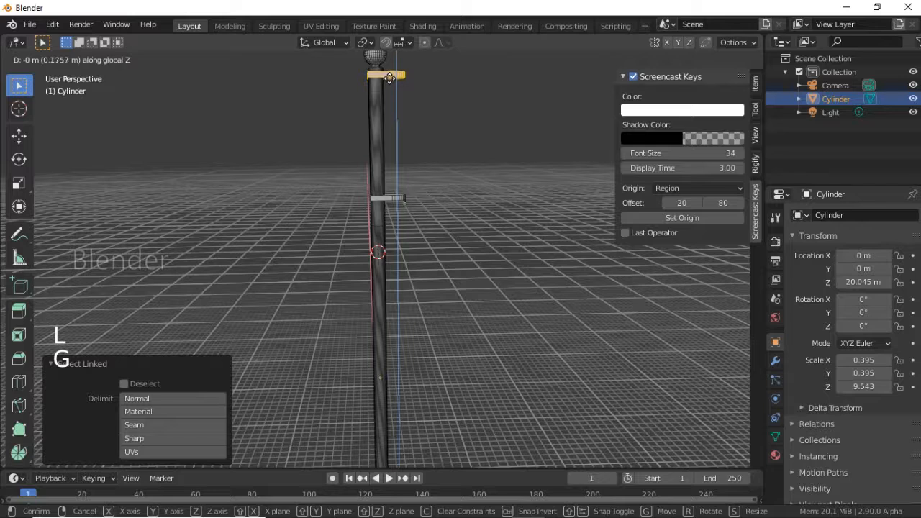
{"action": "left_click", "coordinate": [389, 77]}
Select the whole lower plate as linked geometry, move it slightly down, and clear the selection
{"action": "left_click", "coordinate": [393, 195]}
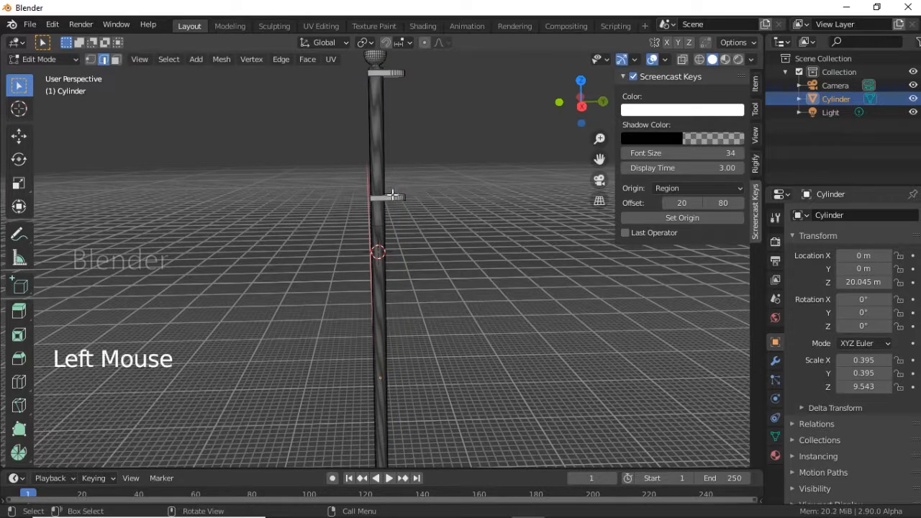
{"action": "key", "text": "l"}
{"action": "key", "text": "g"}
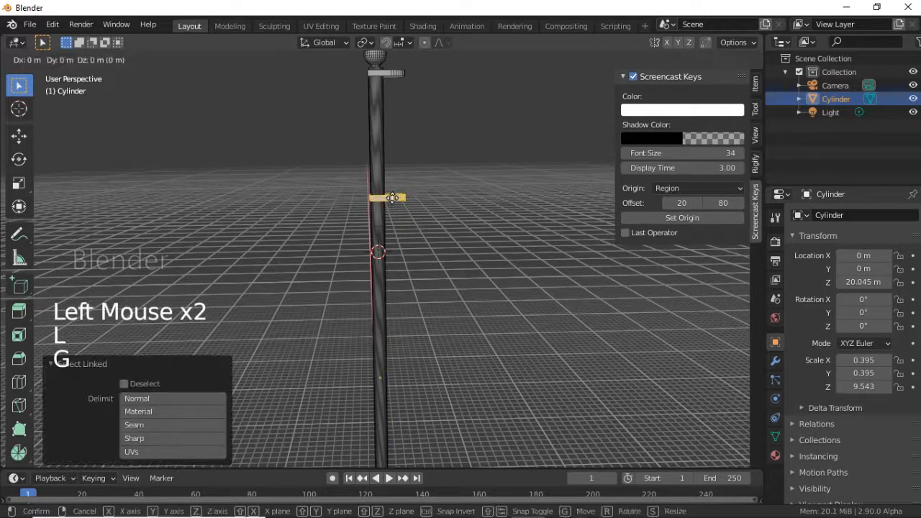
{"action": "left_click", "coordinate": [392, 202]}
{"action": "left_click", "coordinate": [309, 155]}
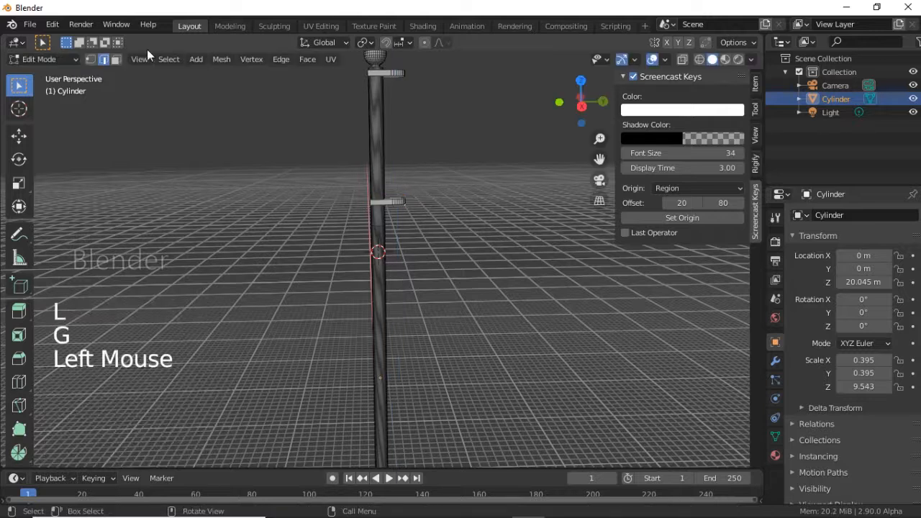
Return to Object Mode and add a plane mesh on the pole as a separate object
{"action": "left_click", "coordinate": [43, 59]}
{"action": "left_click", "coordinate": [56, 74]}
{"action": "scroll", "coordinate": [216, 165], "scroll_direction": "down", "scroll_amount": 2}
{"action": "middle_click_drag", "start_coordinate": [238, 173], "coordinate": [285, 189]}
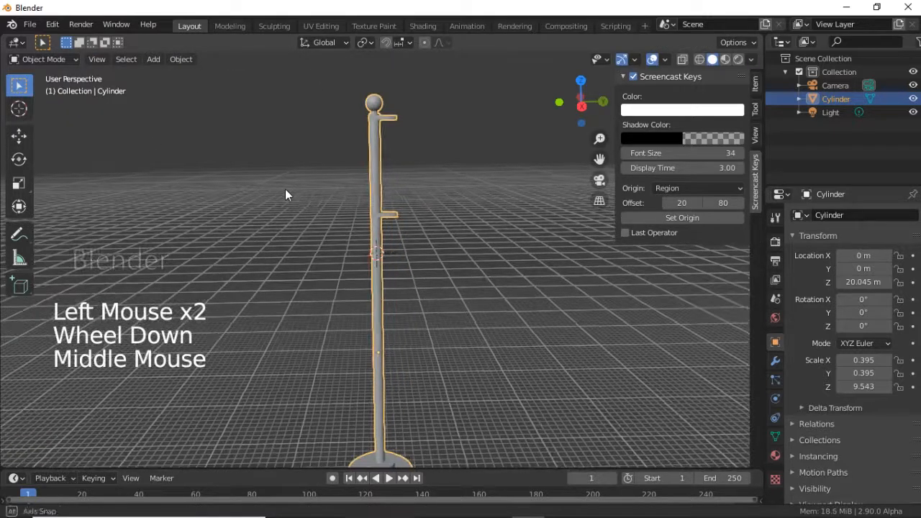
{"action": "key", "text": "shift+a"}
{"action": "mouse_move", "coordinate": [368, 176]}
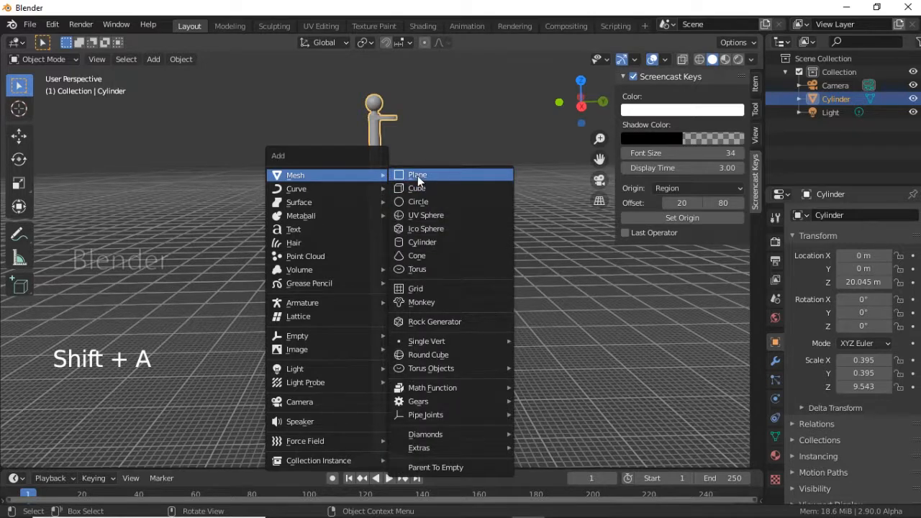
{"action": "left_click", "coordinate": [418, 175]}
Try rotating the new plane 90° about the X axis and undo the rotation
{"action": "middle_click_drag", "start_coordinate": [387, 214], "coordinate": [381, 221]}
{"action": "scroll", "coordinate": [380, 221], "scroll_direction": "up", "scroll_amount": 1}
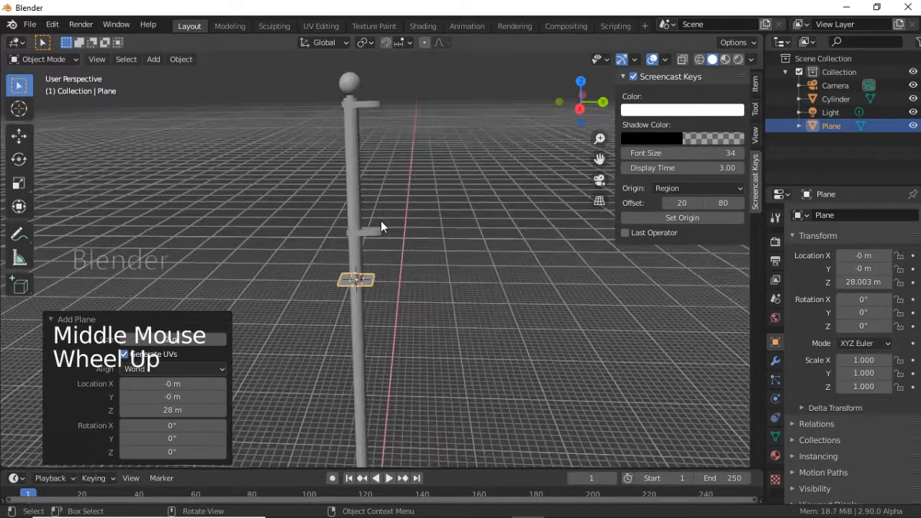
{"action": "type", "text": "rx90"}
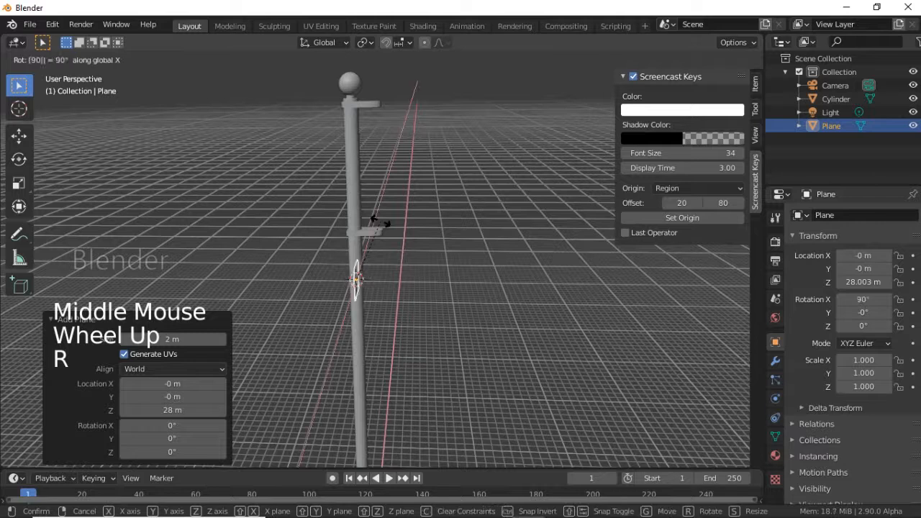
{"action": "key", "text": "Return"}
{"action": "key", "text": "ctrl+z"}
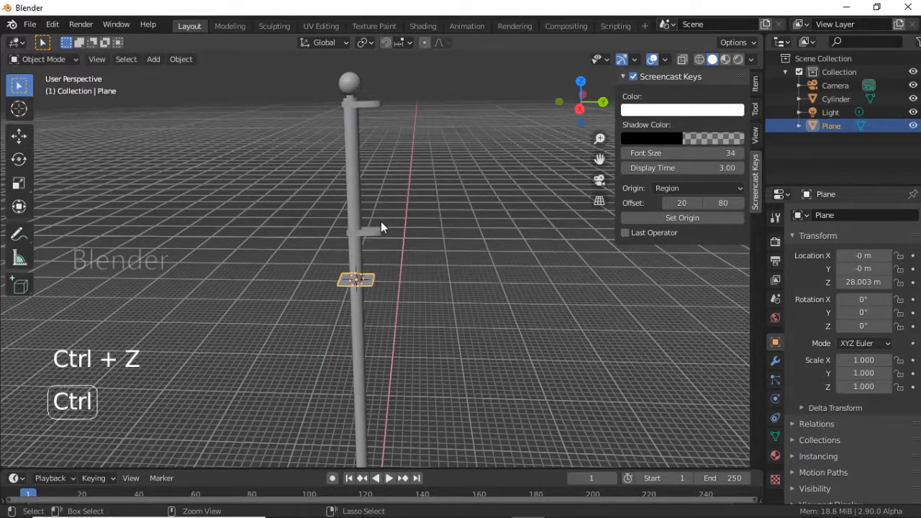
Rotate the plane 90° about the Y axis so it stands upright
{"action": "type", "text": "r"}
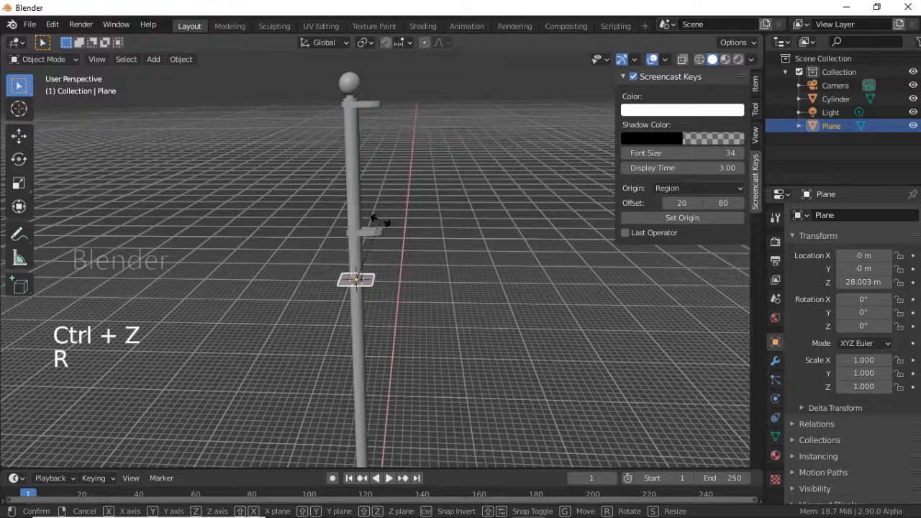
{"action": "type", "text": "y90"}
{"action": "key", "text": "Return"}
Enlarge the upright plane uniformly to a scale of about 4.29
{"action": "scroll", "coordinate": [380, 222], "scroll_direction": "down", "scroll_amount": 3}
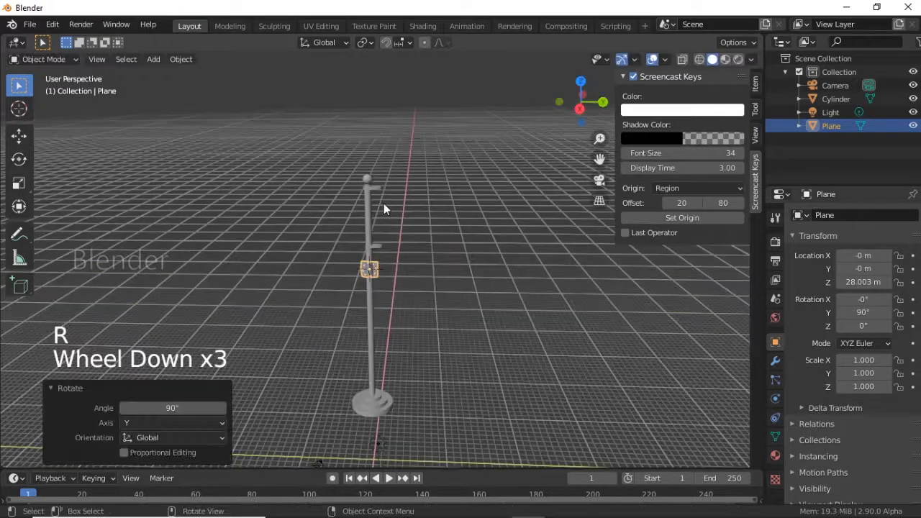
{"action": "middle_click_drag", "start_coordinate": [384, 203], "coordinate": [499, 254]}
{"action": "key", "text": "s"}
{"action": "left_click", "coordinate": [618, 294]}
In the right orthographic view, move the plane up about 6.43 m along Z, between the two plates
{"action": "scroll", "coordinate": [493, 240], "scroll_direction": "down", "scroll_amount": 1}
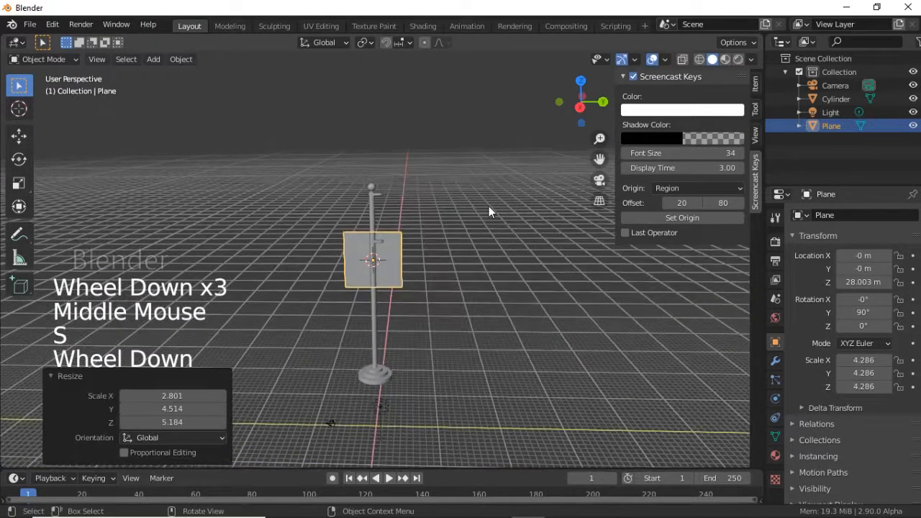
{"action": "scroll", "coordinate": [488, 206], "scroll_direction": "down", "scroll_amount": 1}
{"action": "scroll", "coordinate": [488, 206], "scroll_direction": "up", "scroll_amount": 2}
{"action": "key", "text": "KP_3"}
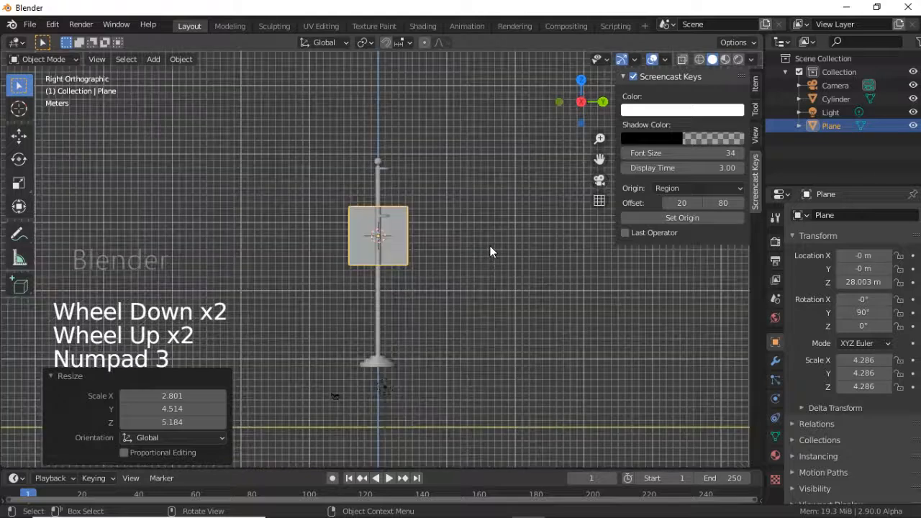
{"action": "scroll", "coordinate": [490, 242], "scroll_direction": "up", "scroll_amount": 5}
{"action": "scroll", "coordinate": [486, 229], "scroll_direction": "down", "scroll_amount": 2}
{"action": "middle_click_drag", "start_coordinate": [485, 228], "coordinate": [487, 263], "text": "shift"}
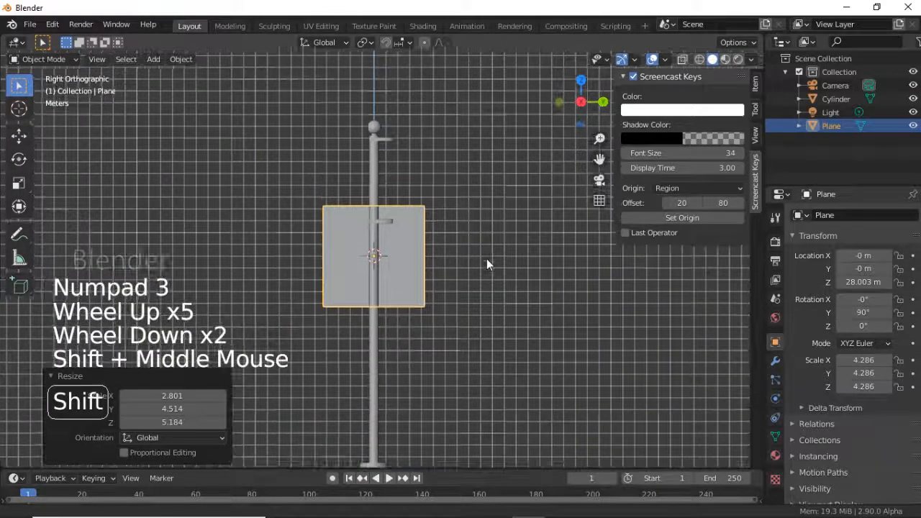
{"action": "scroll", "coordinate": [463, 251], "scroll_direction": "up", "scroll_amount": 1}
{"action": "key", "text": "g"}
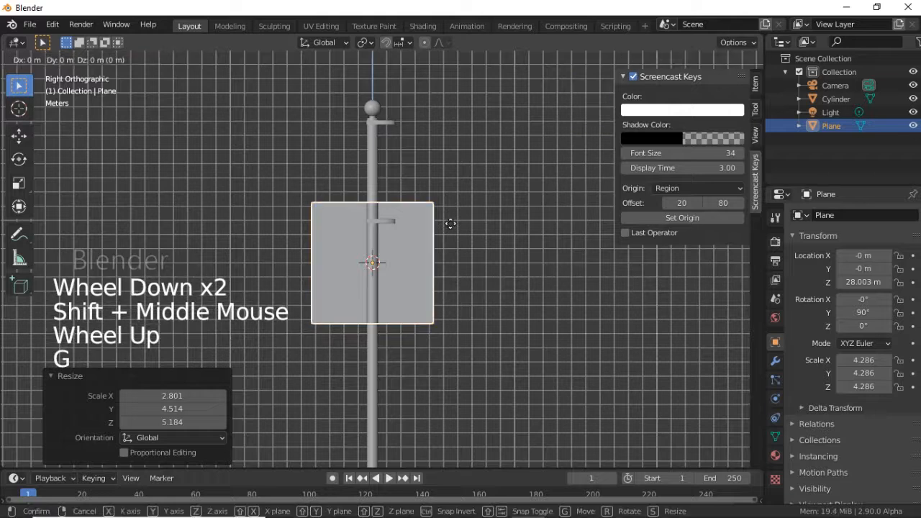
{"action": "left_click", "coordinate": [474, 136]}
Scale the plane to about 0.76 along Z to fit between the plates, and shift it about 4.14 m along Y
{"action": "key", "text": "s"}
{"action": "key", "text": "z"}
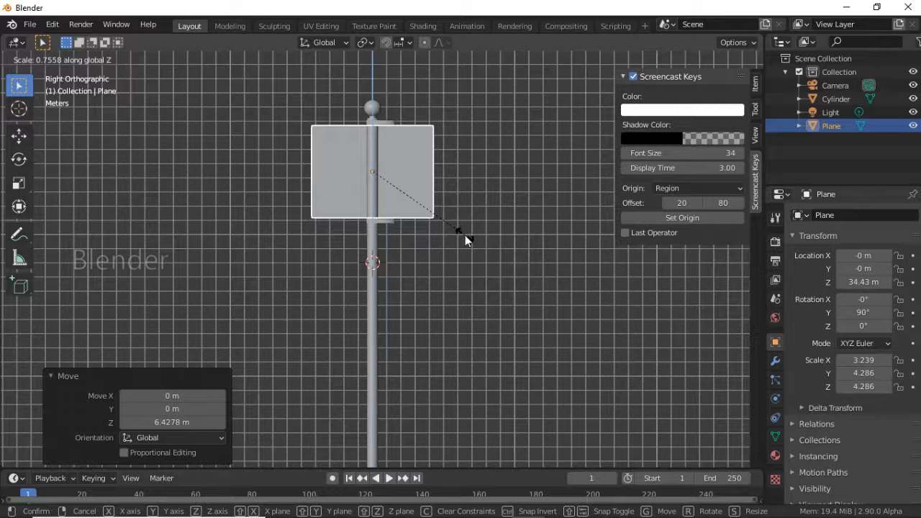
{"action": "left_click", "coordinate": [466, 240]}
{"action": "key", "text": "g"}
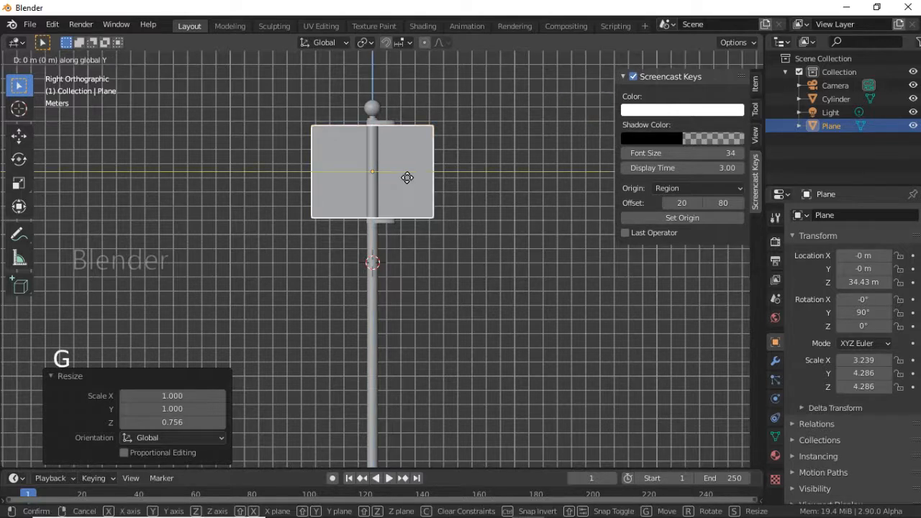
{"action": "left_click", "coordinate": [464, 194]}
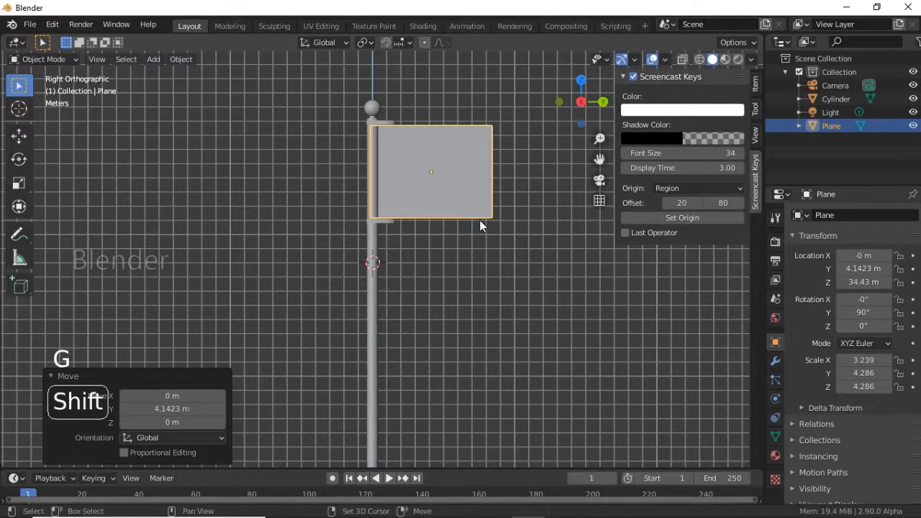
Stretch the plane by about 1.26 along Y and shift it about 1.76 m along Y, clear of the pole
{"action": "middle_click_drag", "start_coordinate": [479, 219], "coordinate": [455, 202], "text": "shift"}
{"action": "key", "text": "s"}
{"action": "key", "text": "y"}
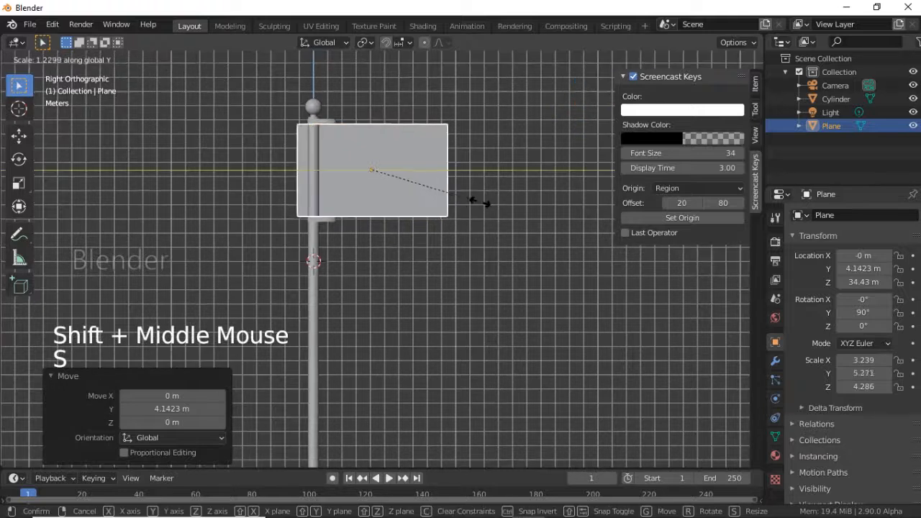
{"action": "left_click", "coordinate": [482, 207]}
{"action": "key", "text": "g"}
{"action": "key", "text": "y"}
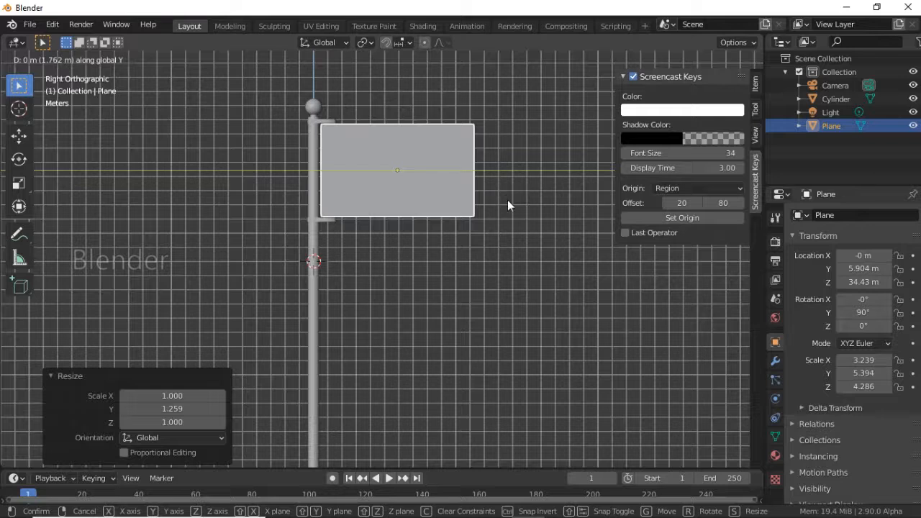
{"action": "left_click", "coordinate": [508, 208]}
Scale the plane by about 1.017 along Z to close the gaps between the two plates
{"action": "middle_click_drag", "start_coordinate": [516, 220], "coordinate": [518, 230]}
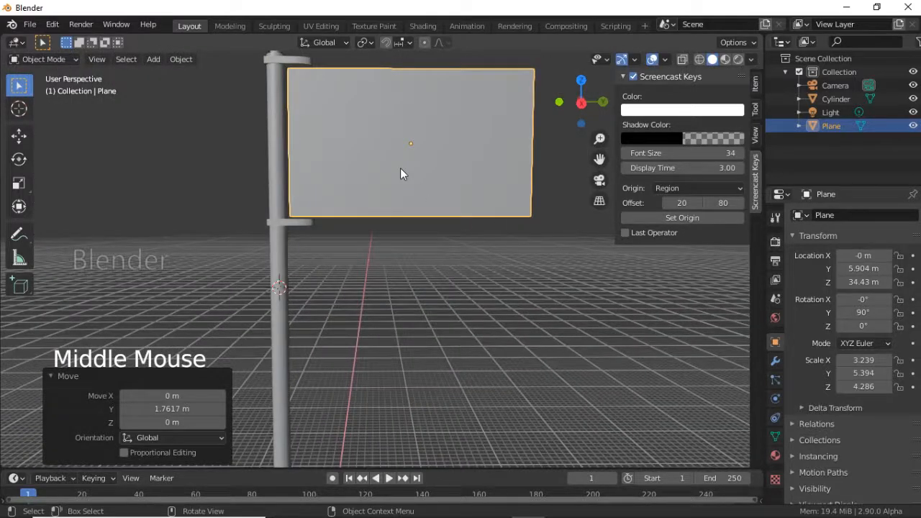
{"action": "key", "text": "s"}
{"action": "key", "text": "z"}
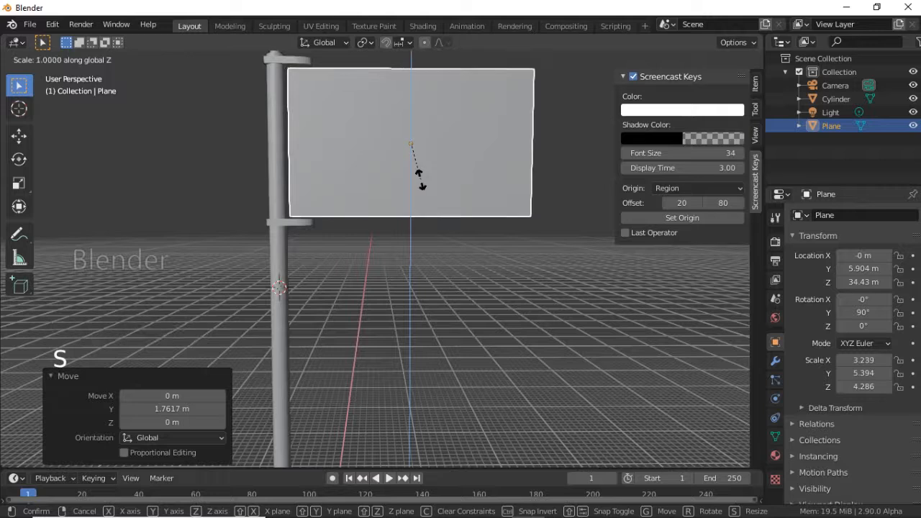
{"action": "left_click", "coordinate": [421, 185]}
{"action": "scroll", "coordinate": [410, 189], "scroll_direction": "down", "scroll_amount": 2}
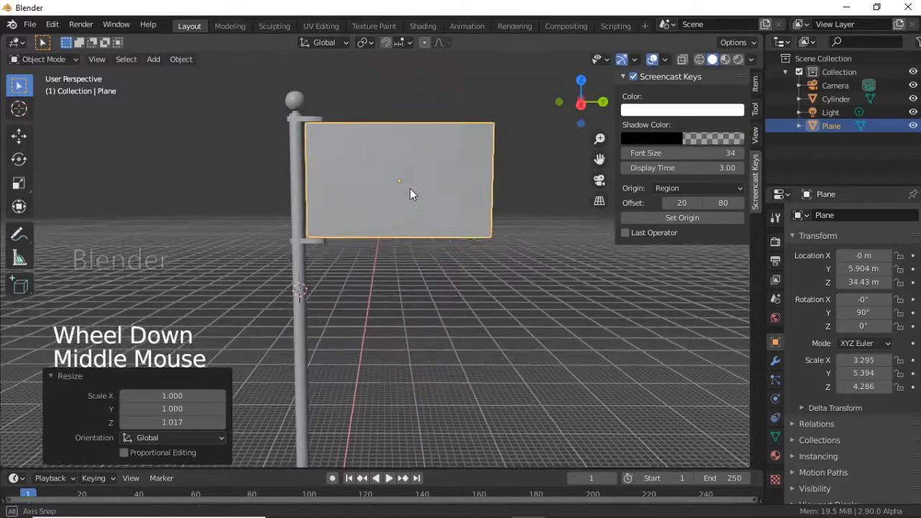
{"action": "middle_click_drag", "start_coordinate": [410, 189], "coordinate": [367, 180]}
{"action": "scroll", "coordinate": [410, 187], "scroll_direction": "down", "scroll_amount": 1}
{"action": "scroll", "coordinate": [383, 184], "scroll_direction": "up", "scroll_amount": 1}
{"action": "scroll", "coordinate": [391, 191], "scroll_direction": "up", "scroll_amount": 1}
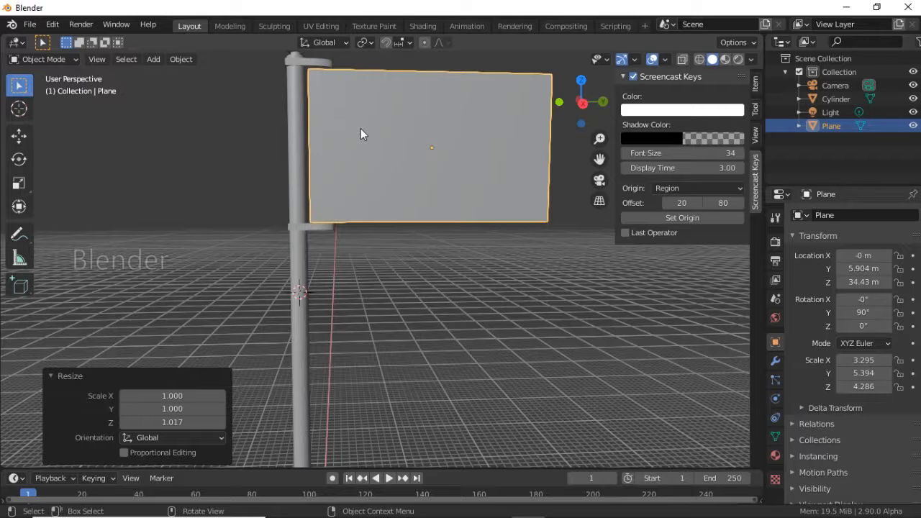
Enter Edit Mode on the plane and subdivide it once, keeping the whole mesh selected
{"action": "left_click", "coordinate": [63, 58]}
{"action": "left_click", "coordinate": [59, 85]}
{"action": "middle_click", "coordinate": [374, 213]}
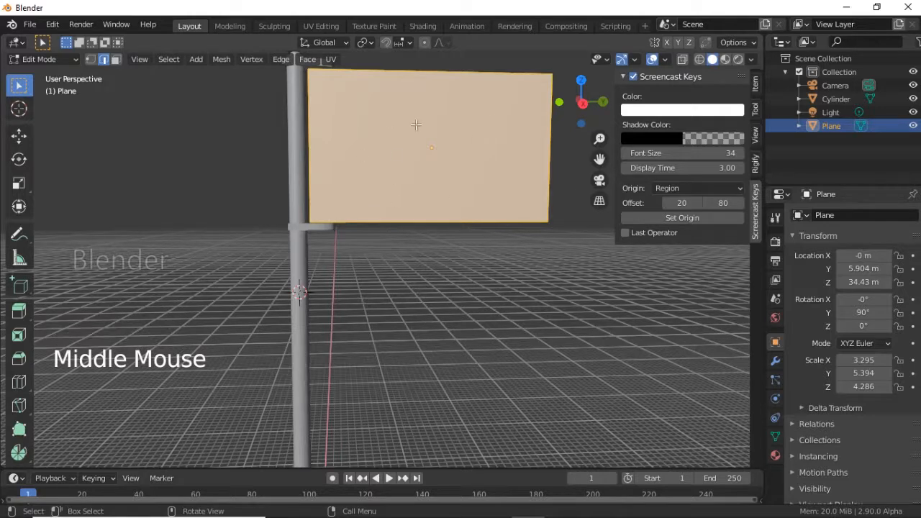
{"action": "middle_click_drag", "start_coordinate": [465, 144], "coordinate": [350, 140]}
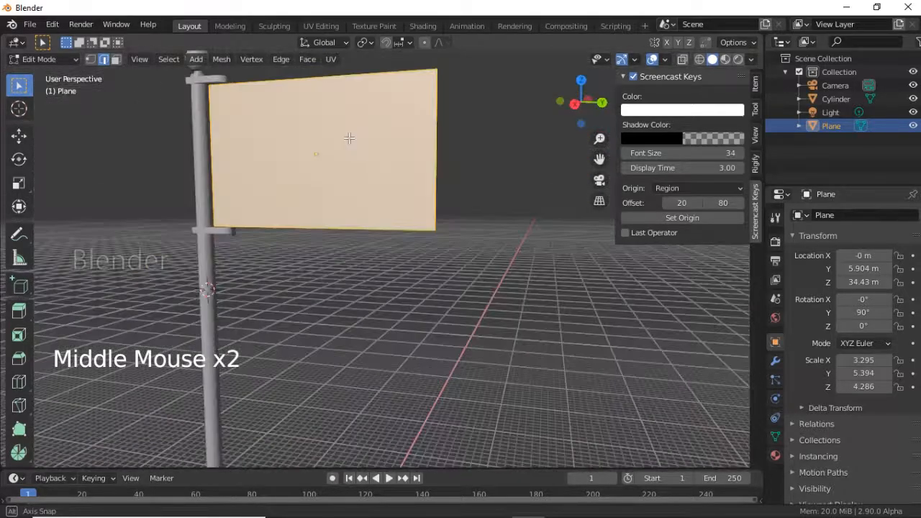
{"action": "right_click", "coordinate": [349, 139]}
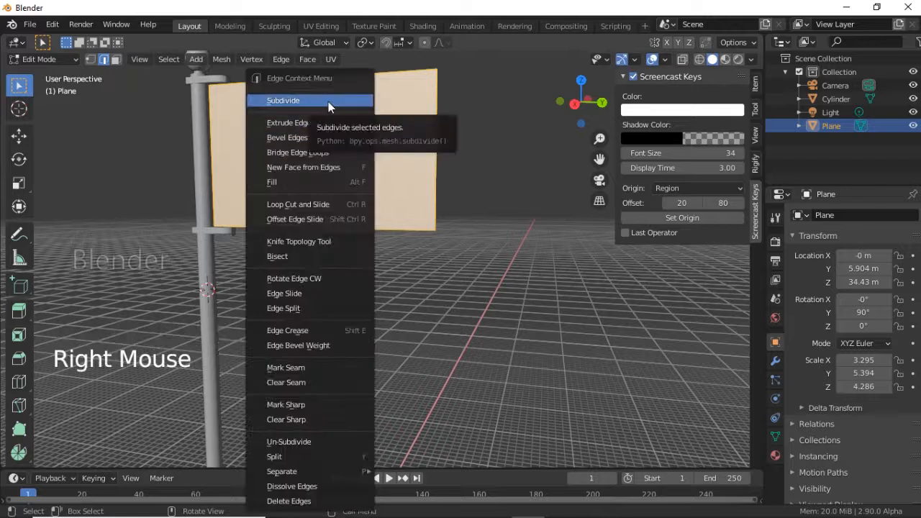
{"action": "left_click", "coordinate": [328, 101]}
{"action": "middle_click_drag", "start_coordinate": [384, 170], "coordinate": [360, 115]}
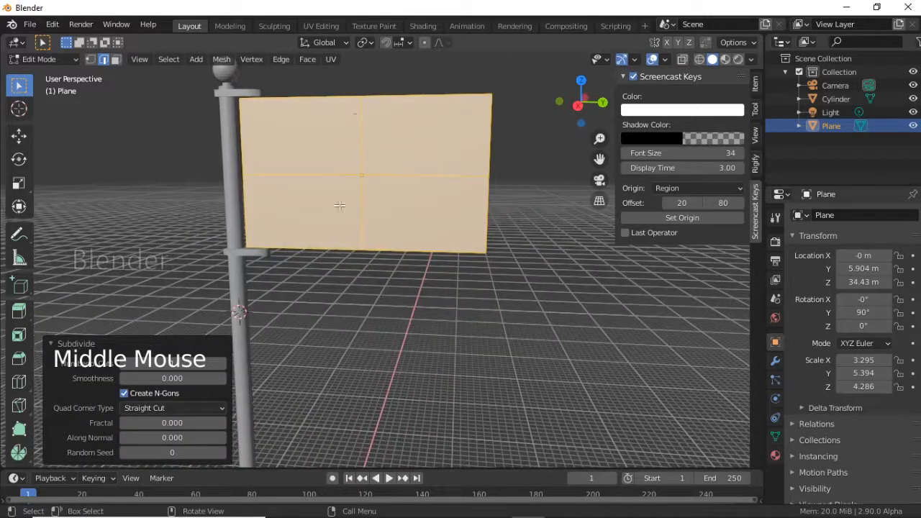
{"action": "left_click", "coordinate": [507, 206]}
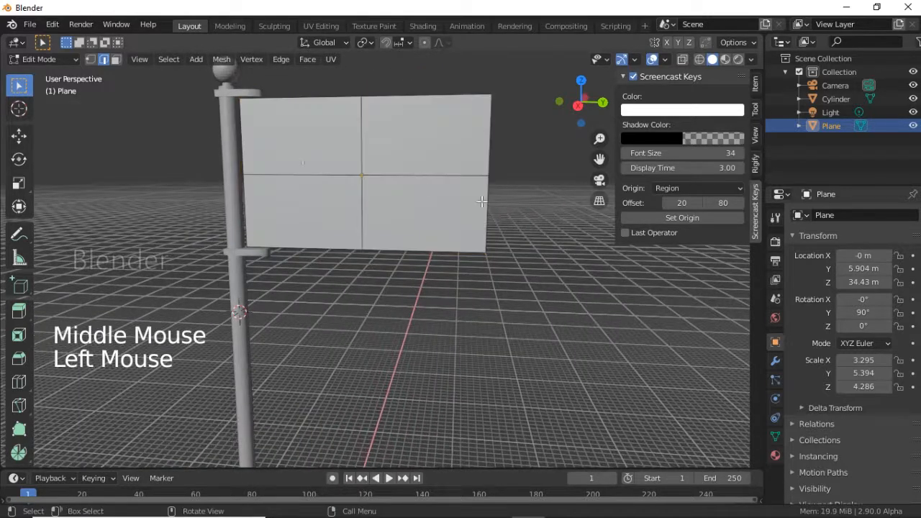
{"action": "key", "text": "ctrl+z"}
Subdivide the plane three more times with one cut each, into a 16 by 16 grid, and clear the selection
{"action": "right_click", "coordinate": [401, 174]}
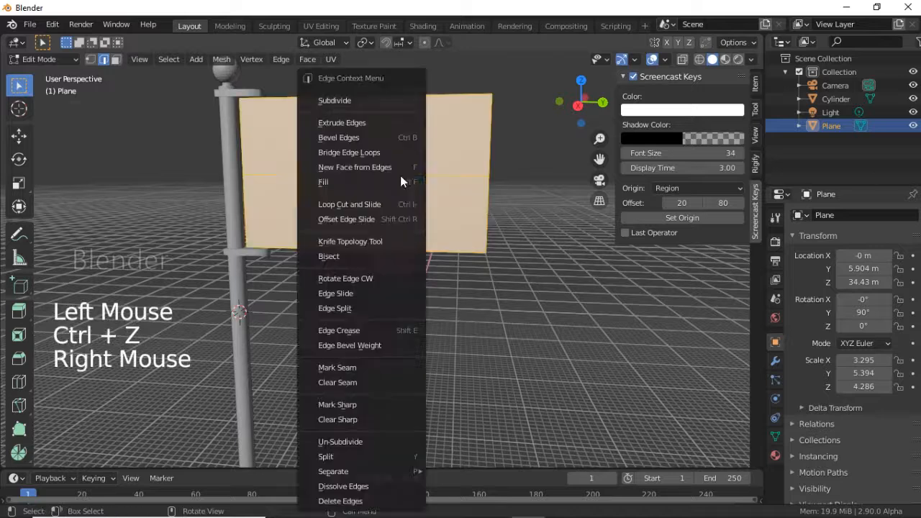
{"action": "left_click", "coordinate": [373, 100]}
{"action": "right_click", "coordinate": [371, 104]}
{"action": "left_click", "coordinate": [371, 103]}
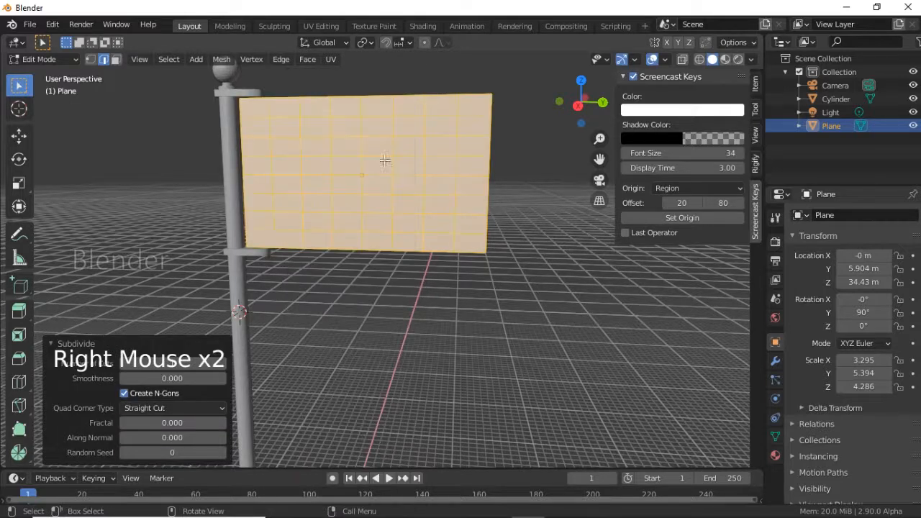
{"action": "right_click", "coordinate": [353, 103]}
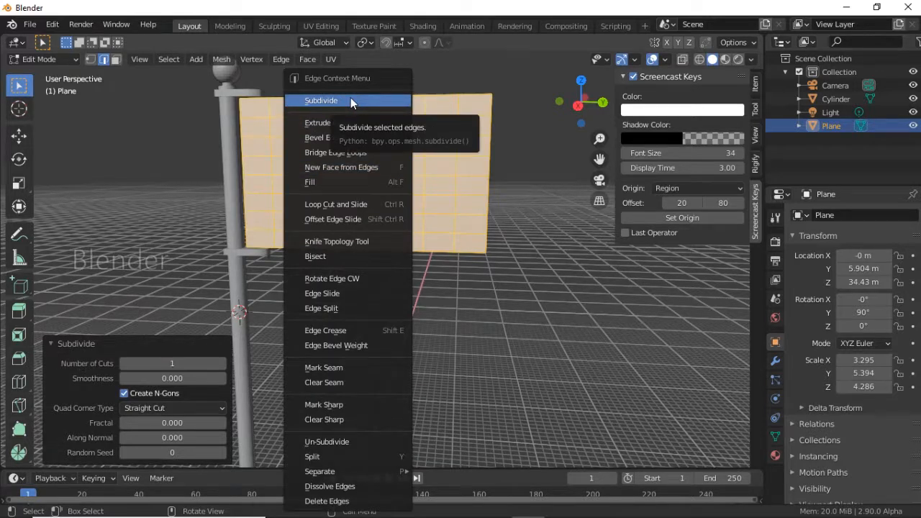
{"action": "left_click", "coordinate": [351, 100]}
{"action": "right_click", "coordinate": [364, 143]}
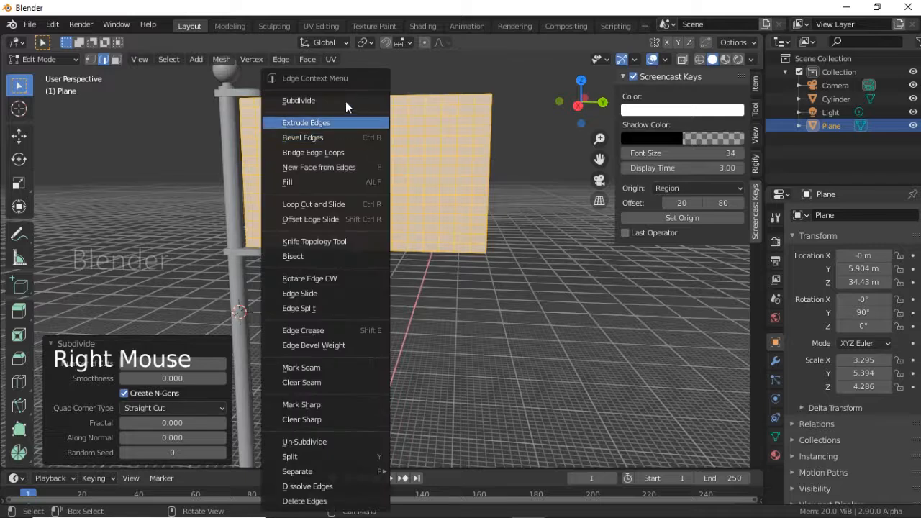
{"action": "left_click", "coordinate": [513, 221]}
{"action": "middle_click_drag", "start_coordinate": [512, 221], "coordinate": [521, 220], "text": "shift"}
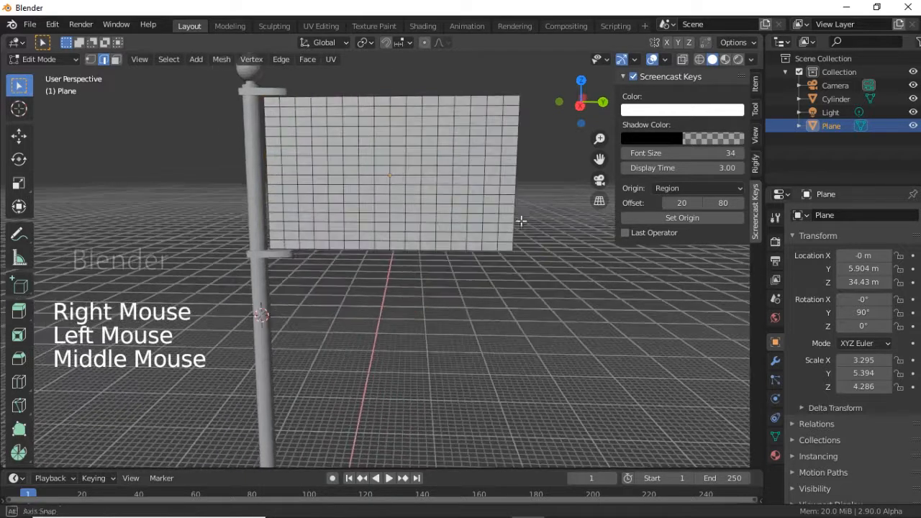
In wireframe shading with vertex selection, box-select only the column of vertices along the plane's pole-side edge
{"action": "left_click", "coordinate": [699, 60]}
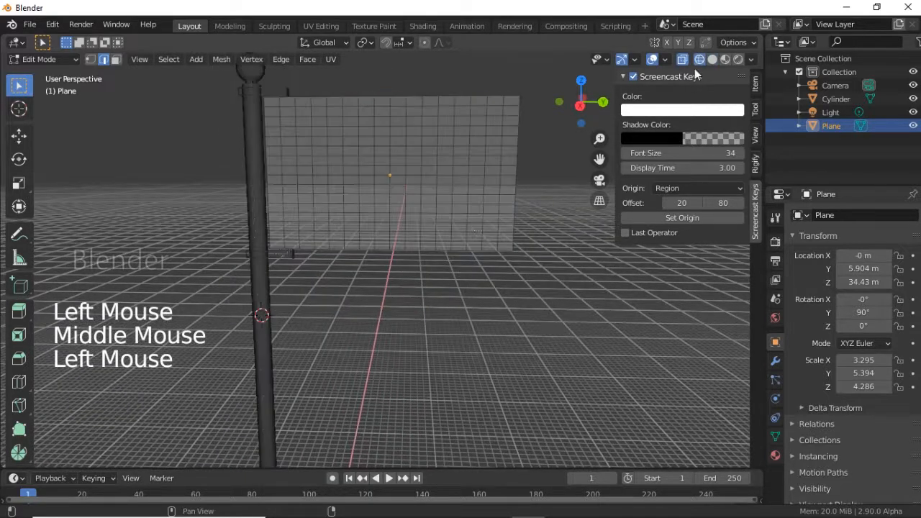
{"action": "mouse_move", "coordinate": [561, 187]}
{"action": "middle_mouse_down"}
{"action": "mouse_move", "coordinate": [485, 222]}
{"action": "mouse_move", "coordinate": [354, 141]}
{"action": "middle_mouse_up"}
{"action": "left_click_drag", "start_coordinate": [285, 79], "coordinate": [189, 171]}
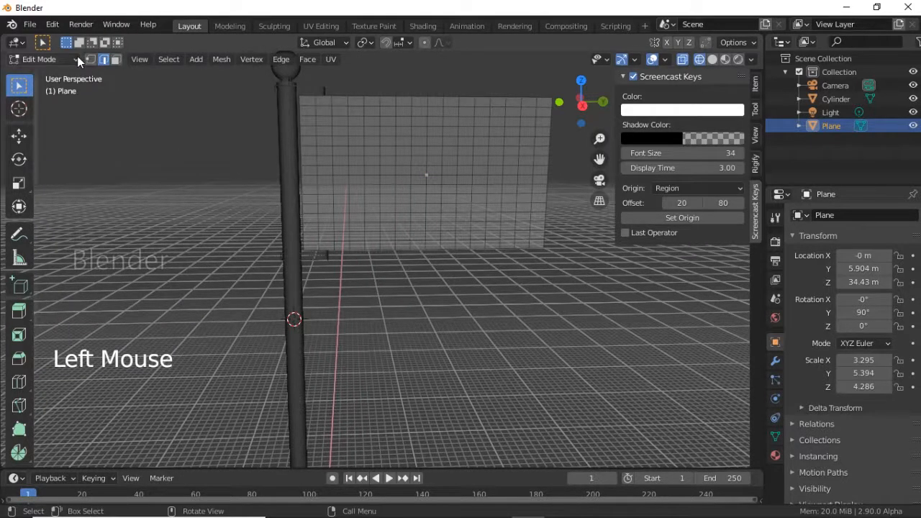
{"action": "left_click", "coordinate": [75, 58]}
{"action": "left_click", "coordinate": [90, 58]}
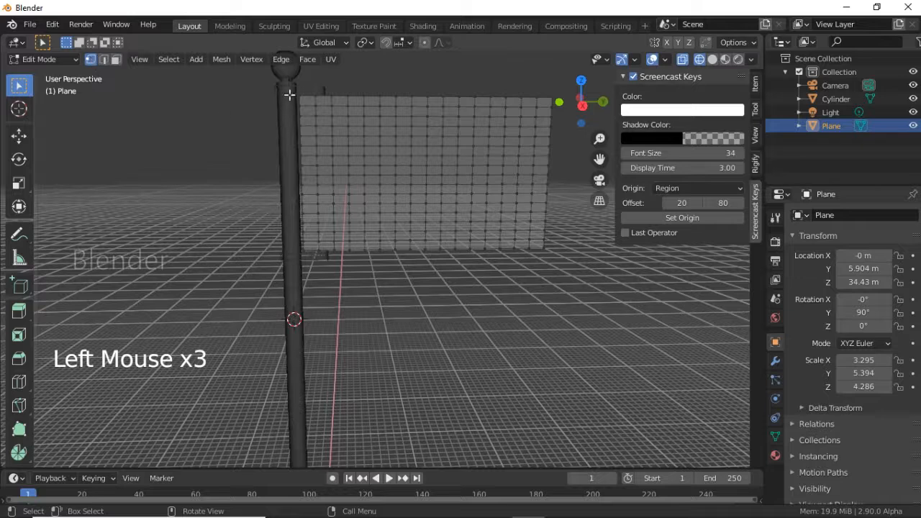
{"action": "left_click_drag", "start_coordinate": [289, 82], "coordinate": [317, 271]}
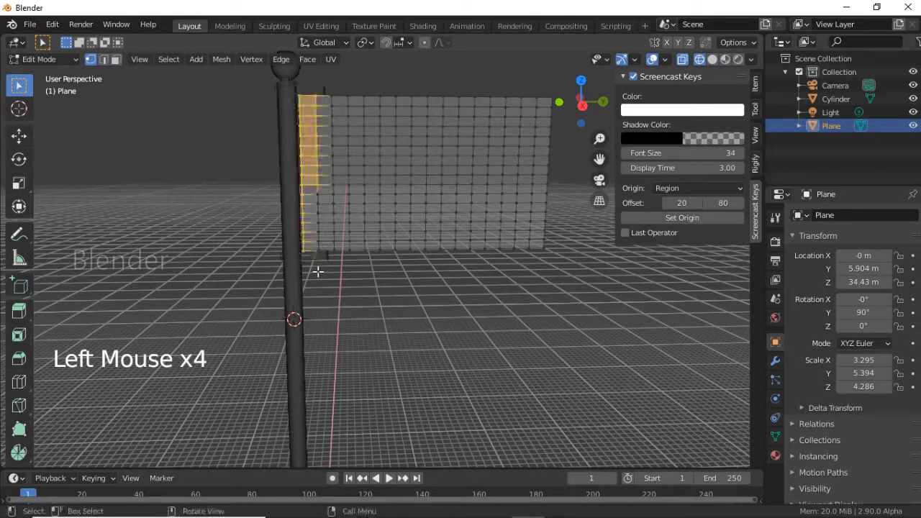
{"action": "left_click", "coordinate": [271, 78]}
{"action": "left_click_drag", "start_coordinate": [271, 78], "coordinate": [310, 274]}
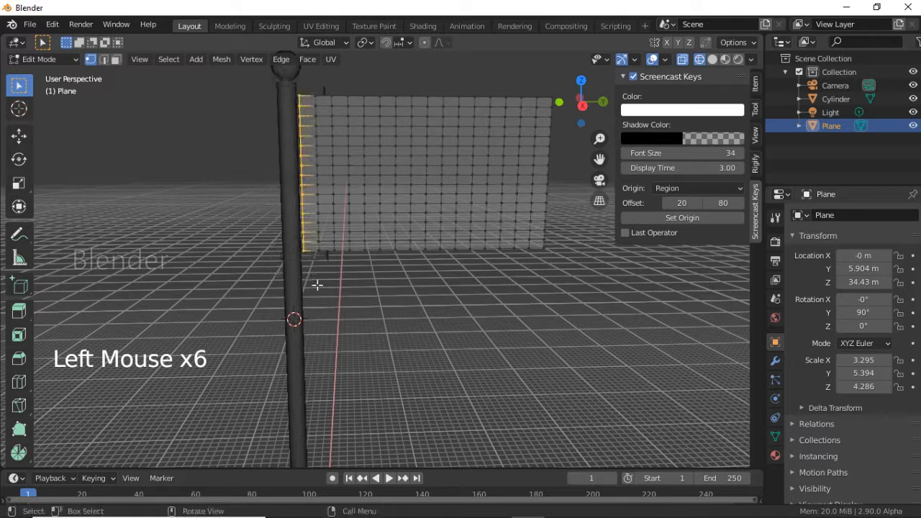
{"action": "middle_click_drag", "start_coordinate": [317, 283], "coordinate": [313, 276]}
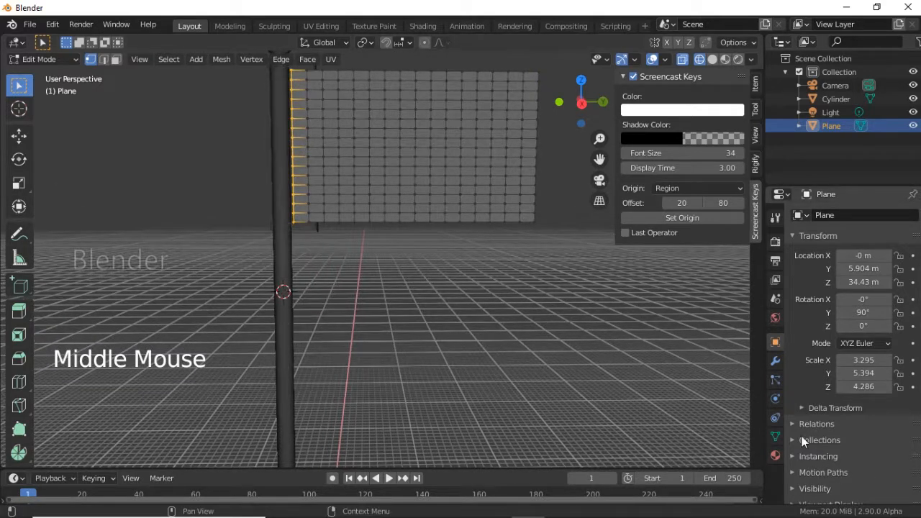
Create a vertex group on the plane and assign the selected pole-side vertices to it with weight 1.000
{"action": "left_click", "coordinate": [776, 437]}
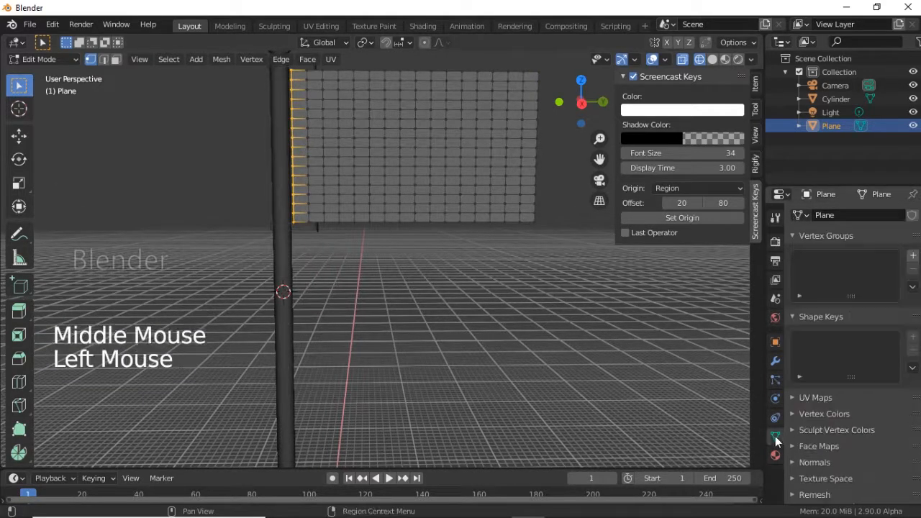
{"action": "left_click", "coordinate": [913, 257]}
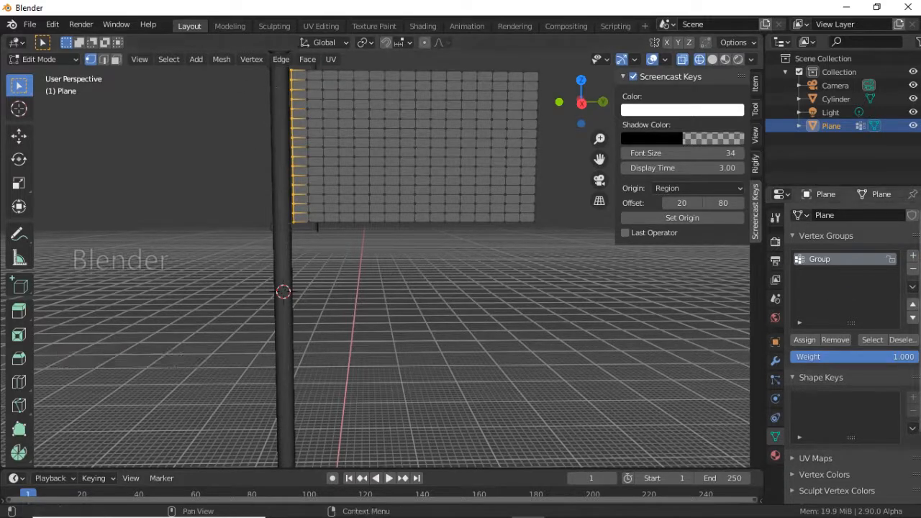
{"action": "left_click", "coordinate": [808, 340]}
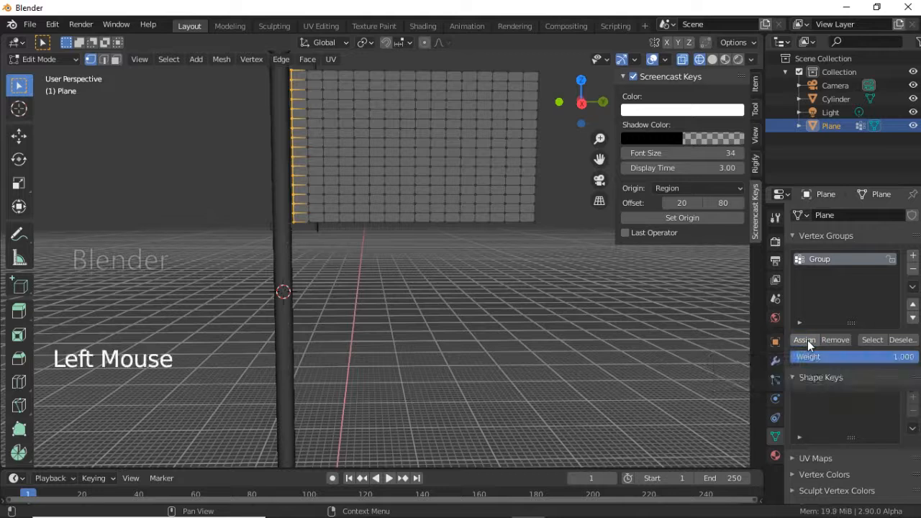
Check the vertex group by deselecting and reselecting its vertices, and clear the selection
{"action": "left_click", "coordinate": [905, 341]}
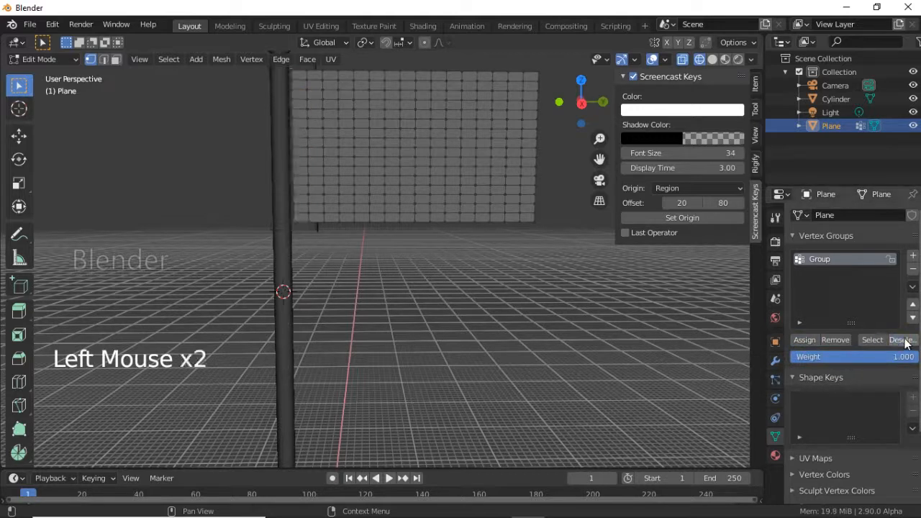
{"action": "left_click", "coordinate": [871, 341]}
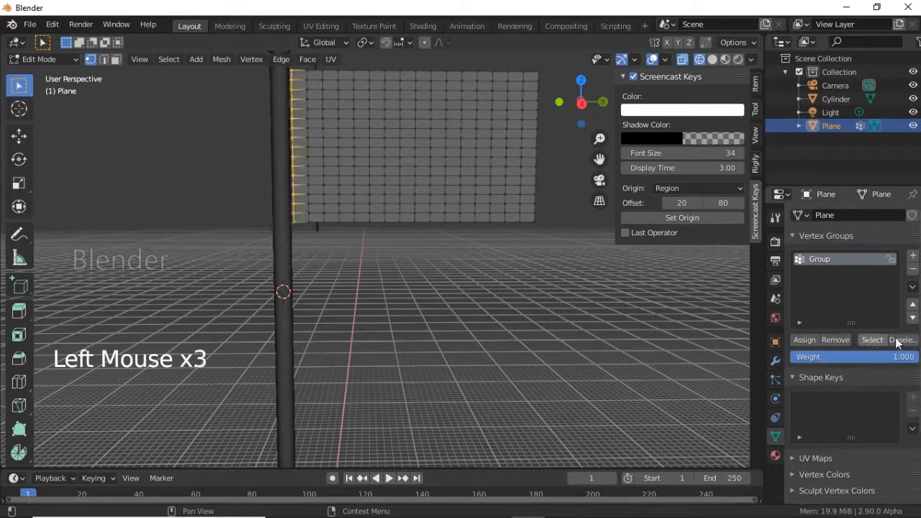
{"action": "left_click", "coordinate": [903, 341]}
{"action": "left_click", "coordinate": [871, 342]}
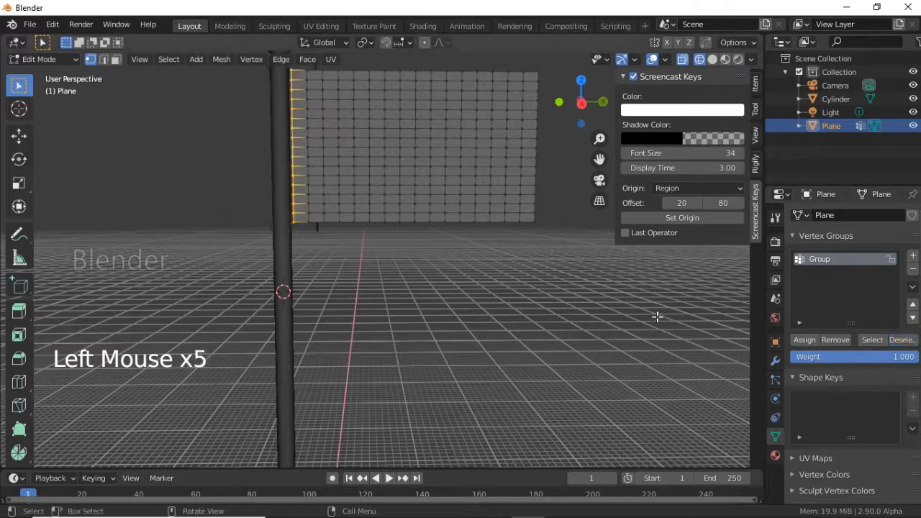
{"action": "left_click", "coordinate": [607, 300]}
Return to Object Mode with solid shading and move the plane about 0.118 m along Y, away from the pole
{"action": "scroll", "coordinate": [609, 305], "scroll_direction": "down", "scroll_amount": 1}
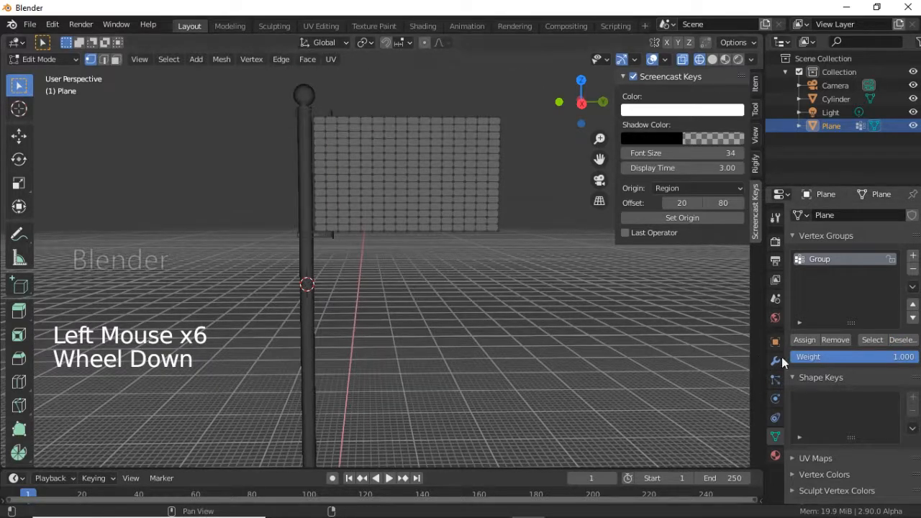
{"action": "left_click", "coordinate": [38, 60]}
{"action": "left_click", "coordinate": [44, 74]}
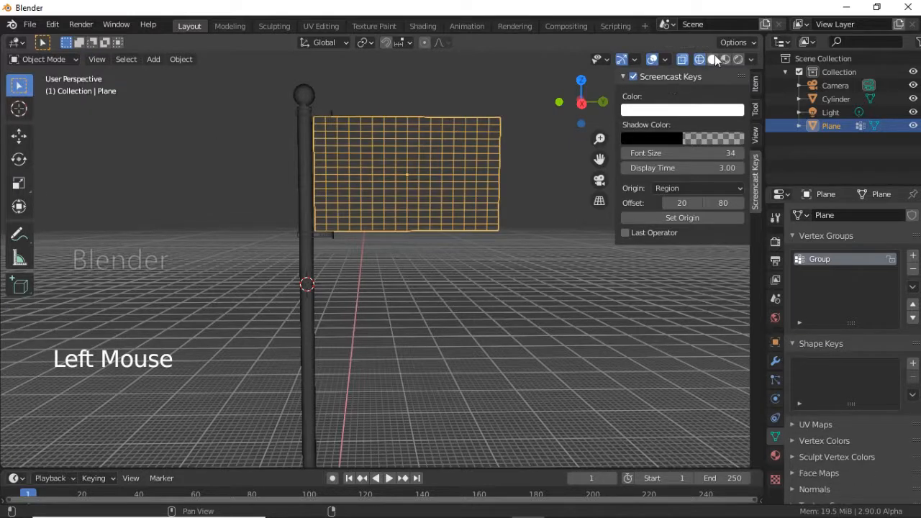
{"action": "left_click", "coordinate": [713, 58]}
{"action": "key", "text": "g"}
{"action": "key", "text": "y"}
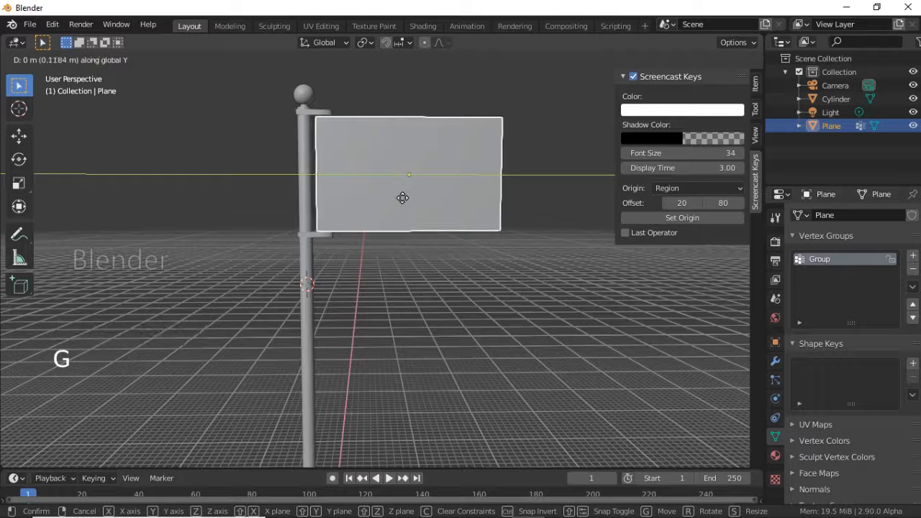
{"action": "left_click", "coordinate": [402, 198]}
{"action": "scroll", "coordinate": [455, 260], "scroll_direction": "down", "scroll_amount": 2}
{"action": "middle_click_drag", "start_coordinate": [455, 261], "coordinate": [464, 286]}
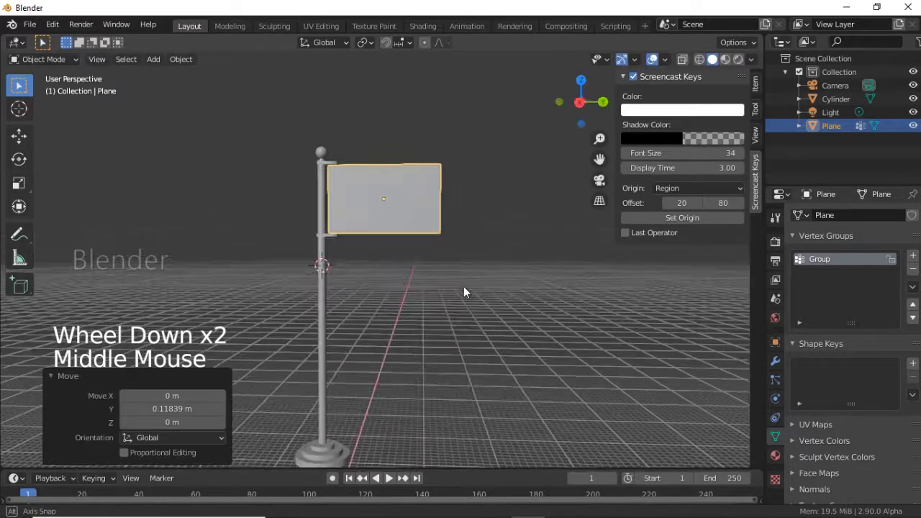
With the flag plane selected, play the animation briefly, stop it and return the timeline to frame 0
{"action": "left_click", "coordinate": [376, 187]}
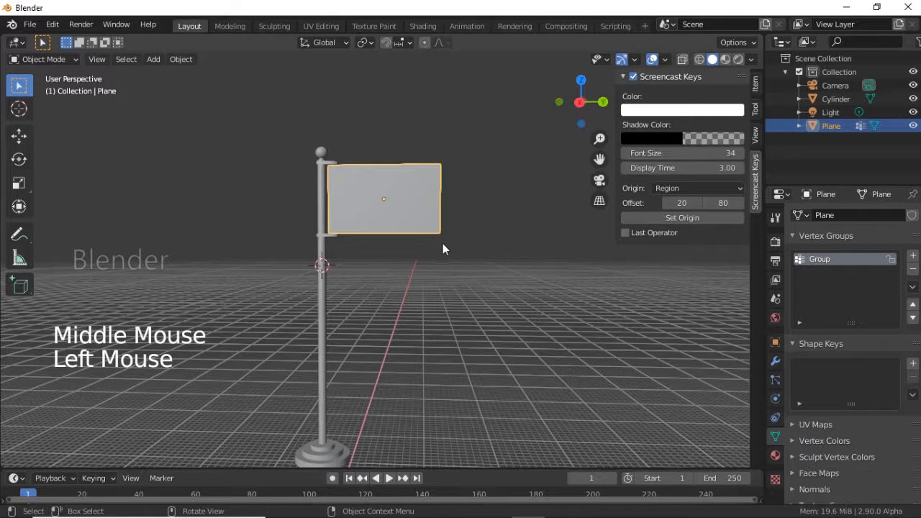
{"action": "middle_click_drag", "start_coordinate": [443, 244], "coordinate": [452, 251]}
{"action": "key", "text": "space"}
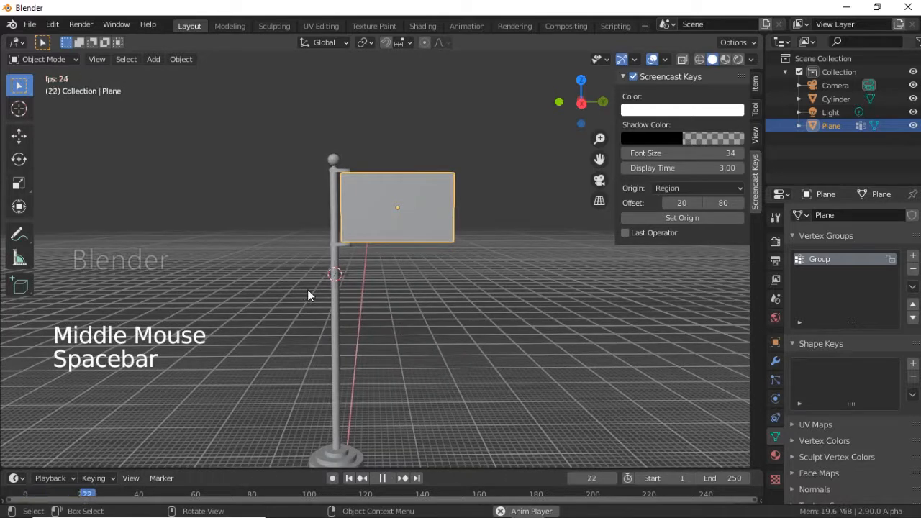
{"action": "key", "text": "space"}
{"action": "middle_click", "coordinate": [444, 260]}
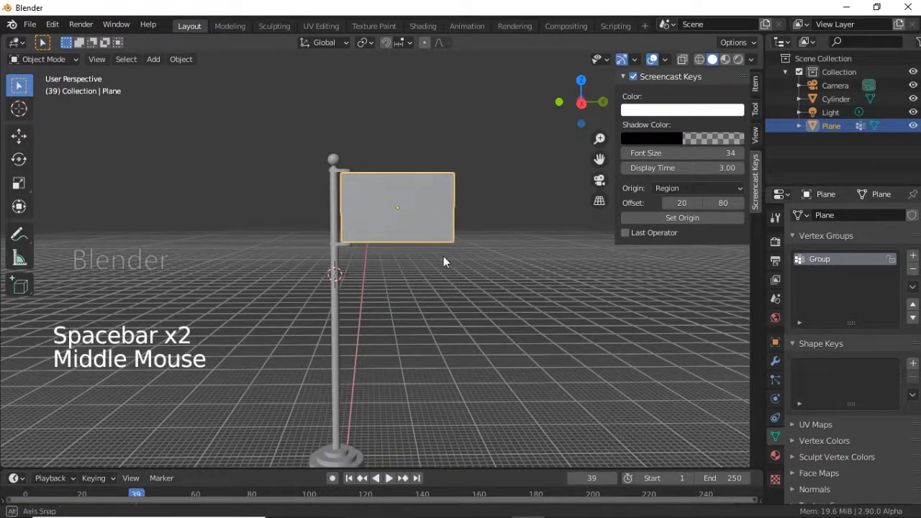
{"action": "left_click", "coordinate": [26, 494]}
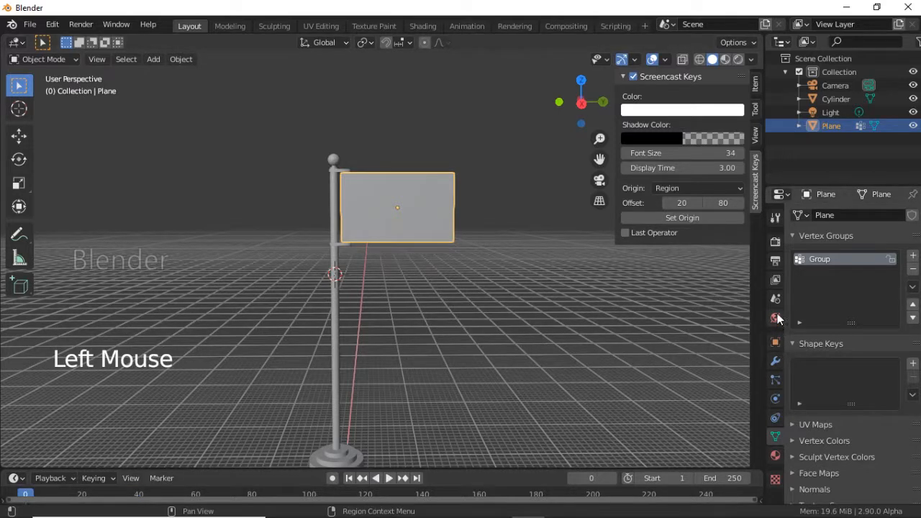
Enable Cloth physics on the flag plane and set its pin group to the vertex group Group
{"action": "left_click", "coordinate": [777, 400]}
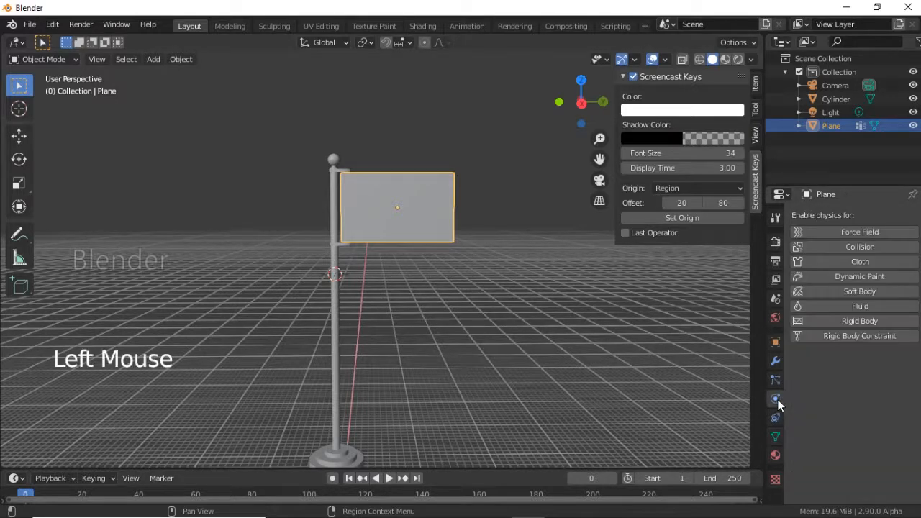
{"action": "left_click", "coordinate": [821, 264]}
{"action": "scroll", "coordinate": [848, 340], "scroll_direction": "down", "scroll_amount": 7}
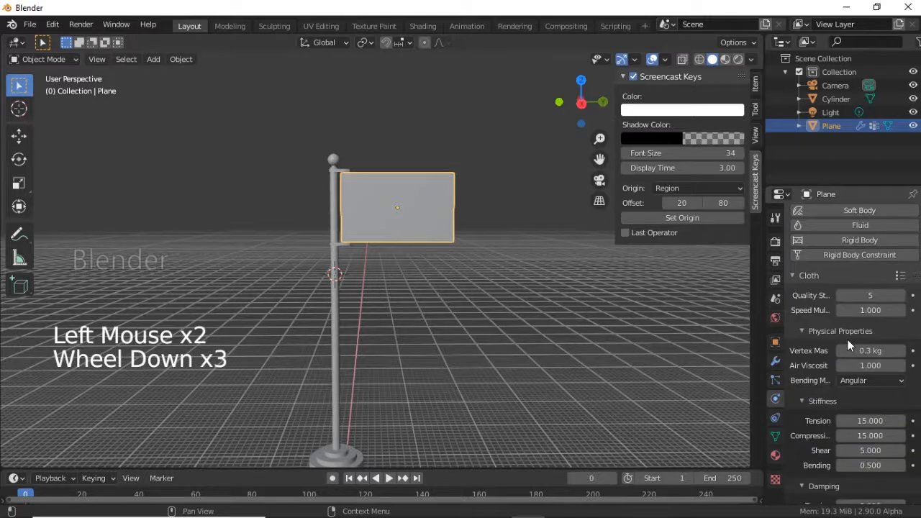
{"action": "scroll", "coordinate": [848, 339], "scroll_direction": "down", "scroll_amount": 11}
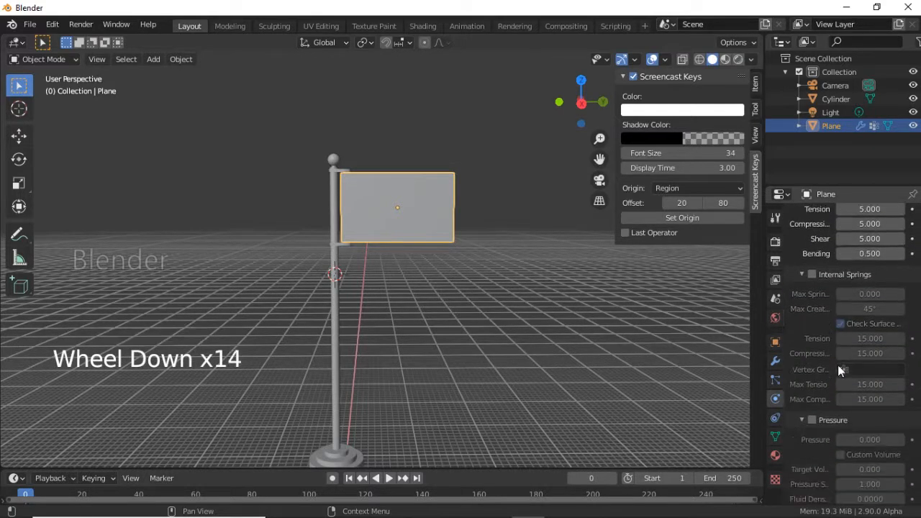
{"action": "scroll", "coordinate": [836, 380], "scroll_direction": "down", "scroll_amount": 2}
{"action": "left_click", "coordinate": [800, 447]}
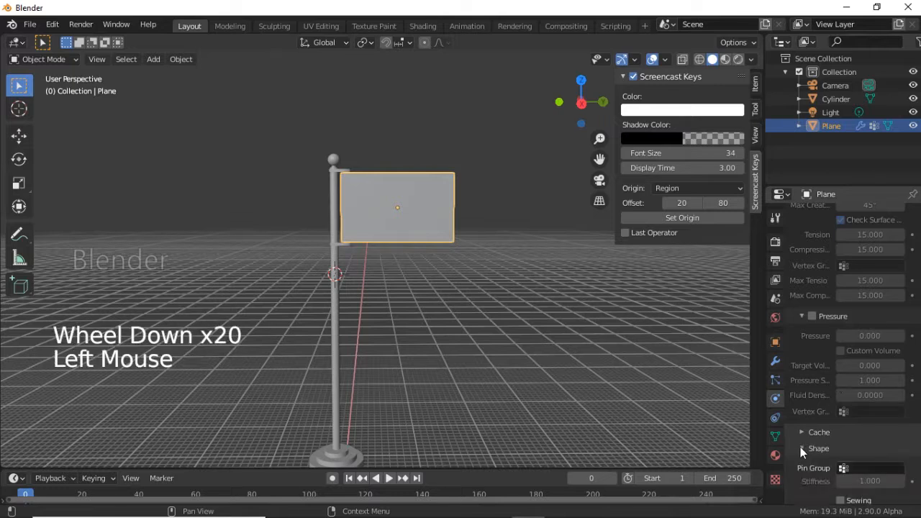
{"action": "scroll", "coordinate": [800, 447], "scroll_direction": "down", "scroll_amount": 2}
{"action": "left_click", "coordinate": [846, 415]}
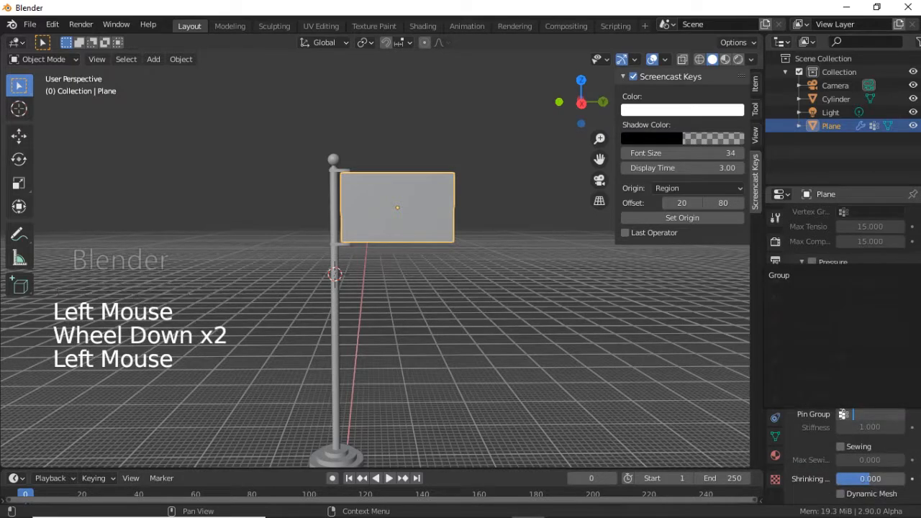
{"action": "left_click", "coordinate": [804, 279]}
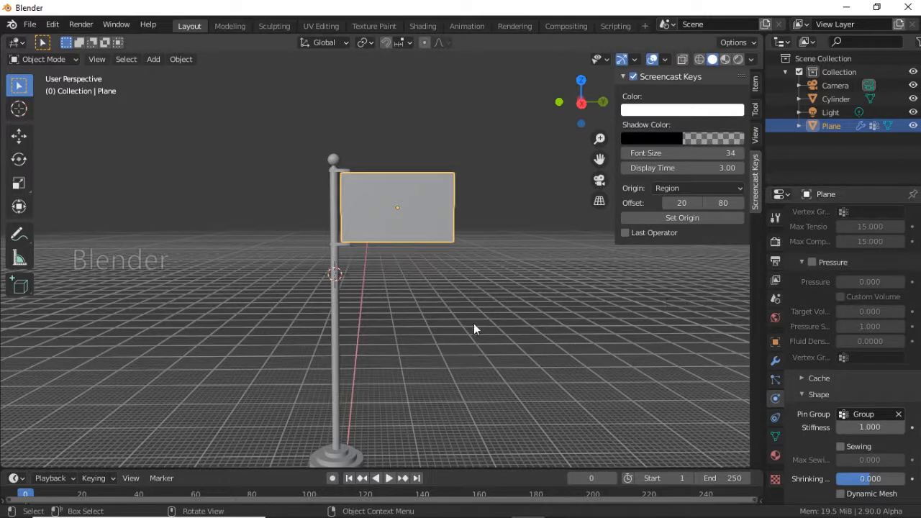
Enable Self Collisions in the flag's cloth collision settings
{"action": "scroll", "coordinate": [833, 458], "scroll_direction": "down", "scroll_amount": 6}
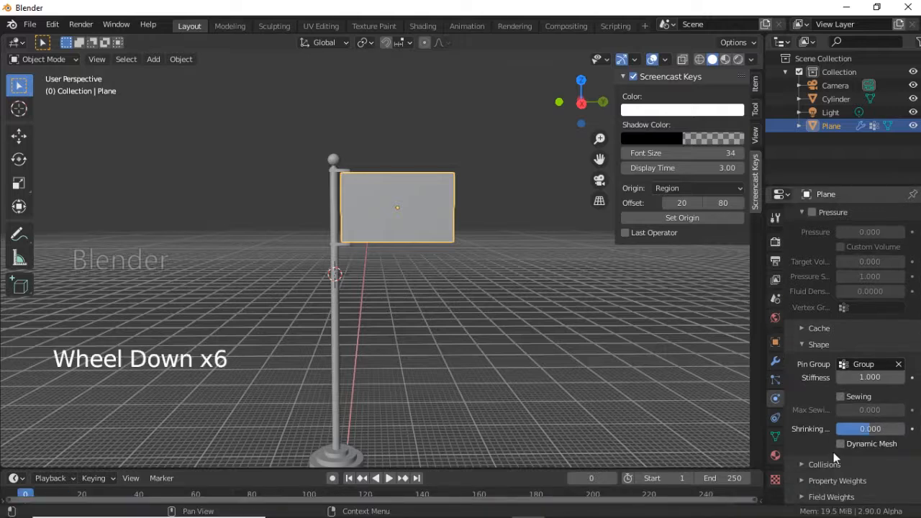
{"action": "left_click", "coordinate": [807, 465]}
{"action": "scroll", "coordinate": [803, 460], "scroll_direction": "down", "scroll_amount": 5}
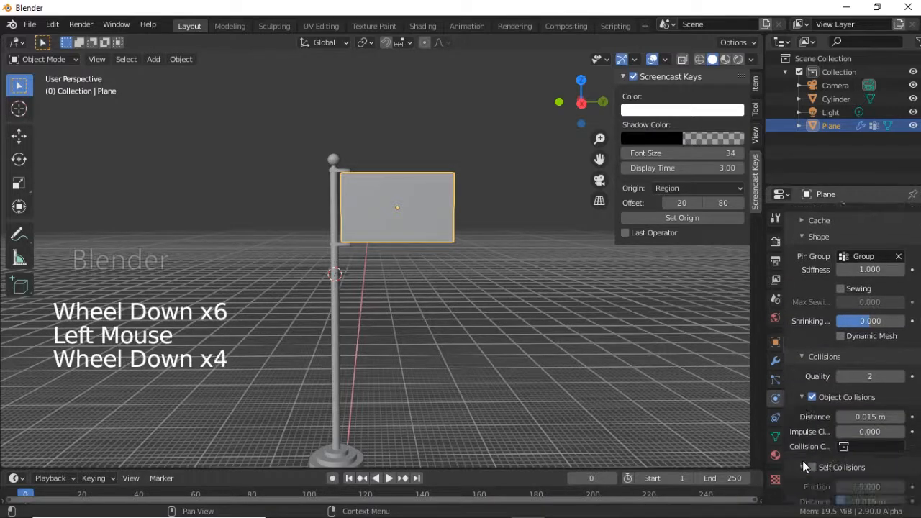
{"action": "left_click", "coordinate": [816, 439]}
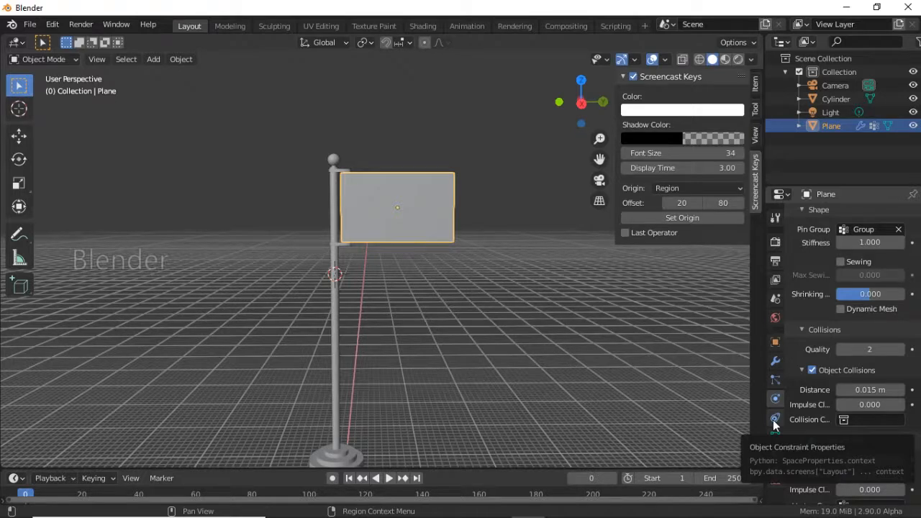
Play the cloth simulation to preview how the pinned flag falls, stop it and return to frame 0
{"action": "middle_click_drag", "start_coordinate": [515, 345], "coordinate": [580, 322]}
{"action": "scroll", "coordinate": [531, 337], "scroll_direction": "up", "scroll_amount": 1}
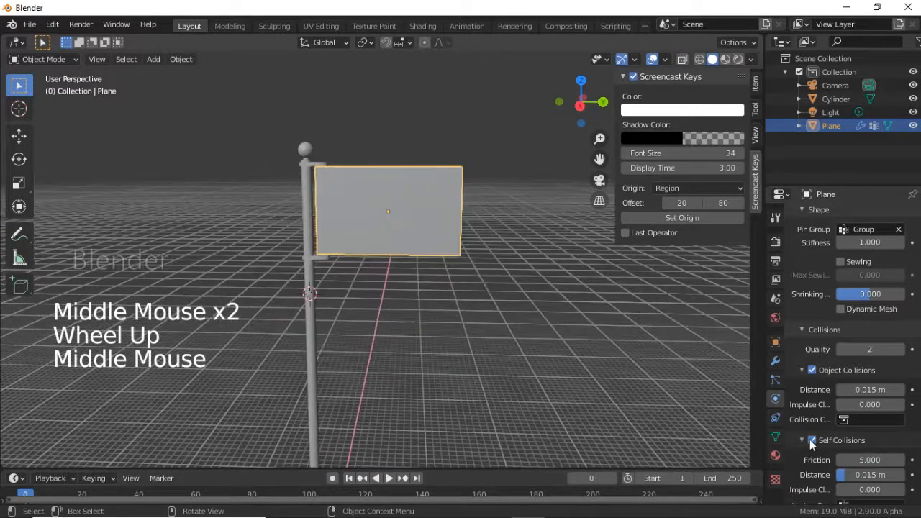
{"action": "left_click", "coordinate": [388, 478]}
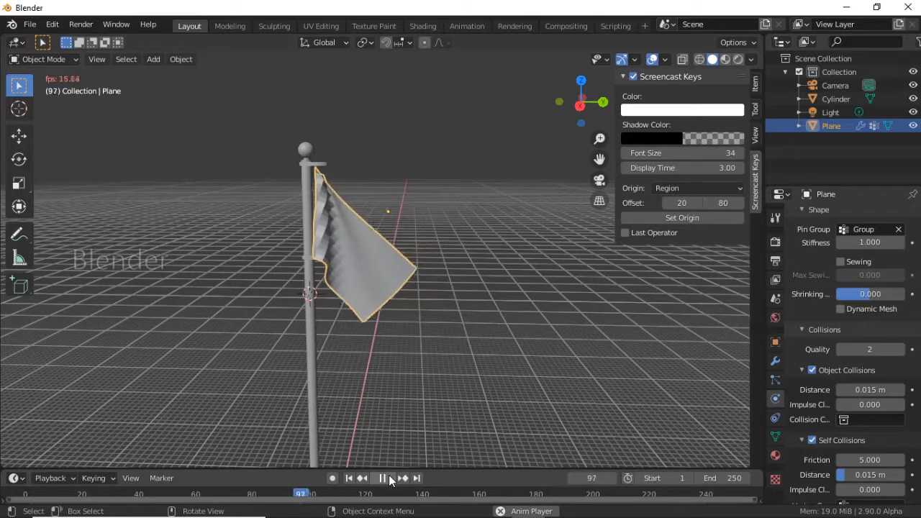
{"action": "key", "text": "space"}
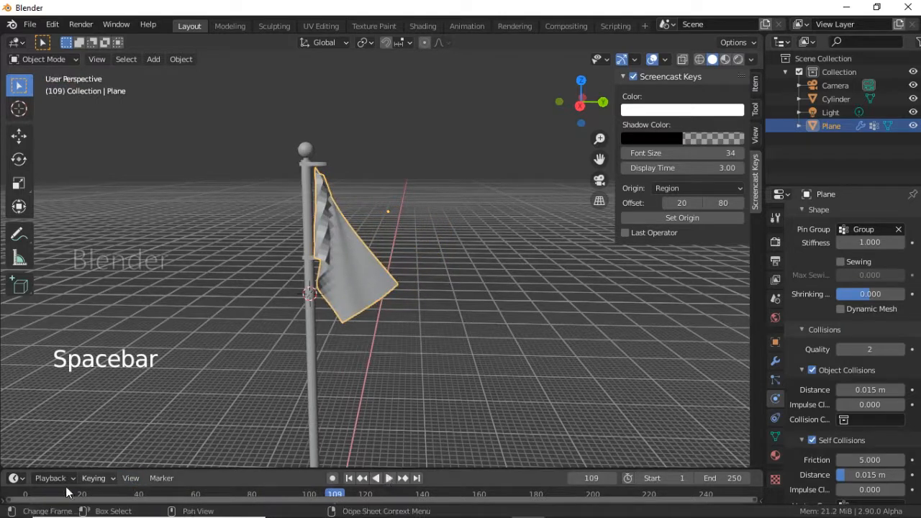
{"action": "left_click", "coordinate": [26, 493]}
Apply smooth shading to the flag plane
{"action": "middle_click_drag", "start_coordinate": [510, 330], "coordinate": [433, 172]}
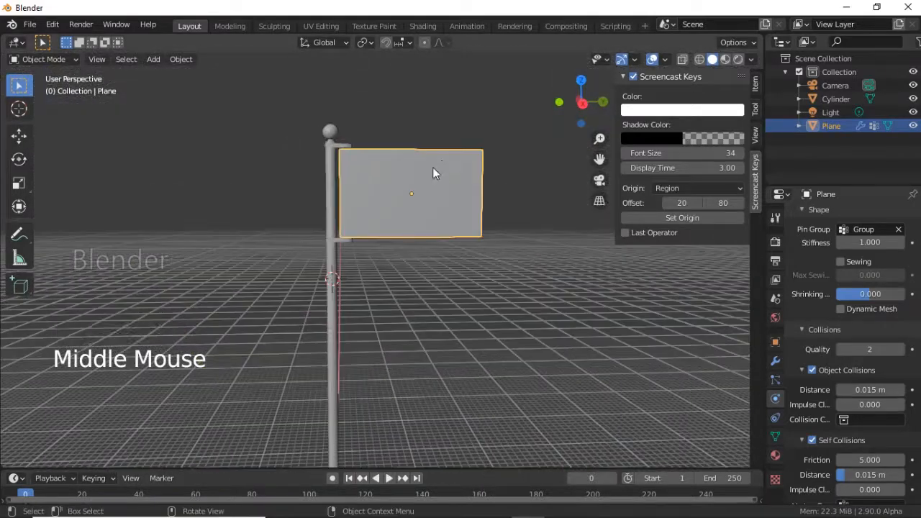
{"action": "right_click", "coordinate": [433, 172]}
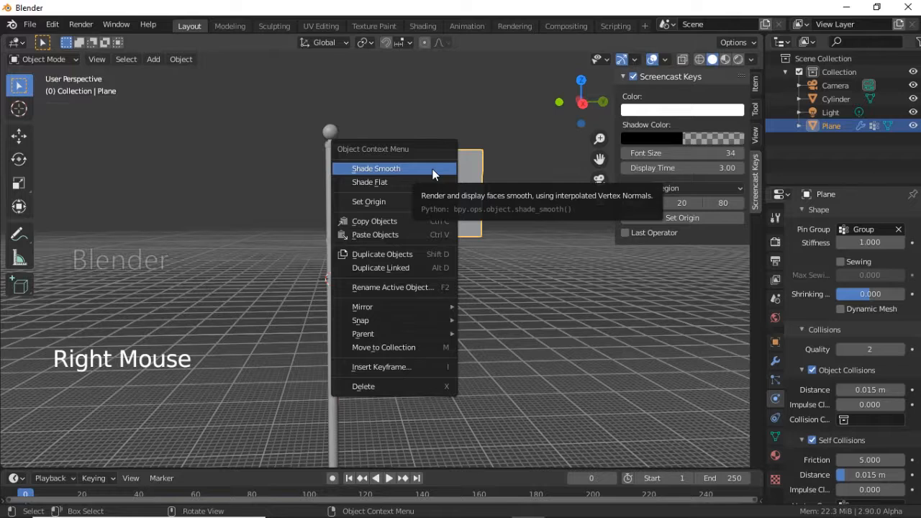
{"action": "left_click", "coordinate": [432, 179]}
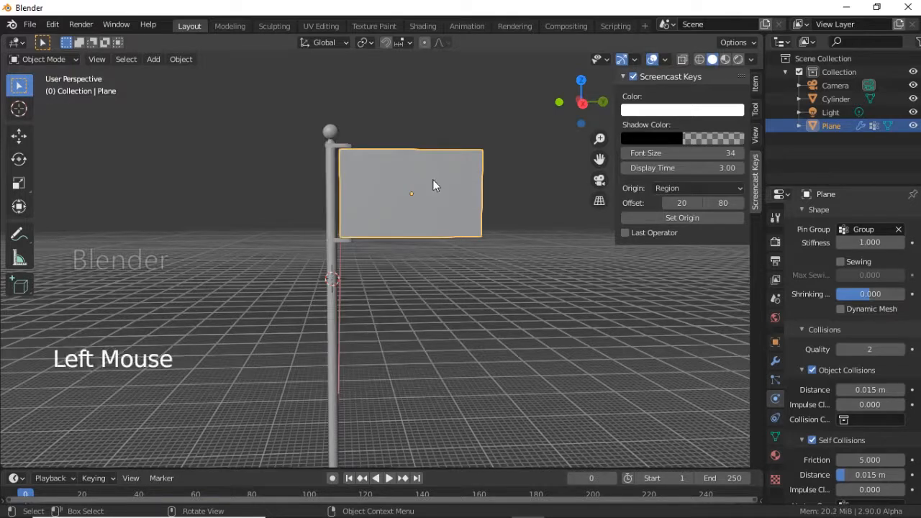
{"action": "right_click", "coordinate": [433, 180]}
{"action": "left_click", "coordinate": [432, 179]}
Replay the simulation to examine the smooth-shaded flag against the pole, and stop it at frame 147
{"action": "middle_click_drag", "start_coordinate": [448, 194], "coordinate": [470, 233]}
{"action": "key", "text": "space"}
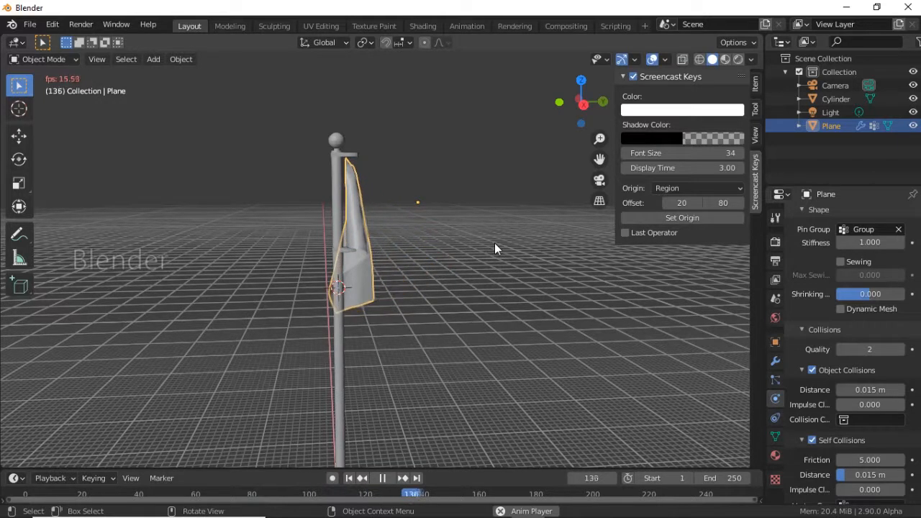
{"action": "key", "text": "space"}
{"action": "middle_click_drag", "start_coordinate": [541, 271], "coordinate": [548, 277]}
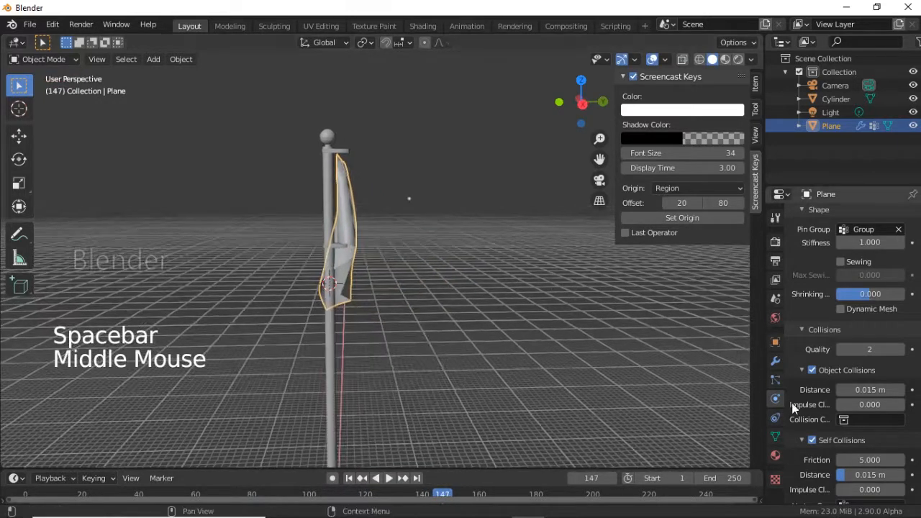
Enable Collision physics on the flagpole and clear the selection
{"action": "left_click", "coordinate": [337, 376]}
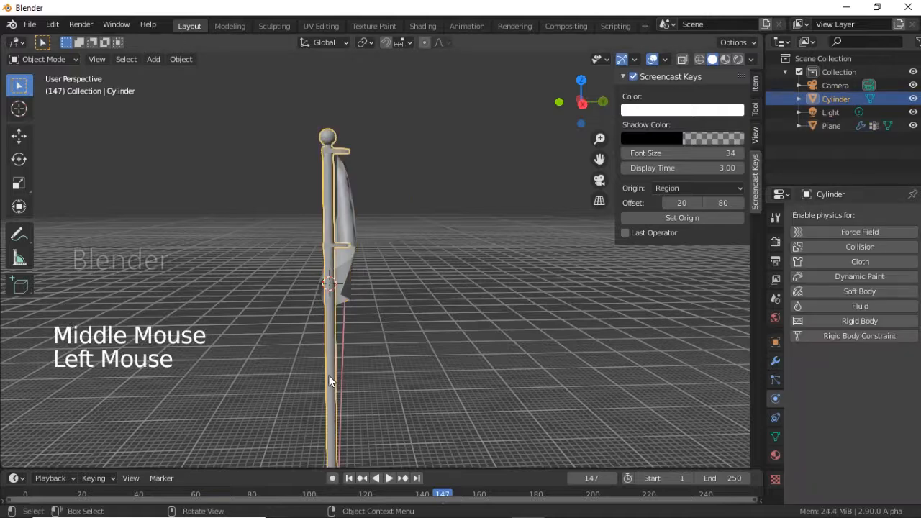
{"action": "middle_click_drag", "start_coordinate": [355, 287], "coordinate": [301, 286]}
{"action": "scroll", "coordinate": [301, 286], "scroll_direction": "up", "scroll_amount": 2}
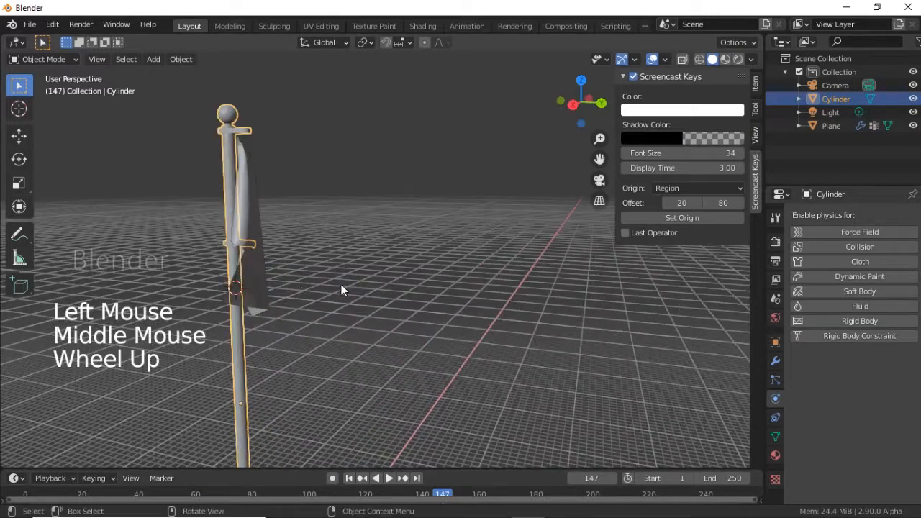
{"action": "left_click", "coordinate": [341, 284]}
{"action": "middle_click_drag", "start_coordinate": [364, 290], "coordinate": [272, 223]}
{"action": "left_click", "coordinate": [272, 223]}
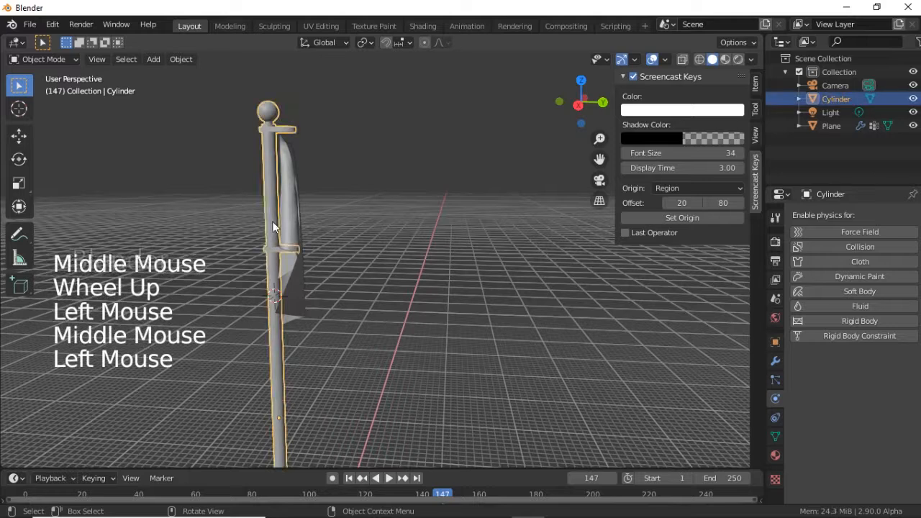
{"action": "left_click", "coordinate": [854, 245]}
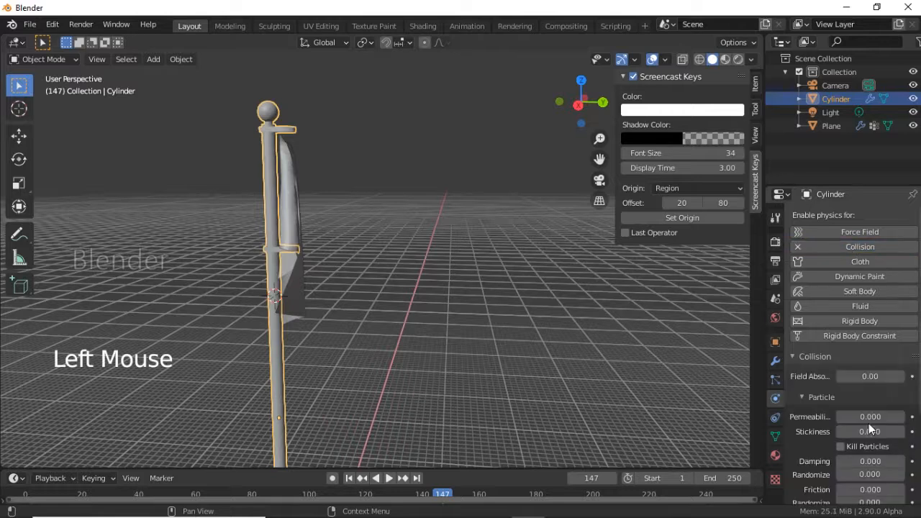
{"action": "scroll", "coordinate": [869, 423], "scroll_direction": "down", "scroll_amount": 5}
{"action": "middle_click_drag", "start_coordinate": [428, 320], "coordinate": [449, 328]}
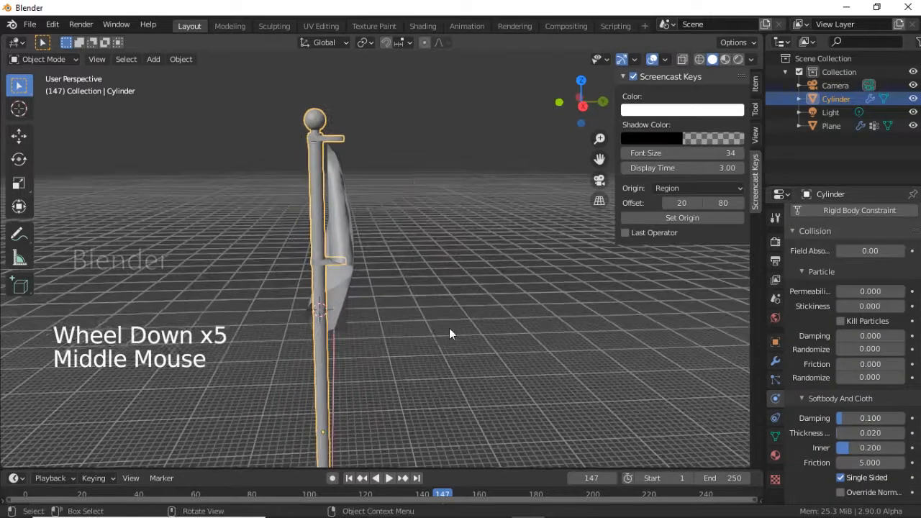
{"action": "left_click", "coordinate": [343, 296]}
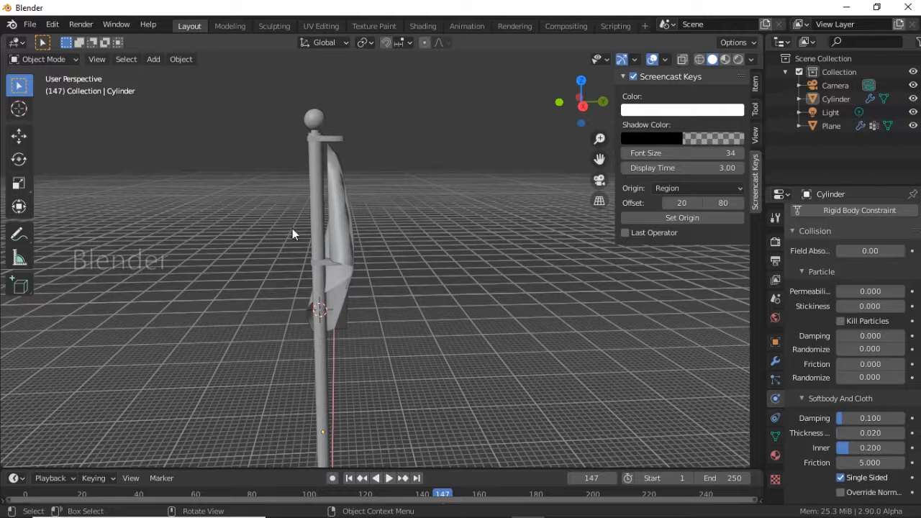
Run the simulation from frame 0 to check the flag's collision with the pole, stop it and return to frame 0
{"action": "left_click", "coordinate": [25, 497]}
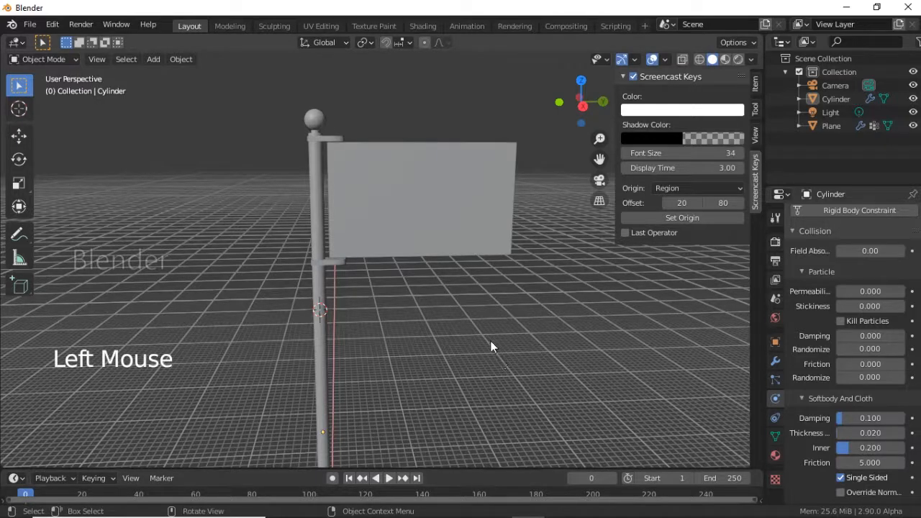
{"action": "key", "text": "space"}
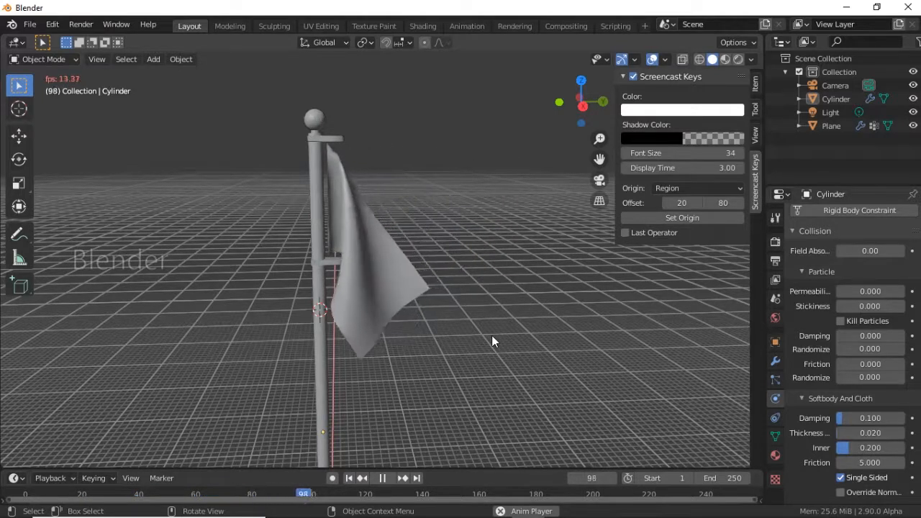
{"action": "key", "text": "space"}
{"action": "left_click", "coordinate": [34, 499]}
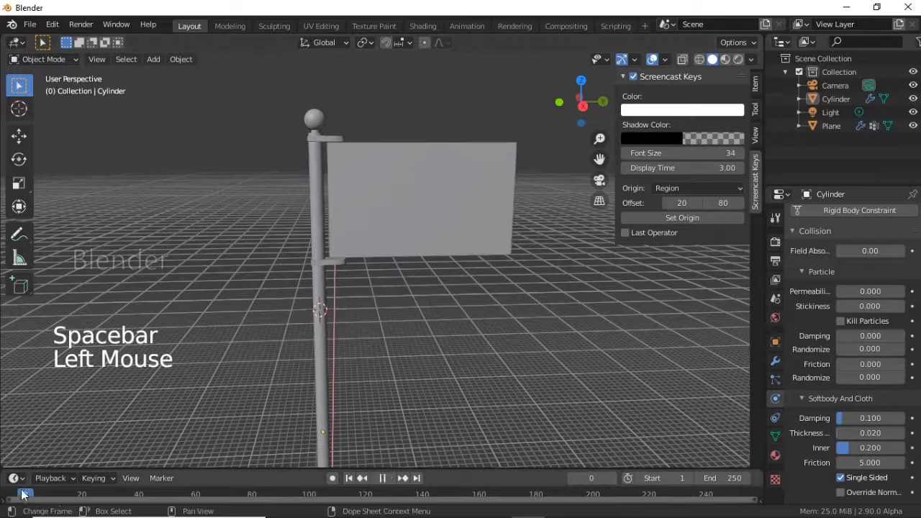
{"action": "middle_click_drag", "start_coordinate": [546, 338], "coordinate": [517, 333]}
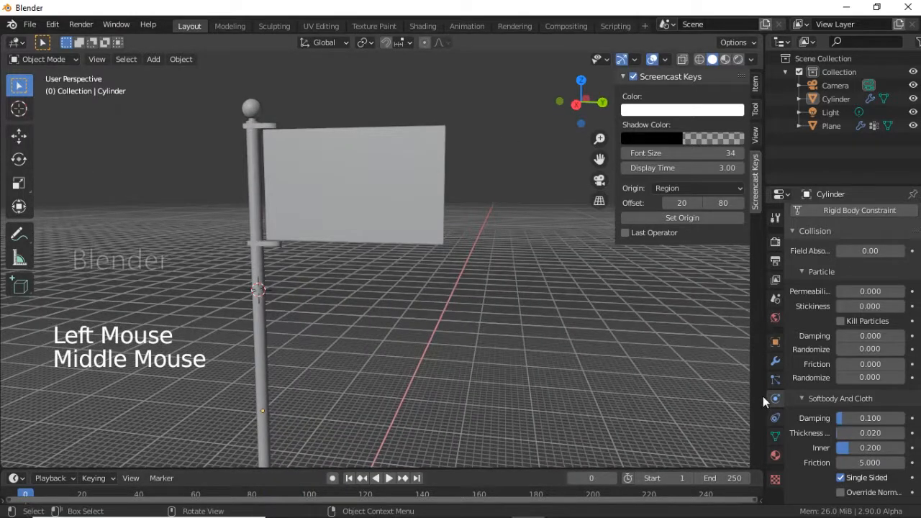
{"action": "scroll", "coordinate": [409, 339], "scroll_direction": "down", "scroll_amount": 2}
{"action": "mouse_move", "coordinate": [410, 338]}
{"action": "middle_mouse_down"}
{"action": "mouse_move", "coordinate": [379, 338]}
{"action": "mouse_move", "coordinate": [405, 322]}
{"action": "middle_mouse_up"}
{"action": "scroll", "coordinate": [368, 333], "scroll_direction": "up", "scroll_amount": 1}
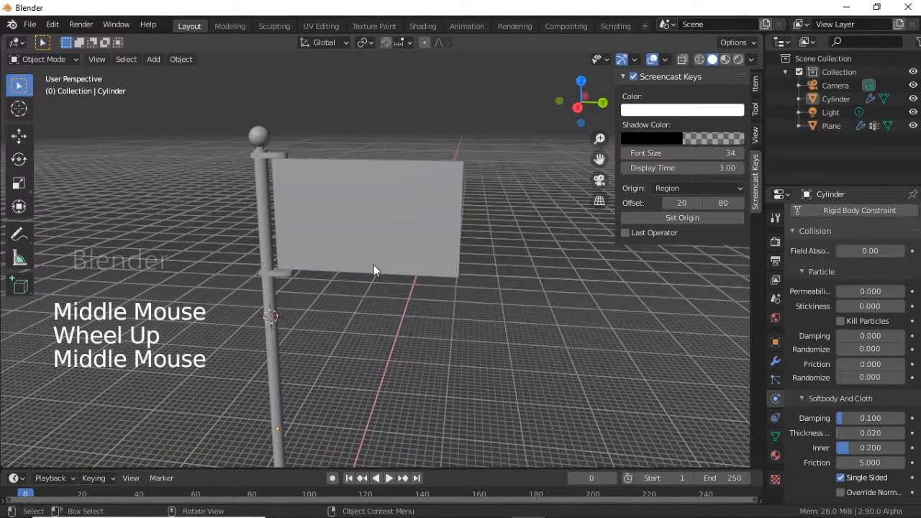
{"action": "middle_click_drag", "start_coordinate": [374, 271], "coordinate": [389, 276]}
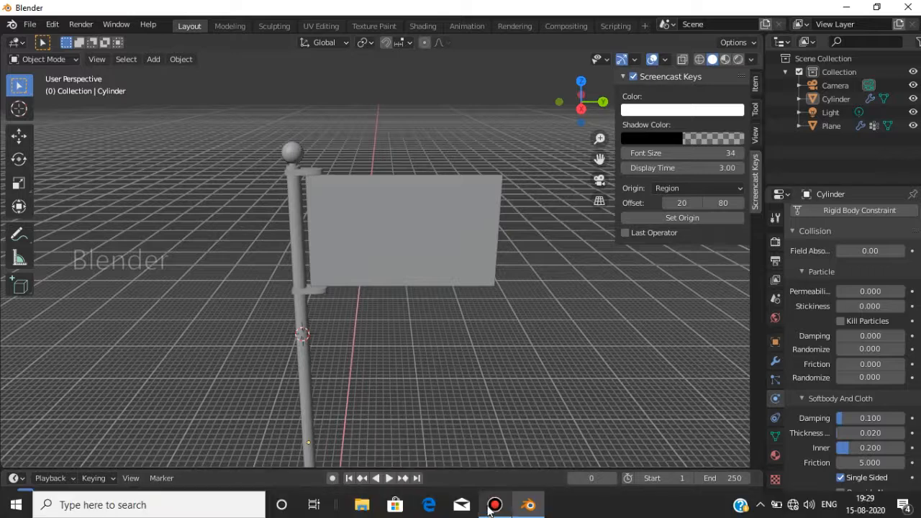
{"action": "left_click", "coordinate": [495, 511]}
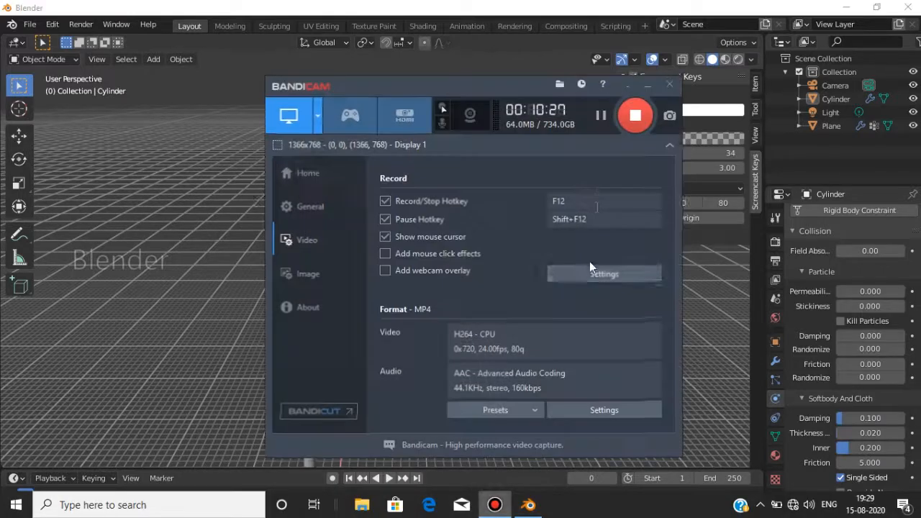
{"action": "left_click", "coordinate": [648, 82]}
{"action": "scroll", "coordinate": [381, 194], "scroll_direction": "up", "scroll_amount": 1}
{"action": "middle_click_drag", "start_coordinate": [382, 198], "coordinate": [290, 207]}
{"action": "scroll", "coordinate": [382, 192], "scroll_direction": "down", "scroll_amount": 2}
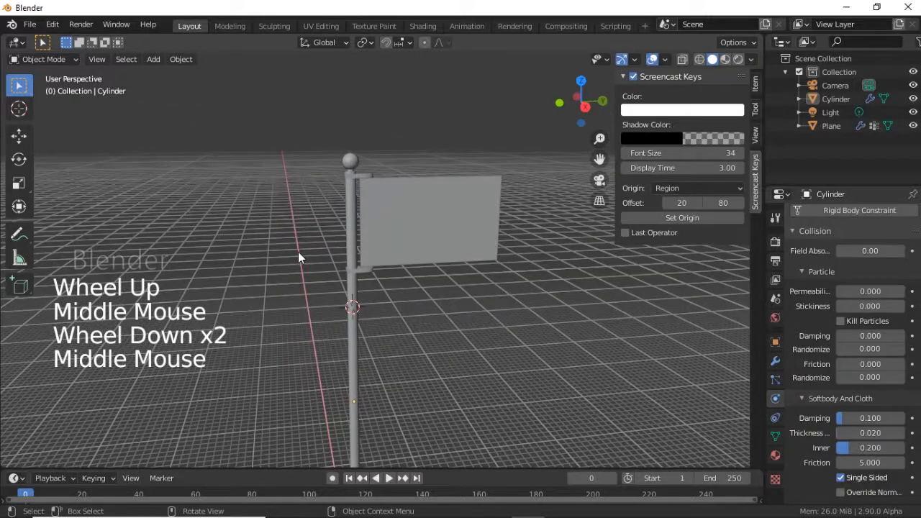
{"action": "middle_click_drag", "start_coordinate": [298, 251], "coordinate": [427, 231], "text": "shift"}
{"action": "scroll", "coordinate": [262, 265], "scroll_direction": "down", "scroll_amount": 4}
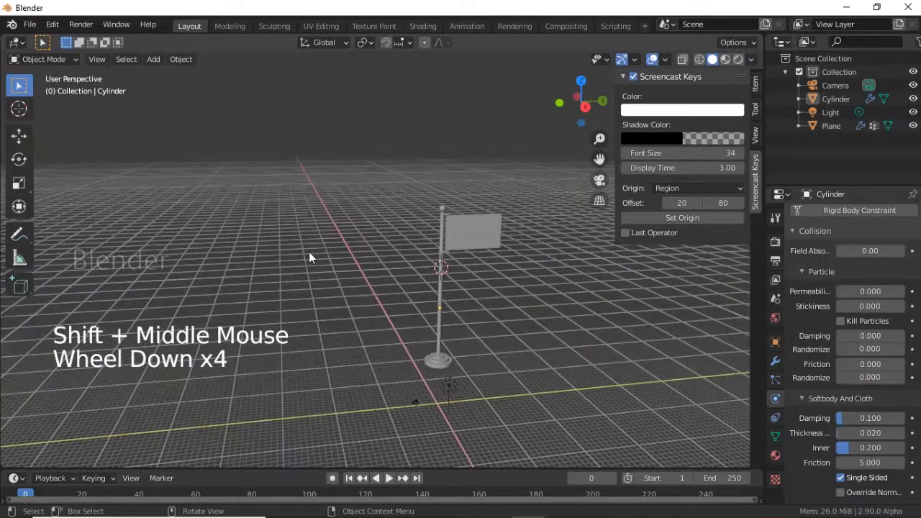
{"action": "key", "text": "shift+a"}
{"action": "mouse_move", "coordinate": [291, 215]}
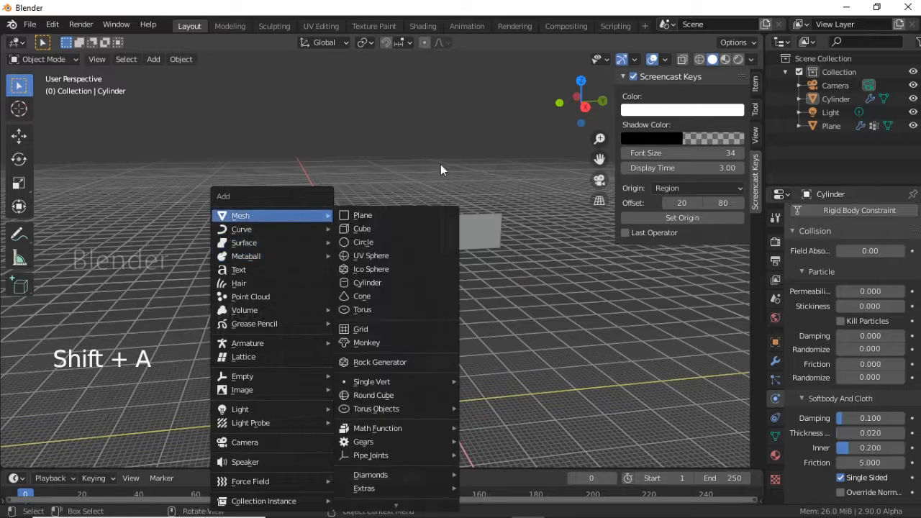
{"action": "key", "text": "n"}
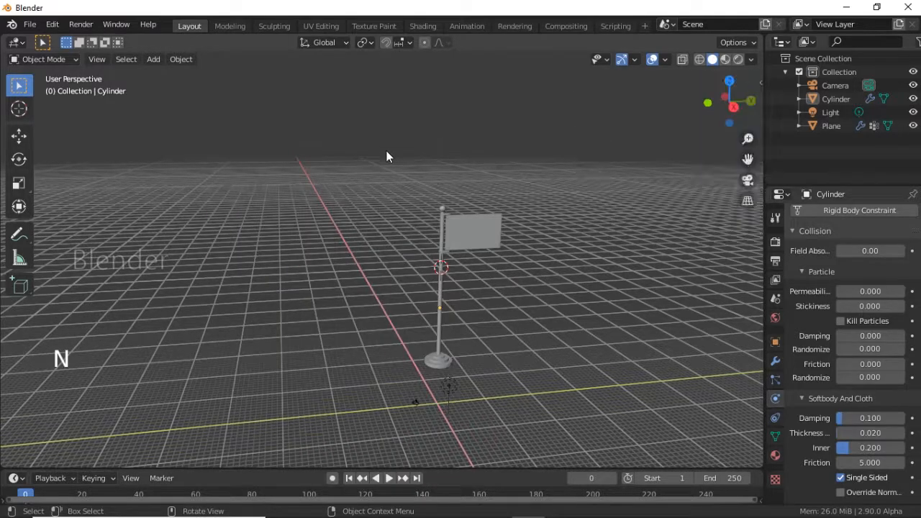
{"action": "key", "text": "shift+a"}
{"action": "mouse_move", "coordinate": [300, 193]}
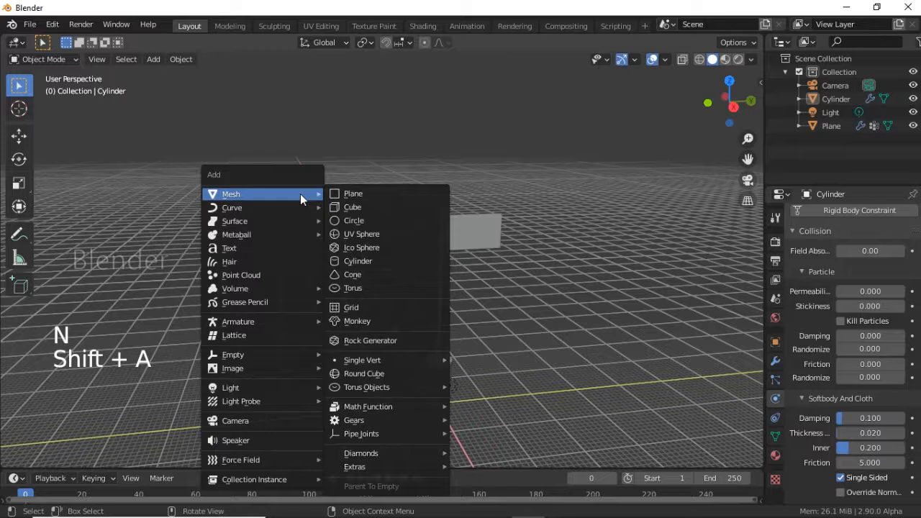
Turn off the Screencast Keys display for the viewport
{"action": "key", "text": "n"}
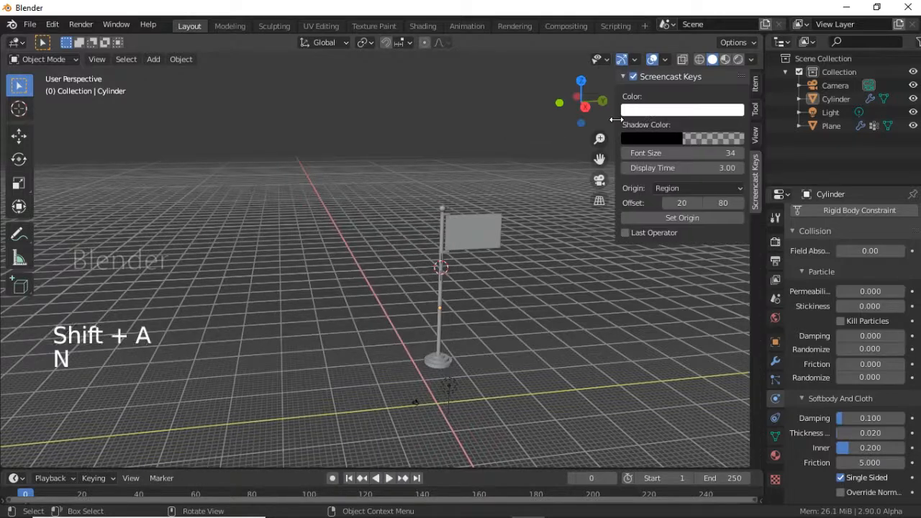
{"action": "left_click", "coordinate": [634, 76]}
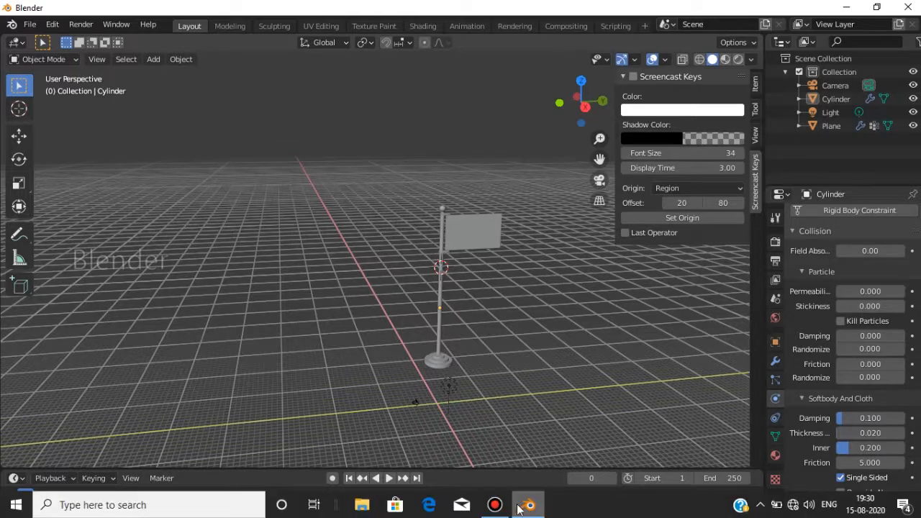
{"action": "mouse_move", "coordinate": [495, 505]}
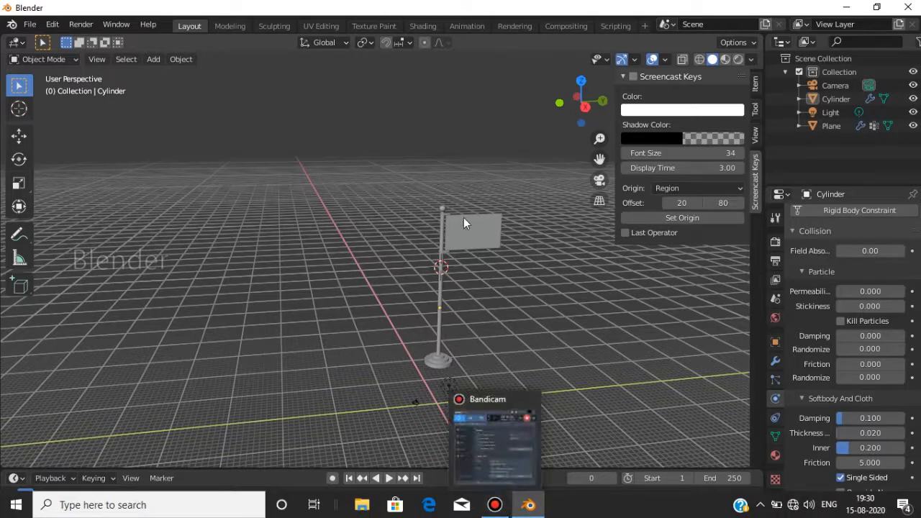
{"action": "left_click", "coordinate": [495, 512]}
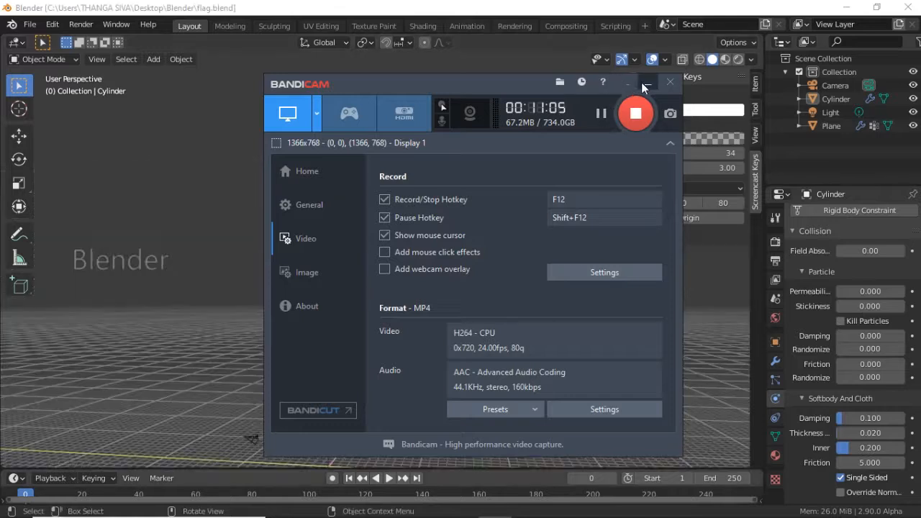
{"action": "left_click", "coordinate": [645, 85]}
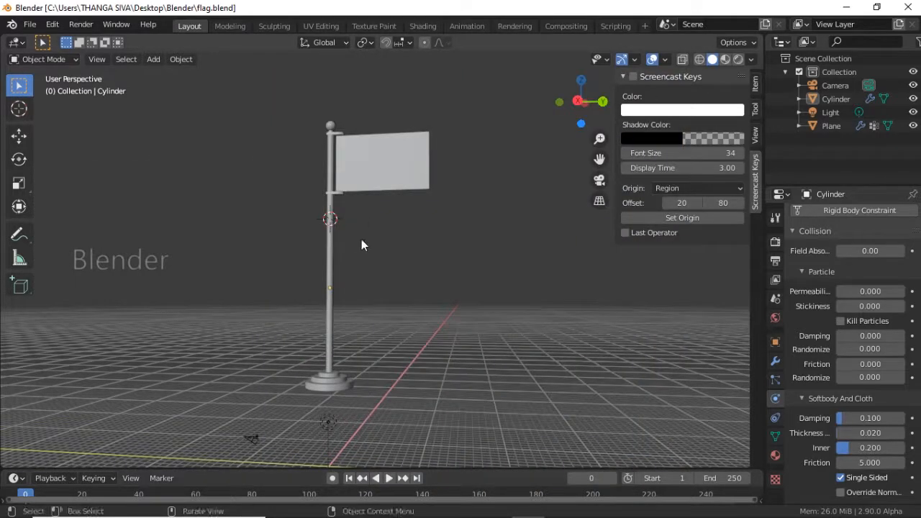
Add a Wind force field at the 3D cursor on the flagpole
{"action": "middle_click_drag", "start_coordinate": [362, 239], "coordinate": [262, 285]}
{"action": "key", "text": "shift+a"}
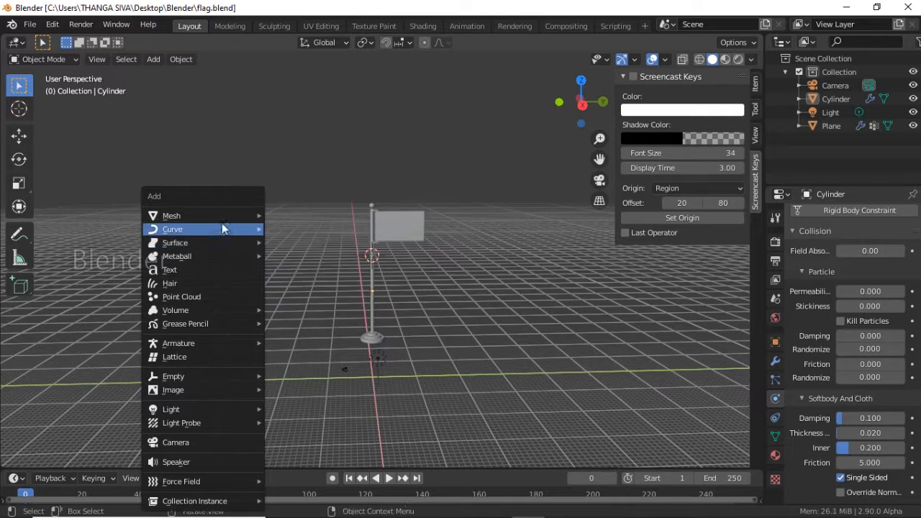
{"action": "mouse_move", "coordinate": [188, 482]}
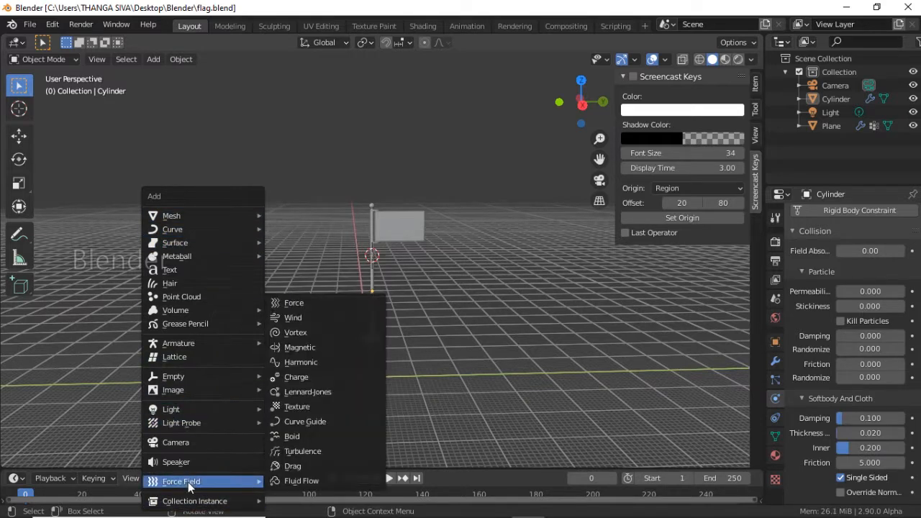
{"action": "left_click", "coordinate": [303, 319]}
{"action": "scroll", "coordinate": [334, 318], "scroll_direction": "up", "scroll_amount": 8}
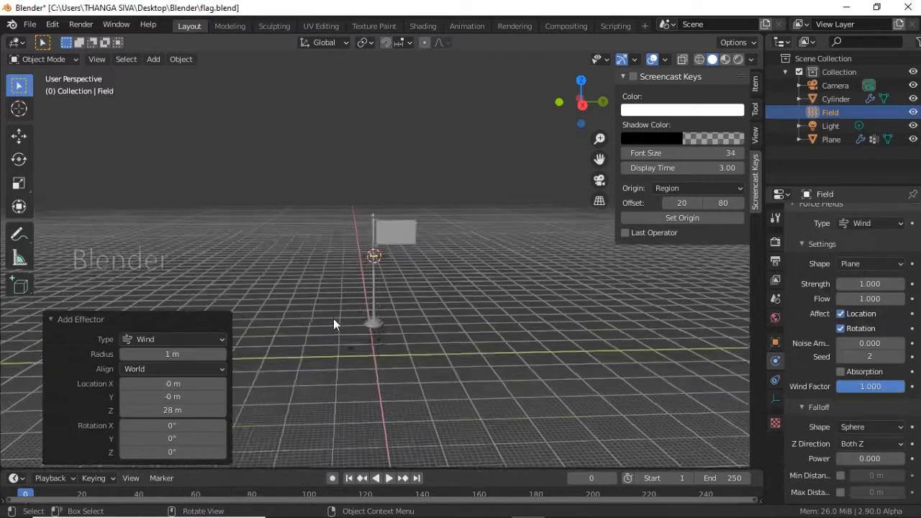
Try rotating the wind field -90° about the global X axis, and undo the rotation
{"action": "middle_click_drag", "start_coordinate": [352, 237], "coordinate": [352, 256]}
{"action": "key", "text": "r"}
{"action": "type", "text": "x"}
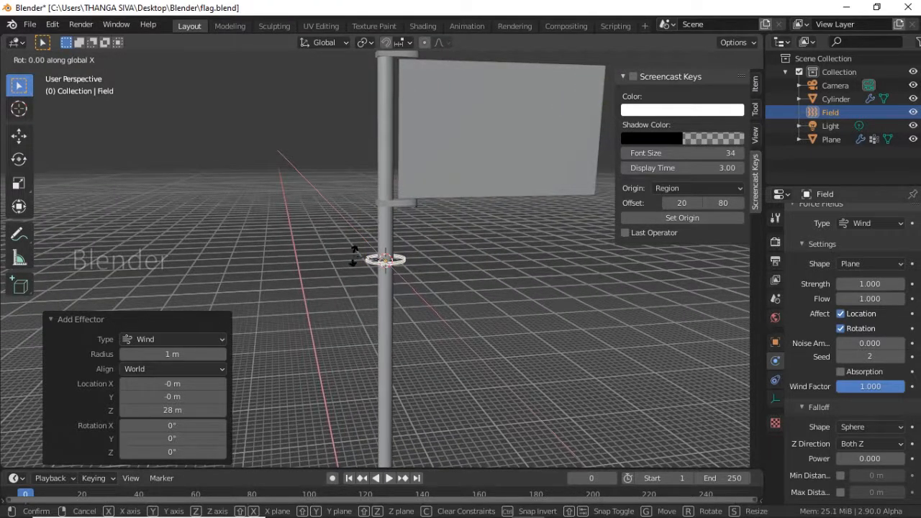
{"action": "type", "text": "-90"}
{"action": "key", "text": "Return"}
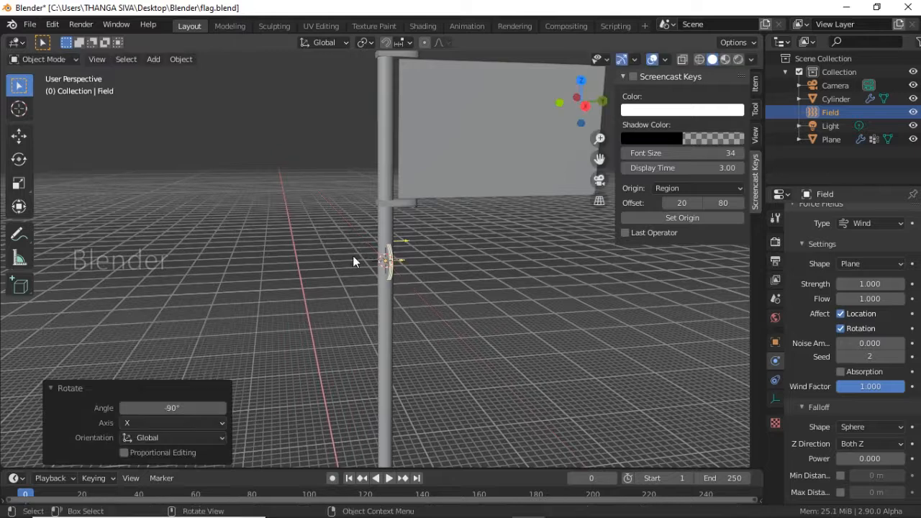
{"action": "scroll", "coordinate": [427, 271], "scroll_direction": "down", "scroll_amount": 3}
{"action": "left_click_drag", "start_coordinate": [394, 250], "coordinate": [326, 254]}
{"action": "key", "text": "ctrl+z"}
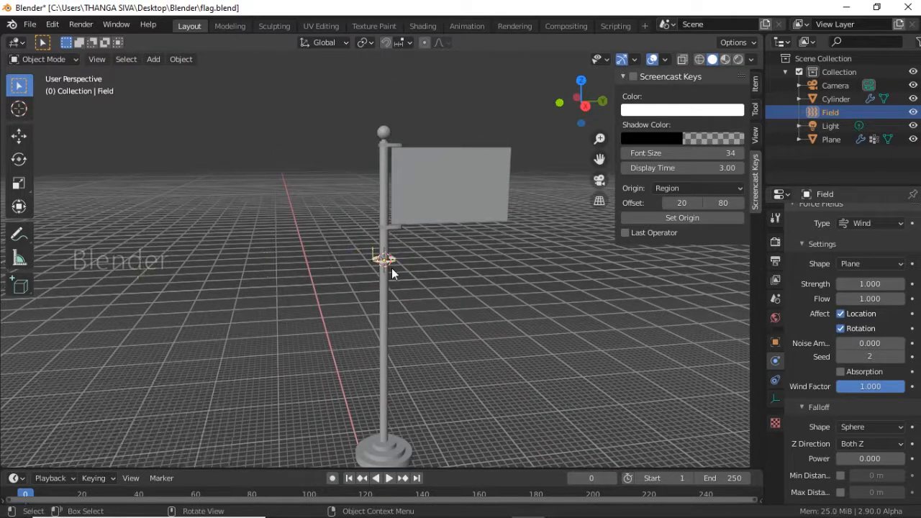
Rotate the wind field by -90° about the global X axis so it points toward the flag
{"action": "type", "text": "r"}
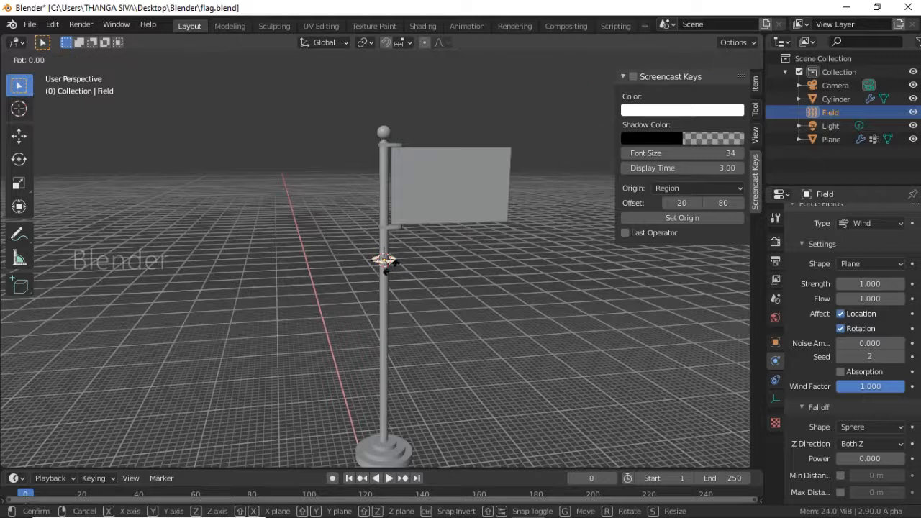
{"action": "type", "text": "x"}
{"action": "type", "text": "-90"}
{"action": "key", "text": "Return"}
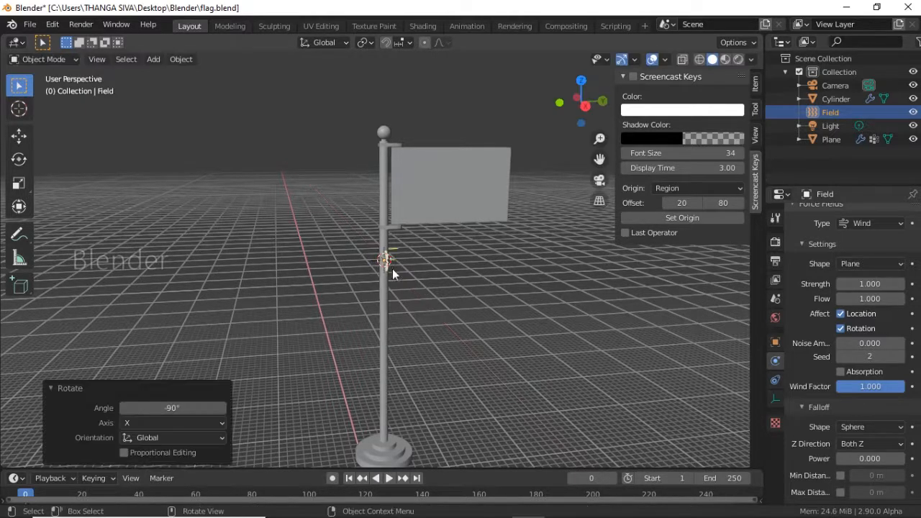
Move the wind field about -21 m along the global Y axis, away from the flagpole
{"action": "key", "text": "g"}
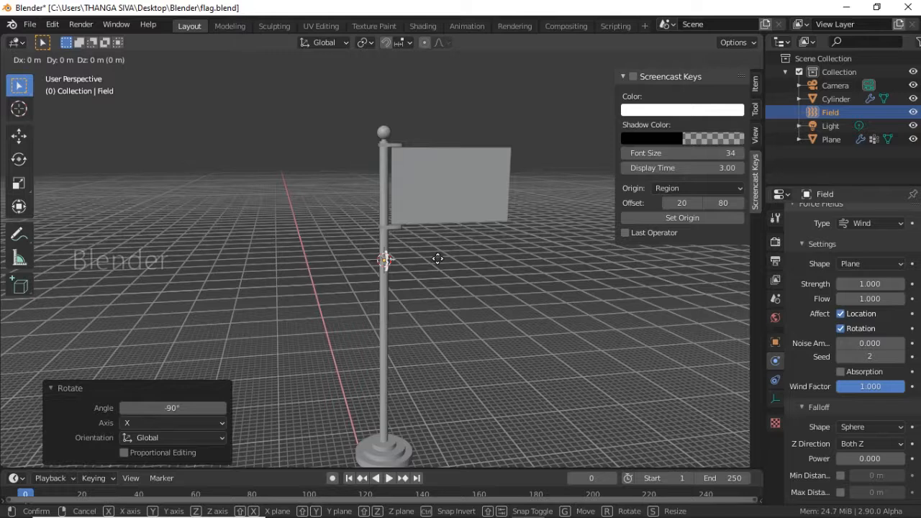
{"action": "key", "text": "y"}
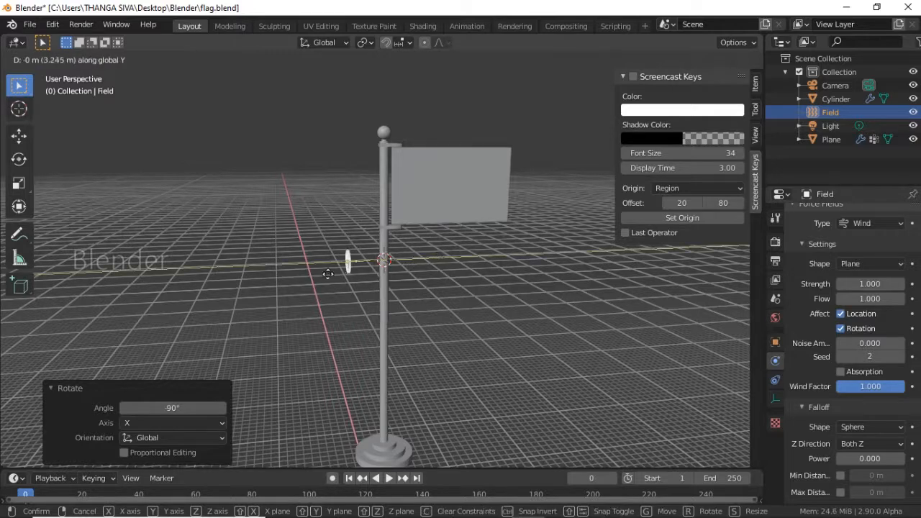
{"action": "left_click", "coordinate": [181, 278]}
{"action": "scroll", "coordinate": [210, 281], "scroll_direction": "down", "scroll_amount": 3}
{"action": "middle_click_drag", "start_coordinate": [210, 277], "coordinate": [335, 317]}
{"action": "scroll", "coordinate": [335, 318], "scroll_direction": "up", "scroll_amount": 2}
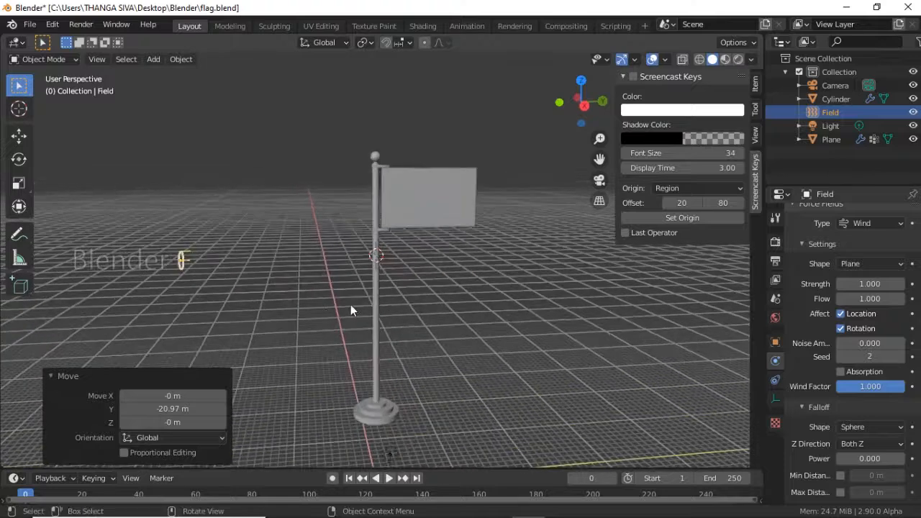
Set the wind force field's strength to 200
{"action": "scroll", "coordinate": [255, 268], "scroll_direction": "up", "scroll_amount": 2}
{"action": "middle_click_drag", "start_coordinate": [255, 267], "coordinate": [366, 278]}
{"action": "scroll", "coordinate": [421, 220], "scroll_direction": "down", "scroll_amount": 3}
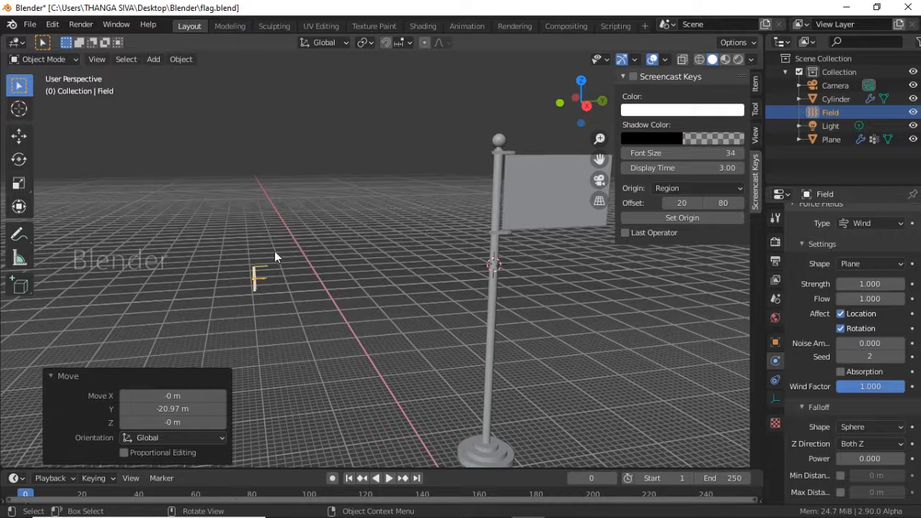
{"action": "middle_click_drag", "start_coordinate": [320, 259], "coordinate": [306, 222]}
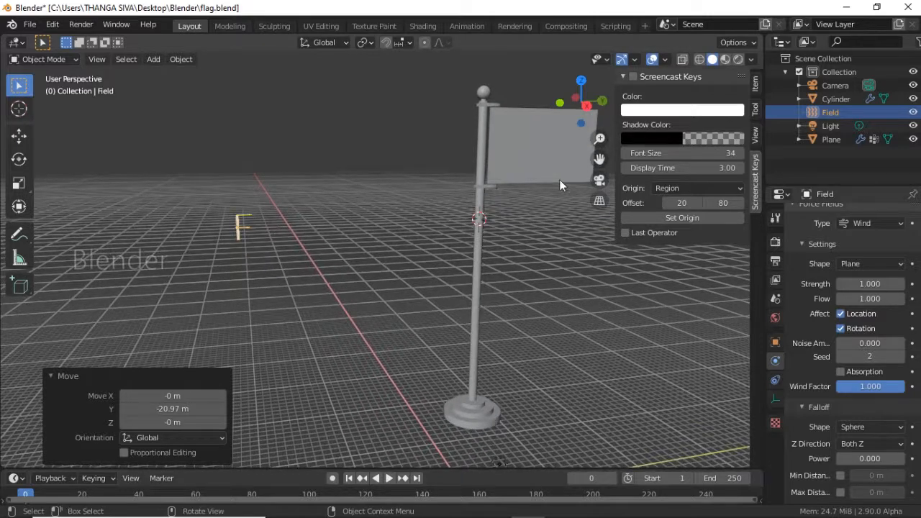
{"action": "middle_click_drag", "start_coordinate": [528, 177], "coordinate": [288, 211]}
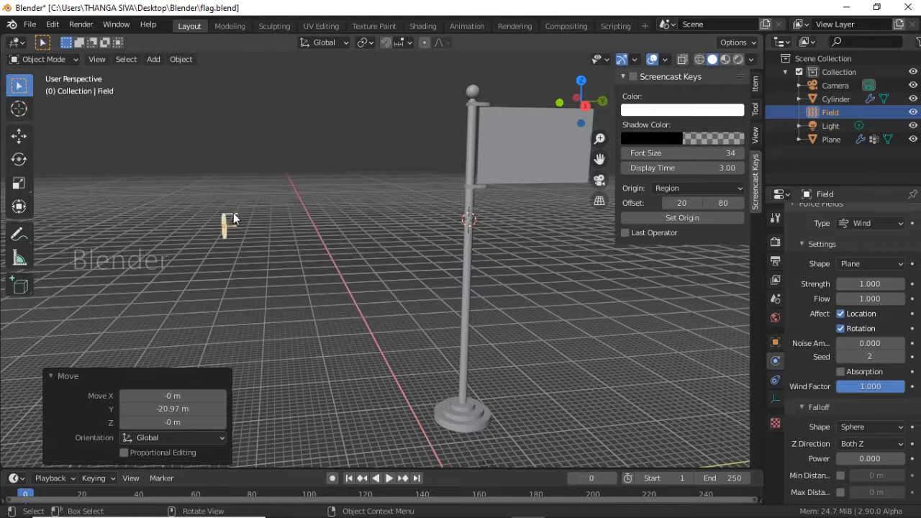
{"action": "left_click_drag", "start_coordinate": [233, 213], "coordinate": [319, 211]}
{"action": "scroll", "coordinate": [357, 252], "scroll_direction": "down", "scroll_amount": 3}
{"action": "scroll", "coordinate": [315, 228], "scroll_direction": "up", "scroll_amount": 4}
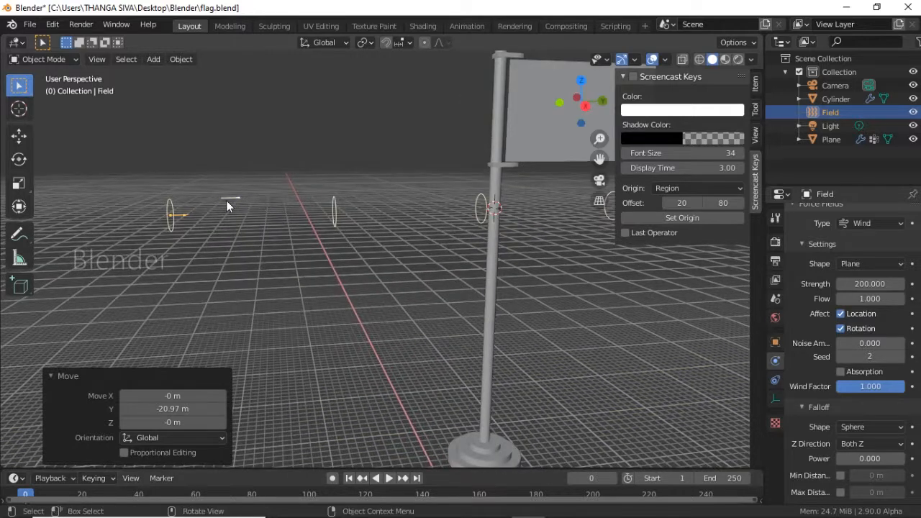
{"action": "scroll", "coordinate": [226, 201], "scroll_direction": "up", "scroll_amount": 2}
{"action": "left_click", "coordinate": [121, 199]}
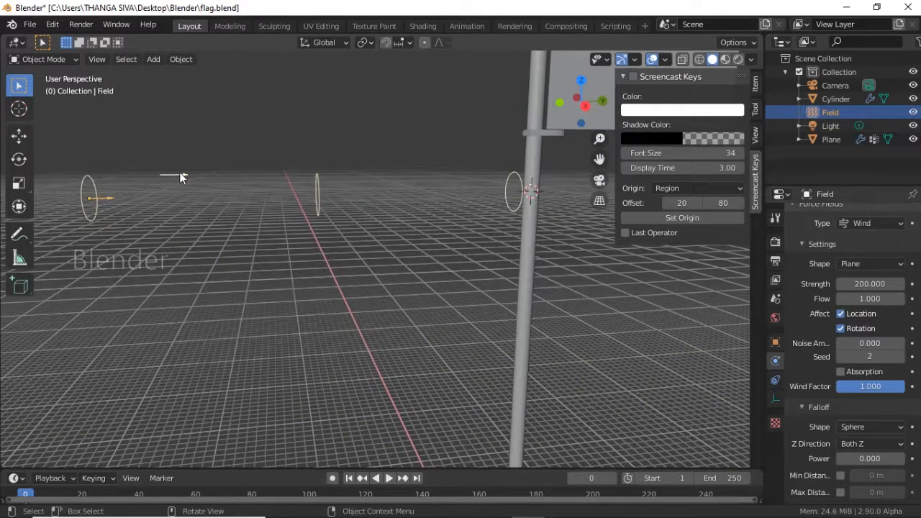
{"action": "scroll", "coordinate": [205, 189], "scroll_direction": "down", "scroll_amount": 5}
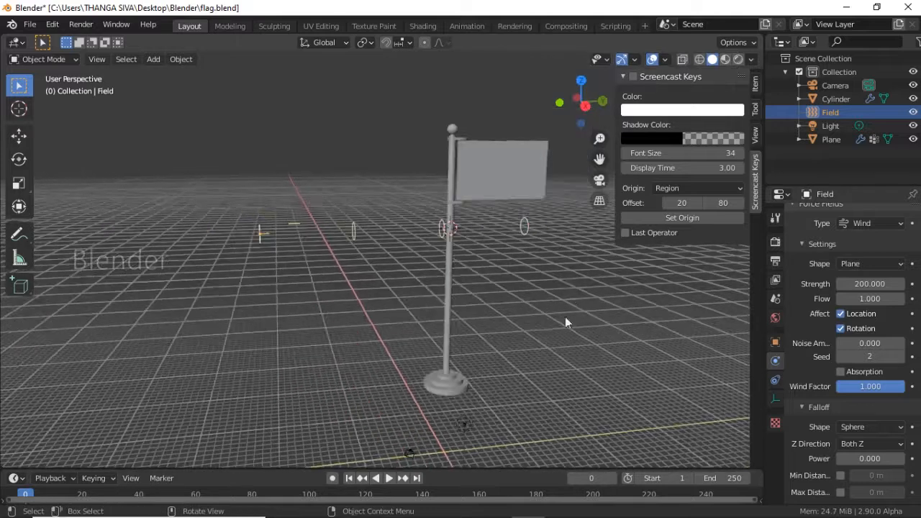
Play the animation to preview how the flag moves in the wind, and return to frame 0
{"action": "middle_click_drag", "start_coordinate": [565, 319], "coordinate": [452, 256]}
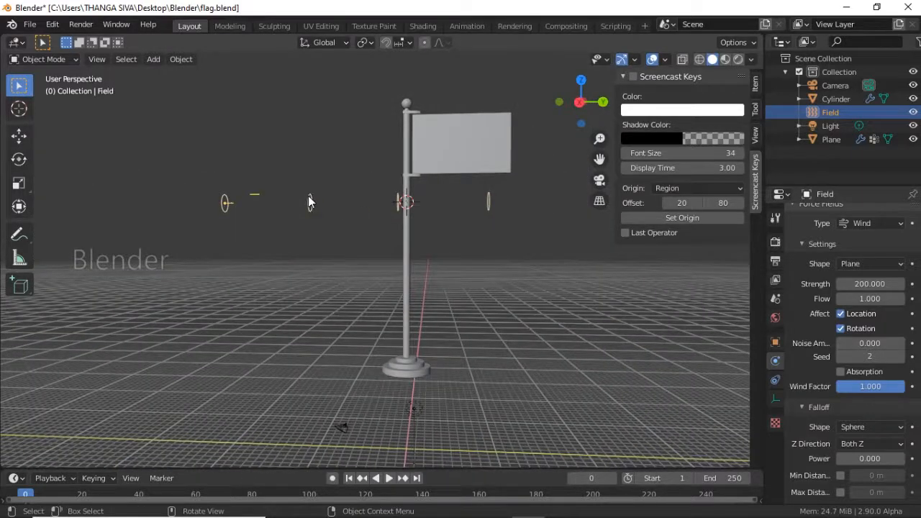
{"action": "scroll", "coordinate": [308, 196], "scroll_direction": "down", "scroll_amount": 1}
{"action": "middle_click_drag", "start_coordinate": [477, 301], "coordinate": [496, 333]}
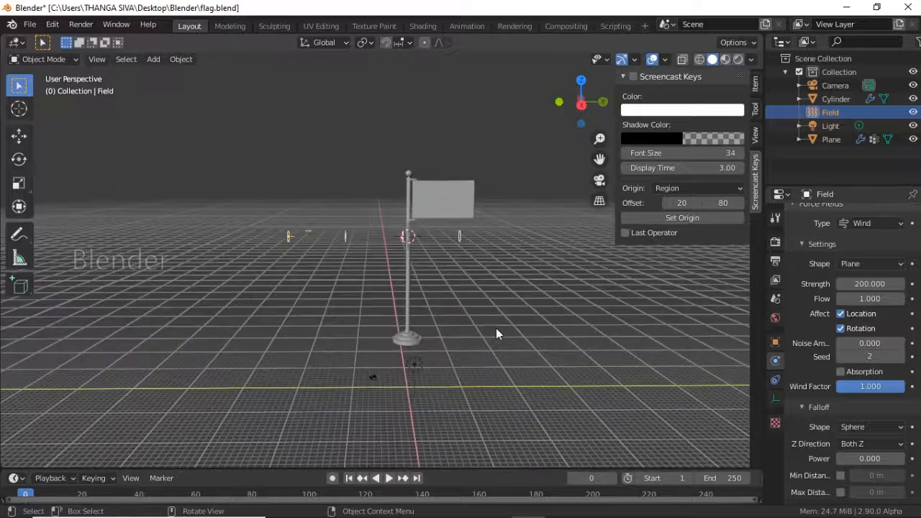
{"action": "key", "text": "space"}
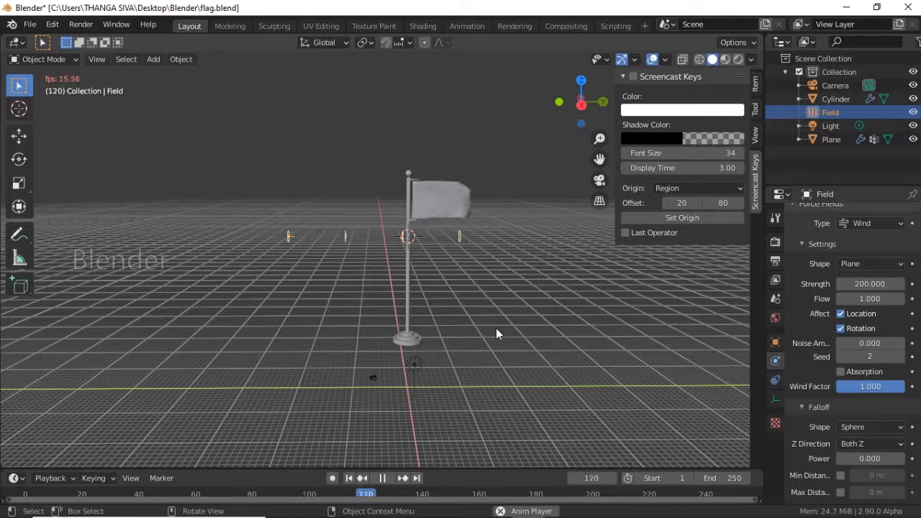
{"action": "key", "text": "space"}
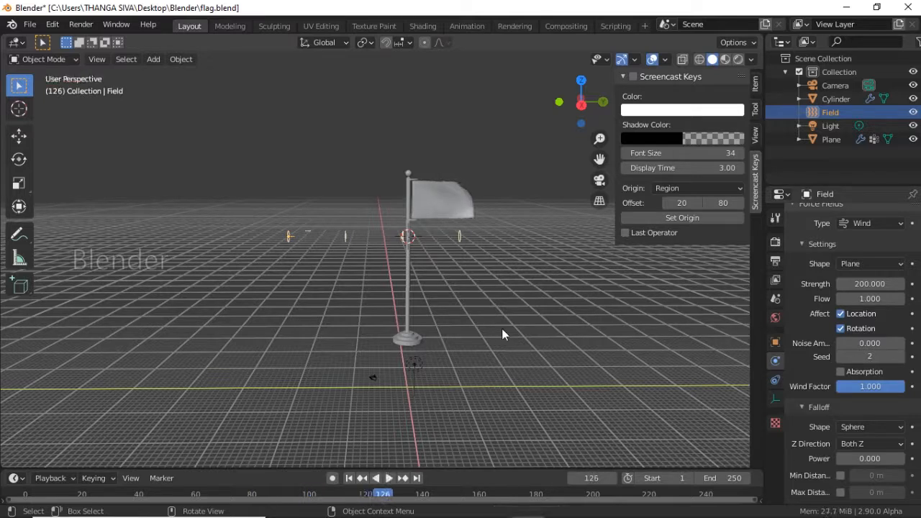
{"action": "left_click", "coordinate": [26, 493]}
Select the flag plane and create a new material for it in the Shading workspace
{"action": "mouse_move", "coordinate": [477, 312]}
{"action": "middle_mouse_down"}
{"action": "mouse_move", "coordinate": [458, 310]}
{"action": "mouse_move", "coordinate": [463, 302]}
{"action": "middle_mouse_up"}
{"action": "scroll", "coordinate": [475, 284], "scroll_direction": "up", "scroll_amount": 3}
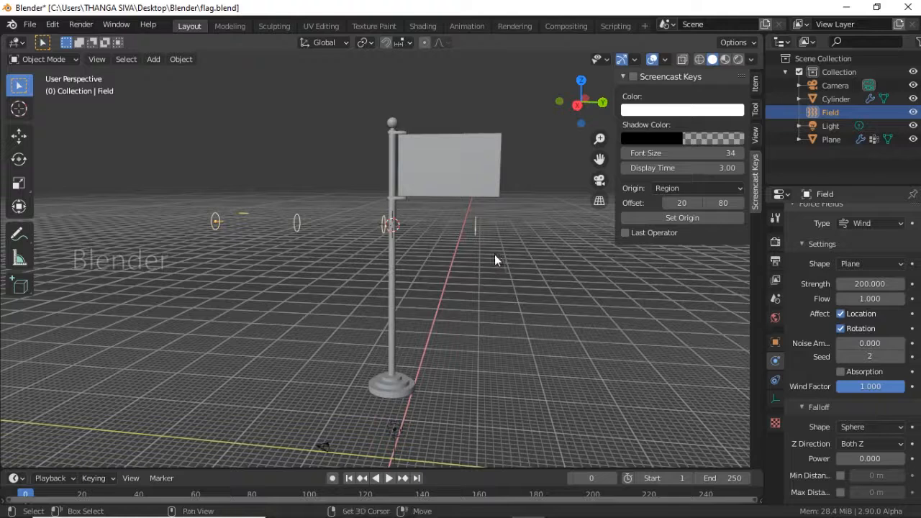
{"action": "middle_click_drag", "start_coordinate": [494, 254], "coordinate": [418, 119]}
{"action": "left_click", "coordinate": [382, 259]}
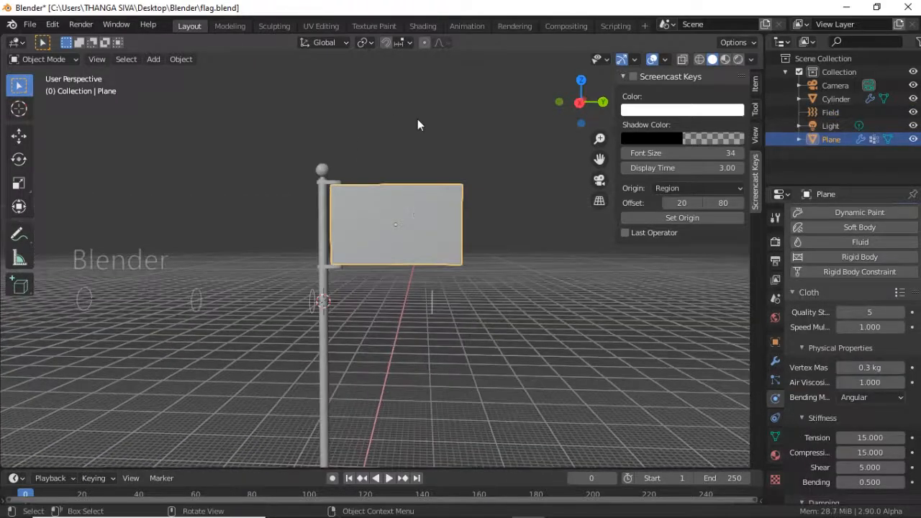
{"action": "left_click", "coordinate": [430, 27]}
{"action": "left_click", "coordinate": [484, 311]}
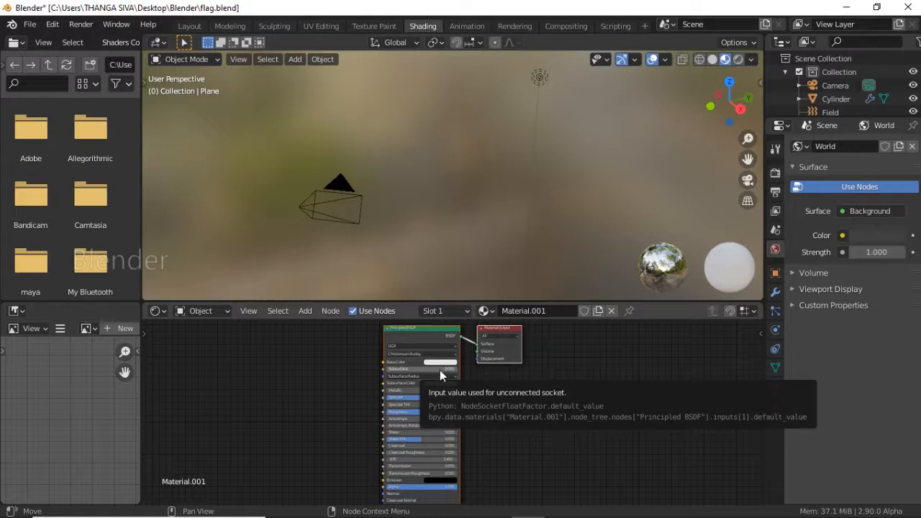
{"action": "middle_click_drag", "start_coordinate": [527, 391], "coordinate": [547, 411]}
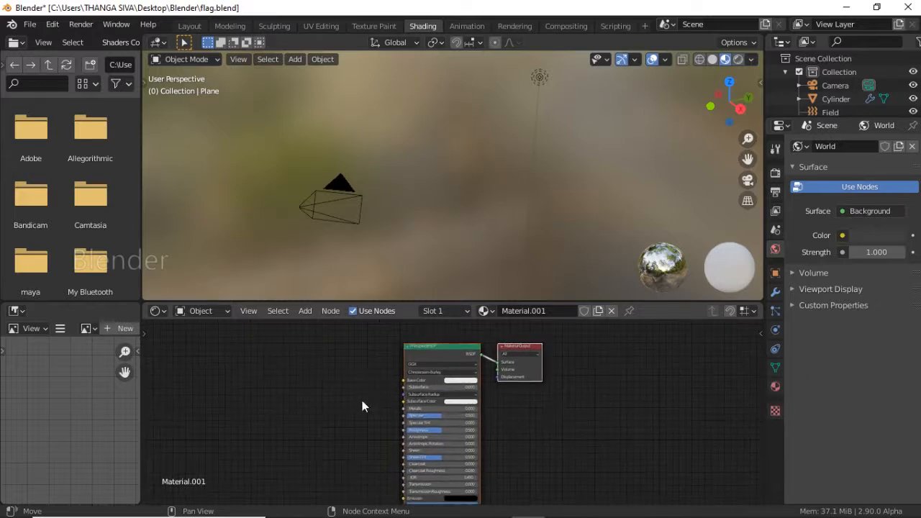
Add an Image Texture node to the flag's material and connect its Color output to the Principled BSDF's Base Color
{"action": "scroll", "coordinate": [432, 201], "scroll_direction": "down", "scroll_amount": 8}
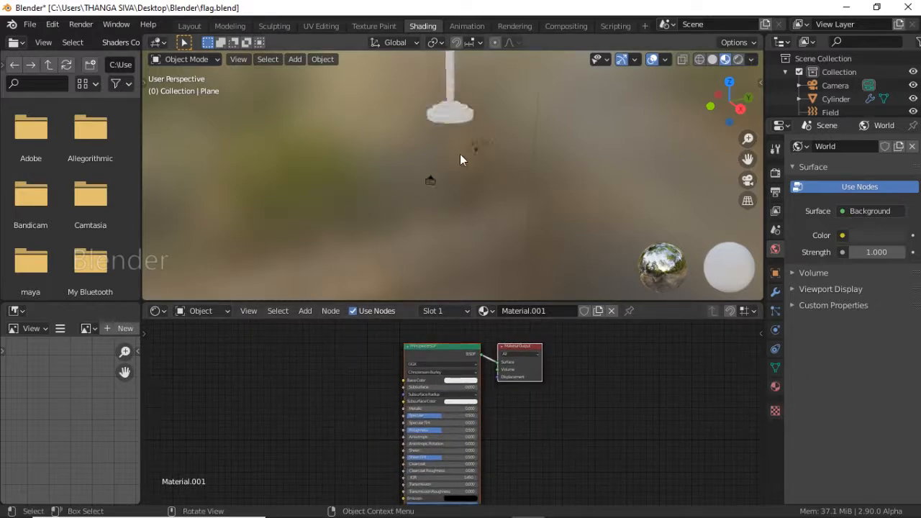
{"action": "scroll", "coordinate": [464, 150], "scroll_direction": "down", "scroll_amount": 5}
{"action": "middle_click_drag", "start_coordinate": [475, 179], "coordinate": [470, 220], "text": "shift"}
{"action": "scroll", "coordinate": [468, 224], "scroll_direction": "up", "scroll_amount": 2}
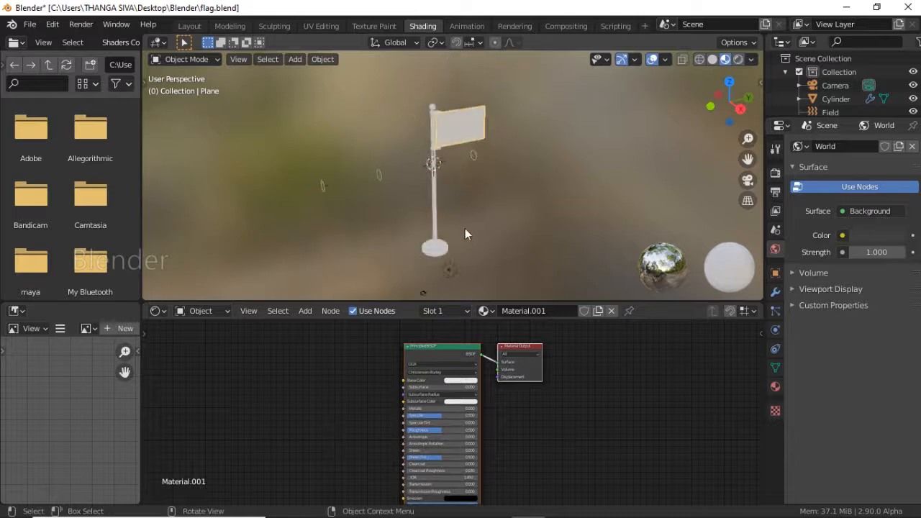
{"action": "key", "text": "shift+a"}
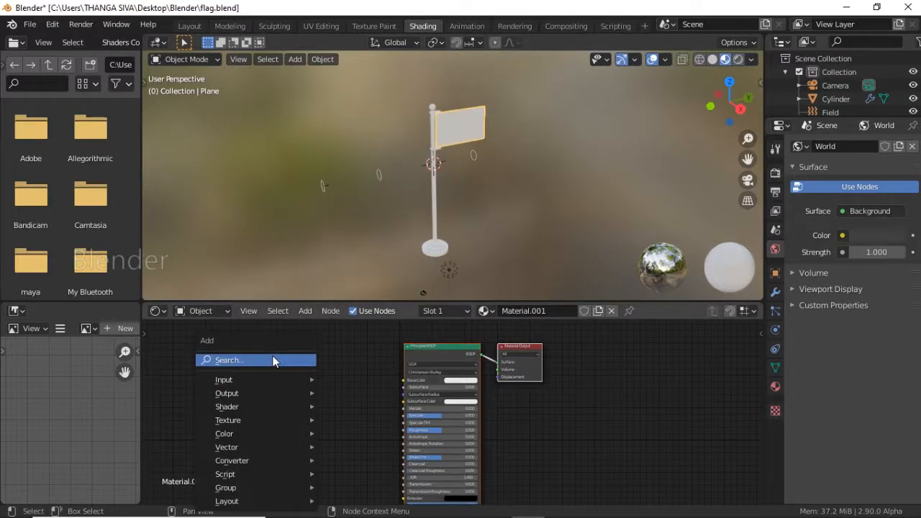
{"action": "left_click", "coordinate": [273, 361]}
{"action": "type", "text": "im"}
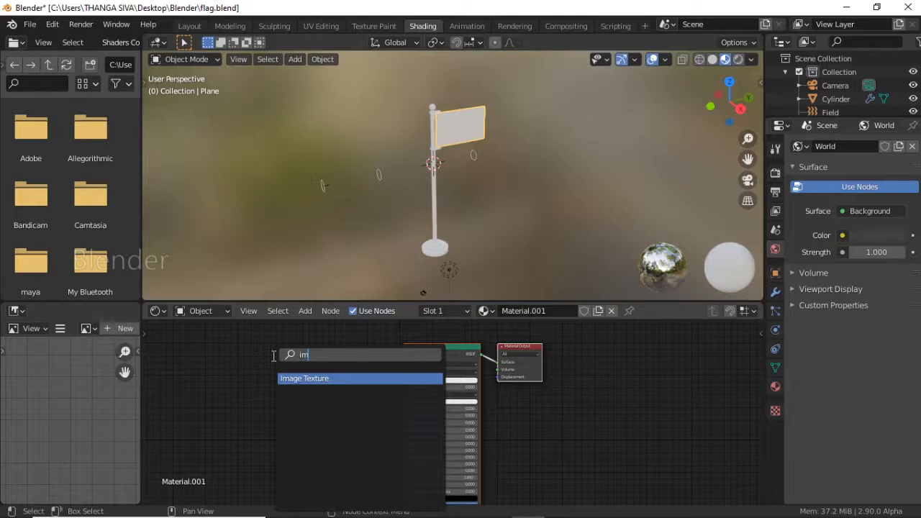
{"action": "key", "text": "Return"}
{"action": "left_click", "coordinate": [270, 365]}
{"action": "middle_click_drag", "start_coordinate": [506, 113], "coordinate": [496, 106]}
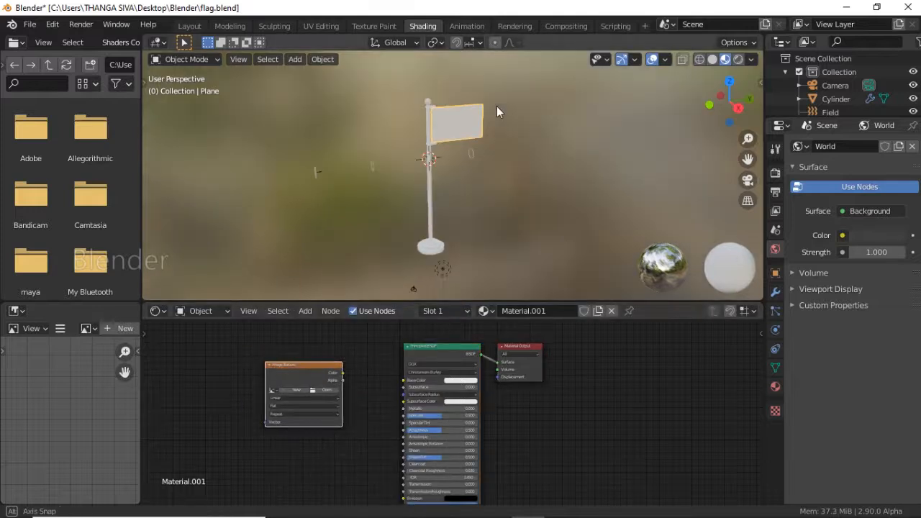
{"action": "middle_click_drag", "start_coordinate": [447, 385], "coordinate": [439, 378]}
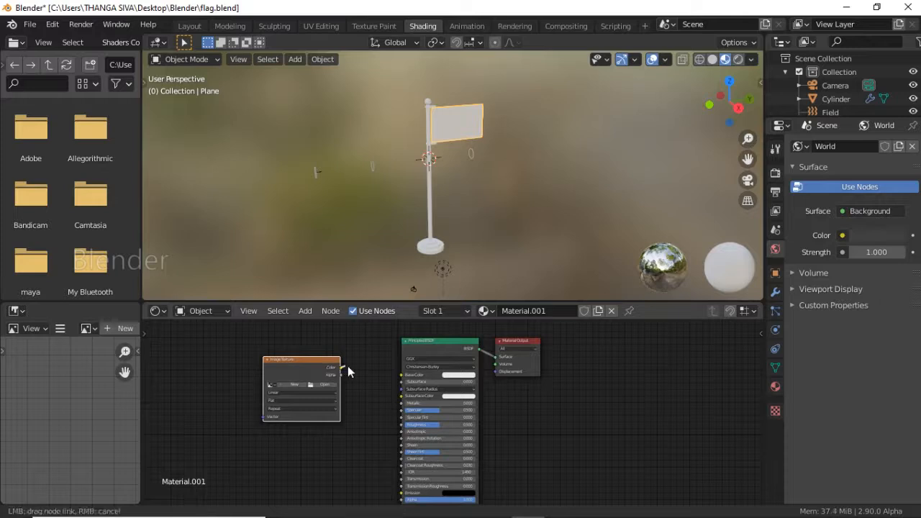
{"action": "left_click_drag", "start_coordinate": [342, 367], "coordinate": [407, 378]}
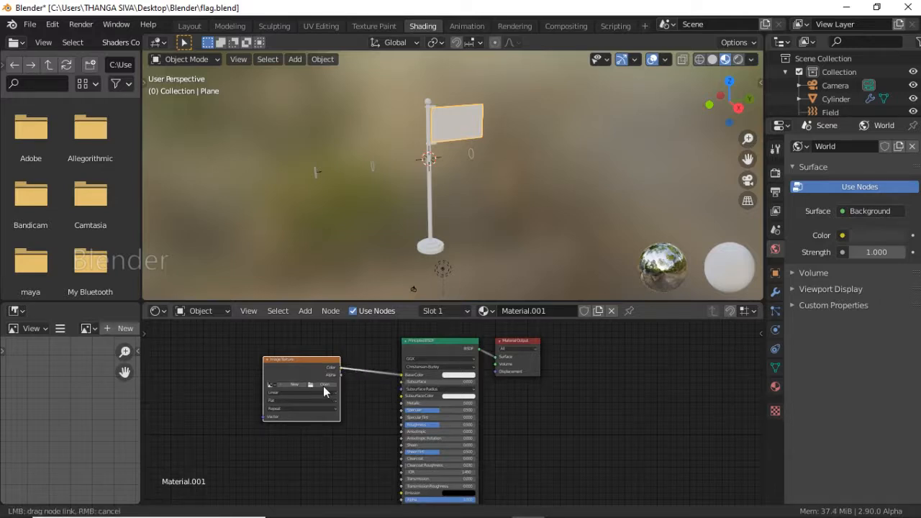
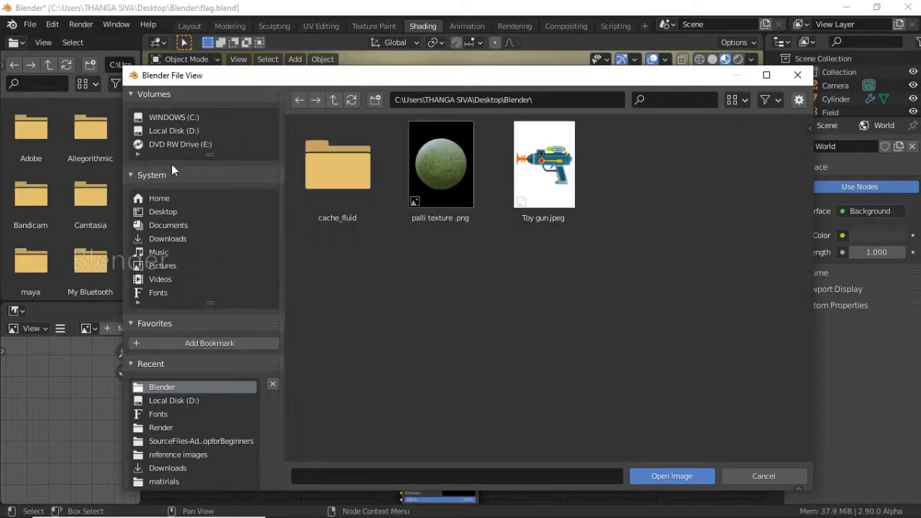
Load india-flag-xl.jpg from the D: drive into the Image Texture node
{"action": "left_click", "coordinate": [181, 133]}
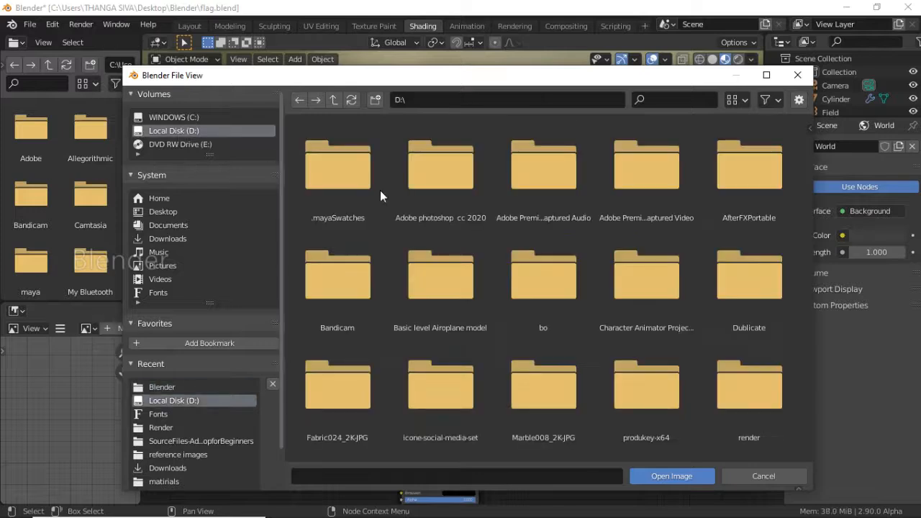
{"action": "scroll", "coordinate": [527, 328], "scroll_direction": "down", "scroll_amount": 5}
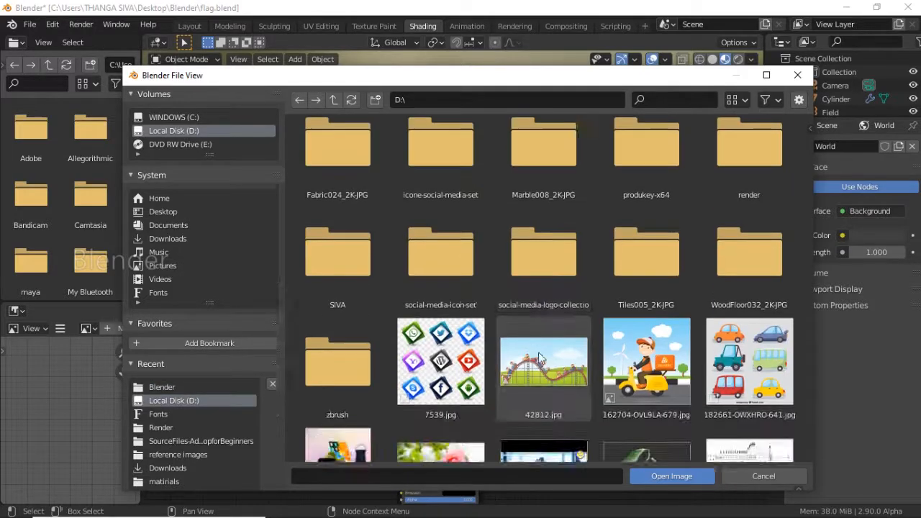
{"action": "scroll", "coordinate": [539, 360], "scroll_direction": "down", "scroll_amount": 3}
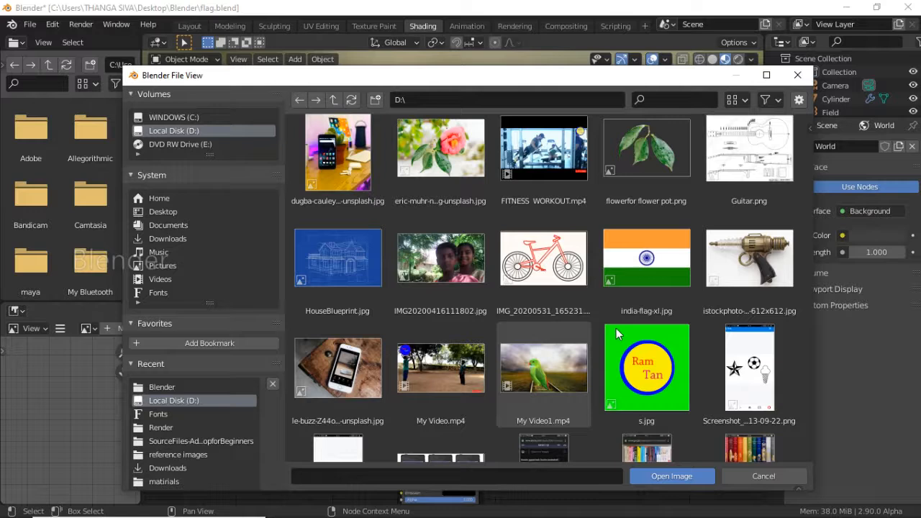
{"action": "left_click", "coordinate": [647, 259]}
{"action": "left_click", "coordinate": [672, 477]}
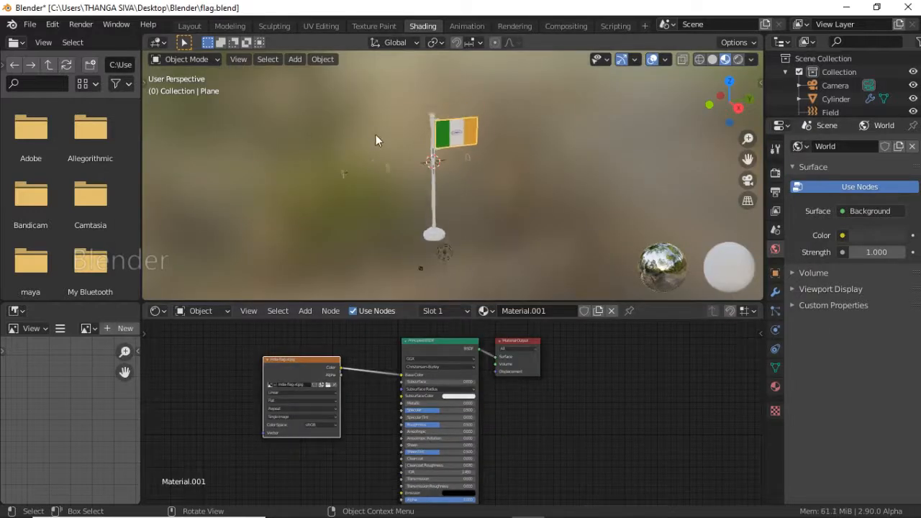
Open the flag plane in the UV Editing workspace and select all of its linked mesh
{"action": "middle_click_drag", "start_coordinate": [376, 136], "coordinate": [431, 133]}
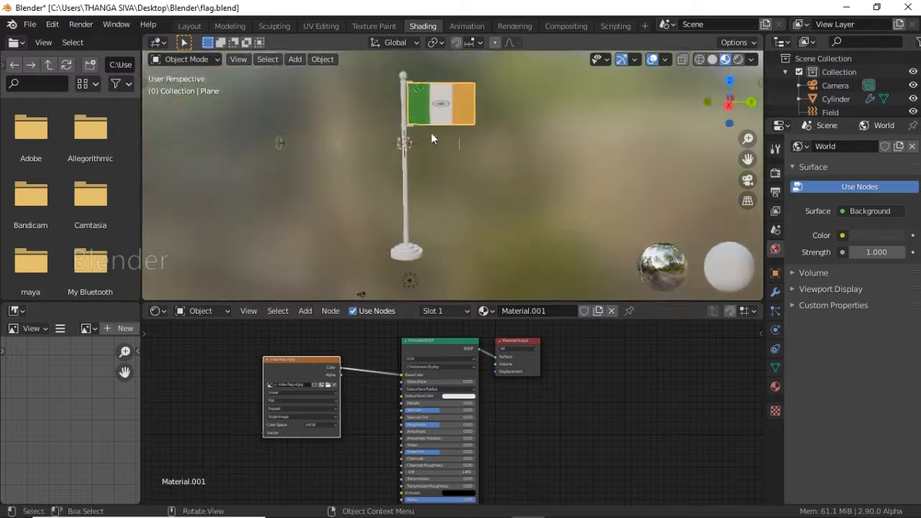
{"action": "left_click", "coordinate": [325, 27]}
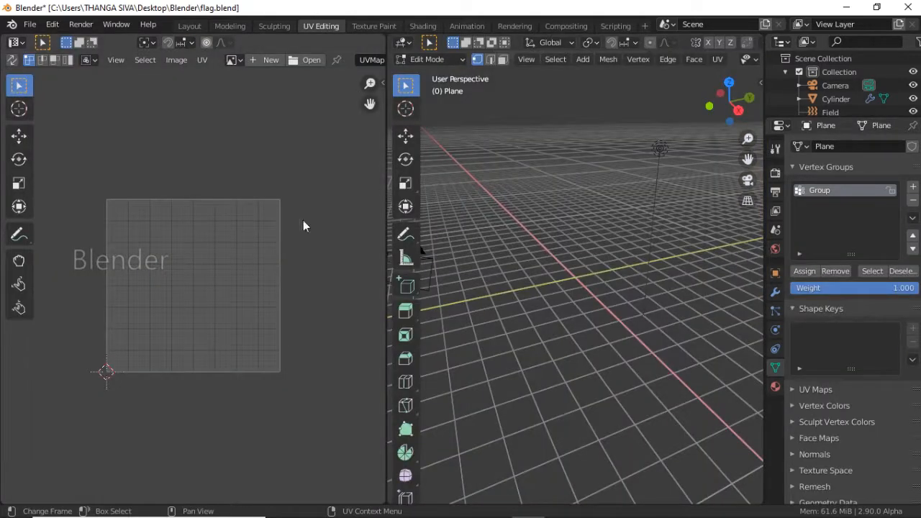
{"action": "scroll", "coordinate": [517, 288], "scroll_direction": "up", "scroll_amount": 3}
{"action": "middle_click_drag", "start_coordinate": [607, 208], "coordinate": [558, 322]}
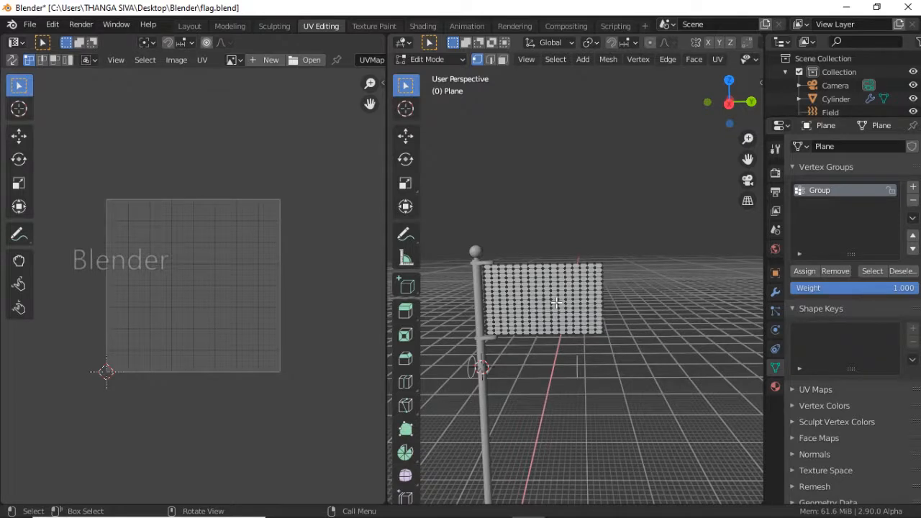
{"action": "key", "text": "ctrl+l"}
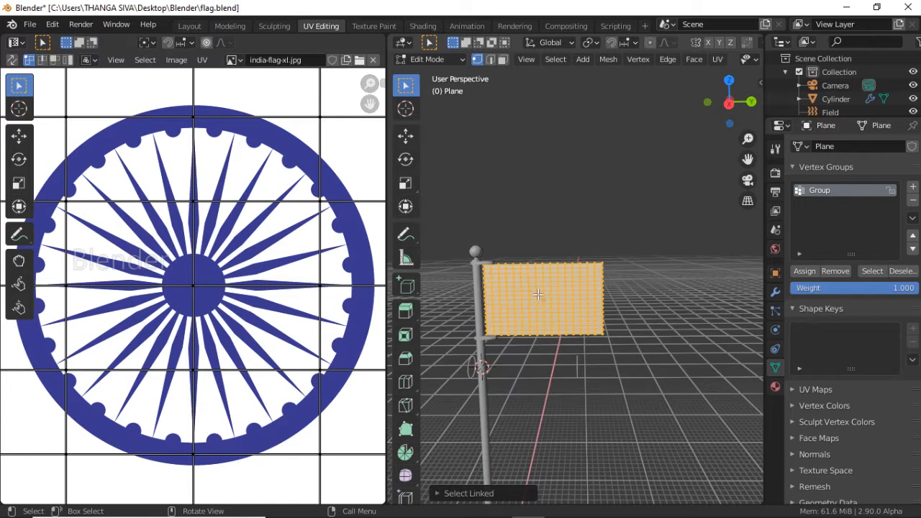
Select all of the flag's UVs and rotate them 90° over the flag image
{"action": "scroll", "coordinate": [151, 256], "scroll_direction": "down", "scroll_amount": 6}
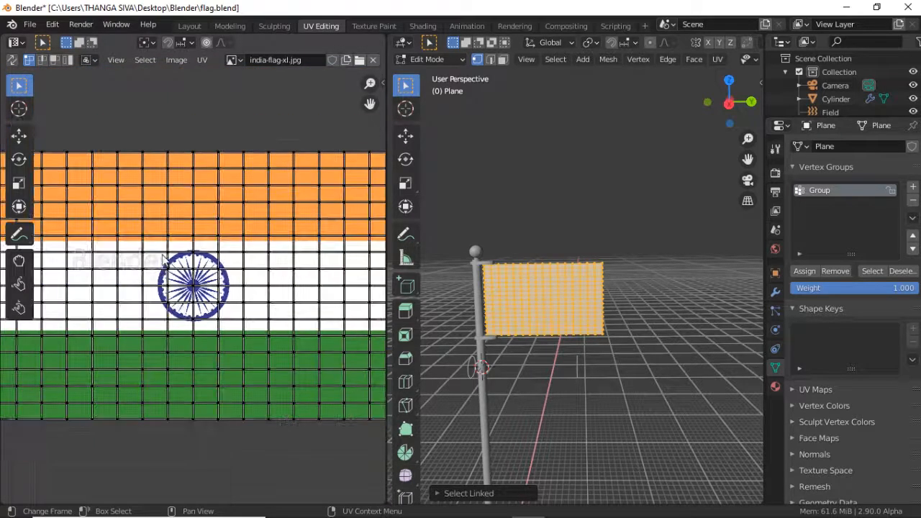
{"action": "scroll", "coordinate": [162, 259], "scroll_direction": "down", "scroll_amount": 3}
{"action": "scroll", "coordinate": [163, 259], "scroll_direction": "up", "scroll_amount": 2}
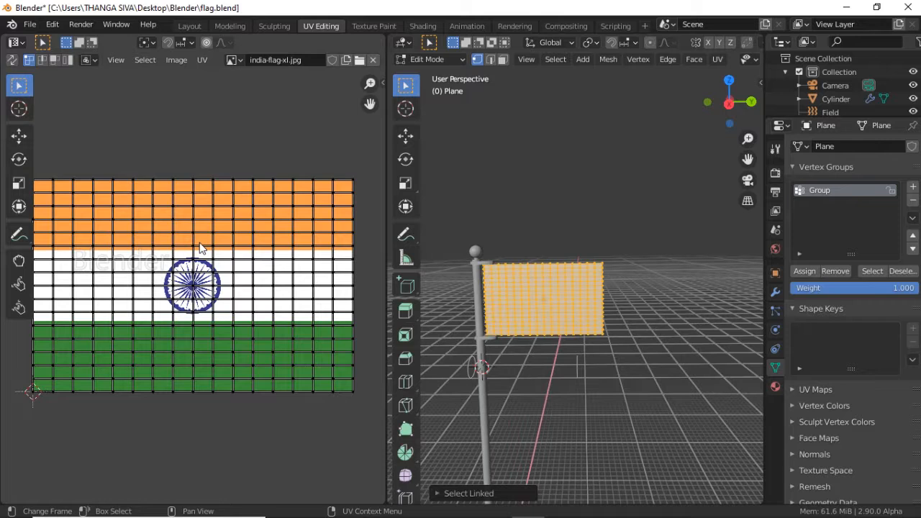
{"action": "key", "text": "a"}
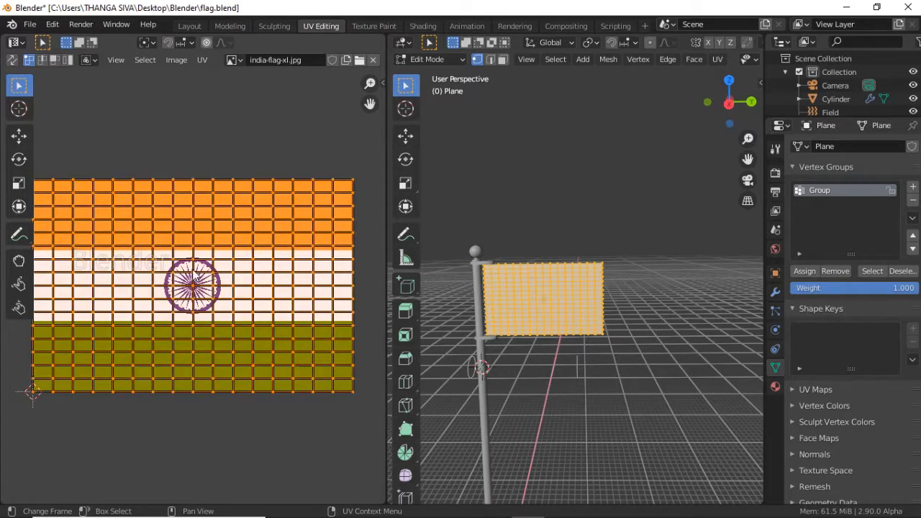
{"action": "type", "text": "r"}
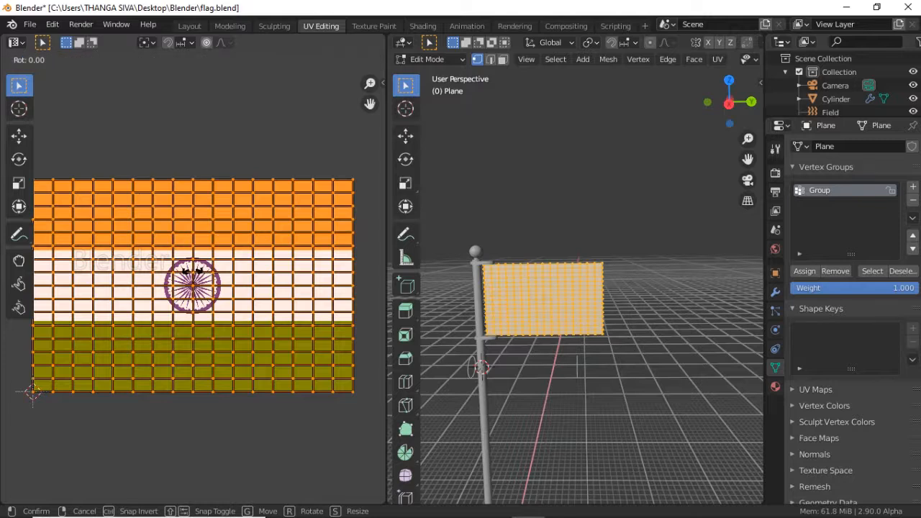
{"action": "type", "text": "90"}
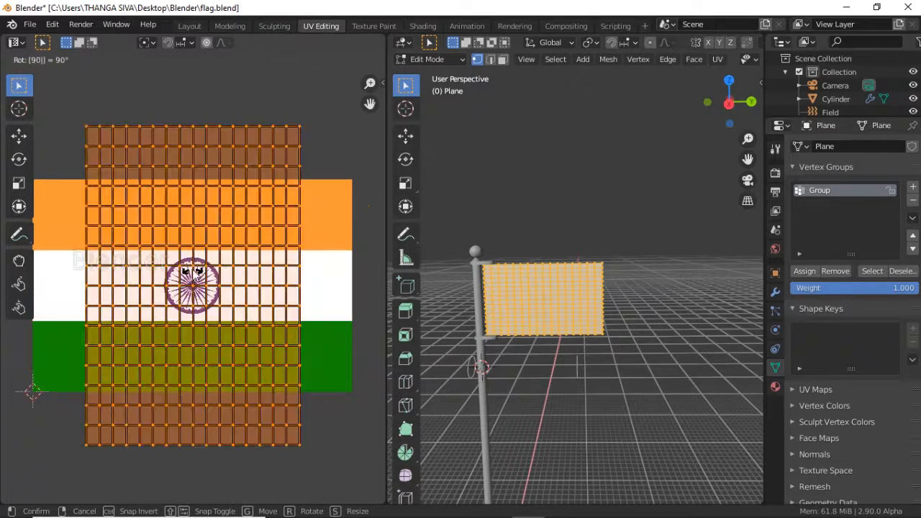
{"action": "key", "text": "Return"}
Fit the UVs to the flag image by scaling them uniformly to about 0.67, plus about 2.22 along X
{"action": "key", "text": "s"}
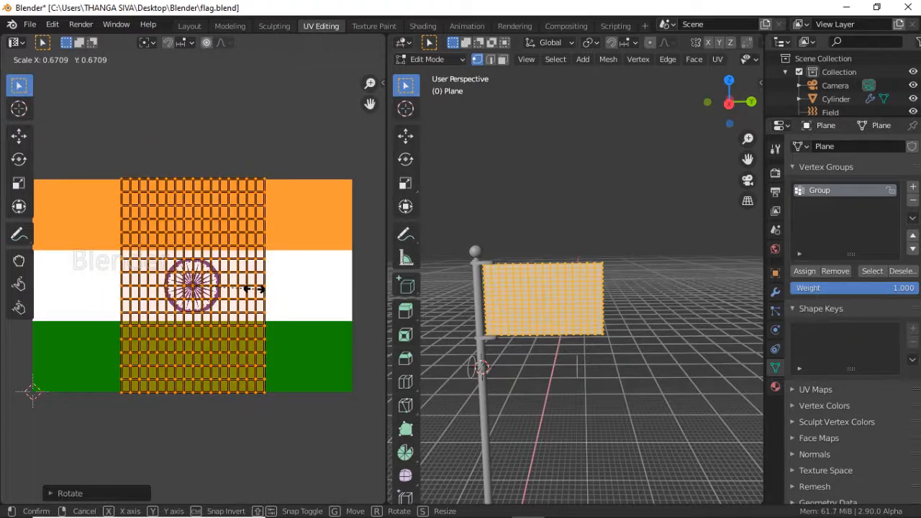
{"action": "key", "text": "s"}
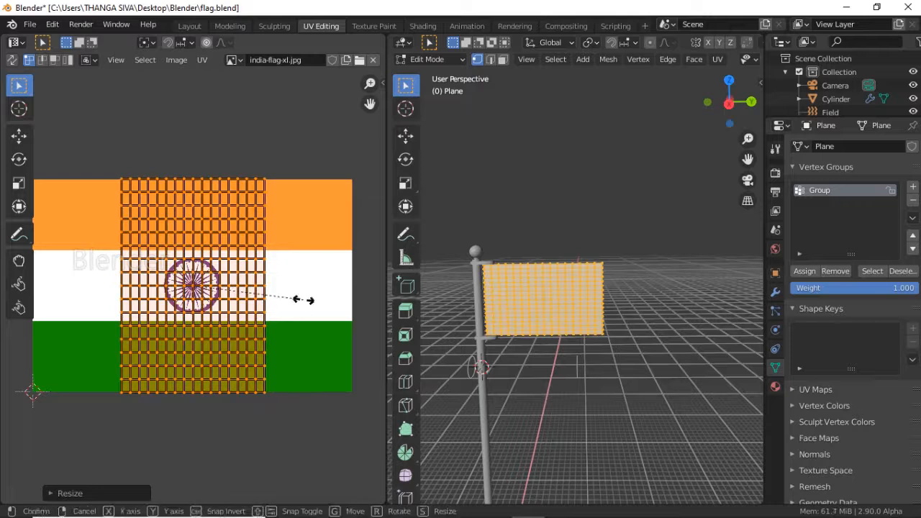
{"action": "key", "text": "x"}
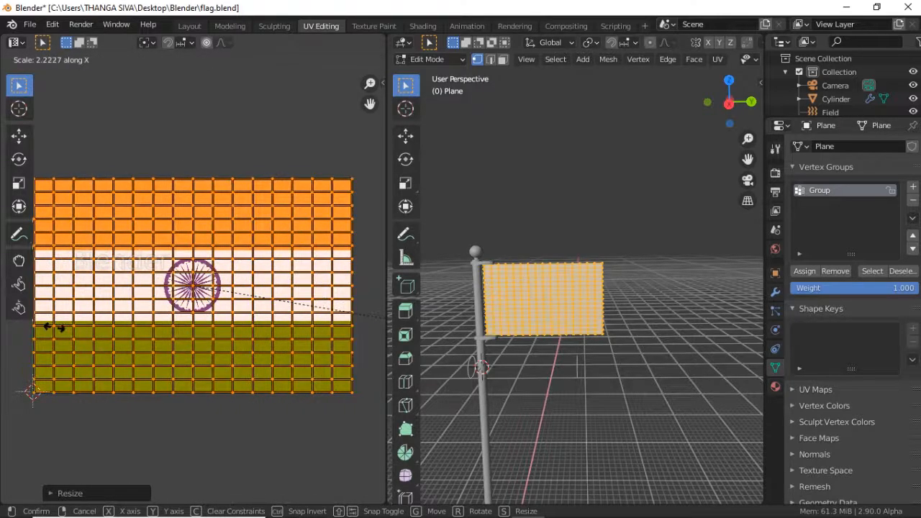
{"action": "left_click", "coordinate": [54, 330]}
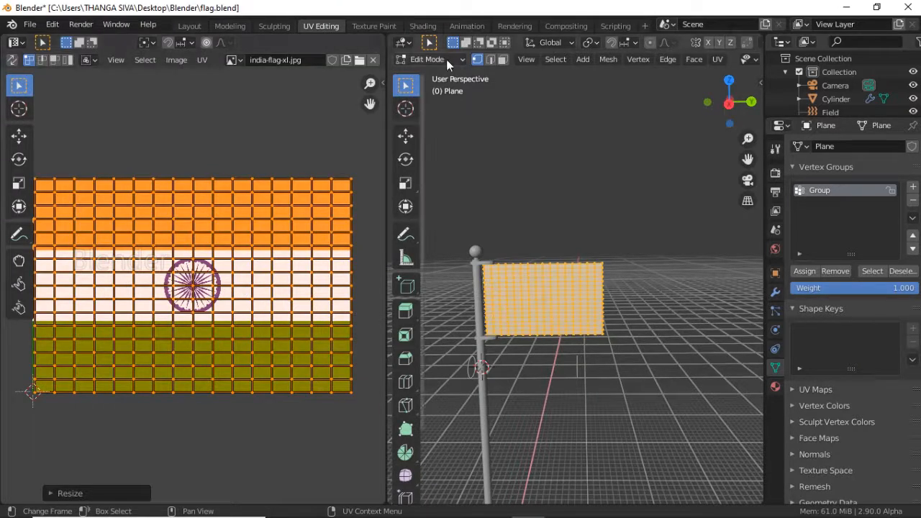
Return to the Layout workspace and show the viewport in Material Preview shading
{"action": "left_click", "coordinate": [190, 26]}
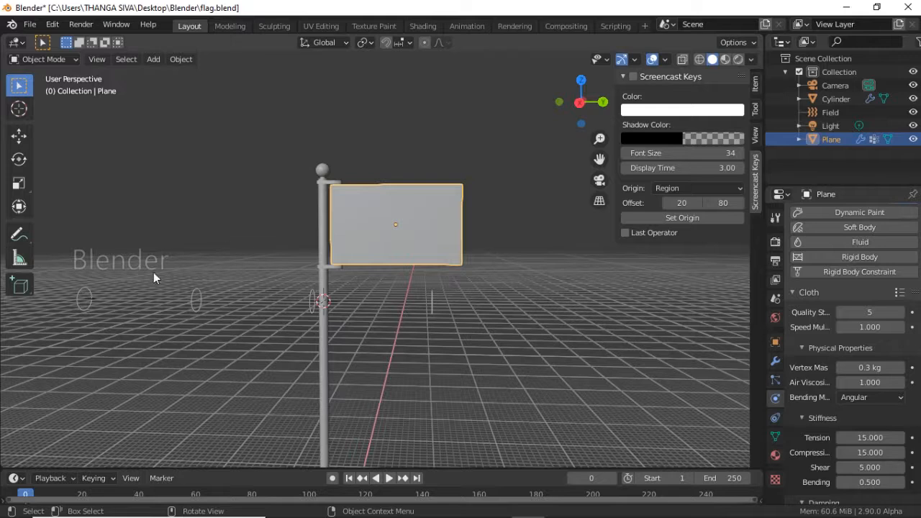
{"action": "left_click", "coordinate": [725, 60]}
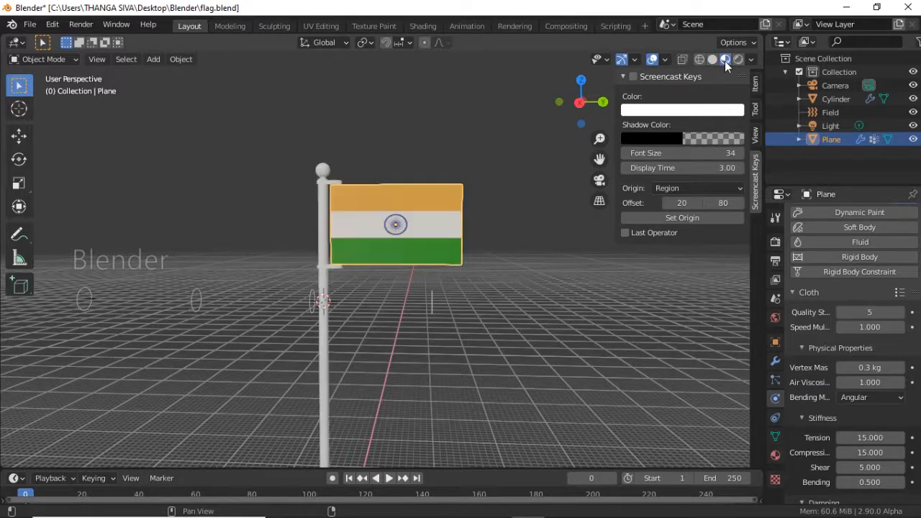
{"action": "middle_click_drag", "start_coordinate": [660, 148], "coordinate": [512, 298]}
Deselect the flag and play the animation to preview the textured cloth in the wind, stopping at frame 118
{"action": "left_click", "coordinate": [532, 301]}
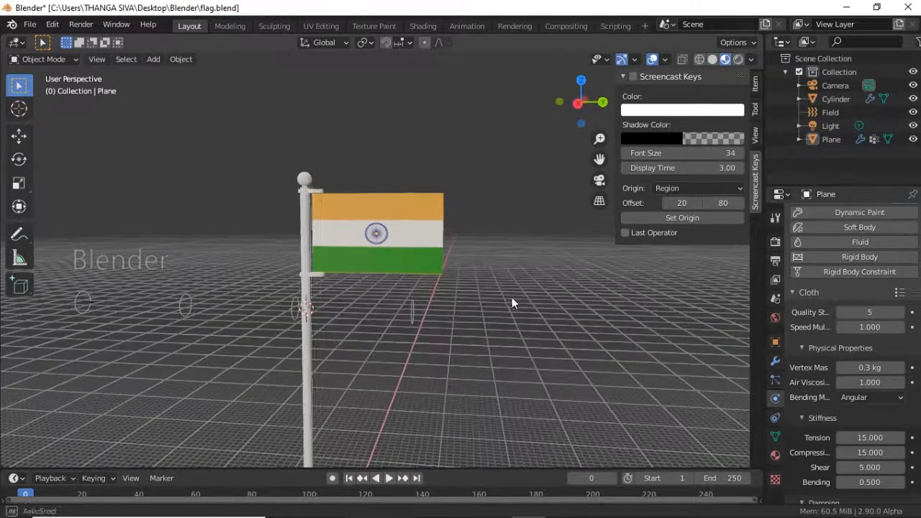
{"action": "key", "text": "space"}
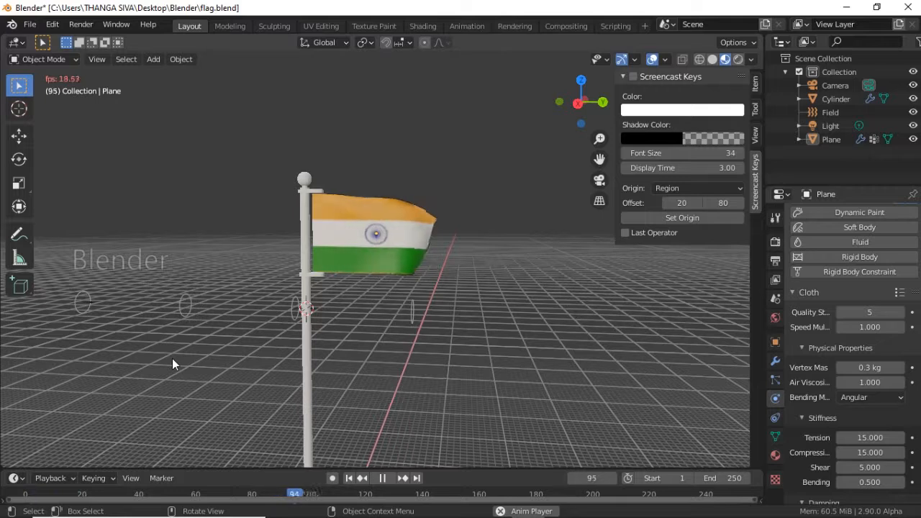
{"action": "key", "text": "space"}
Select the wind force field and rotate it 16° about the global X axis in the right orthographic view
{"action": "scroll", "coordinate": [230, 365], "scroll_direction": "down", "scroll_amount": 3}
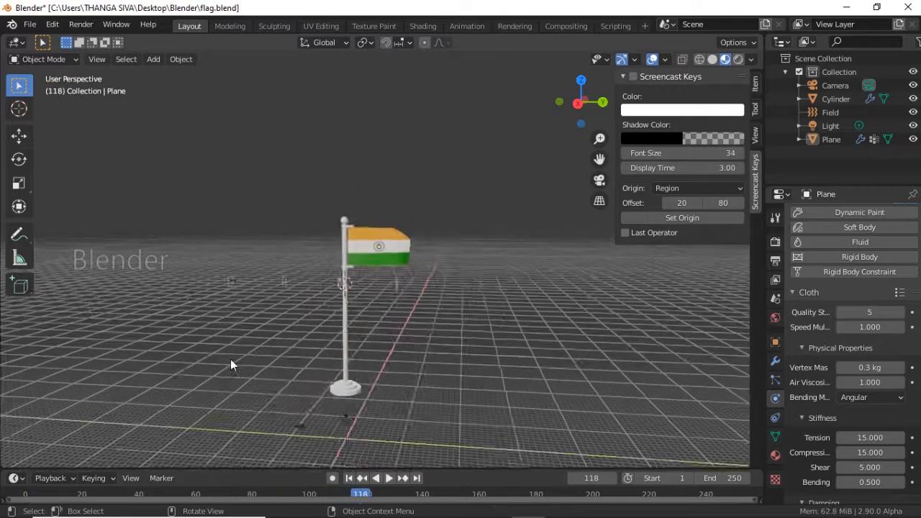
{"action": "middle_click_drag", "start_coordinate": [230, 359], "coordinate": [240, 353]}
{"action": "scroll", "coordinate": [236, 362], "scroll_direction": "up", "scroll_amount": 3}
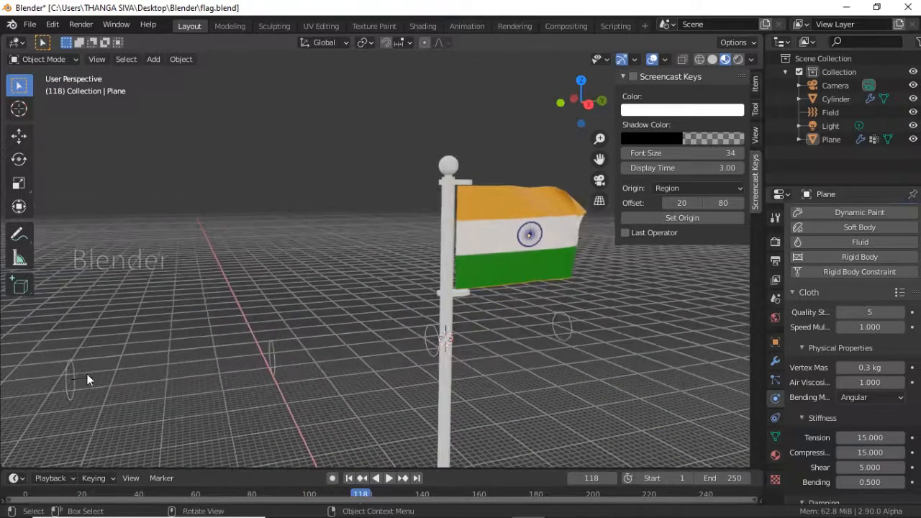
{"action": "left_click", "coordinate": [85, 380]}
{"action": "scroll", "coordinate": [162, 392], "scroll_direction": "down", "scroll_amount": 3}
{"action": "middle_click_drag", "start_coordinate": [163, 391], "coordinate": [147, 383]}
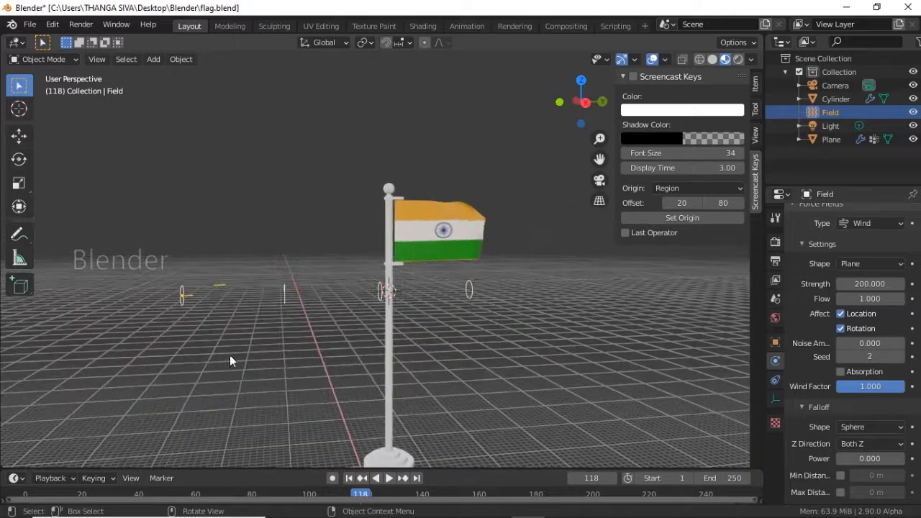
{"action": "key", "text": "KP_3"}
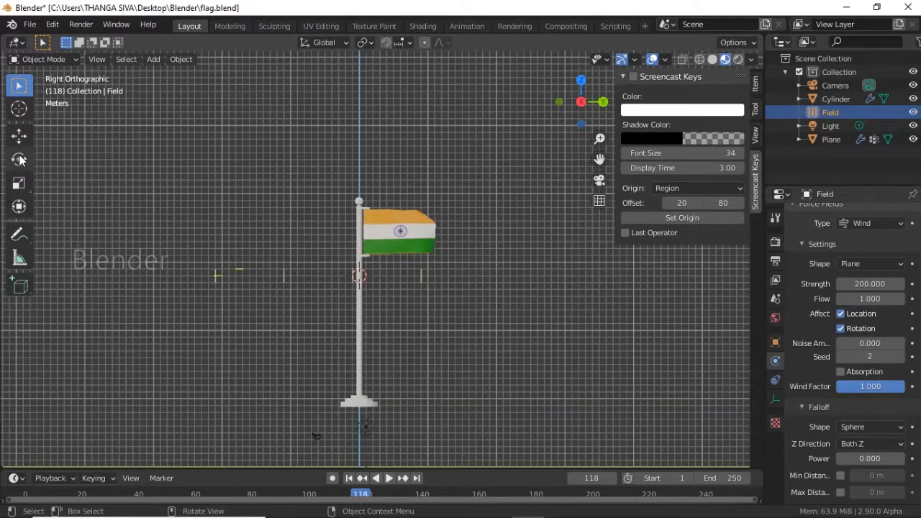
{"action": "left_click", "coordinate": [20, 159]}
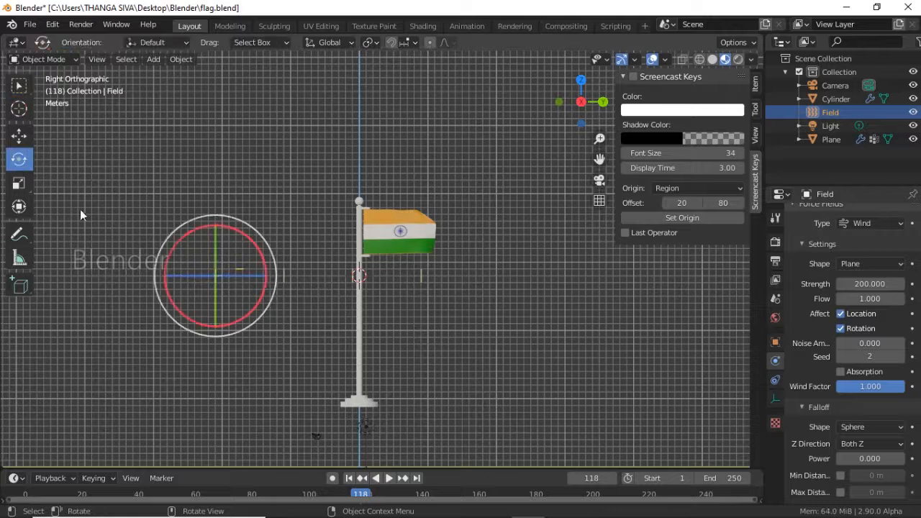
{"action": "left_click_drag", "start_coordinate": [173, 248], "coordinate": [171, 259]}
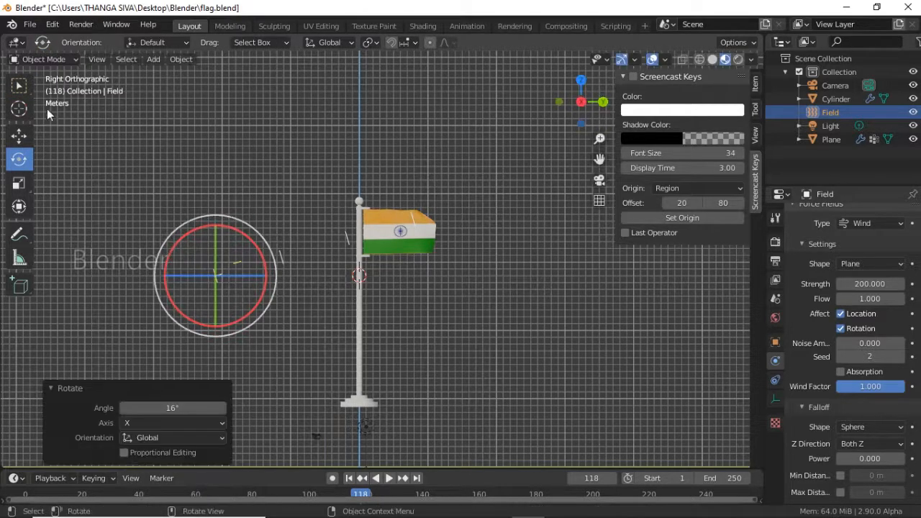
Play the animation from the first frame to preview the flag in the rotated wind, stopping at frame 160
{"action": "middle_click_drag", "start_coordinate": [449, 182], "coordinate": [445, 275]}
{"action": "key", "text": "space"}
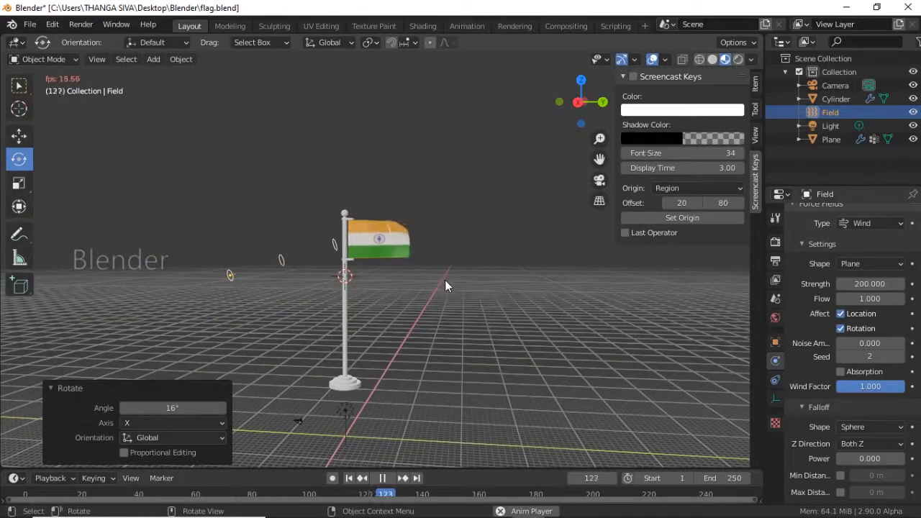
{"action": "left_click", "coordinate": [28, 496]}
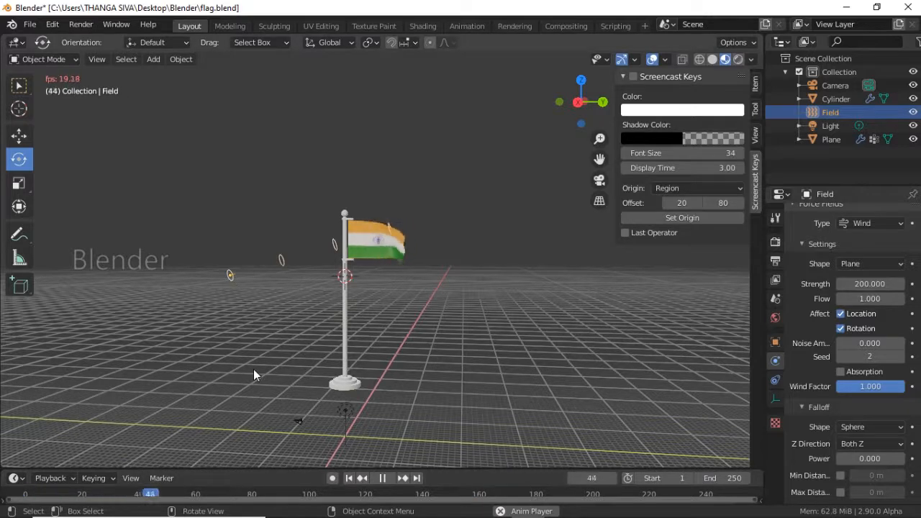
{"action": "scroll", "coordinate": [410, 323], "scroll_direction": "up", "scroll_amount": 4}
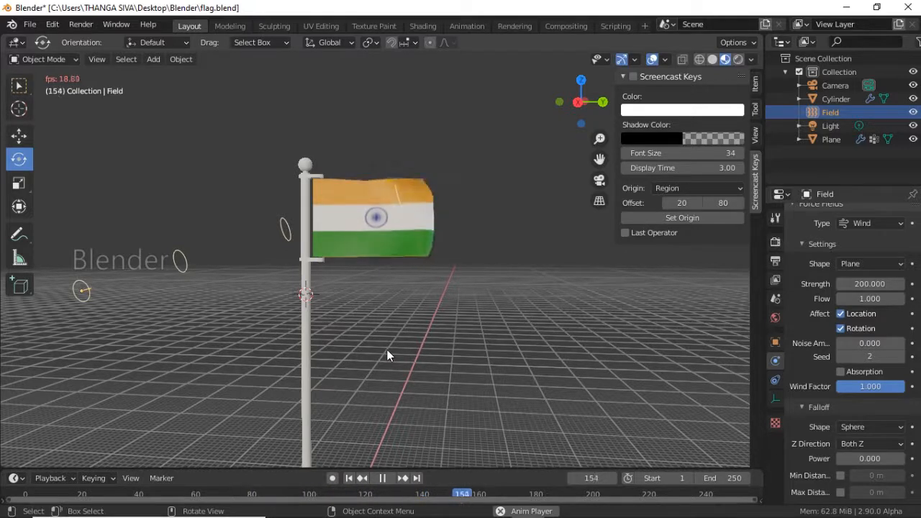
{"action": "key", "text": "space"}
{"action": "scroll", "coordinate": [351, 353], "scroll_direction": "down", "scroll_amount": 4}
{"action": "scroll", "coordinate": [351, 353], "scroll_direction": "up", "scroll_amount": 3}
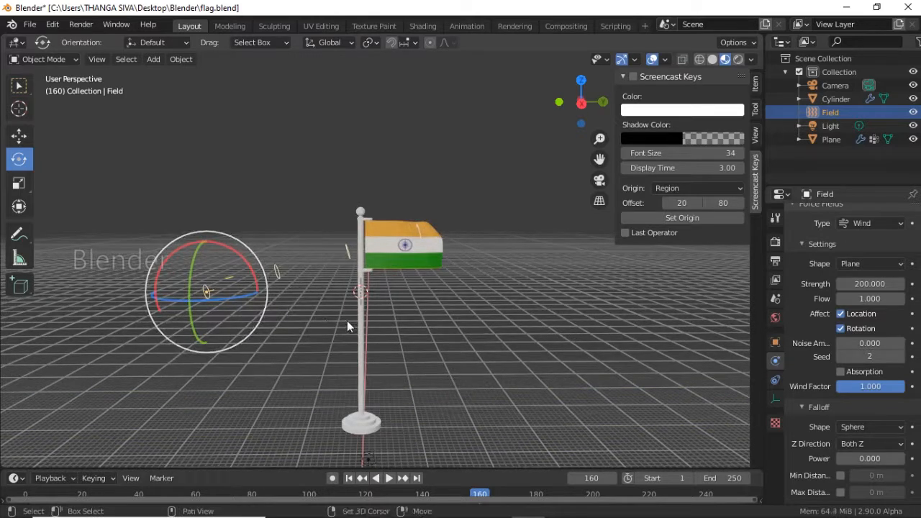
Try placing a freehand duplicate of the wind force field about 33 m along Y, and undo the duplication
{"action": "key", "text": "shift+d"}
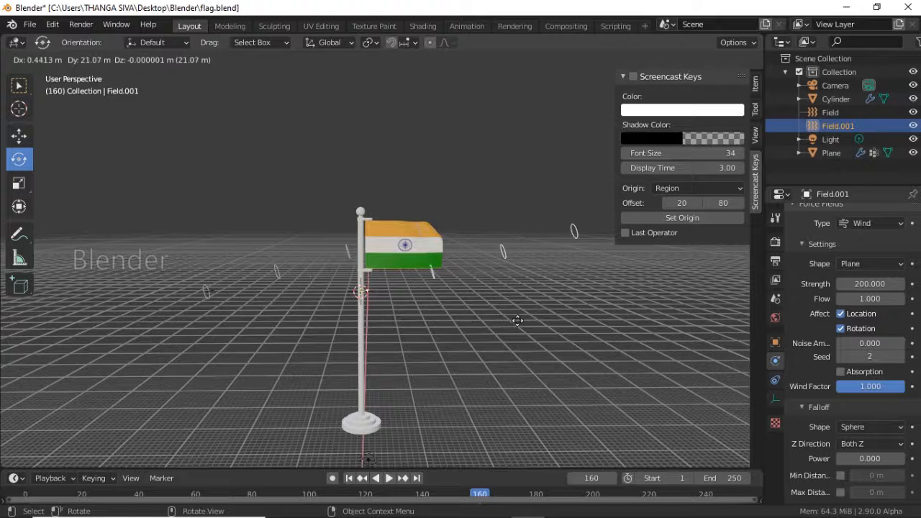
{"action": "left_click", "coordinate": [589, 322]}
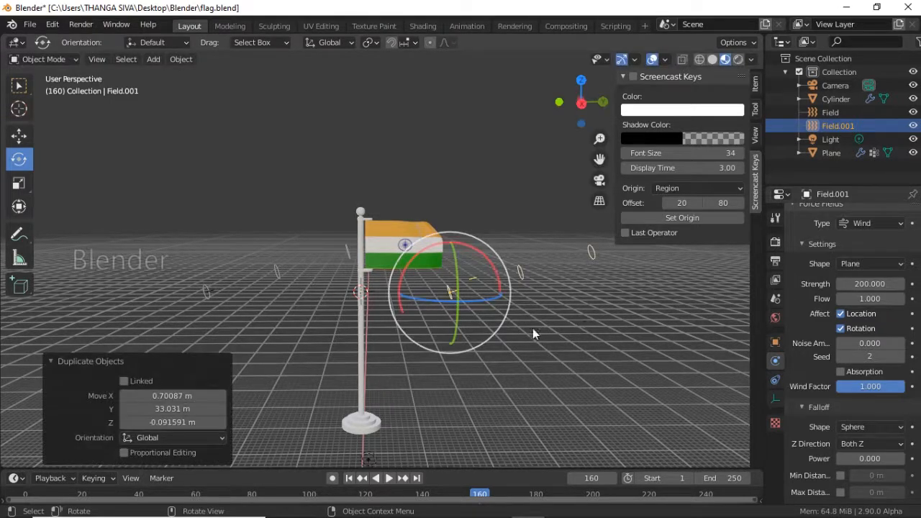
{"action": "key", "text": "ctrl+z"}
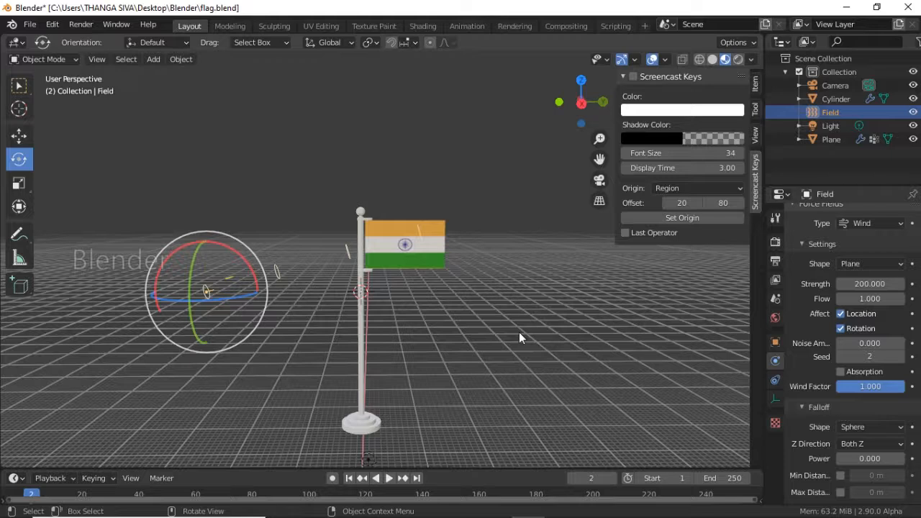
Try duplicating the wind force field about 36.17 m along the global Y axis, and undo the duplication
{"action": "key", "text": "shift+d"}
{"action": "key", "text": "x"}
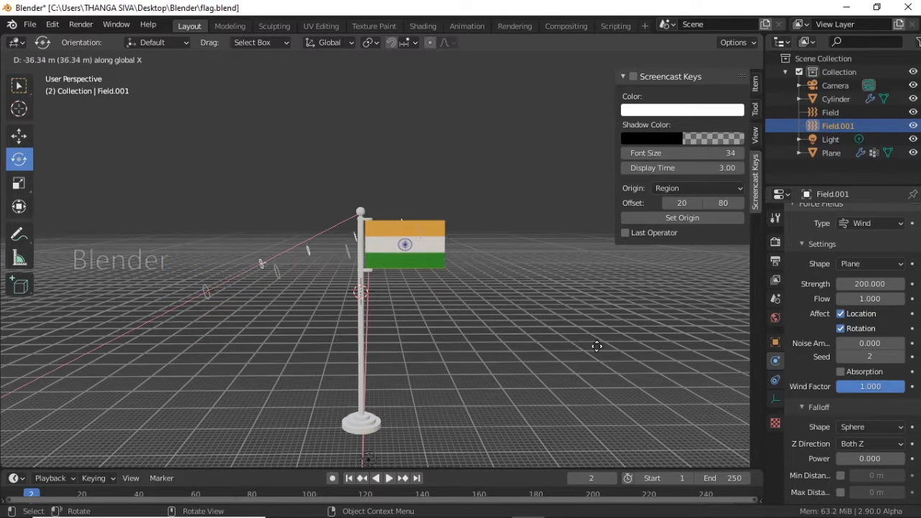
{"action": "key", "text": "y"}
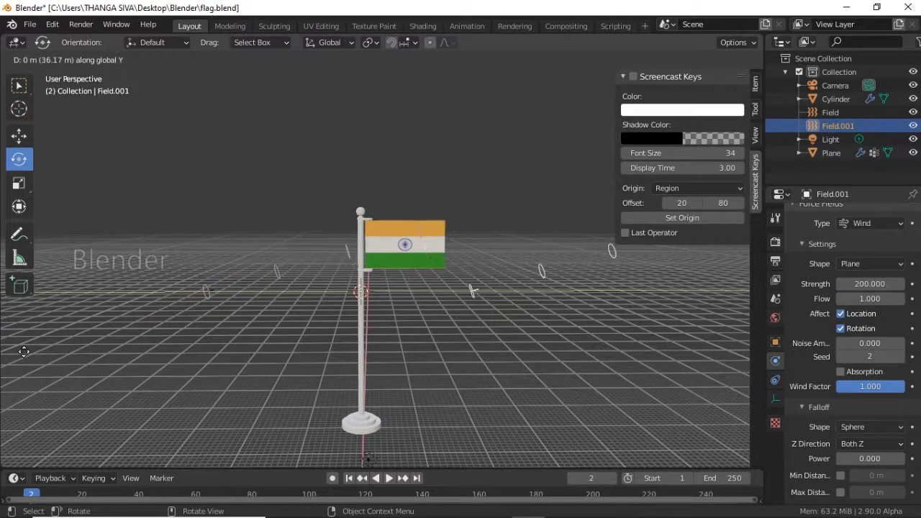
{"action": "left_click", "coordinate": [24, 351]}
{"action": "scroll", "coordinate": [394, 401], "scroll_direction": "down", "scroll_amount": 3}
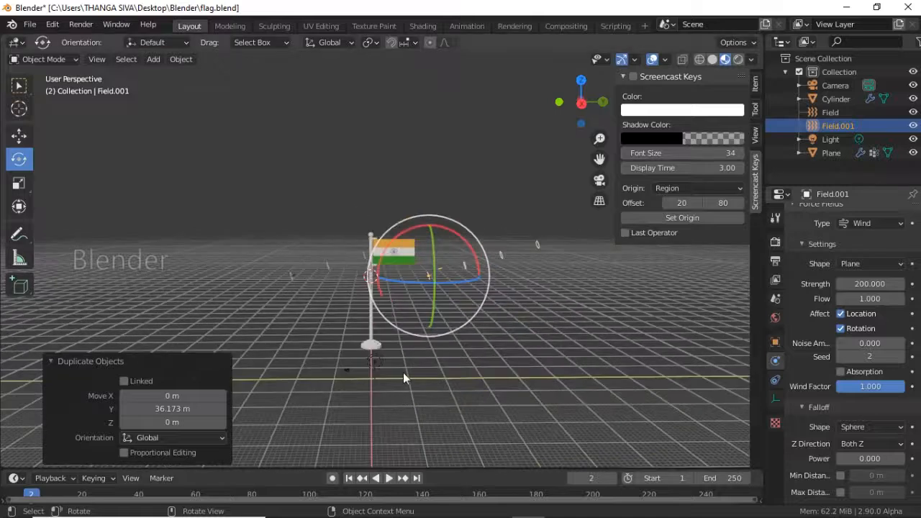
{"action": "middle_click_drag", "start_coordinate": [478, 336], "coordinate": [461, 386]}
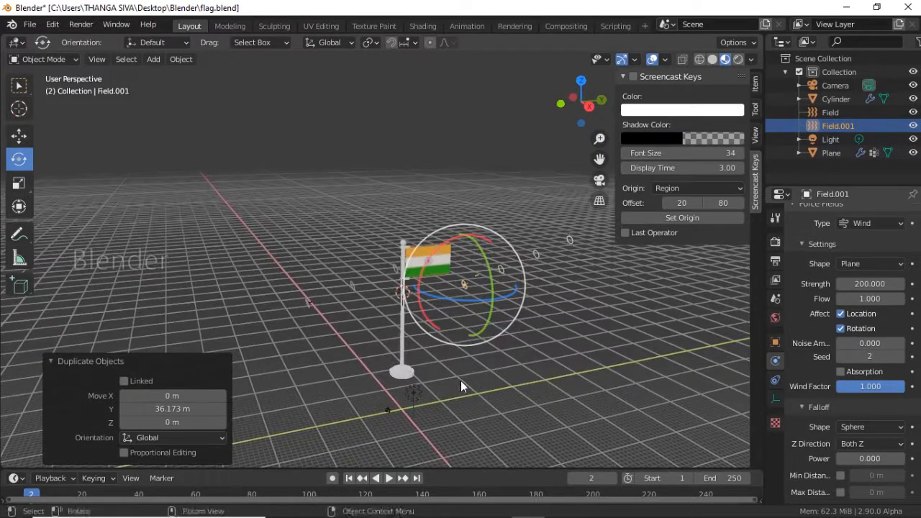
{"action": "key", "text": "ctrl+z"}
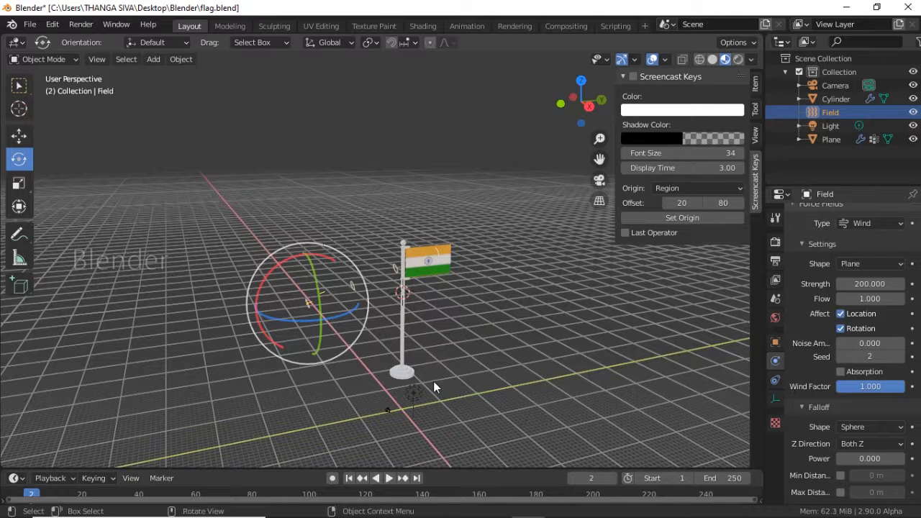
Duplicate the wind force field and place the copy about 20.74 m along the global X axis
{"action": "middle_click_drag", "start_coordinate": [413, 382], "coordinate": [336, 363]}
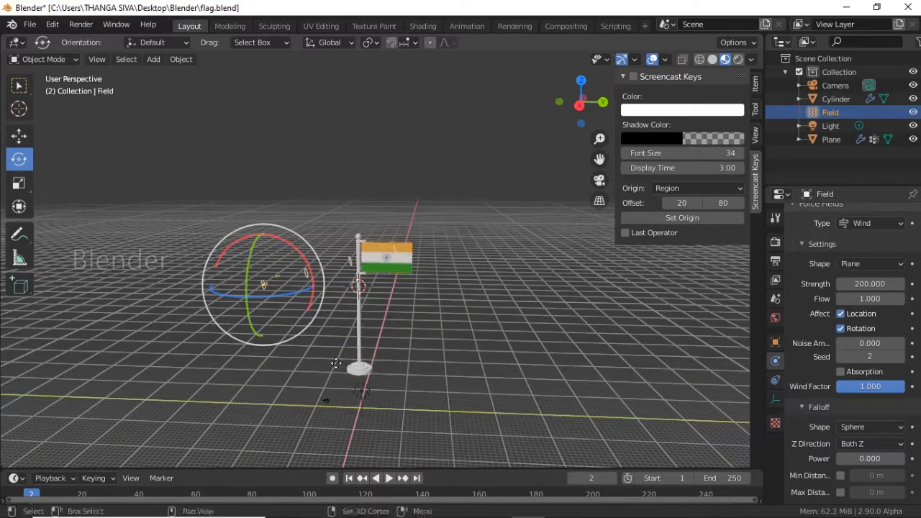
{"action": "key", "text": "shift+d"}
{"action": "key", "text": "x"}
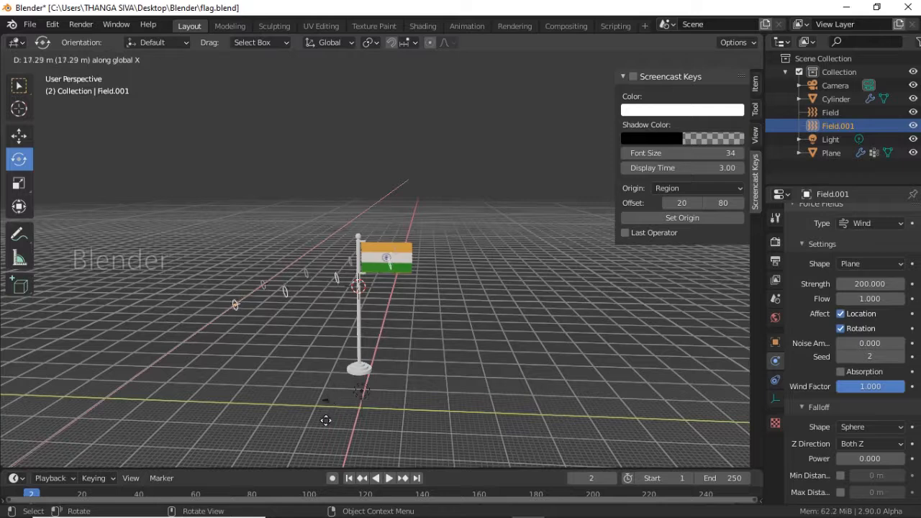
{"action": "left_click", "coordinate": [325, 421]}
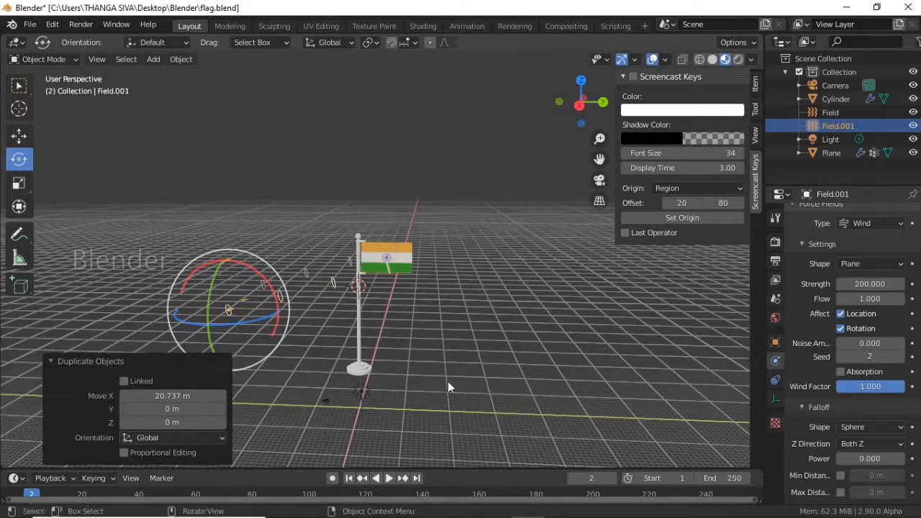
Deselect everything, play the animation to preview the flag with both wind fields, and return the timeline to frame 0
{"action": "middle_click_drag", "start_coordinate": [447, 387], "coordinate": [422, 380]}
{"action": "key", "text": "alt+a"}
{"action": "key", "text": "space"}
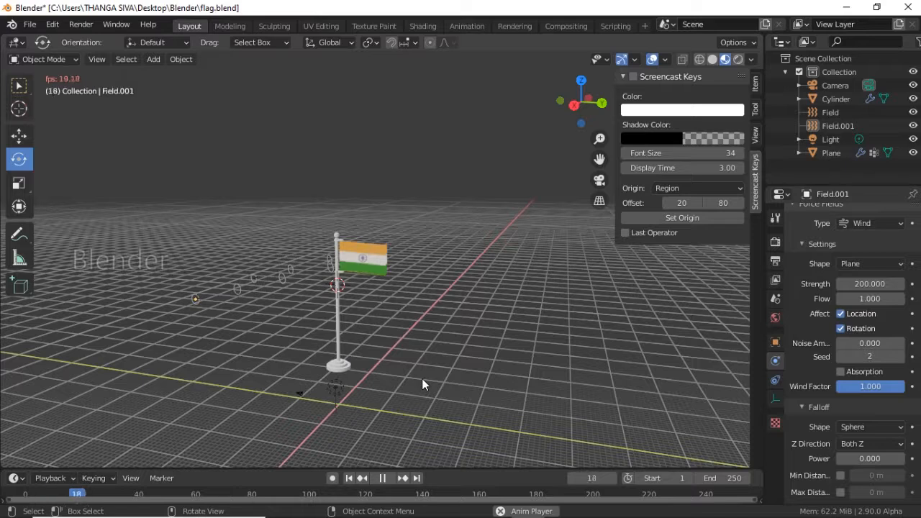
{"action": "middle_click_drag", "start_coordinate": [433, 366], "coordinate": [463, 348]}
{"action": "scroll", "coordinate": [462, 348], "scroll_direction": "up", "scroll_amount": 4}
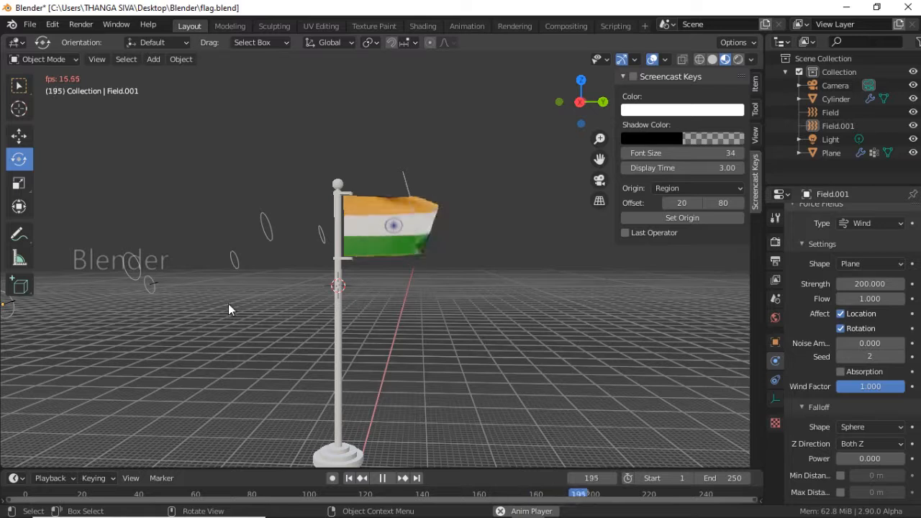
{"action": "scroll", "coordinate": [374, 264], "scroll_direction": "up", "scroll_amount": 2}
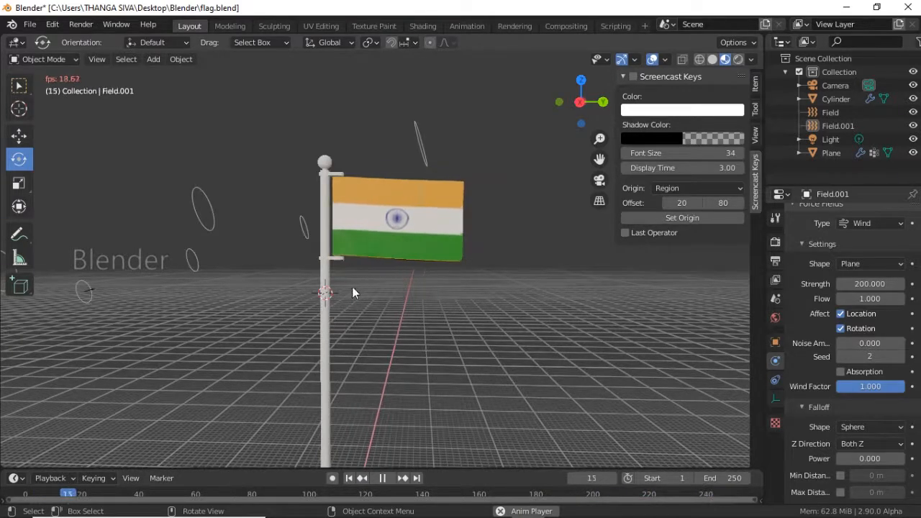
{"action": "key", "text": "space"}
{"action": "left_click", "coordinate": [24, 494]}
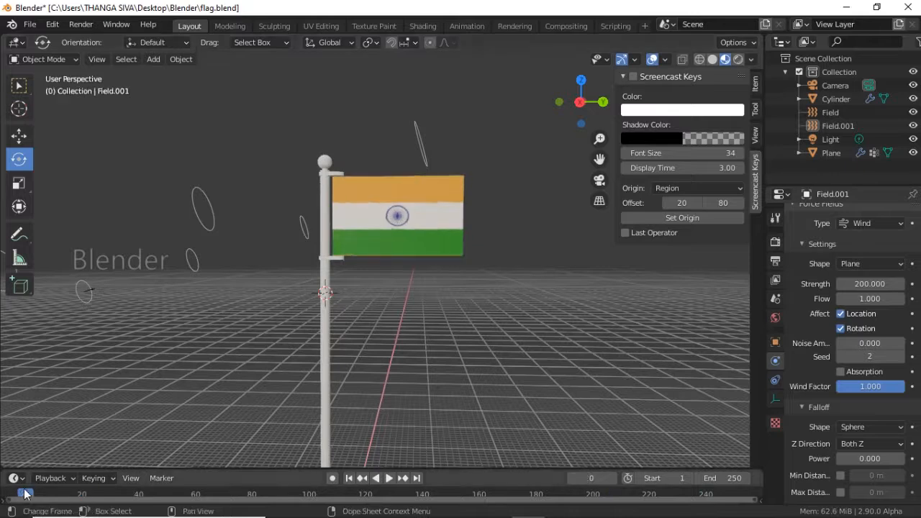
Select the flagpole, enter Edit Mode and show the viewport in Wireframe shading
{"action": "middle_click_drag", "start_coordinate": [430, 299], "coordinate": [344, 225]}
{"action": "left_click", "coordinate": [354, 273]}
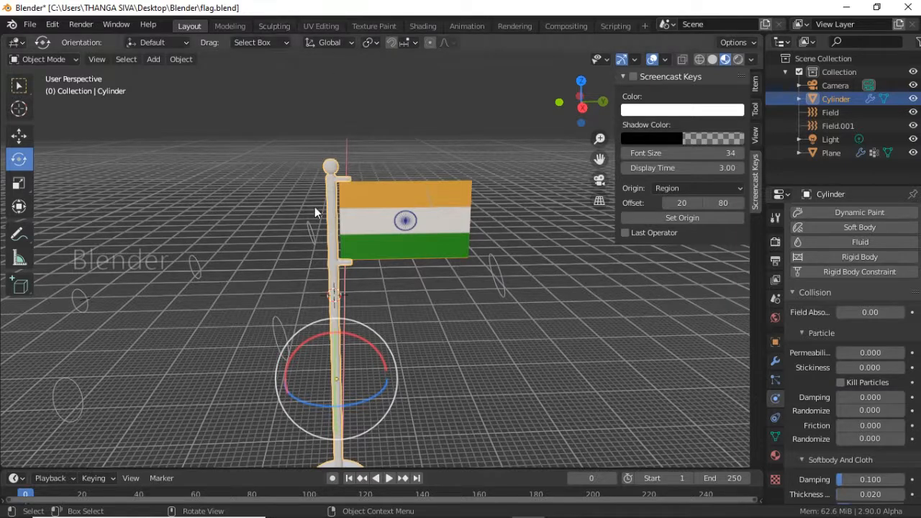
{"action": "left_click", "coordinate": [19, 58]}
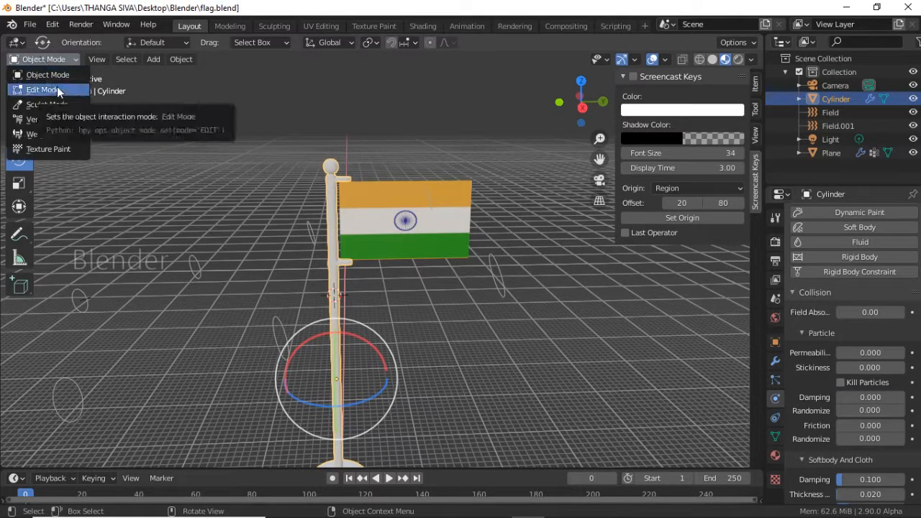
{"action": "left_click", "coordinate": [57, 89]}
{"action": "middle_click_drag", "start_coordinate": [359, 232], "coordinate": [338, 337]}
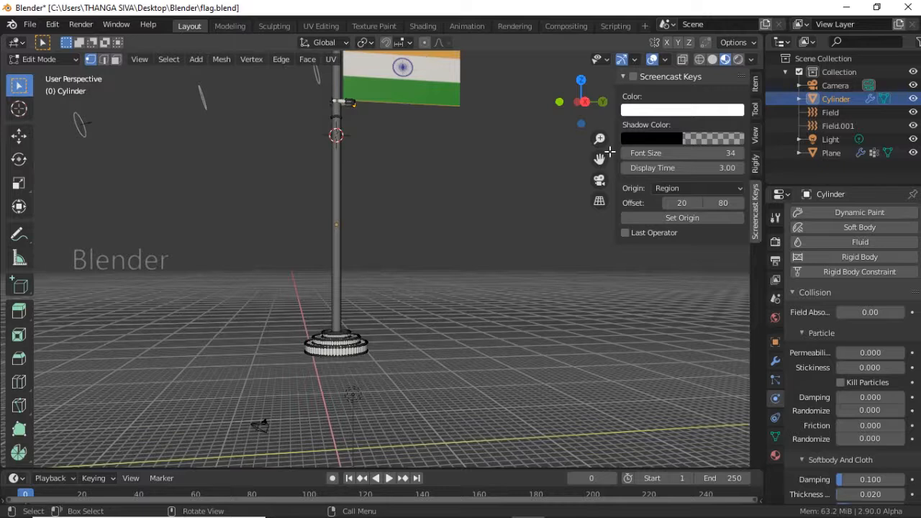
{"action": "key", "text": "KP_1"}
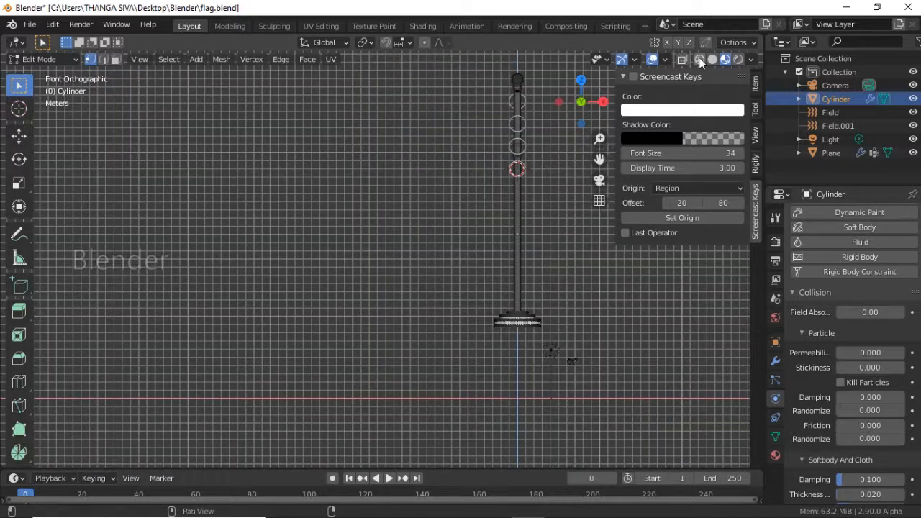
{"action": "key", "text": "KP_3"}
{"action": "scroll", "coordinate": [303, 299], "scroll_direction": "up", "scroll_amount": 2}
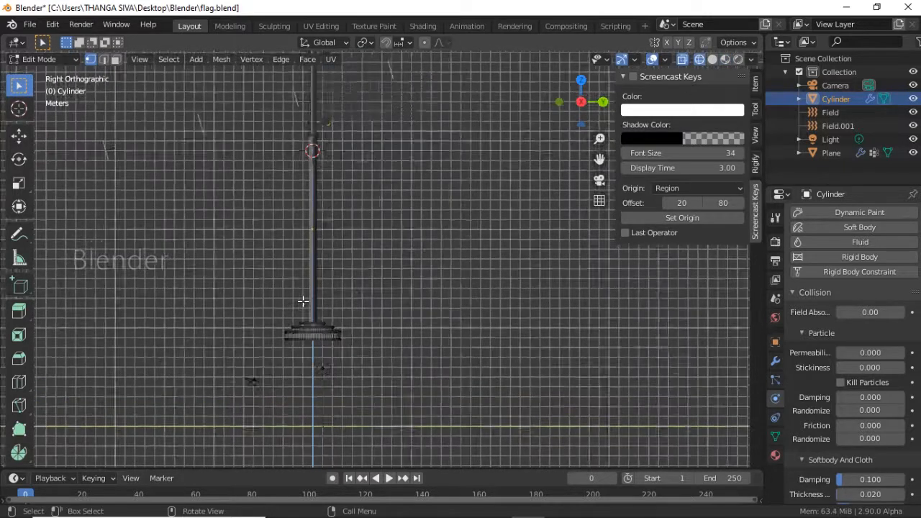
Select all vertices of the flagpole's stepped base in the front orthographic view and separate the selection into its own object
{"action": "middle_click_drag", "start_coordinate": [304, 312], "coordinate": [320, 283], "text": "shift"}
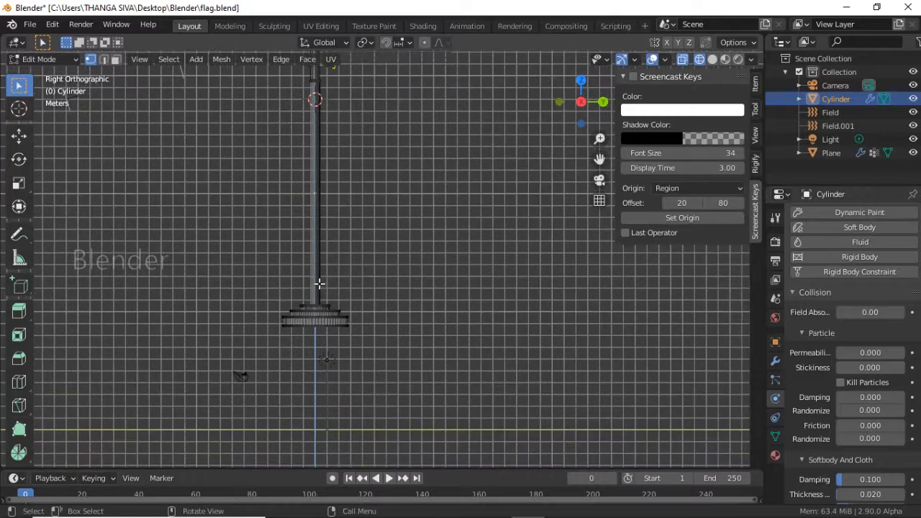
{"action": "key", "text": "KP_1"}
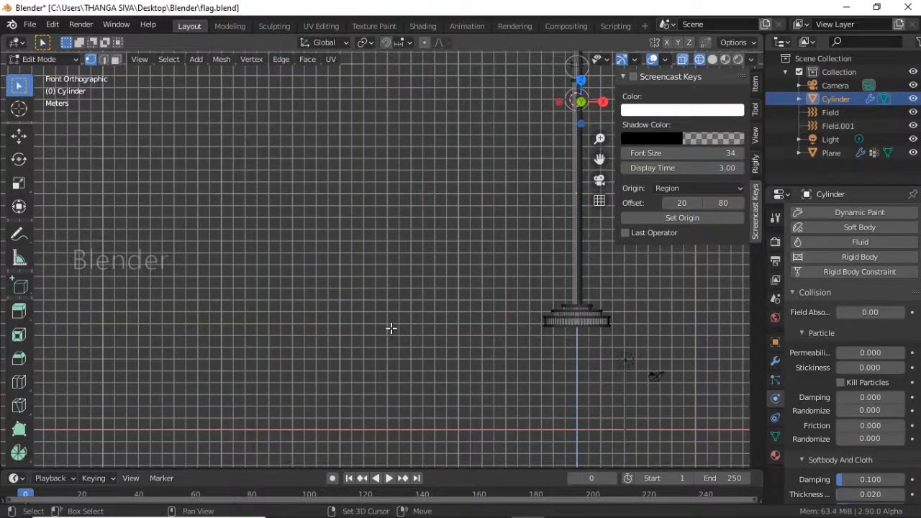
{"action": "middle_click_drag", "start_coordinate": [391, 328], "coordinate": [255, 326], "text": "shift"}
{"action": "scroll", "coordinate": [256, 327], "scroll_direction": "up", "scroll_amount": 1}
{"action": "scroll", "coordinate": [271, 300], "scroll_direction": "up", "scroll_amount": 2}
{"action": "middle_click_drag", "start_coordinate": [340, 317], "coordinate": [259, 250], "text": "shift"}
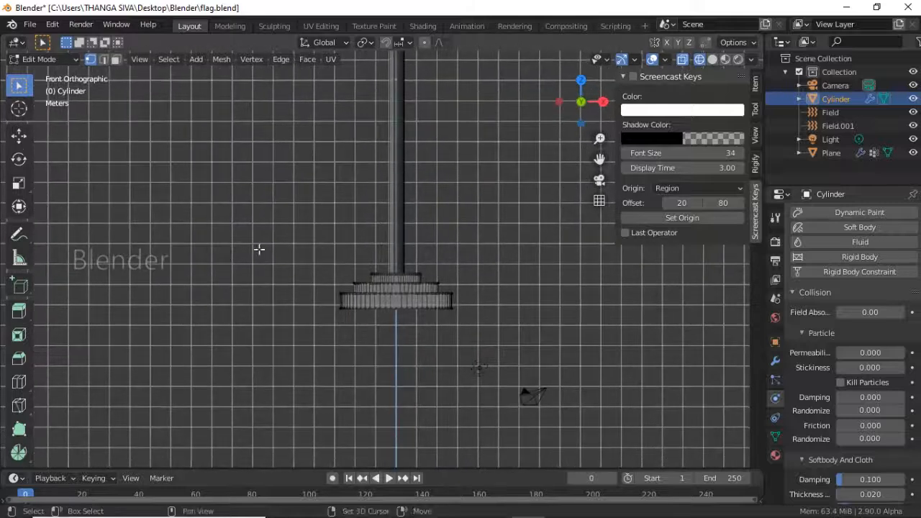
{"action": "left_click_drag", "start_coordinate": [309, 256], "coordinate": [471, 365]}
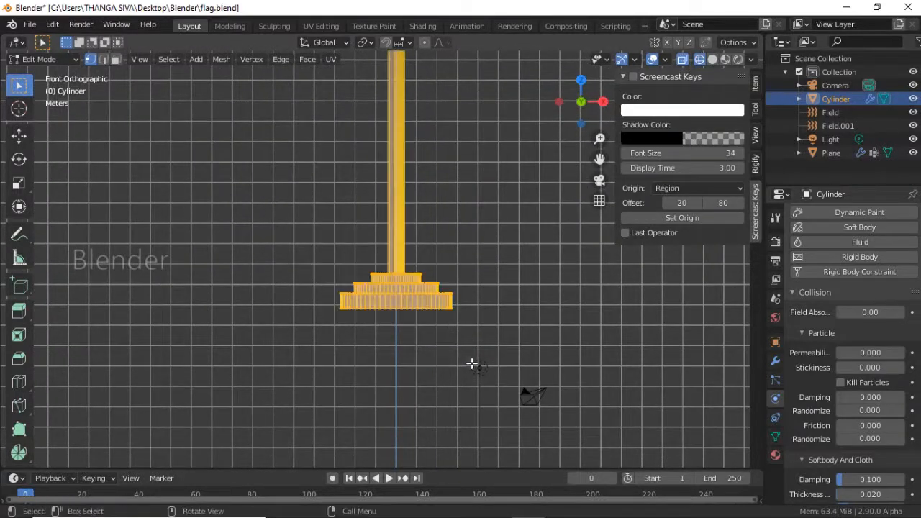
{"action": "left_click", "coordinate": [499, 333]}
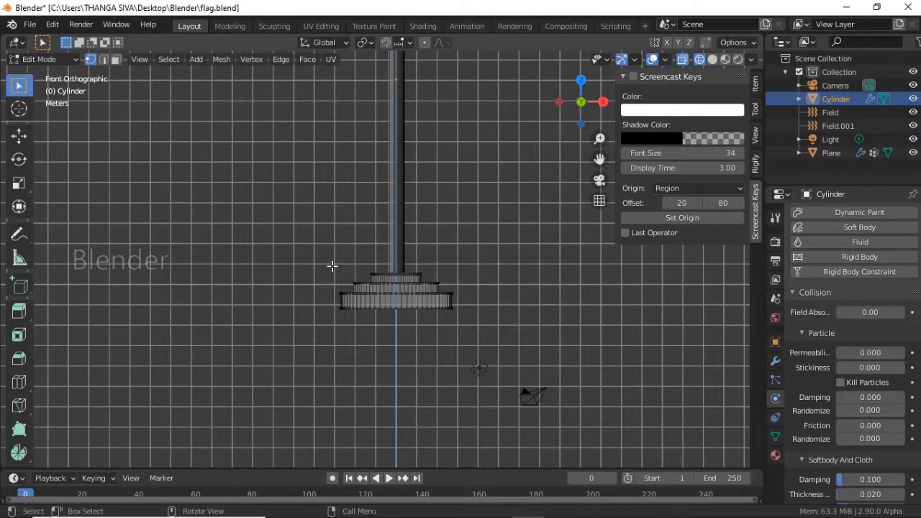
{"action": "left_click_drag", "start_coordinate": [352, 274], "coordinate": [270, 320]}
{"action": "left_click_drag", "start_coordinate": [358, 271], "coordinate": [378, 290]}
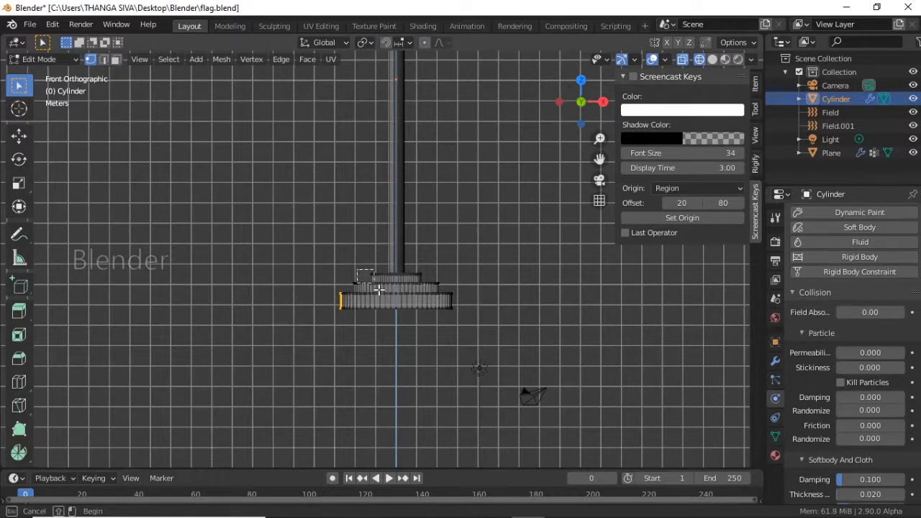
{"action": "left_click_drag", "start_coordinate": [397, 322], "coordinate": [460, 373]}
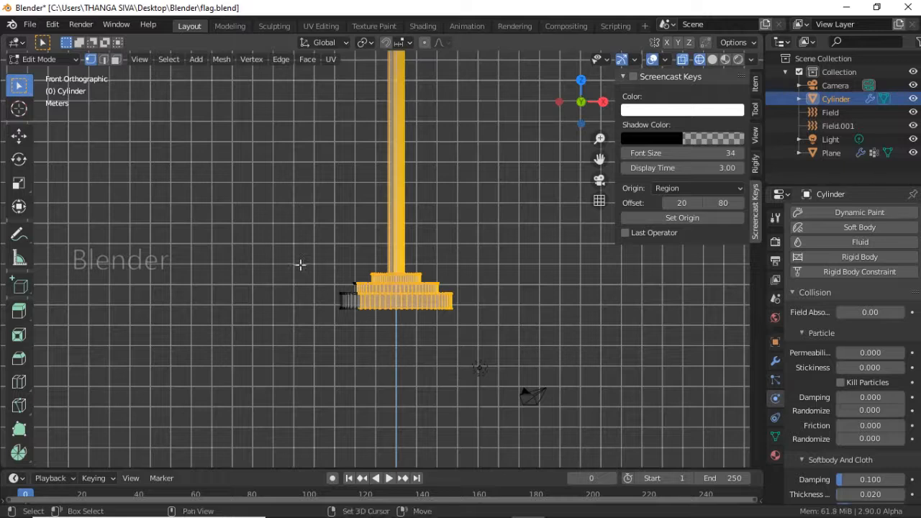
{"action": "left_click_drag", "start_coordinate": [301, 265], "coordinate": [497, 404], "text": "shift"}
{"action": "scroll", "coordinate": [435, 335], "scroll_direction": "down", "scroll_amount": 2}
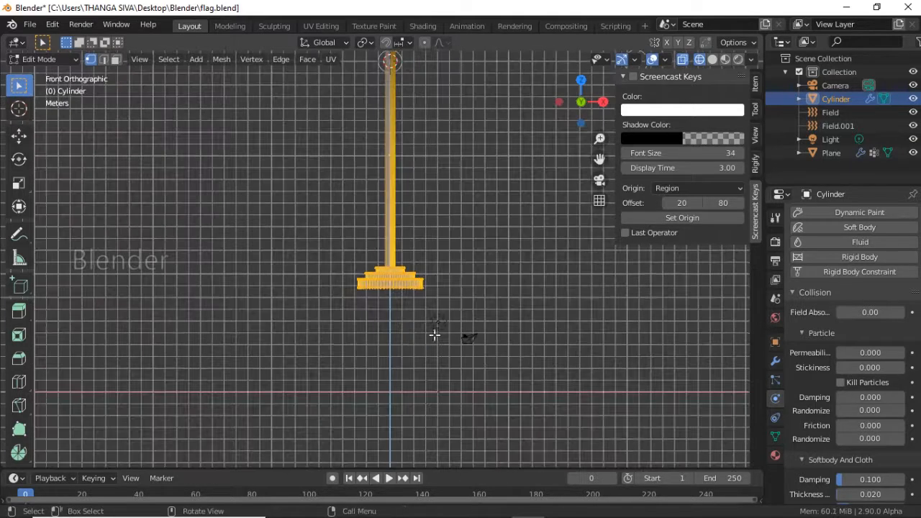
{"action": "middle_click_drag", "start_coordinate": [434, 334], "coordinate": [399, 331]}
{"action": "key", "text": "p"}
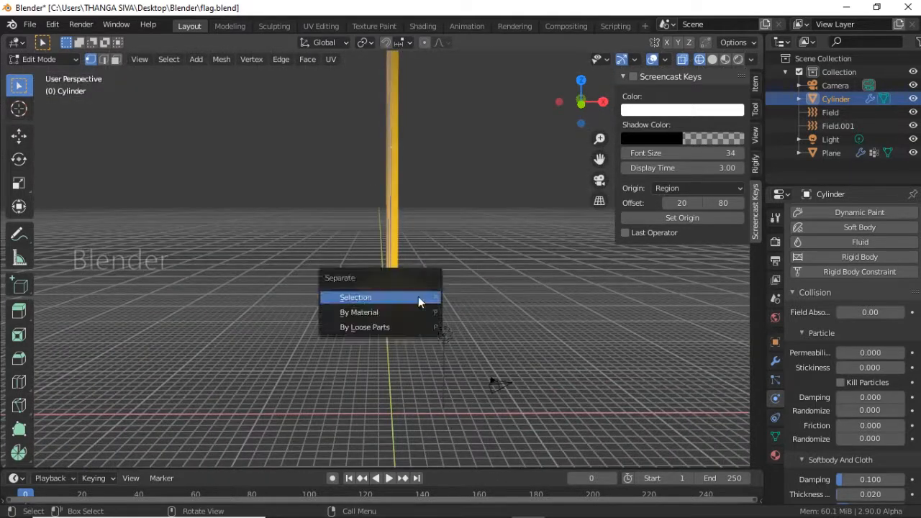
{"action": "left_click", "coordinate": [418, 295]}
Return to Object Mode and select the pole above the separated base
{"action": "left_click", "coordinate": [51, 59]}
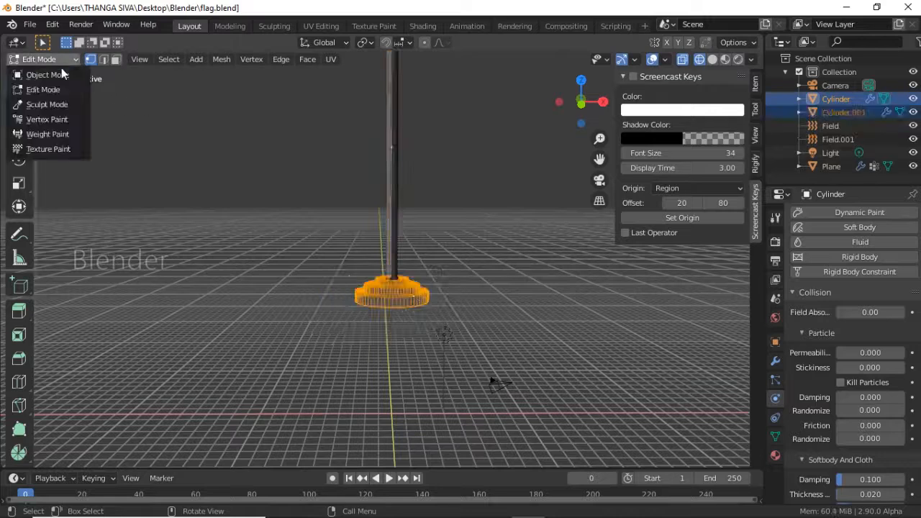
{"action": "left_click", "coordinate": [36, 74]}
{"action": "scroll", "coordinate": [382, 305], "scroll_direction": "down", "scroll_amount": 3}
{"action": "left_click", "coordinate": [396, 224]}
{"action": "left_click", "coordinate": [391, 202]}
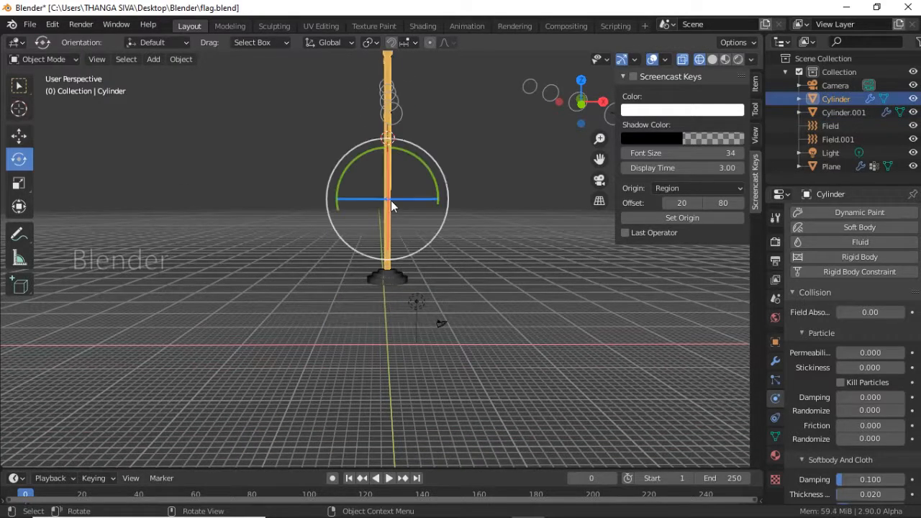
Switch the viewport from wireframe to Material Preview shading with the whole flag, pole and base in view
{"action": "key", "text": "KP_Decimal"}
{"action": "middle_click_drag", "start_coordinate": [300, 311], "coordinate": [354, 319]}
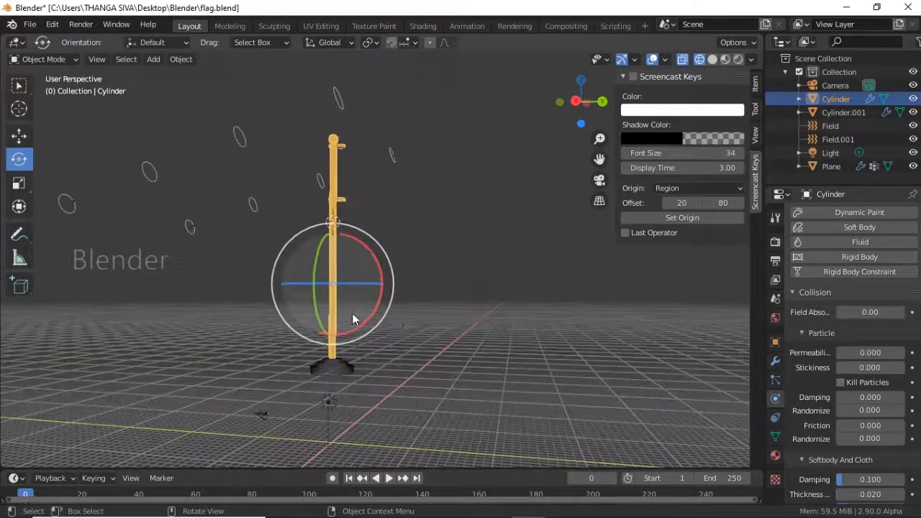
{"action": "middle_click_drag", "start_coordinate": [440, 387], "coordinate": [540, 417]}
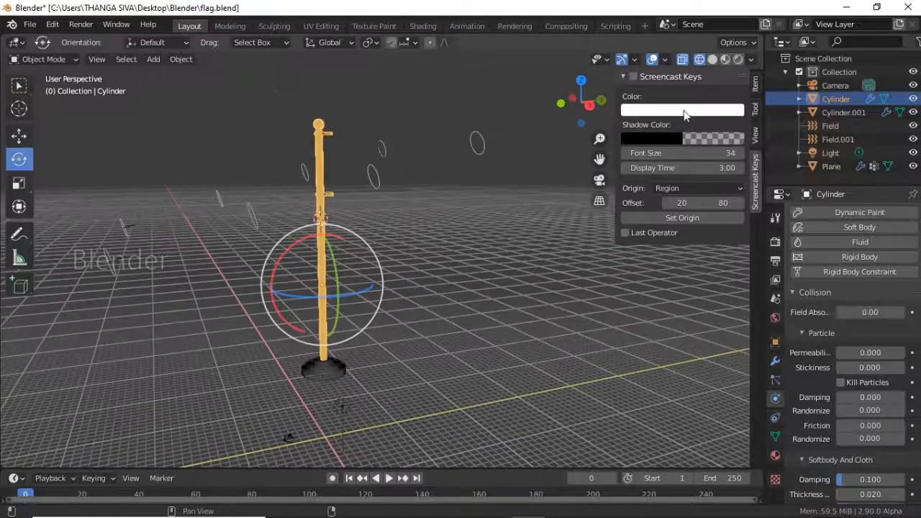
{"action": "left_click", "coordinate": [713, 59]}
{"action": "middle_click_drag", "start_coordinate": [577, 190], "coordinate": [547, 196]}
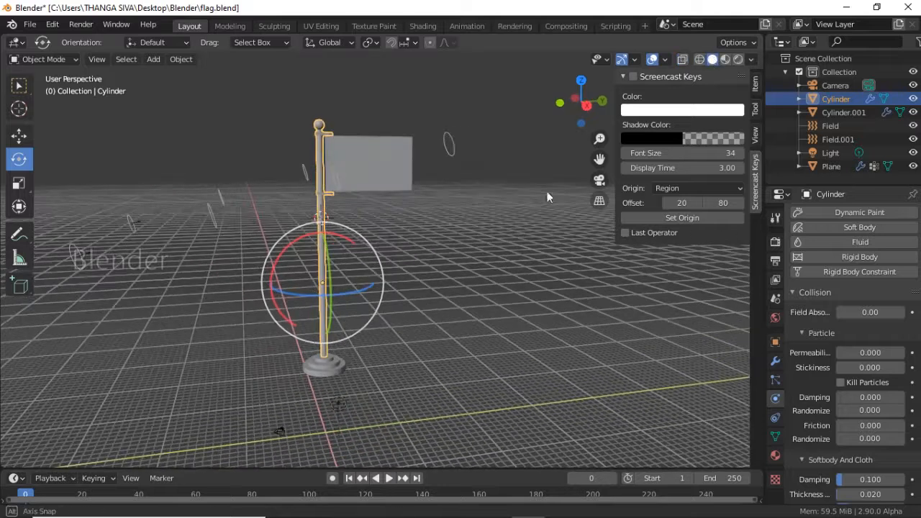
{"action": "left_click", "coordinate": [724, 58]}
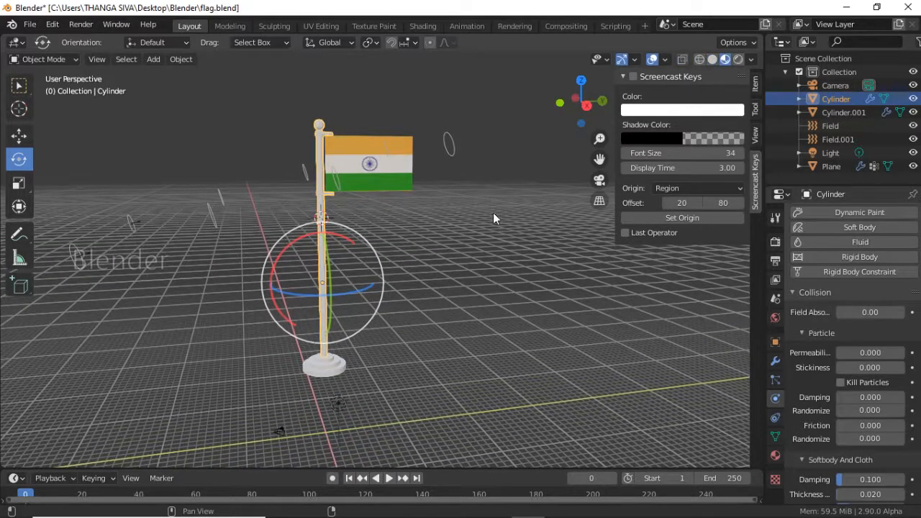
{"action": "middle_click_drag", "start_coordinate": [493, 213], "coordinate": [423, 239]}
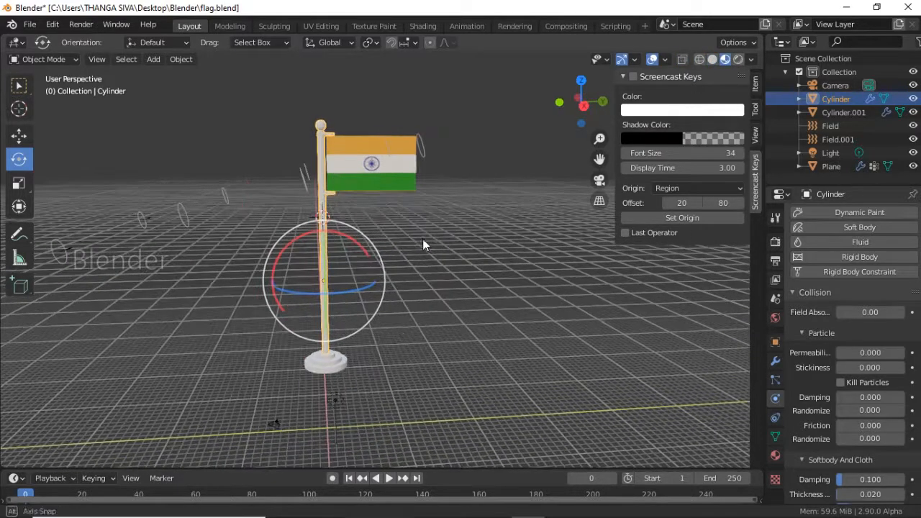
Go to the Shading workspace and create a new material for the pole
{"action": "left_click", "coordinate": [422, 26]}
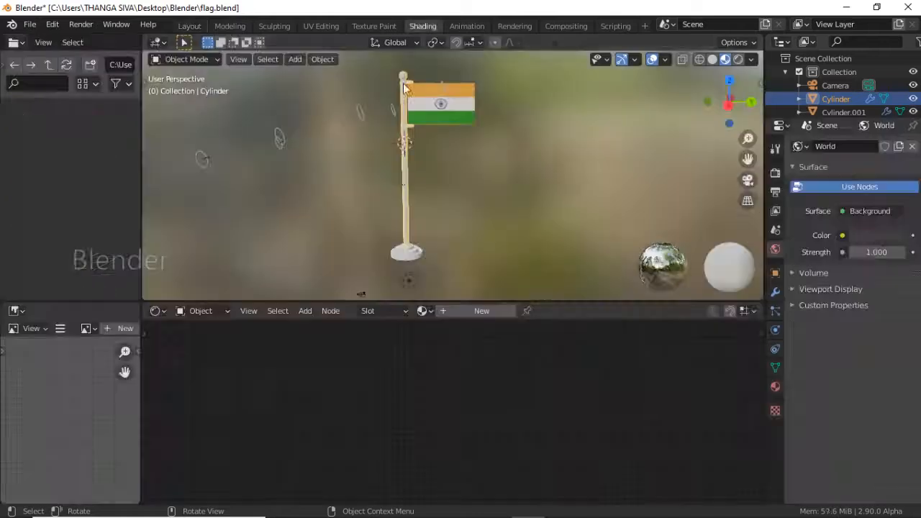
{"action": "left_click", "coordinate": [455, 317]}
{"action": "key", "text": "shift+a"}
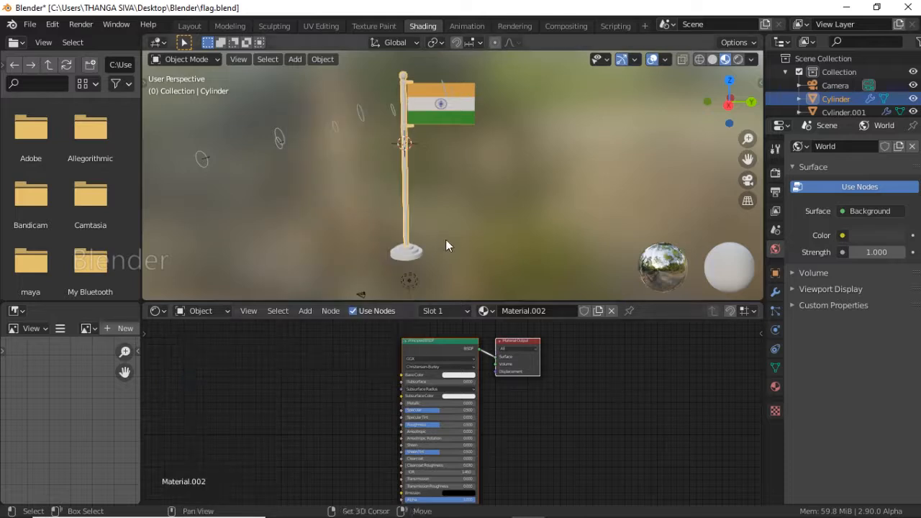
Set Metallic to 1.000 in the pole material's Principled BSDF and deselect the pole
{"action": "middle_click_drag", "start_coordinate": [469, 199], "coordinate": [472, 223], "text": "shift"}
{"action": "left_click", "coordinate": [472, 223]}
{"action": "scroll", "coordinate": [472, 223], "scroll_direction": "up", "scroll_amount": 1}
{"action": "left_click", "coordinate": [401, 201]}
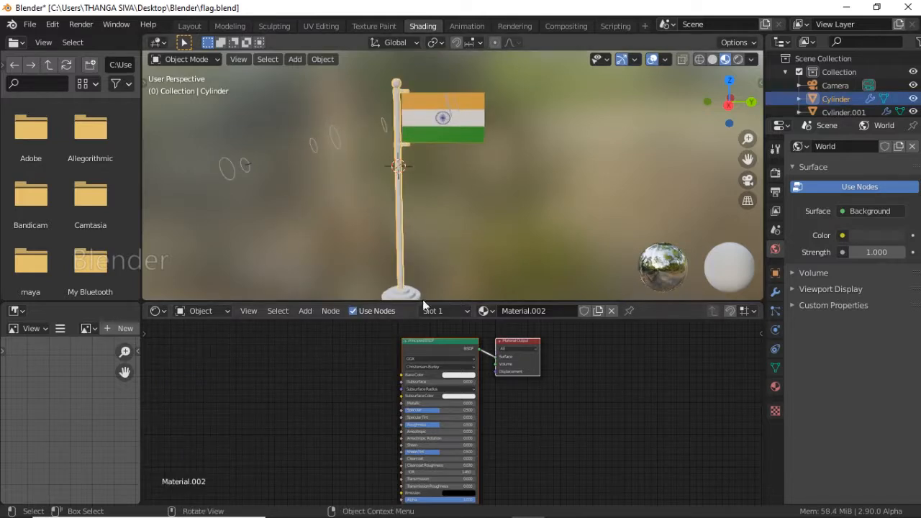
{"action": "scroll", "coordinate": [431, 376], "scroll_direction": "up", "scroll_amount": 3}
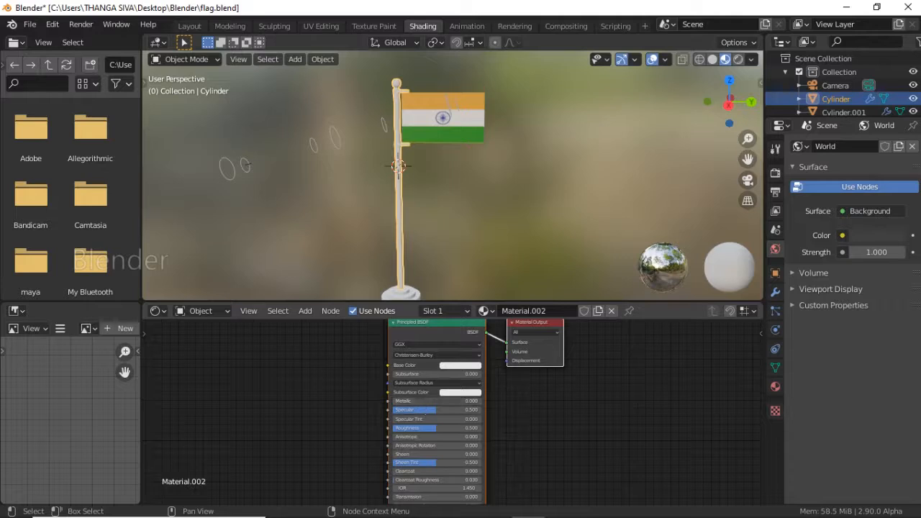
{"action": "left_click_drag", "start_coordinate": [454, 401], "coordinate": [482, 401]}
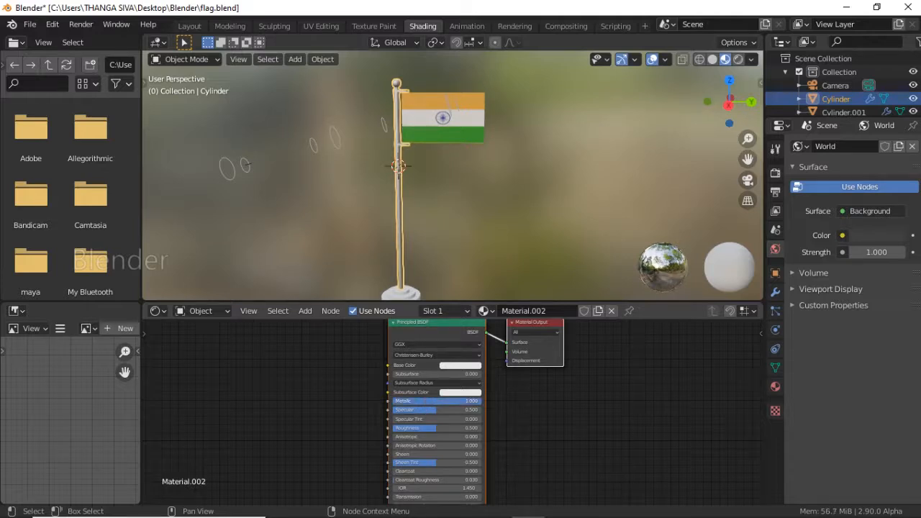
{"action": "left_click", "coordinate": [513, 256]}
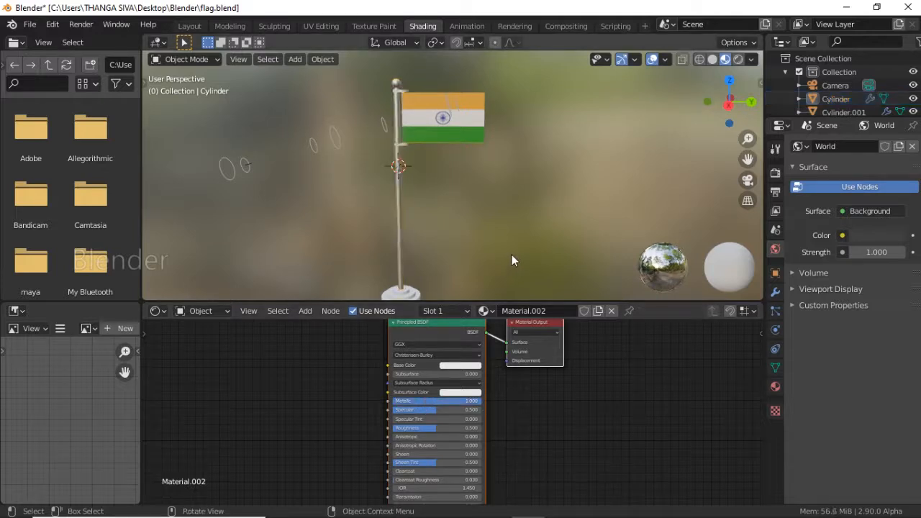
Select the stepped base of the pole and create a new material for it
{"action": "middle_click_drag", "start_coordinate": [457, 248], "coordinate": [424, 259]}
{"action": "left_click", "coordinate": [379, 264]}
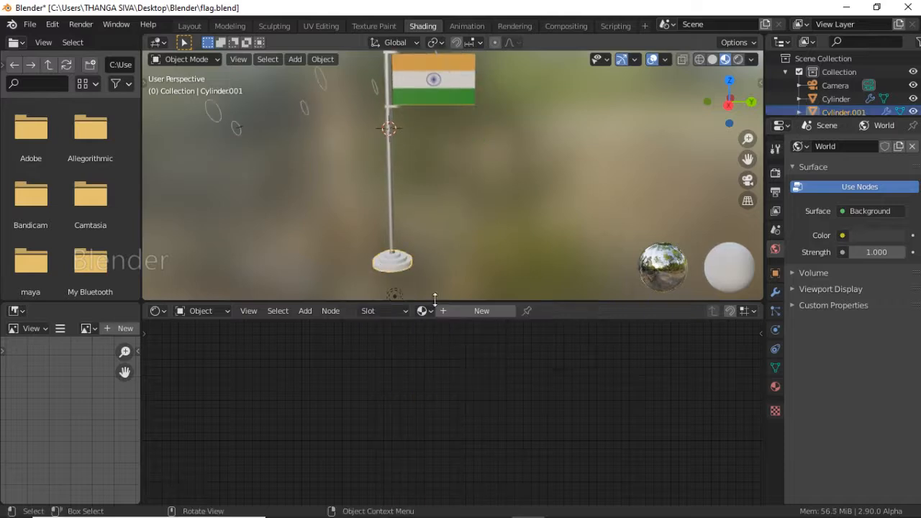
{"action": "left_click", "coordinate": [458, 312]}
Add an Image Texture node to the base's material and connect its Color output to the Principled BSDF's Base Color
{"action": "key", "text": "shift+a"}
{"action": "mouse_move", "coordinate": [276, 381]}
{"action": "left_click", "coordinate": [262, 359]}
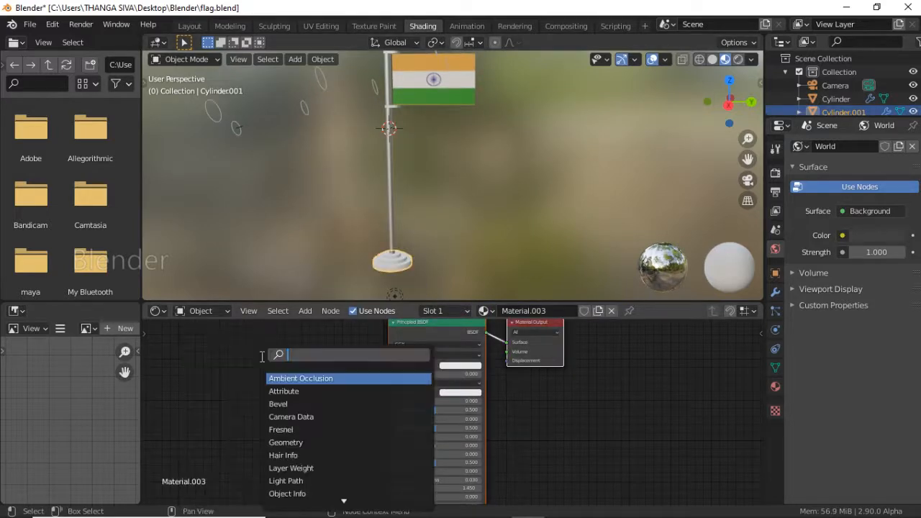
{"action": "type", "text": "u"}
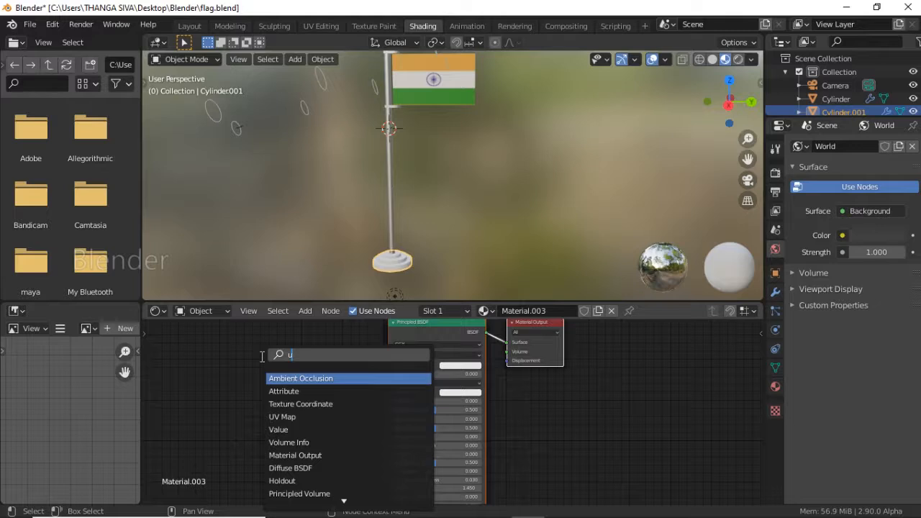
{"action": "key", "text": "BackSpace"}
{"action": "type", "text": "im"}
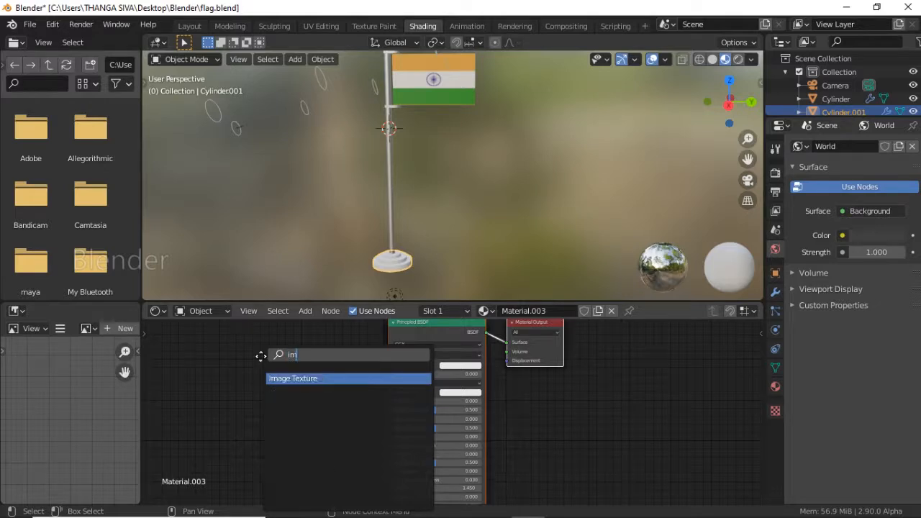
{"action": "key", "text": "Return"}
{"action": "left_click", "coordinate": [260, 357]}
{"action": "left_click_drag", "start_coordinate": [337, 372], "coordinate": [390, 365]}
{"action": "scroll", "coordinate": [439, 262], "scroll_direction": "up", "scroll_amount": 1}
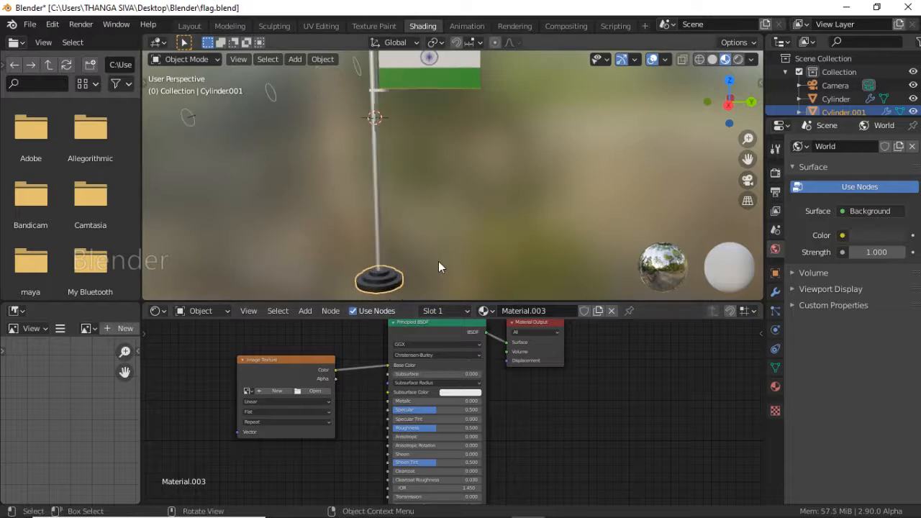
{"action": "middle_click_drag", "start_coordinate": [461, 209], "coordinate": [459, 230]}
{"action": "scroll", "coordinate": [459, 230], "scroll_direction": "down", "scroll_amount": 4}
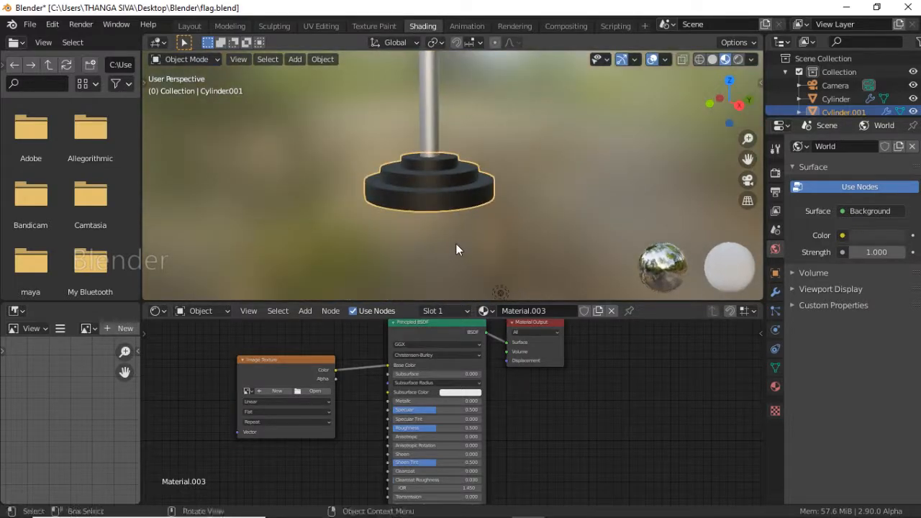
Return to the Layout workspace, select the flag plane and show its modifiers
{"action": "left_click", "coordinate": [190, 26]}
{"action": "mouse_move", "coordinate": [422, 247]}
{"action": "middle_mouse_down"}
{"action": "mouse_move", "coordinate": [501, 265]}
{"action": "mouse_move", "coordinate": [488, 215]}
{"action": "mouse_move", "coordinate": [473, 260]}
{"action": "middle_mouse_up"}
{"action": "scroll", "coordinate": [482, 239], "scroll_direction": "down", "scroll_amount": 1}
{"action": "left_click", "coordinate": [375, 142]}
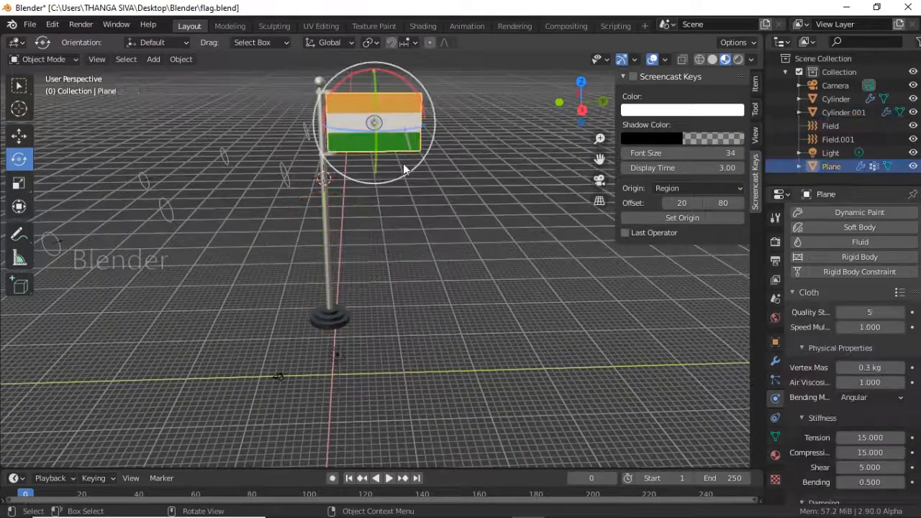
{"action": "middle_click_drag", "start_coordinate": [404, 169], "coordinate": [475, 259]}
{"action": "left_click", "coordinate": [776, 363]}
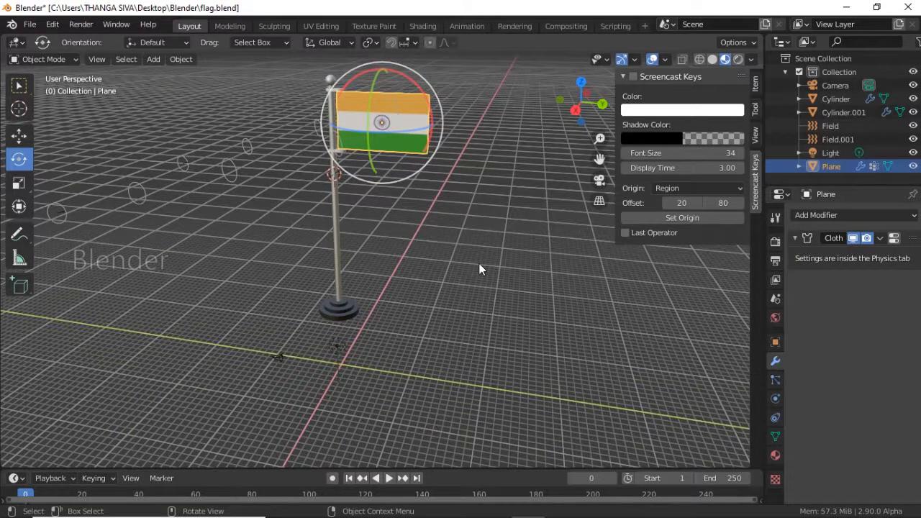
Deselect the flag, play the animation to check the cloth motion up close, and return to frame 0
{"action": "middle_click_drag", "start_coordinate": [479, 264], "coordinate": [476, 334], "text": "shift"}
{"action": "left_click", "coordinate": [529, 270]}
{"action": "middle_click_drag", "start_coordinate": [563, 251], "coordinate": [299, 314]}
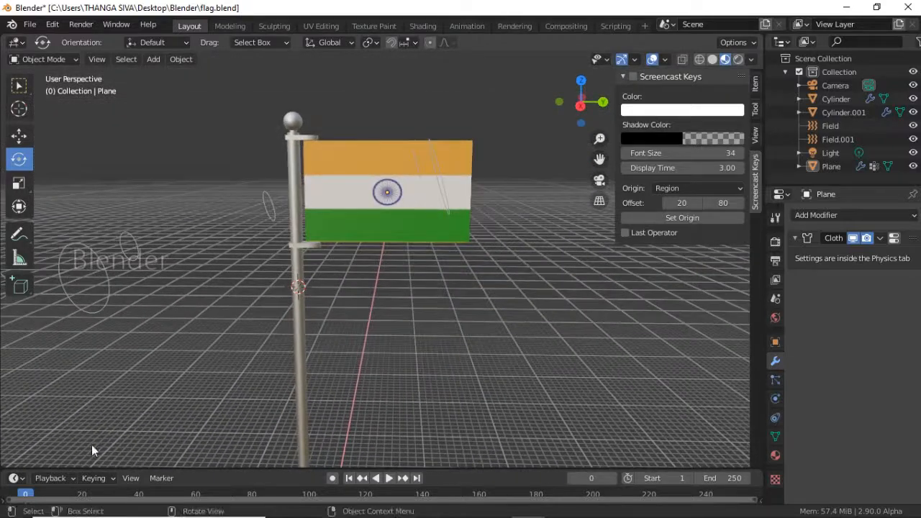
{"action": "key", "text": "space"}
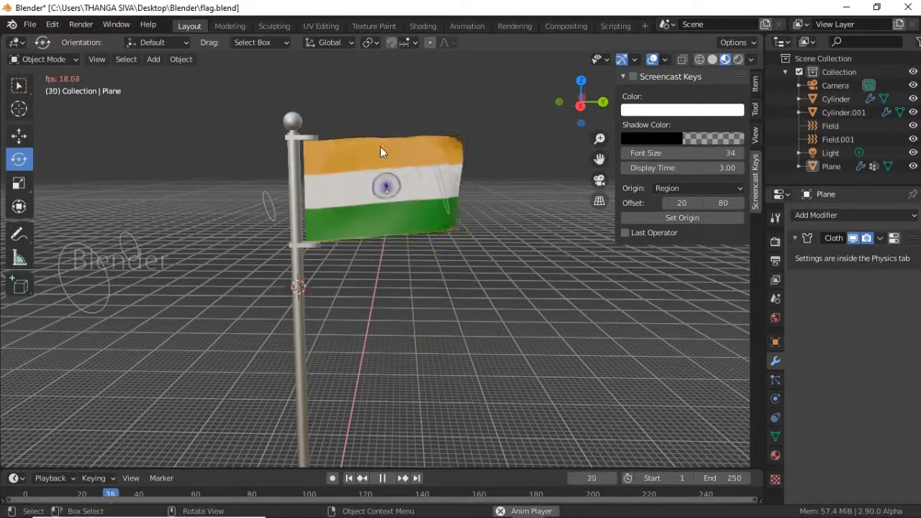
{"action": "key", "text": "space"}
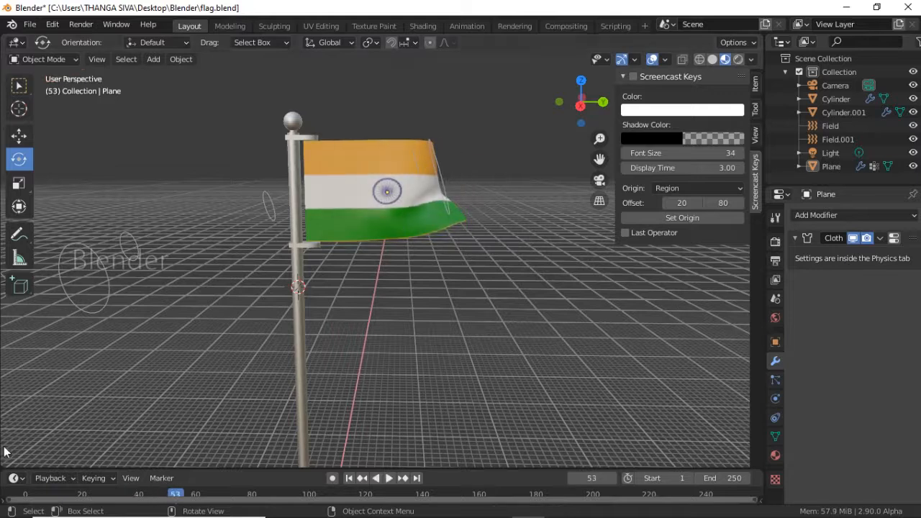
{"action": "left_click", "coordinate": [25, 494]}
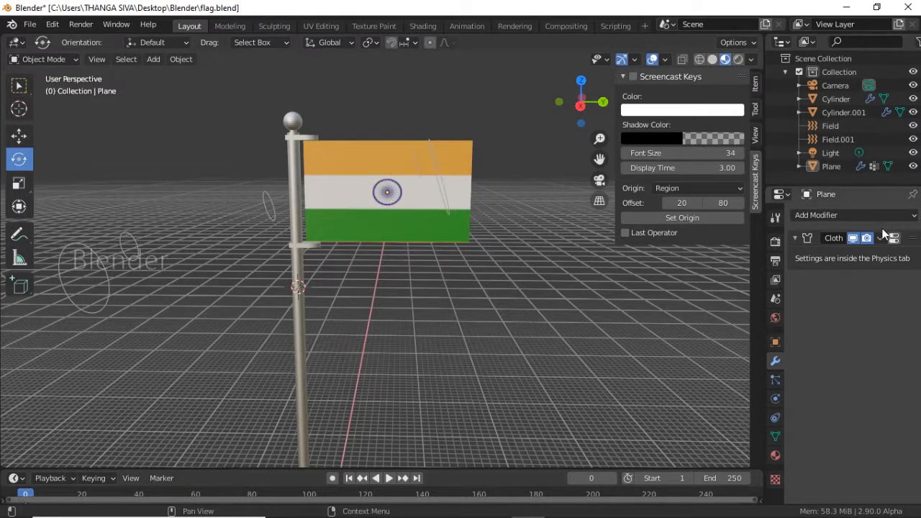
Add a Subdivision Surface modifier to the flag, preview the animation with it, and return to frame 0
{"action": "left_click", "coordinate": [819, 216]}
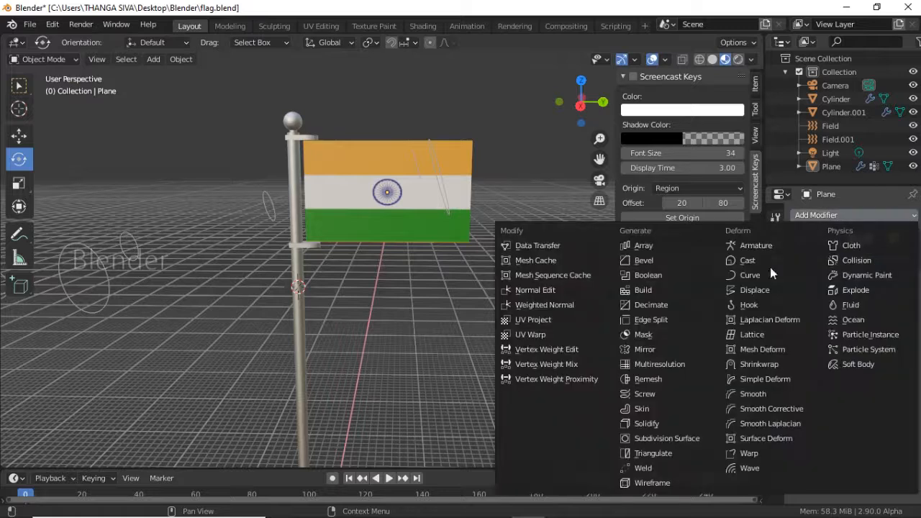
{"action": "left_click", "coordinate": [679, 437]}
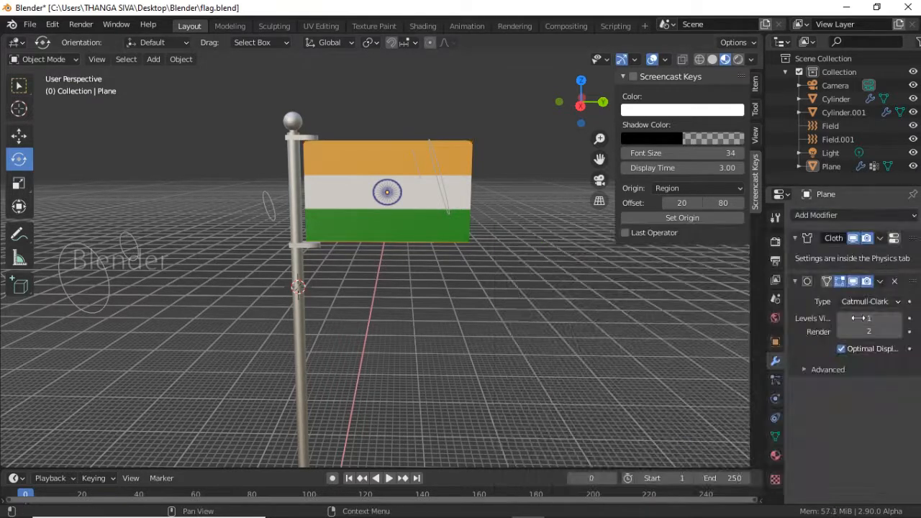
{"action": "middle_click_drag", "start_coordinate": [413, 311], "coordinate": [393, 324]}
{"action": "key", "text": "space"}
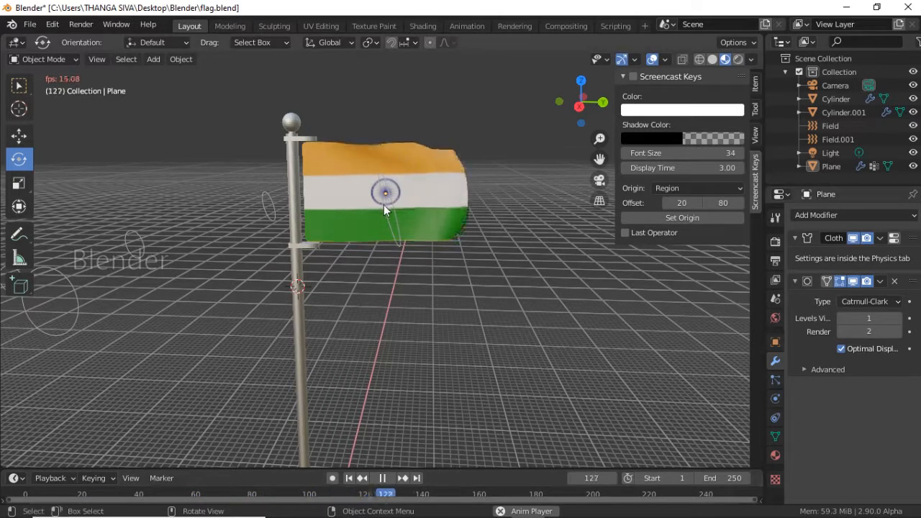
{"action": "key", "text": "space"}
{"action": "left_click", "coordinate": [26, 494]}
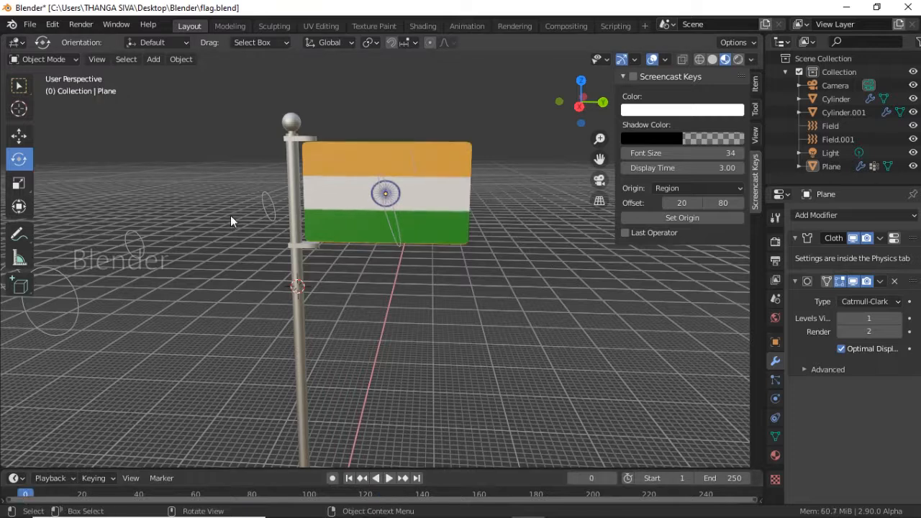
Apply Shade Smooth to the flag, then deselect it and preview the waving animation, stopping at frame 63
{"action": "left_click", "coordinate": [363, 180]}
{"action": "right_click", "coordinate": [364, 177]}
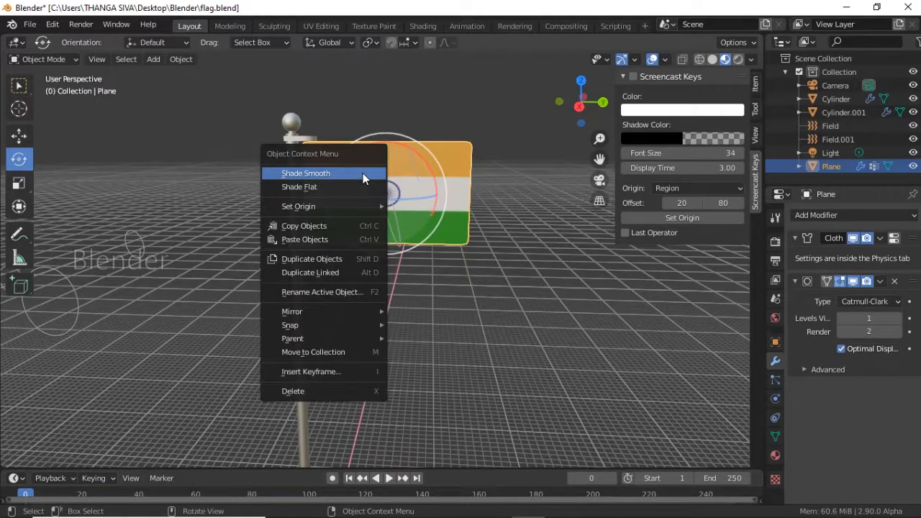
{"action": "key", "text": "space"}
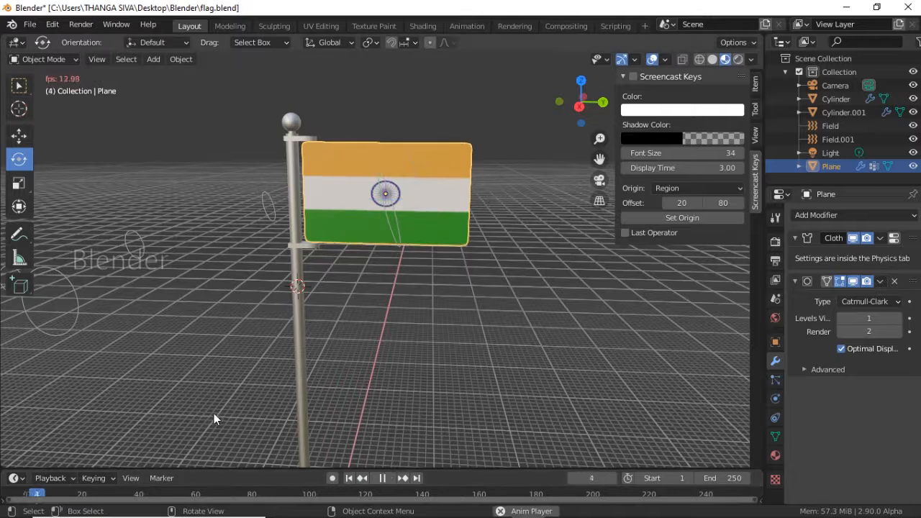
{"action": "left_click", "coordinate": [404, 380]}
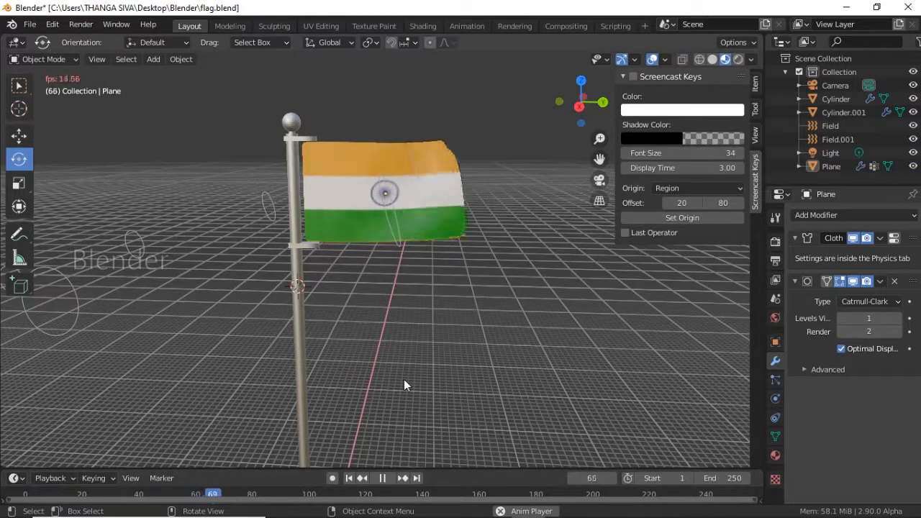
{"action": "key", "text": "space"}
{"action": "middle_click_drag", "start_coordinate": [495, 360], "coordinate": [403, 359]}
{"action": "key", "text": "shift+Left"}
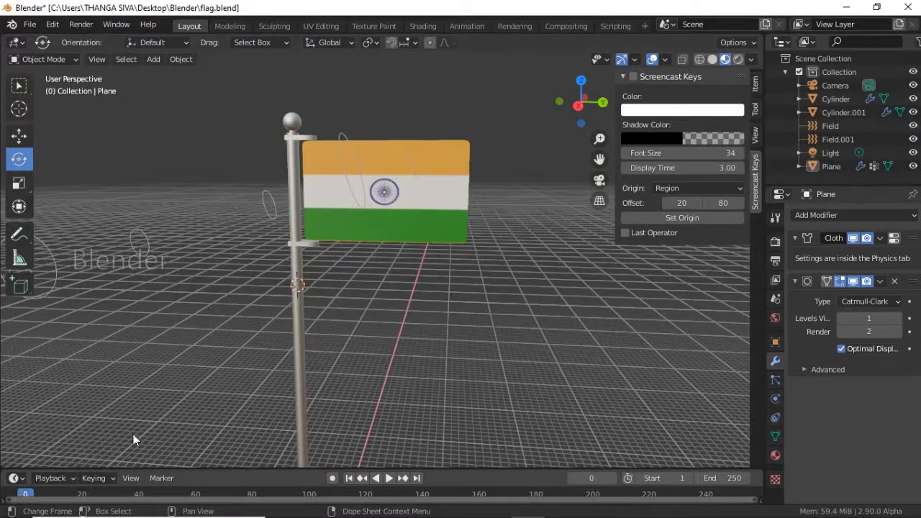
{"action": "key", "text": "space"}
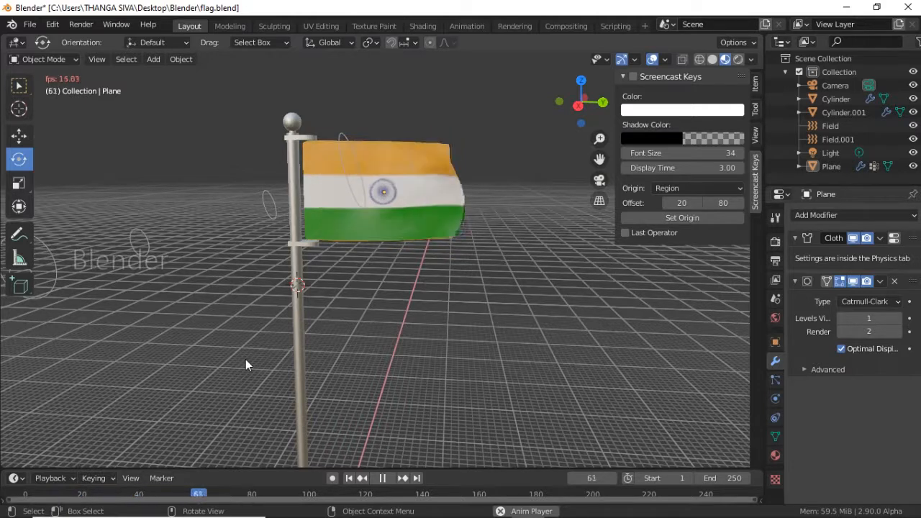
{"action": "key", "text": "space"}
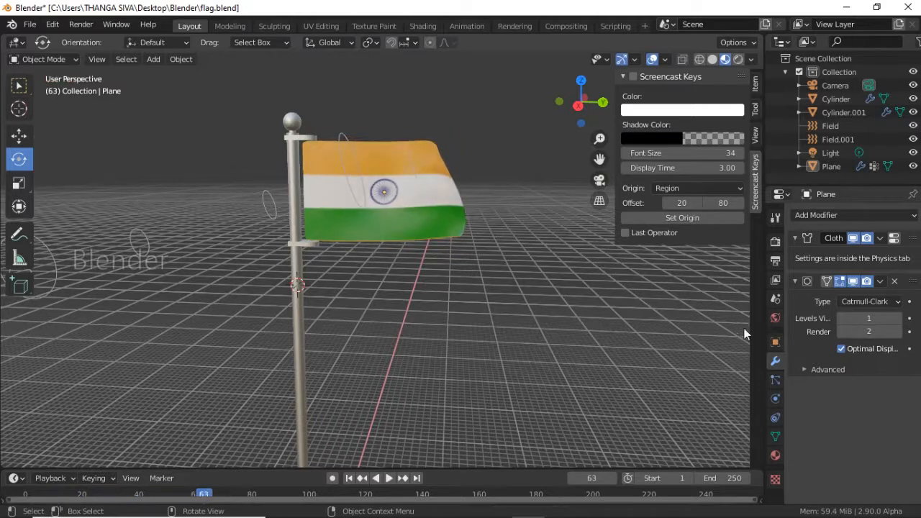
Set the render output path to the Render folder on the Desktop
{"action": "left_click", "coordinate": [776, 242]}
{"action": "scroll", "coordinate": [802, 254], "scroll_direction": "down", "scroll_amount": 2}
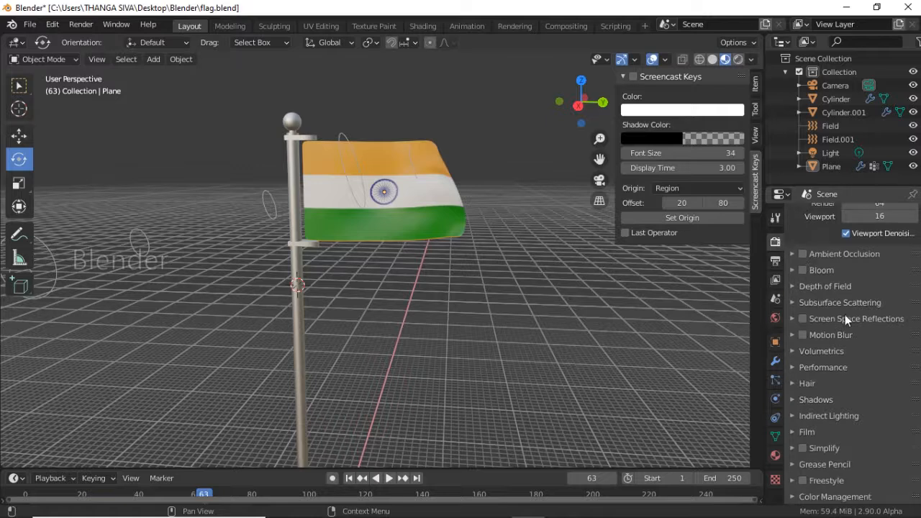
{"action": "scroll", "coordinate": [846, 319], "scroll_direction": "up", "scroll_amount": 2}
{"action": "scroll", "coordinate": [813, 250], "scroll_direction": "down", "scroll_amount": 2}
{"action": "left_click", "coordinate": [775, 263]}
{"action": "scroll", "coordinate": [872, 382], "scroll_direction": "down", "scroll_amount": 4}
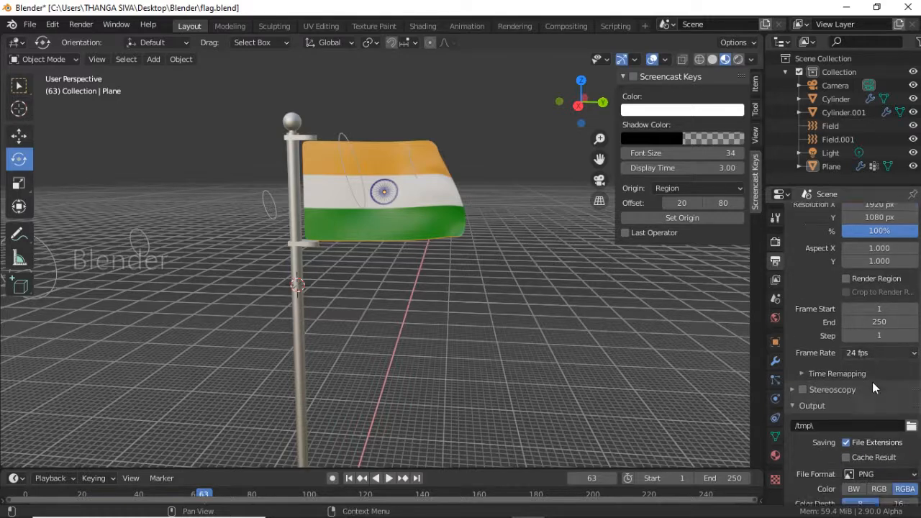
{"action": "left_click", "coordinate": [911, 346]}
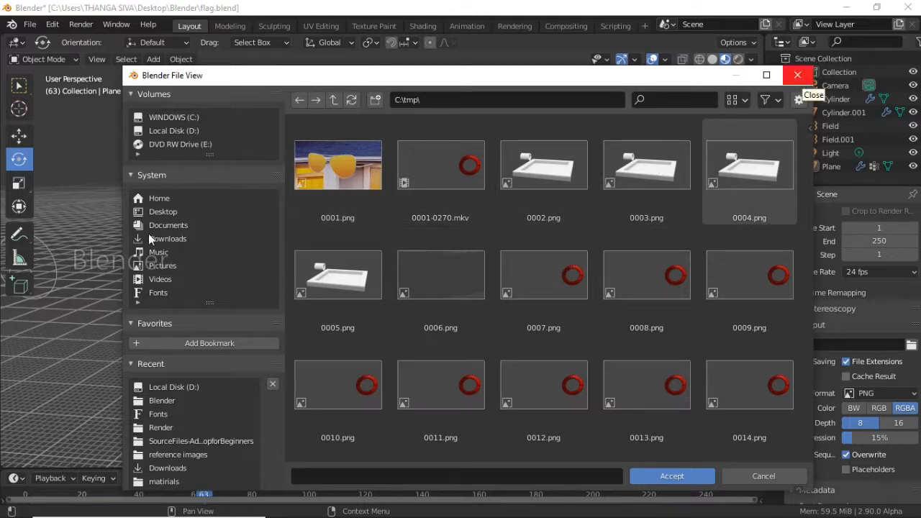
{"action": "left_click", "coordinate": [150, 212]}
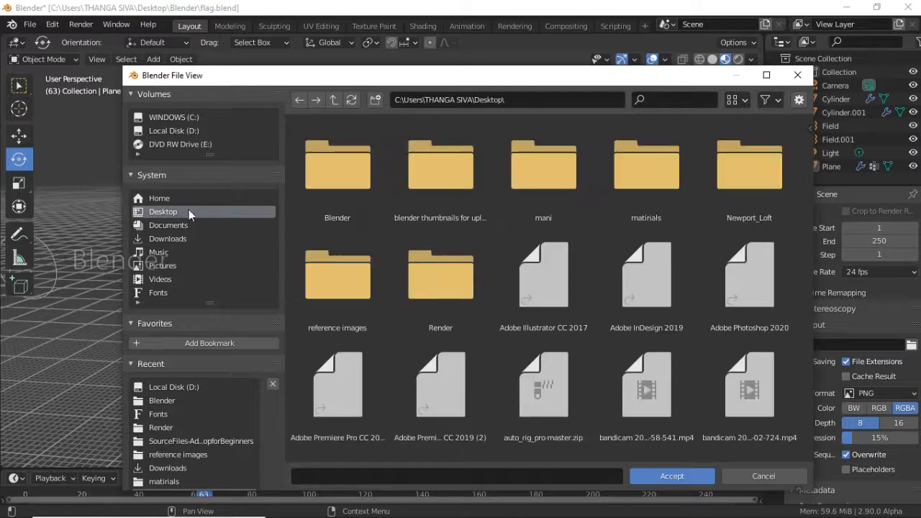
{"action": "left_click", "coordinate": [453, 309]}
{"action": "left_click", "coordinate": [644, 478]}
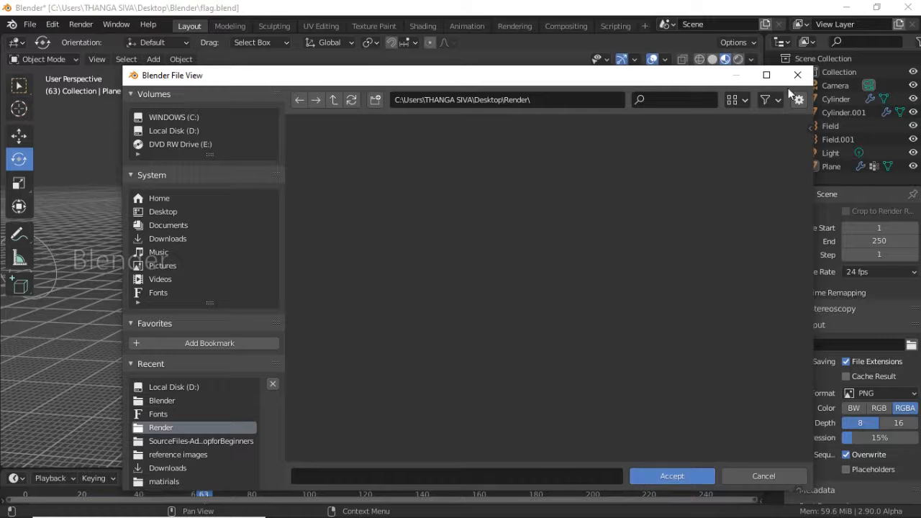
{"action": "left_click", "coordinate": [693, 478]}
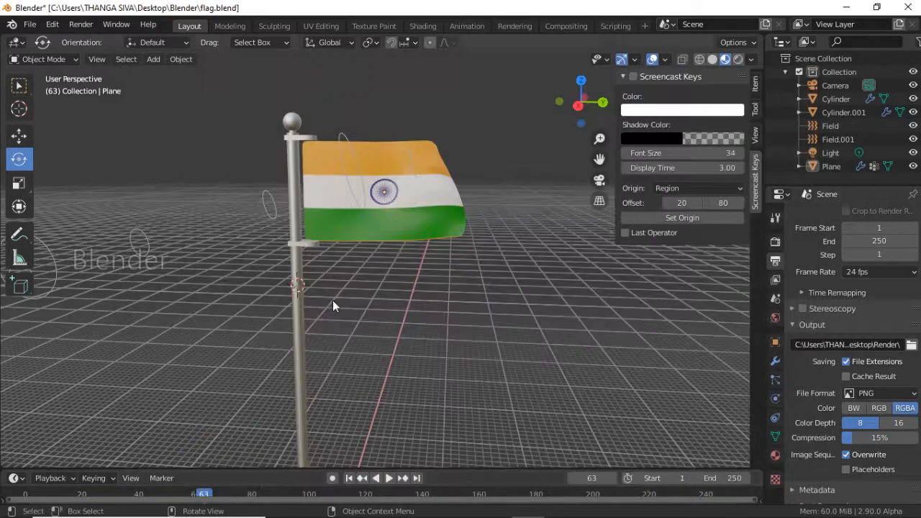
Check the output file format and frame rate options, and view the whole flagpole down to its base
{"action": "left_click", "coordinate": [900, 394]}
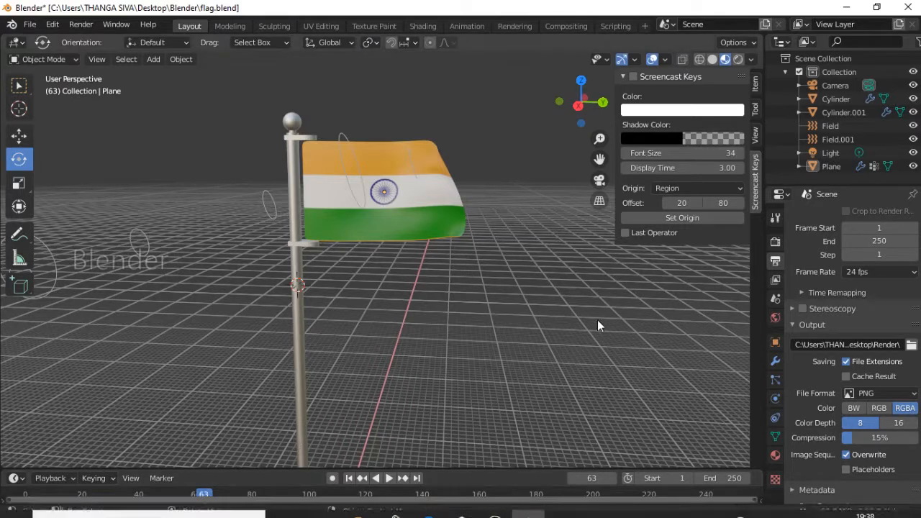
{"action": "middle_click_drag", "start_coordinate": [554, 308], "coordinate": [554, 312]}
{"action": "scroll", "coordinate": [555, 312], "scroll_direction": "up", "scroll_amount": 1}
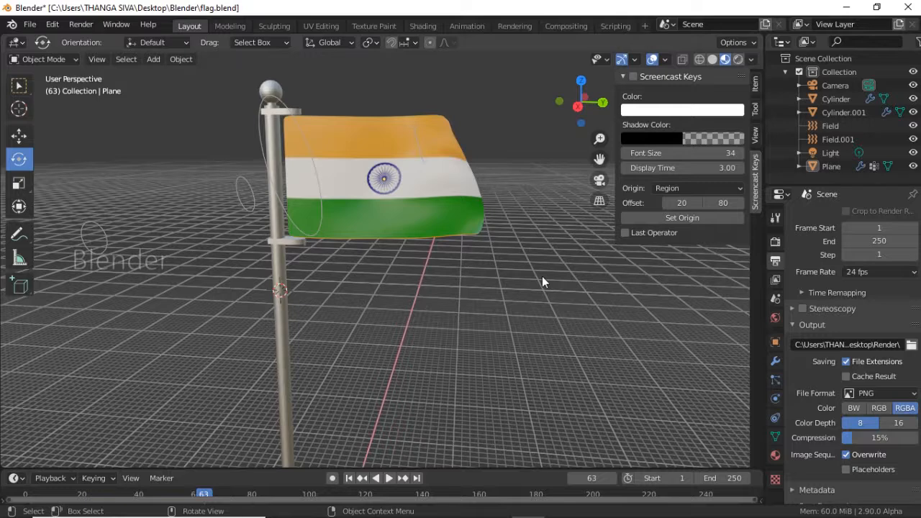
{"action": "middle_click_drag", "start_coordinate": [542, 276], "coordinate": [541, 233]}
{"action": "scroll", "coordinate": [541, 233], "scroll_direction": "down", "scroll_amount": 5}
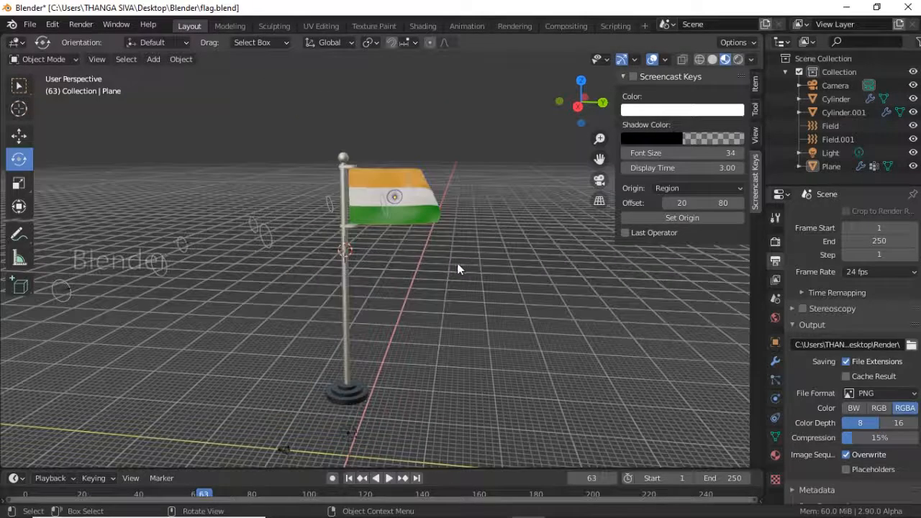
{"action": "scroll", "coordinate": [494, 249], "scroll_direction": "up", "scroll_amount": 3}
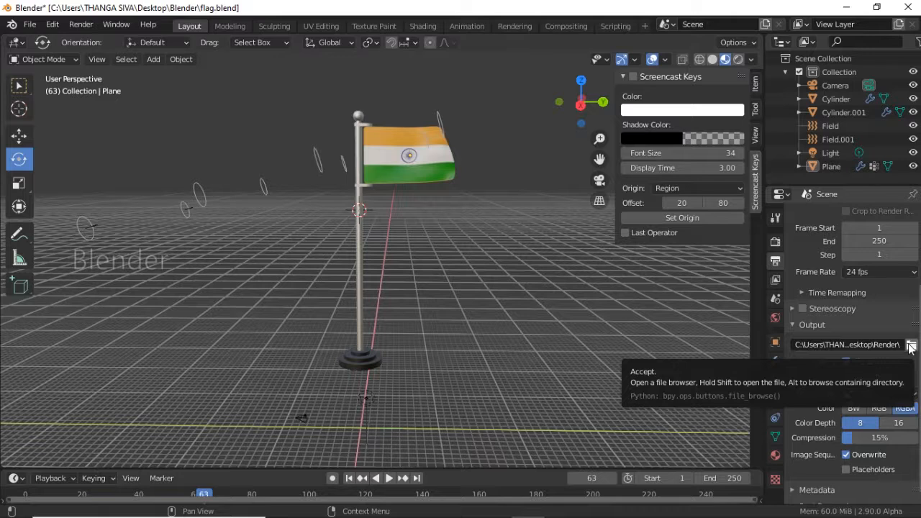
{"action": "scroll", "coordinate": [460, 288], "scroll_direction": "up", "scroll_amount": 3}
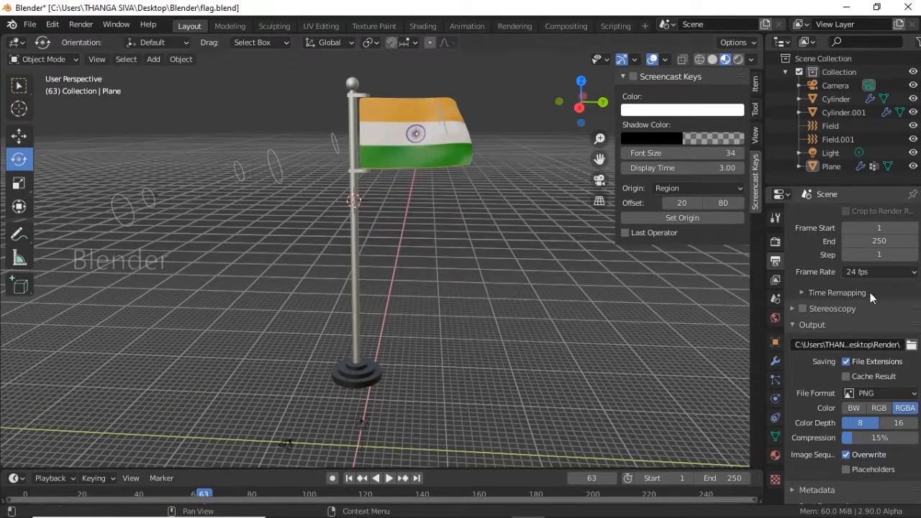
{"action": "left_click", "coordinate": [899, 274]}
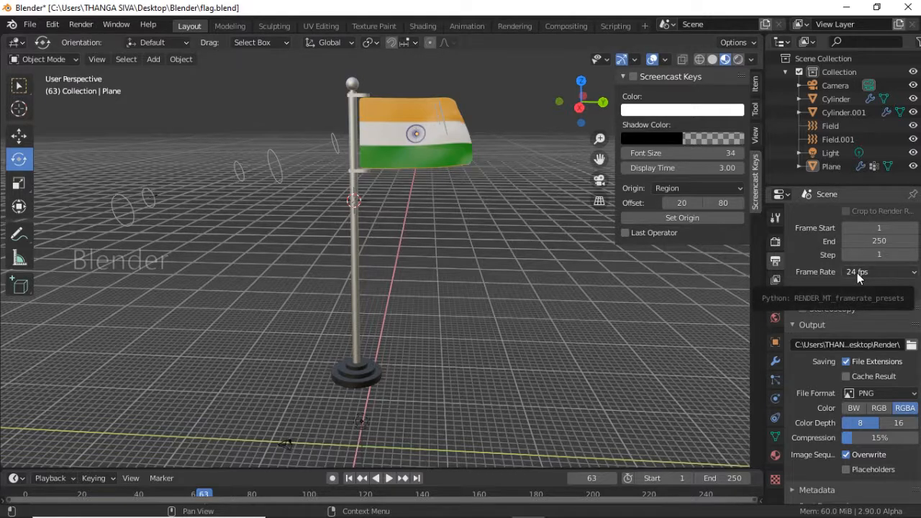
Preview the waving flag animation from frame 0 and stop it at frame 83
{"action": "left_click", "coordinate": [24, 497]}
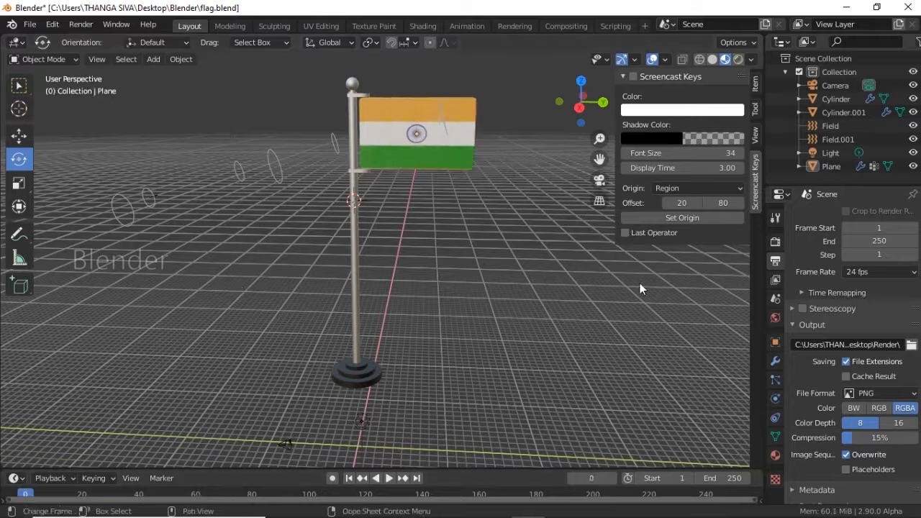
{"action": "key", "text": "space"}
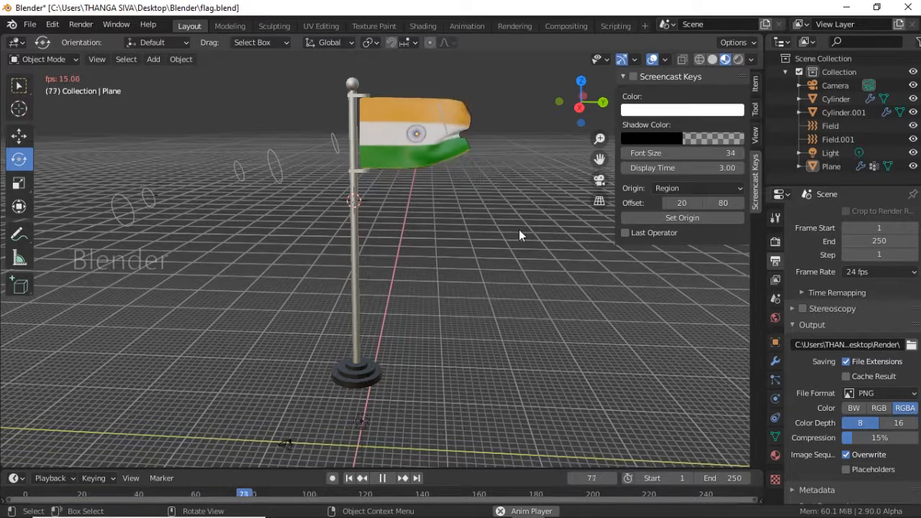
{"action": "key", "text": "space"}
Set the output file format to AVI JPEG and return the timeline to frame 0
{"action": "left_click", "coordinate": [891, 393]}
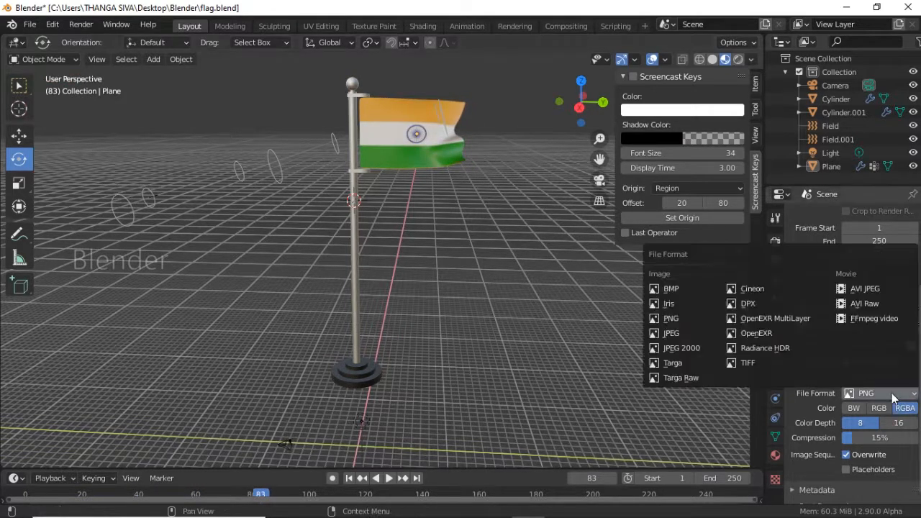
{"action": "left_click", "coordinate": [873, 289]}
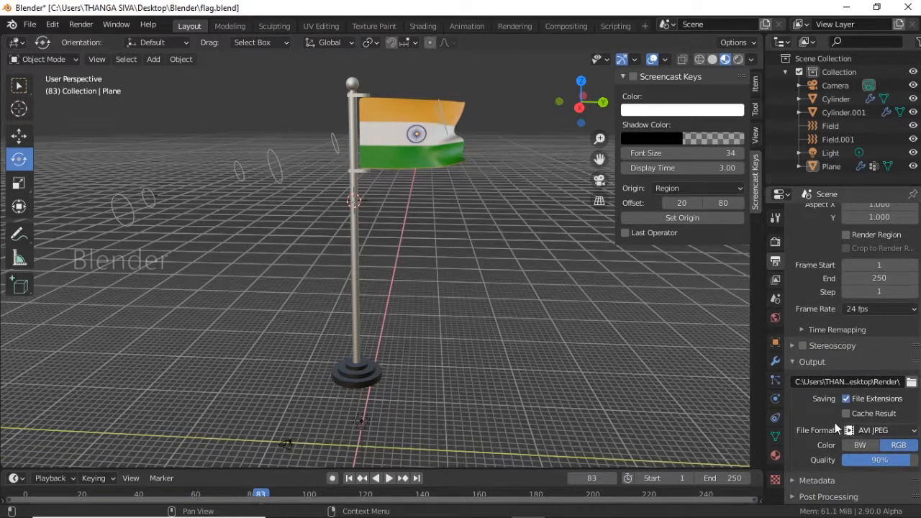
{"action": "left_click", "coordinate": [80, 29]}
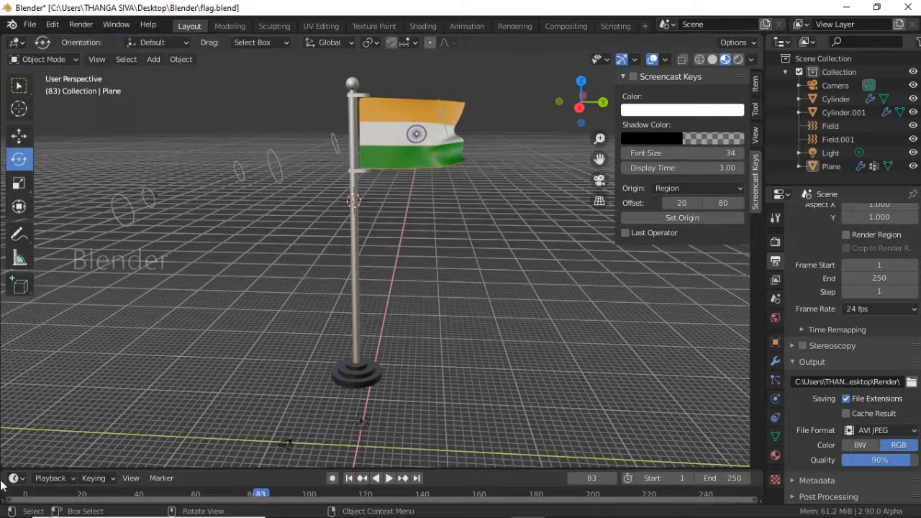
{"action": "left_click", "coordinate": [25, 494]}
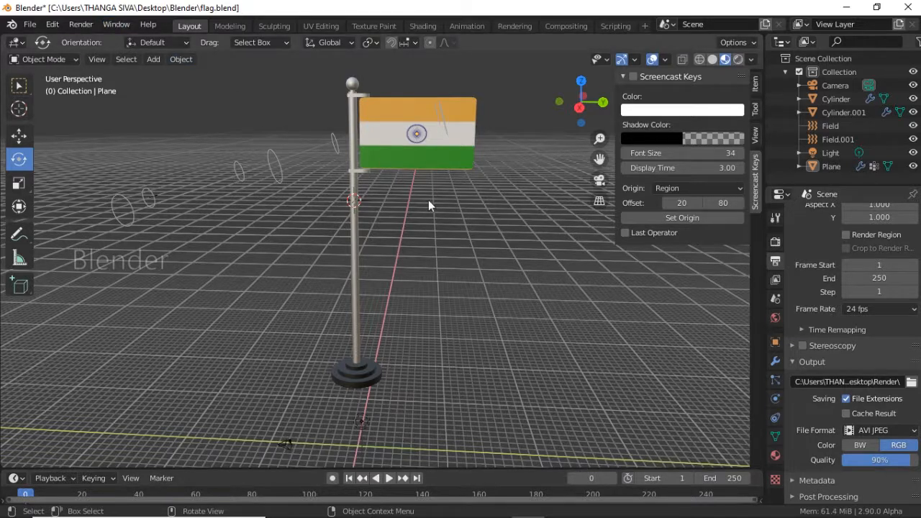
Look through the scene camera and show the viewport's view and lock settings
{"action": "key", "text": "KP_0"}
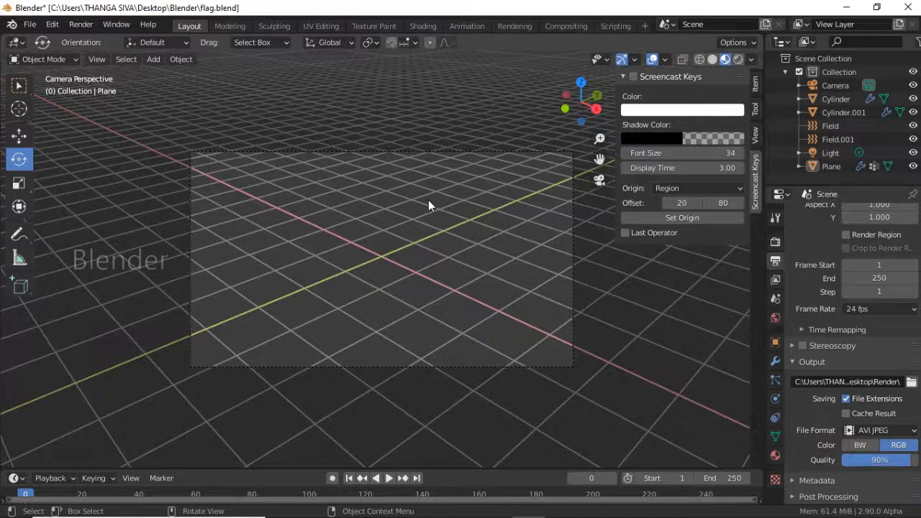
{"action": "scroll", "coordinate": [437, 224], "scroll_direction": "down", "scroll_amount": 5}
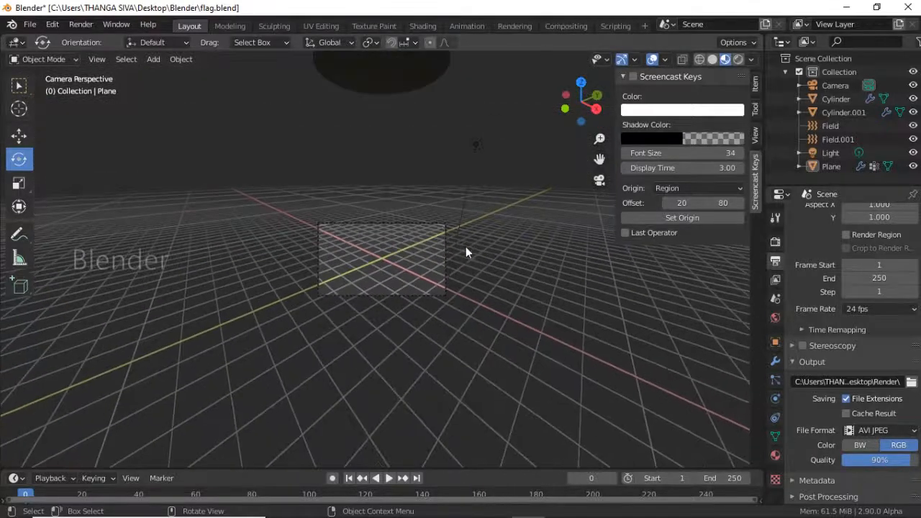
{"action": "scroll", "coordinate": [475, 252], "scroll_direction": "up", "scroll_amount": 3}
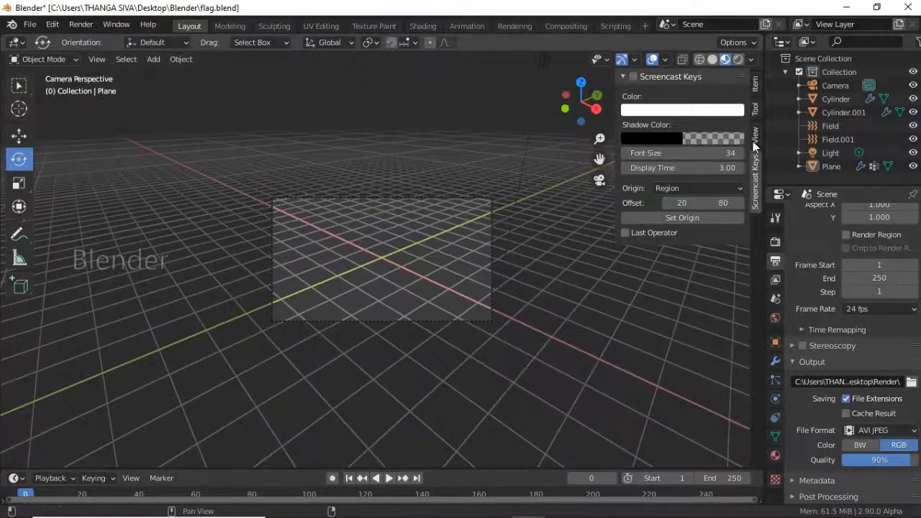
{"action": "left_click", "coordinate": [755, 136]}
{"action": "scroll", "coordinate": [447, 168], "scroll_direction": "down", "scroll_amount": 1}
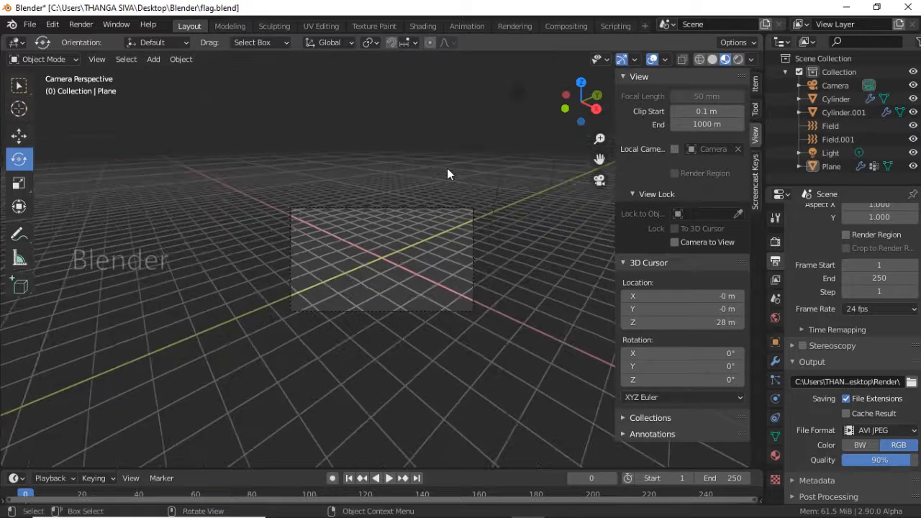
Align the camera to the current view of the flagpole and lock the camera to the view
{"action": "key", "text": "KP_0"}
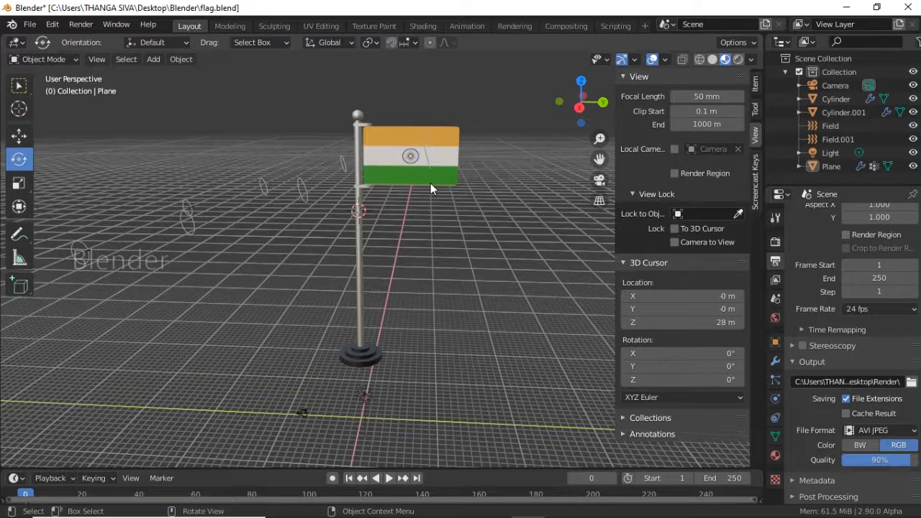
{"action": "key", "text": "KP_0"}
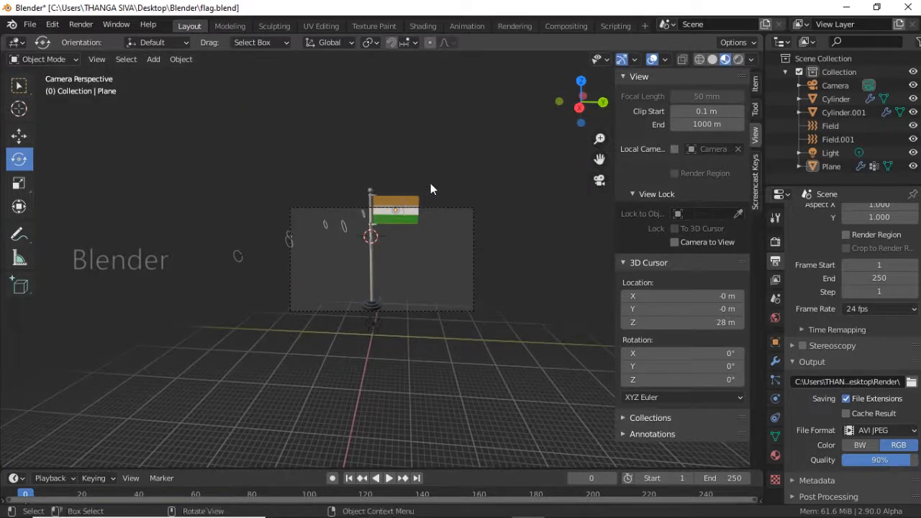
{"action": "scroll", "coordinate": [432, 182], "scroll_direction": "up", "scroll_amount": 3}
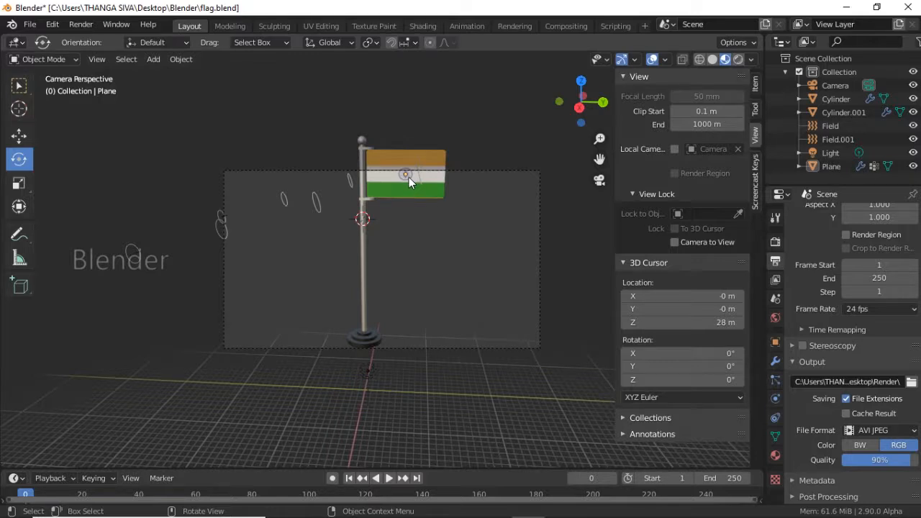
{"action": "middle_click_drag", "start_coordinate": [409, 177], "coordinate": [413, 157]}
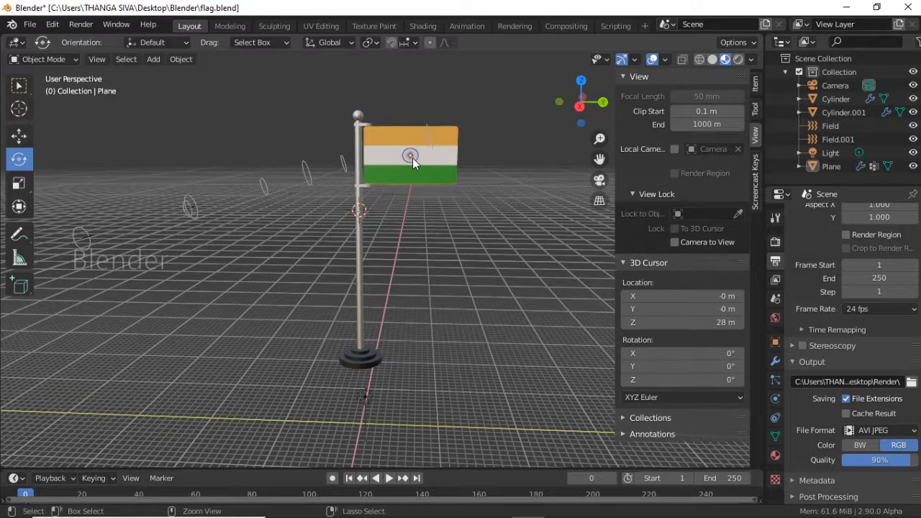
{"action": "key", "text": "KP_0"}
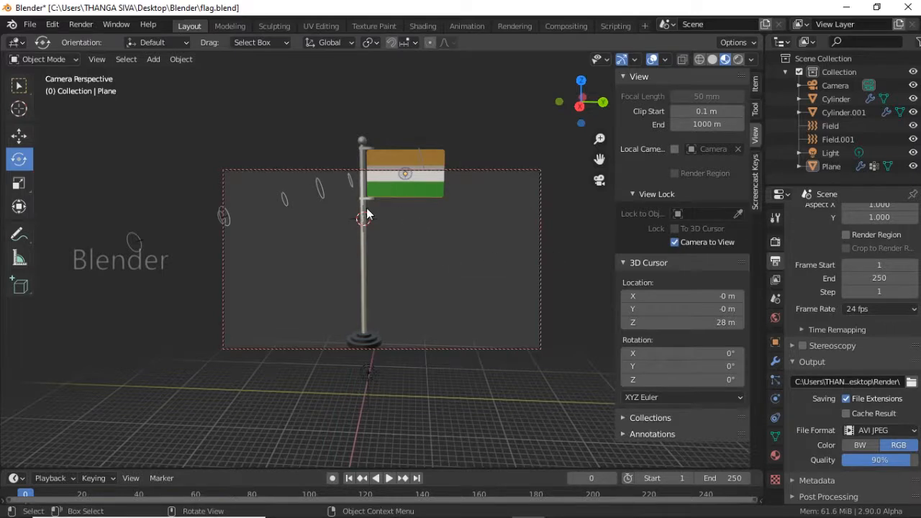
{"action": "left_click_drag", "start_coordinate": [325, 185], "coordinate": [432, 286]}
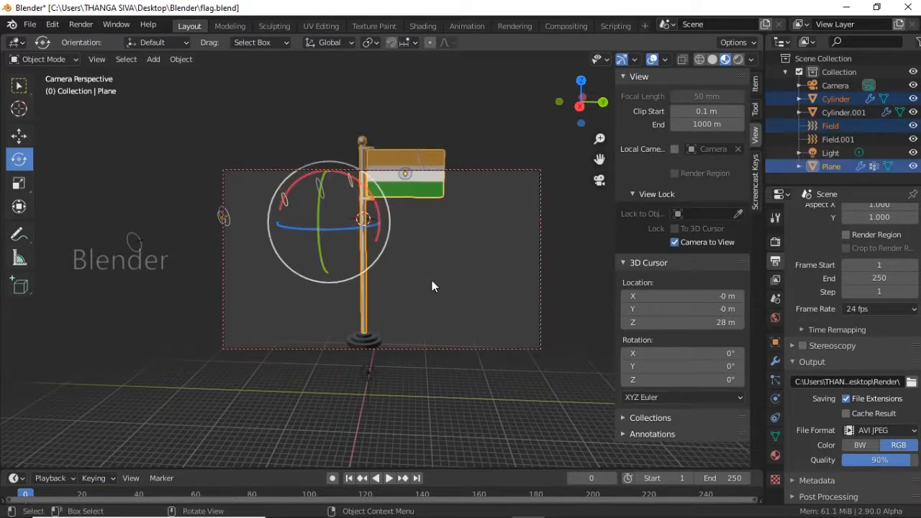
{"action": "left_click", "coordinate": [368, 331], "text": "shift"}
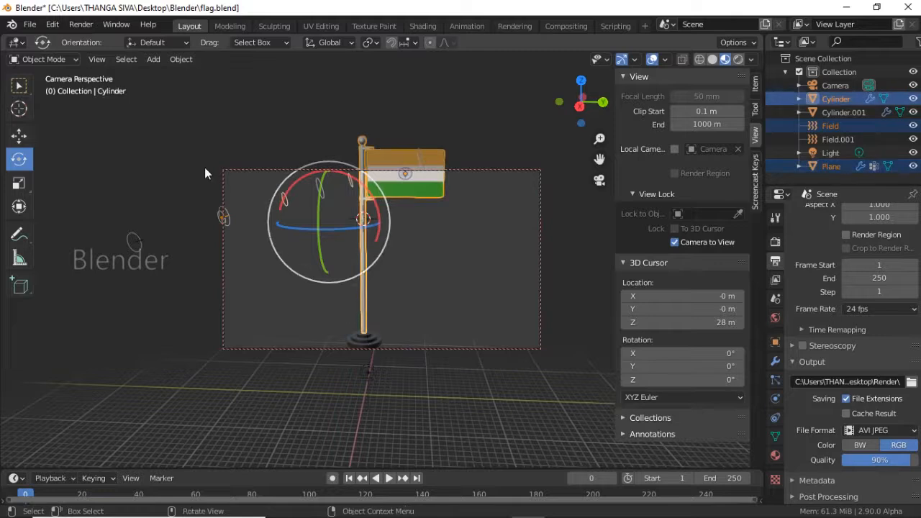
{"action": "key", "text": "a"}
{"action": "left_click", "coordinate": [386, 235]}
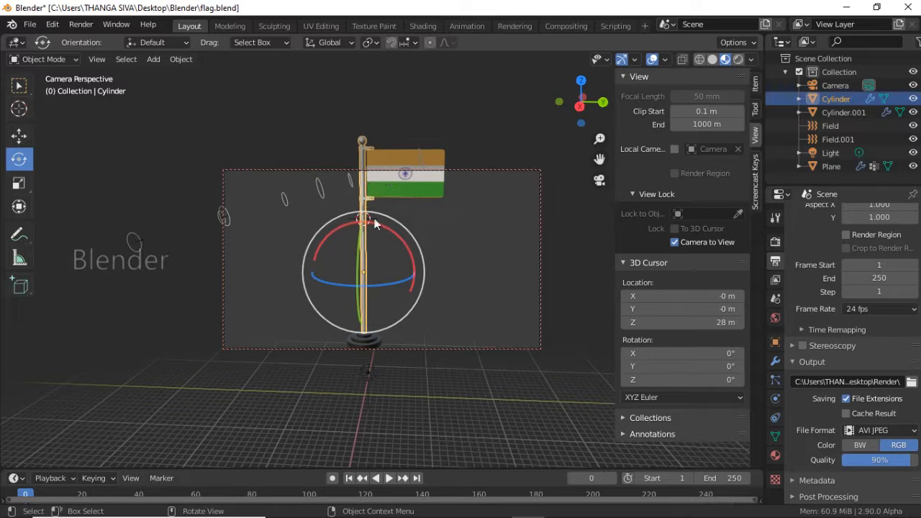
{"action": "left_click", "coordinate": [381, 191], "text": "shift"}
{"action": "left_click", "coordinate": [370, 287]}
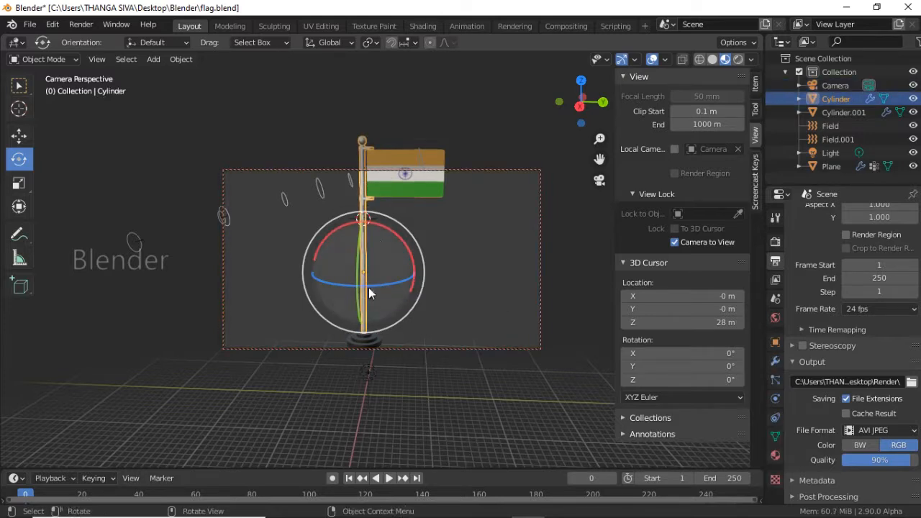
{"action": "left_click", "coordinate": [406, 173], "text": "shift"}
{"action": "left_click", "coordinate": [404, 180]}
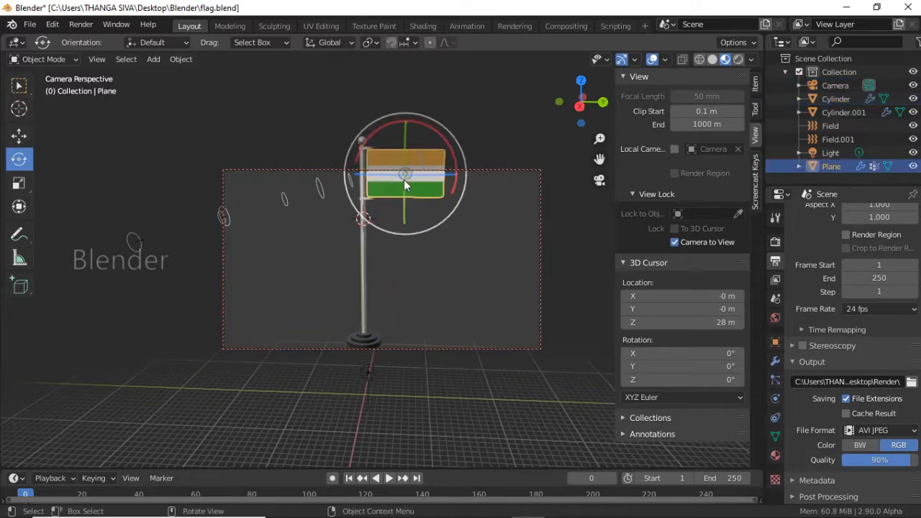
Select the pole, the flag and the base together and scale them down uniformly to suit the camera frame
{"action": "left_click", "coordinate": [365, 203]}
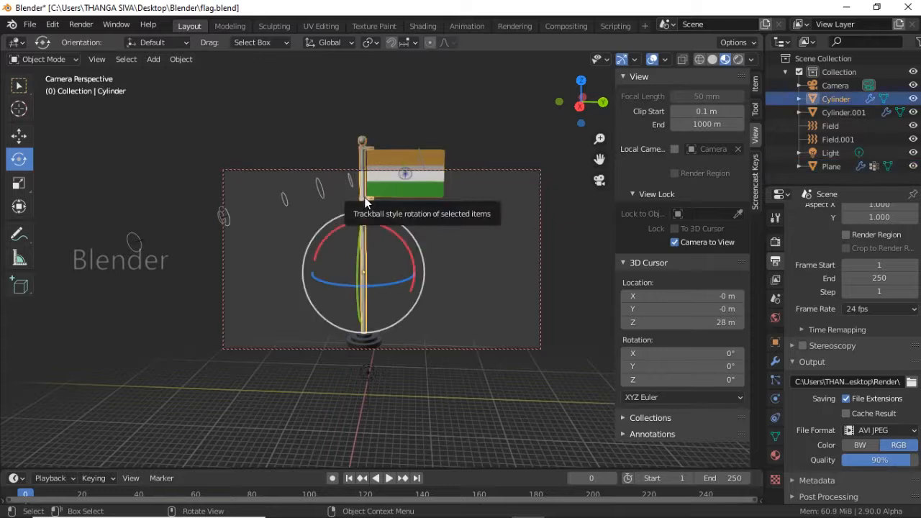
{"action": "left_click", "coordinate": [399, 184], "text": "shift"}
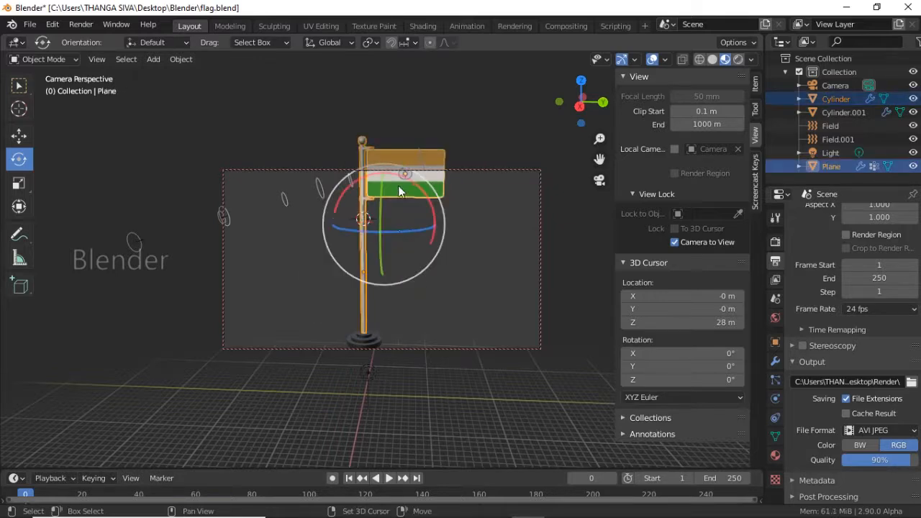
{"action": "left_click", "coordinate": [371, 339], "text": "shift"}
{"action": "key", "text": "g"}
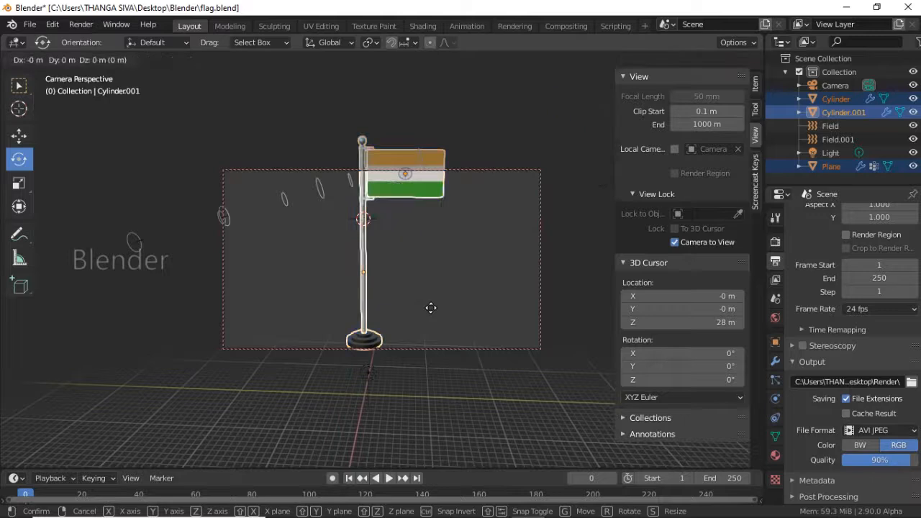
{"action": "left_click", "coordinate": [430, 308]}
{"action": "key", "text": "s"}
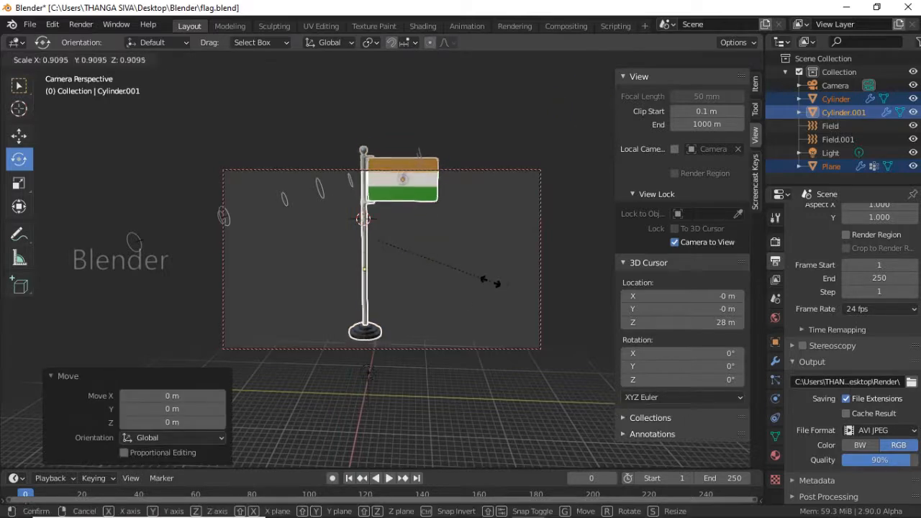
{"action": "left_click", "coordinate": [480, 280]}
Move the selected pole, flag and base down along the Z axis by about 2.52 m, inside the camera frame
{"action": "key", "text": "g"}
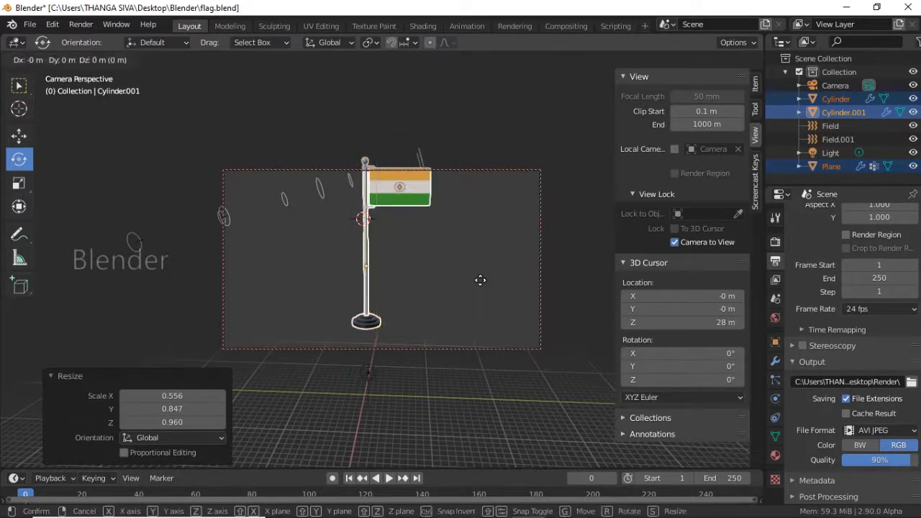
{"action": "key", "text": "z"}
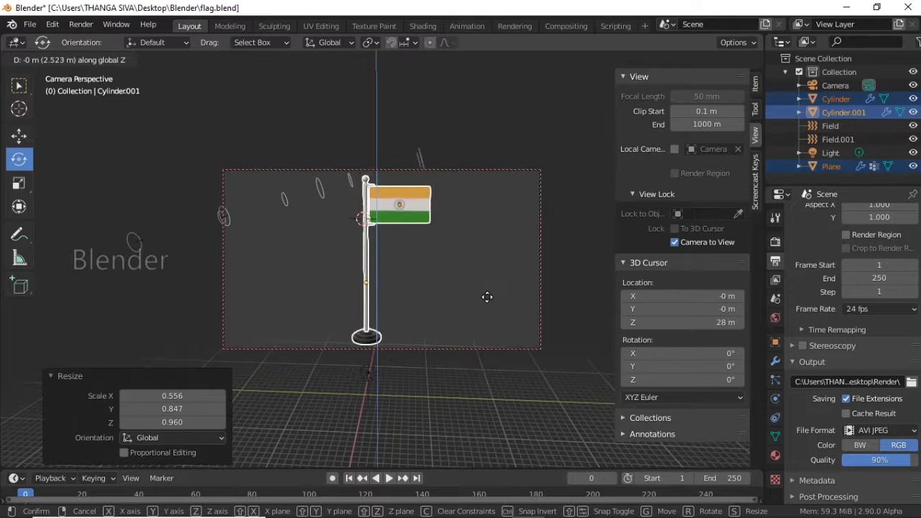
{"action": "left_click", "coordinate": [487, 295]}
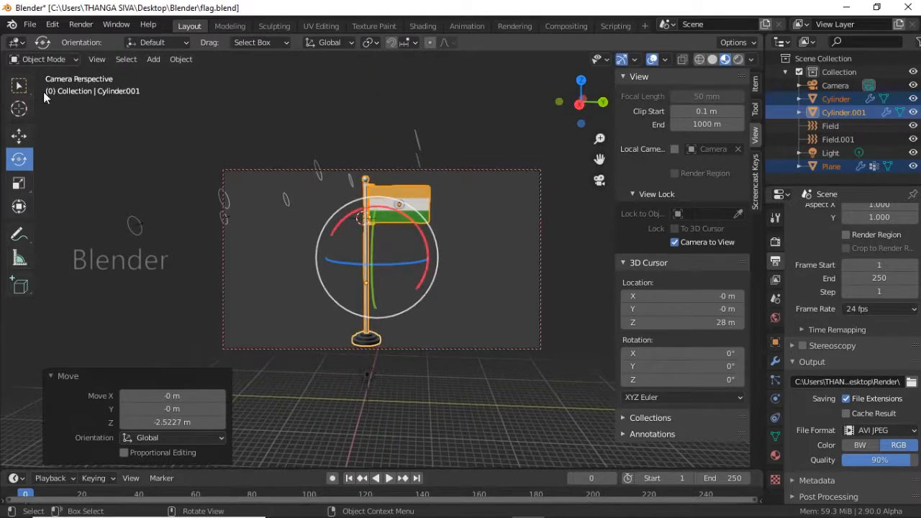
Render the animation through the camera and view the rendered flag enlarged
{"action": "left_click", "coordinate": [79, 26]}
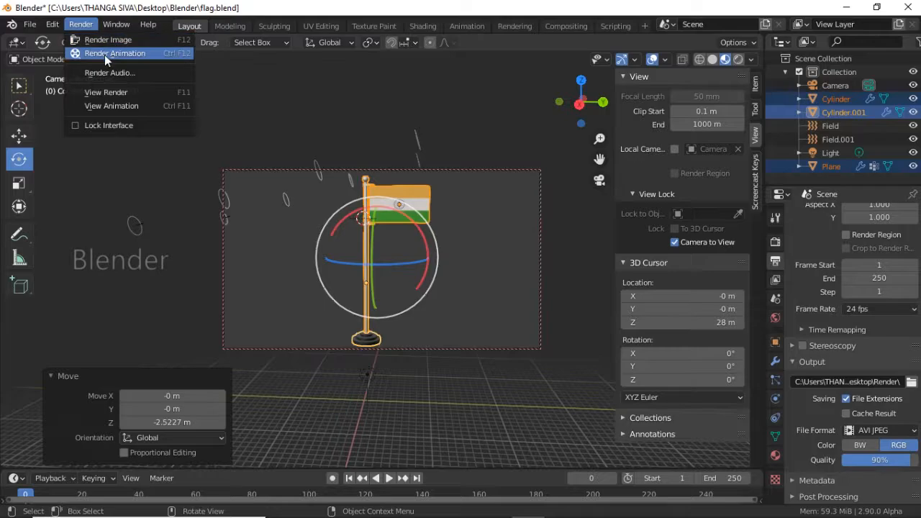
{"action": "left_click", "coordinate": [104, 55]}
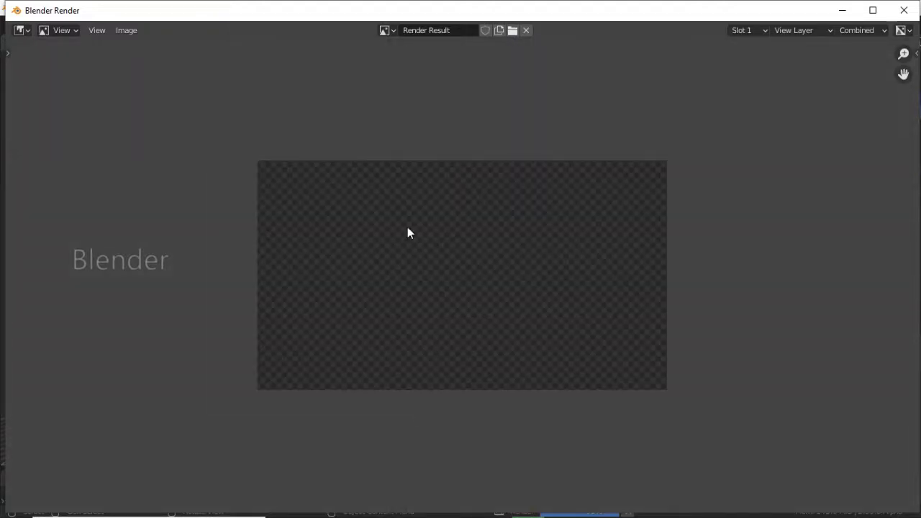
{"action": "scroll", "coordinate": [402, 240], "scroll_direction": "up", "scroll_amount": 2}
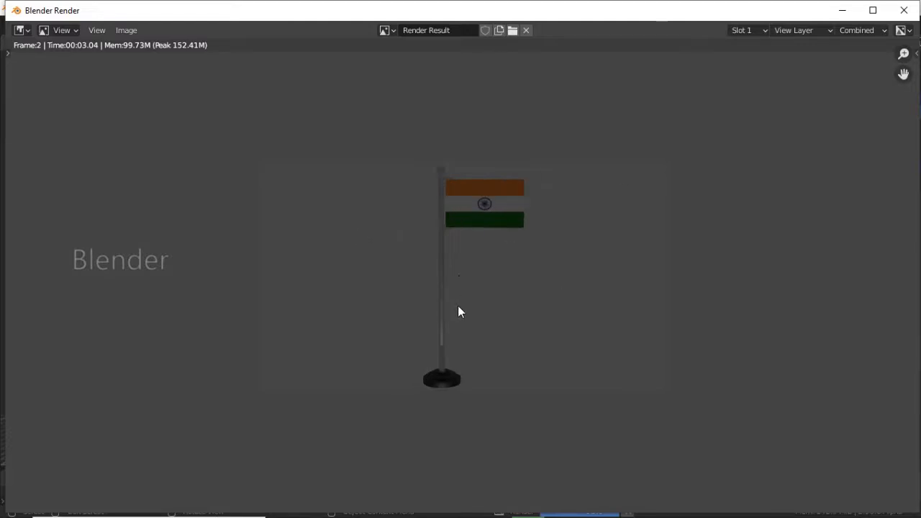
{"action": "scroll", "coordinate": [458, 306], "scroll_direction": "up", "scroll_amount": 2}
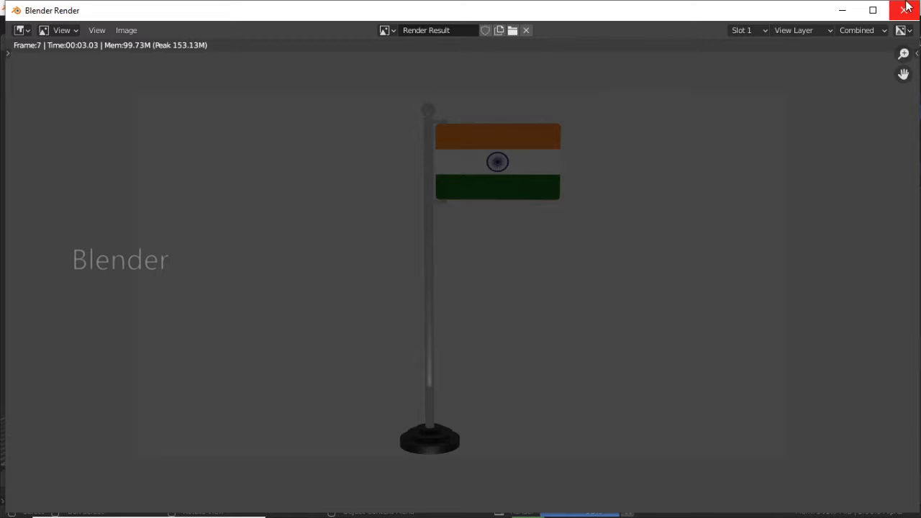
Minimize the render window and Blender, and open the Render folder on the desktop
{"action": "left_click", "coordinate": [841, 11]}
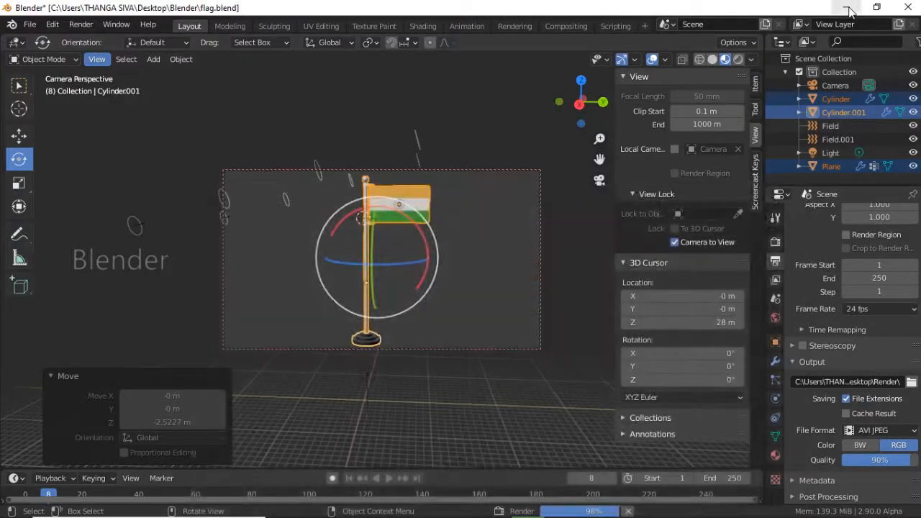
{"action": "left_click", "coordinate": [847, 10]}
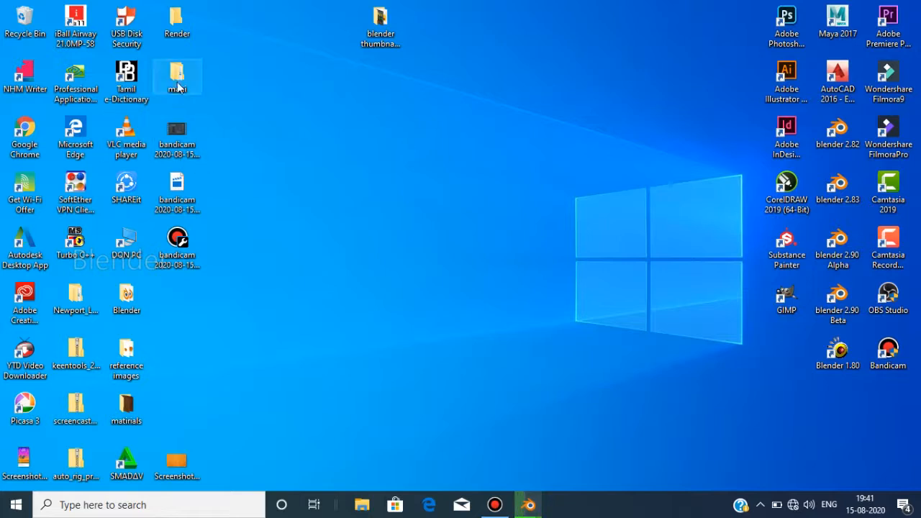
{"action": "double_click", "coordinate": [188, 46]}
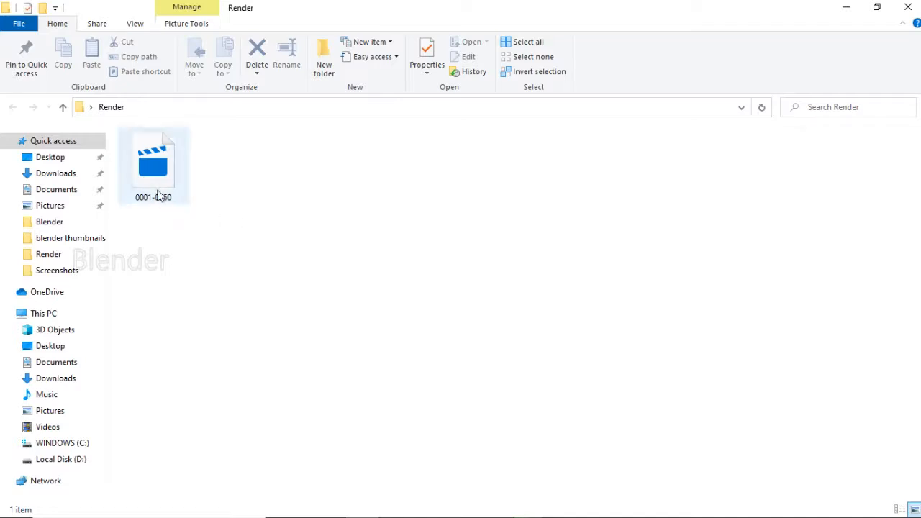
Switch from the Render folder back to the Blender render window to check the rendering progress
{"action": "mouse_move", "coordinate": [490, 513]}
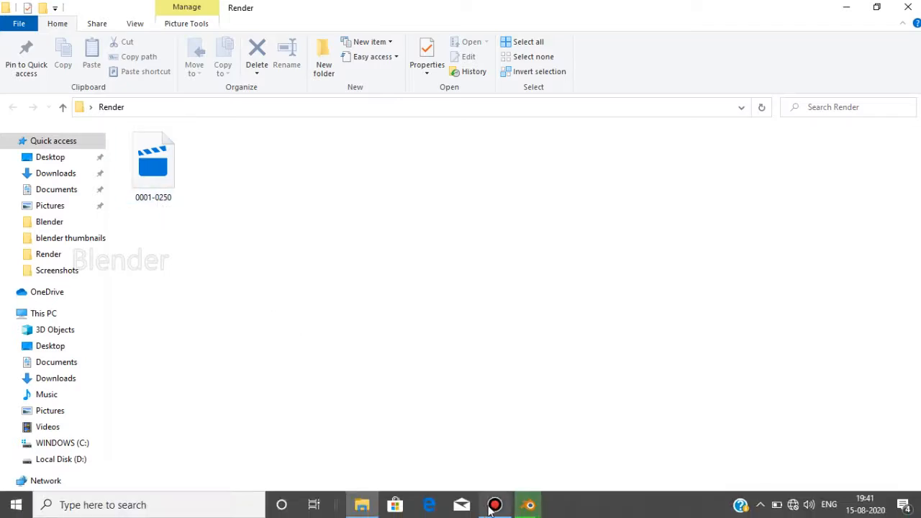
{"action": "mouse_move", "coordinate": [527, 510]}
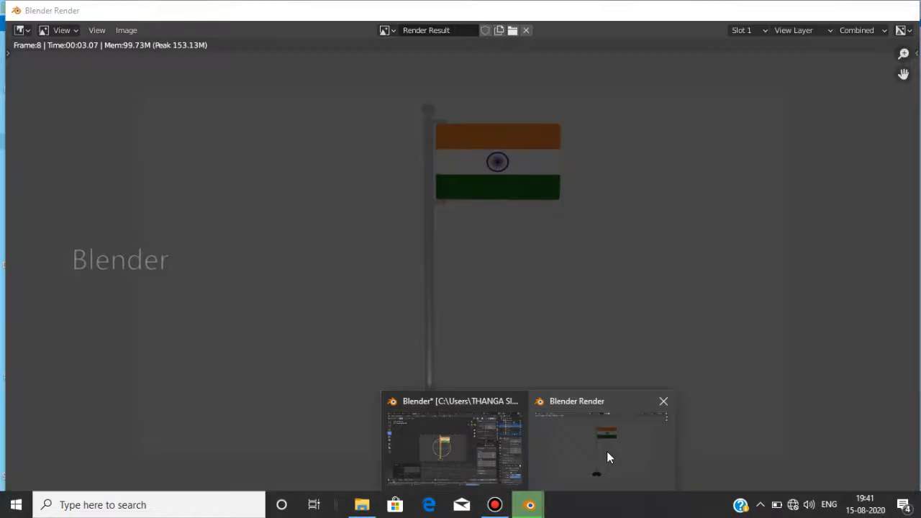
{"action": "left_click", "coordinate": [607, 452]}
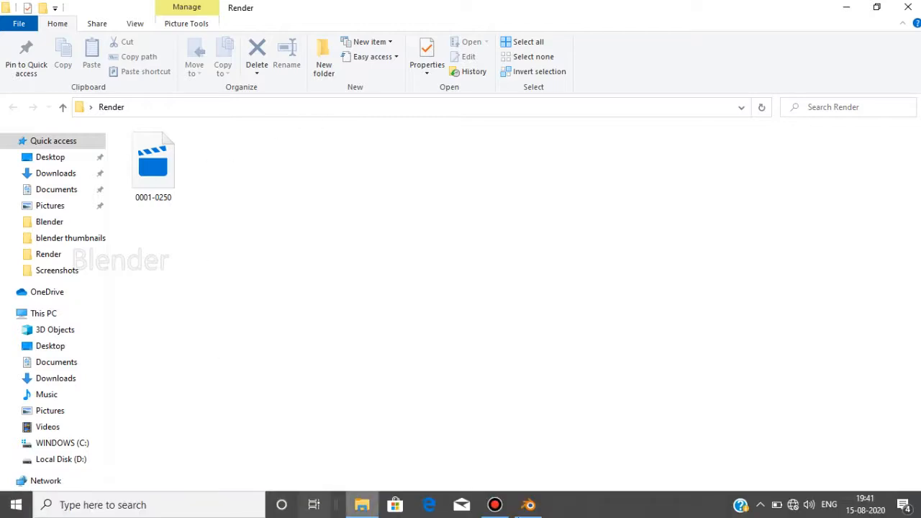
Play the rendered video 0001-0250 from the Render folder, and close the video player and the folder
{"action": "left_click", "coordinate": [528, 505]}
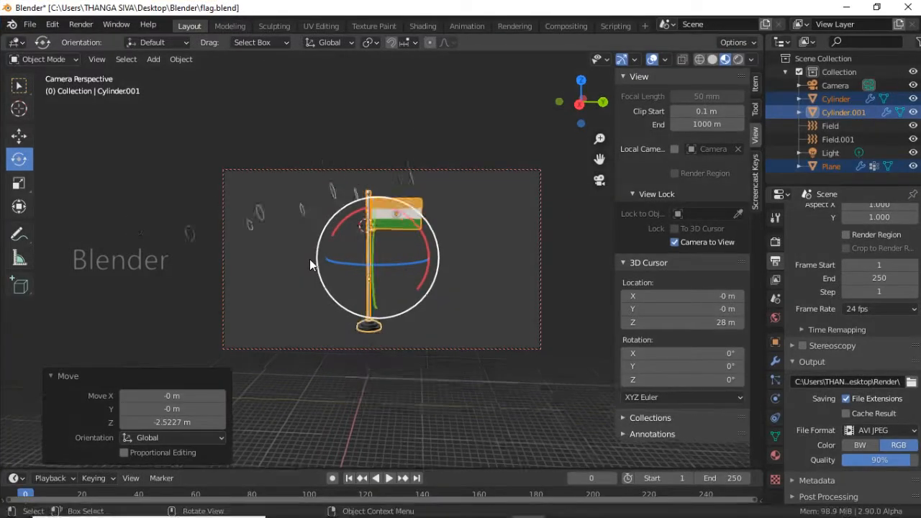
{"action": "scroll", "coordinate": [309, 259], "scroll_direction": "down", "scroll_amount": 1}
{"action": "scroll", "coordinate": [309, 259], "scroll_direction": "up", "scroll_amount": 2}
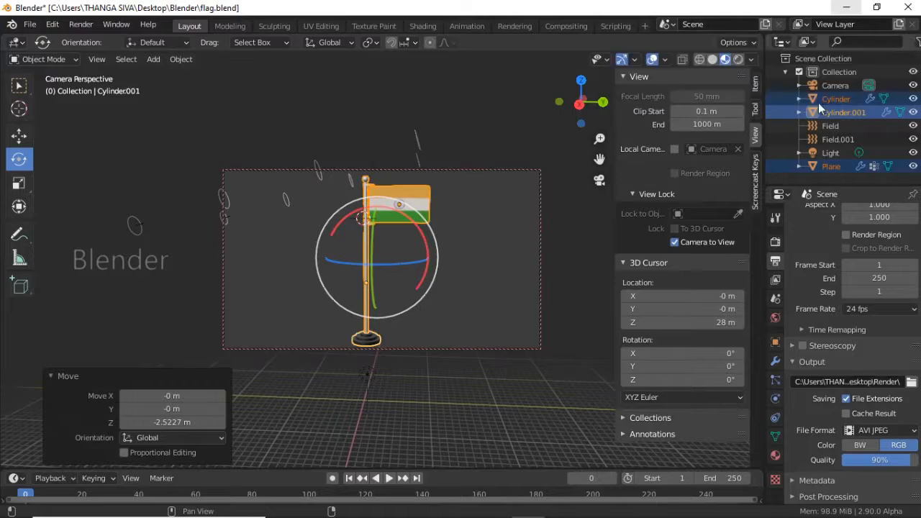
{"action": "left_click", "coordinate": [847, 6]}
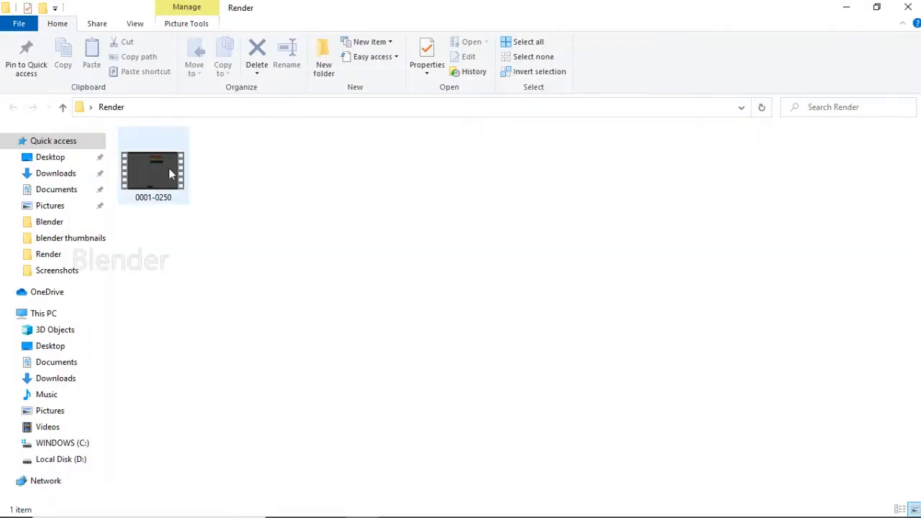
{"action": "double_click", "coordinate": [153, 180]}
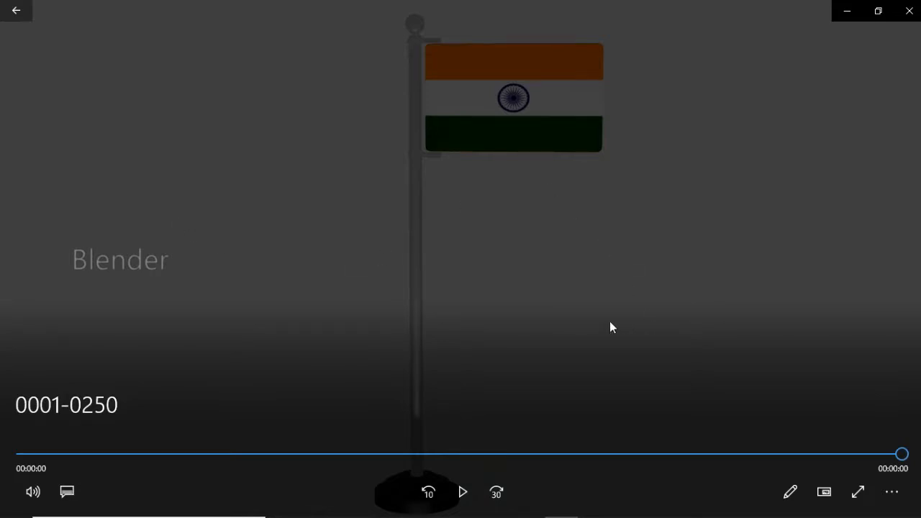
{"action": "left_click", "coordinate": [910, 10]}
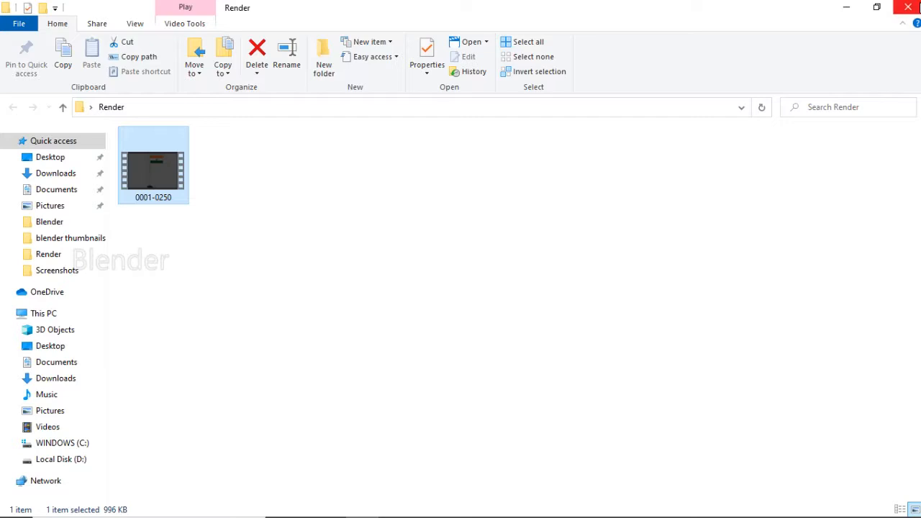
{"action": "left_click", "coordinate": [908, 8]}
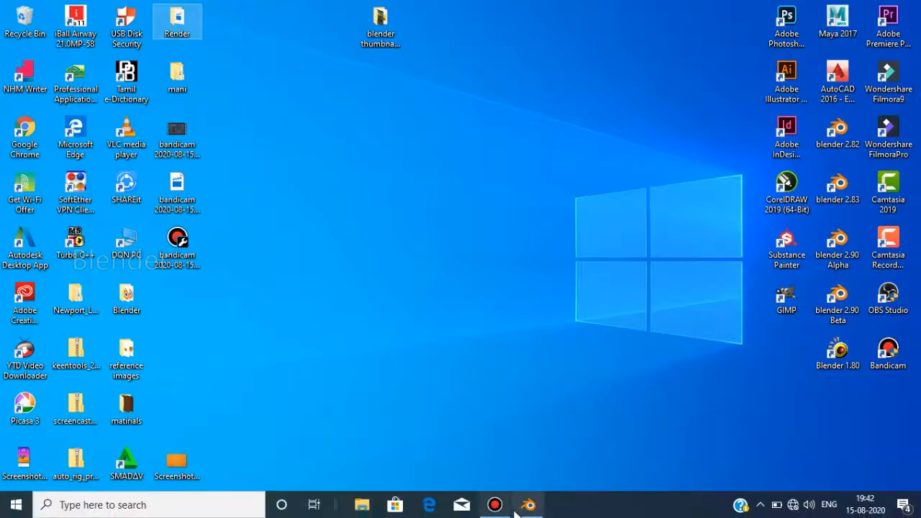
Return to Blender, leave the camera view and frame the flagpole in the user perspective
{"action": "left_click", "coordinate": [528, 506]}
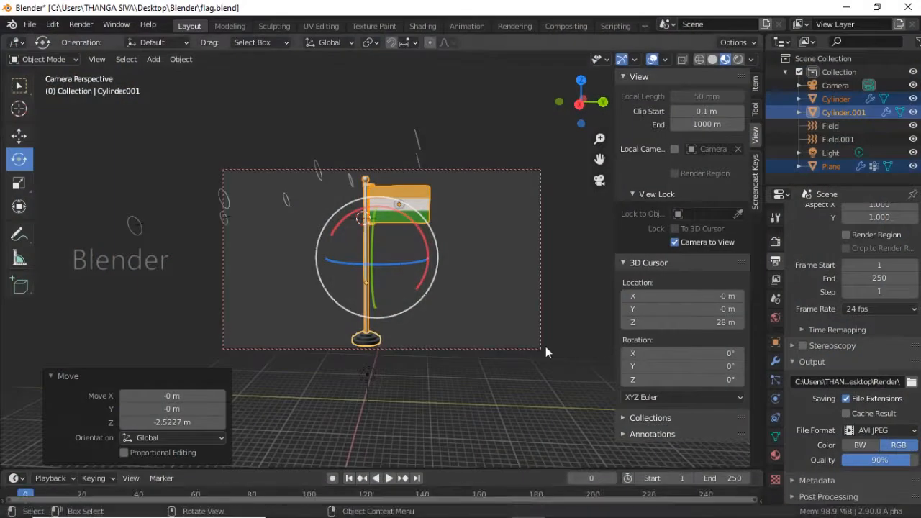
{"action": "middle_click_drag", "start_coordinate": [518, 363], "coordinate": [585, 334]}
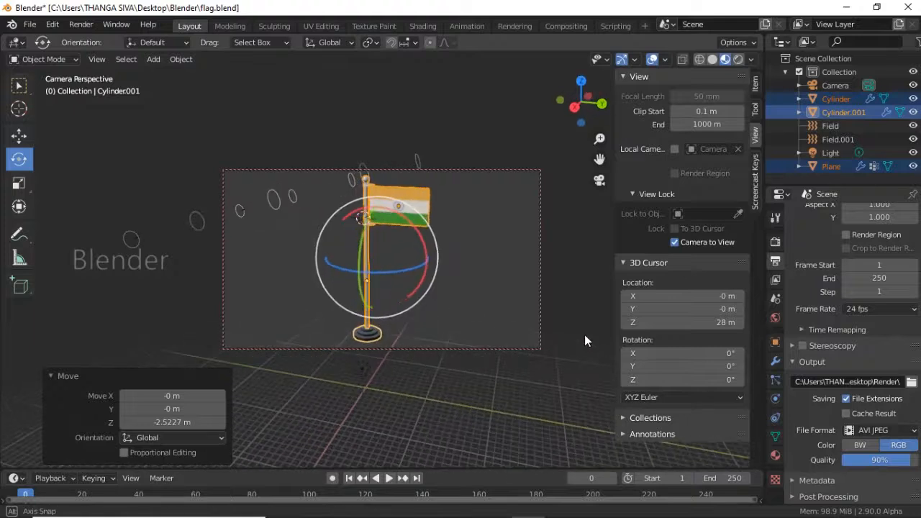
{"action": "key", "text": "KP_0"}
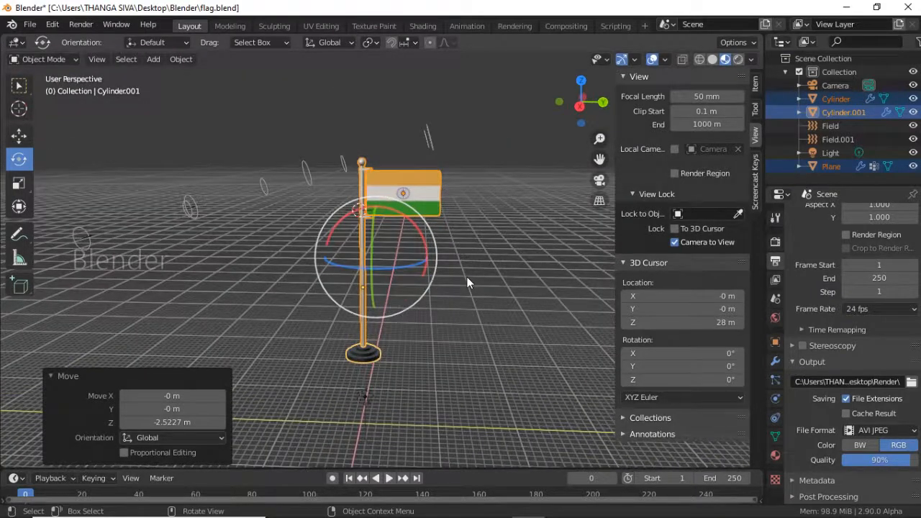
{"action": "scroll", "coordinate": [466, 278], "scroll_direction": "up", "scroll_amount": 2}
{"action": "scroll", "coordinate": [466, 278], "scroll_direction": "down", "scroll_amount": 1}
{"action": "middle_click_drag", "start_coordinate": [457, 253], "coordinate": [417, 260], "text": "shift"}
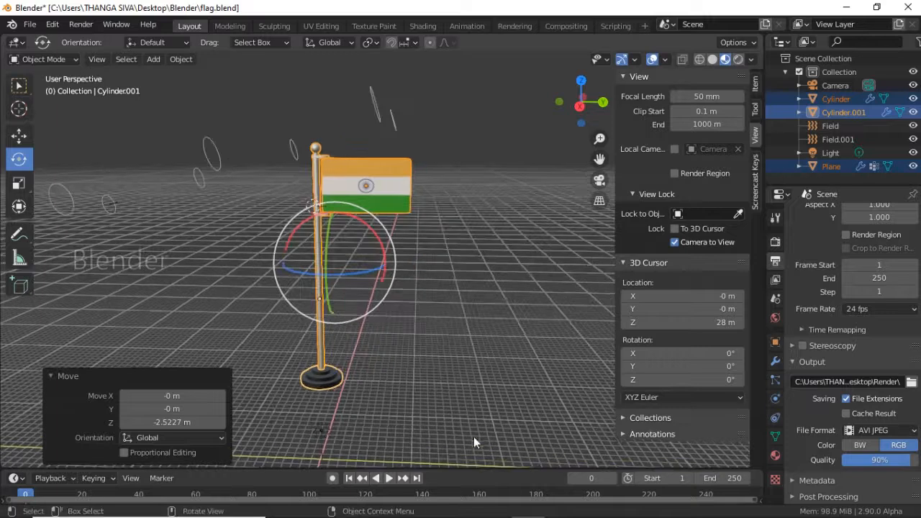
{"action": "left_click", "coordinate": [494, 516]}
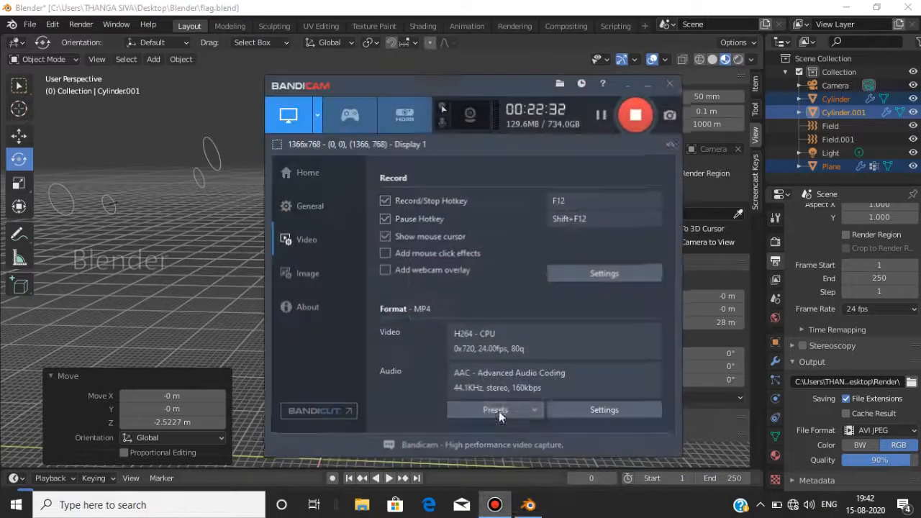
{"action": "left_click", "coordinate": [608, 113]}
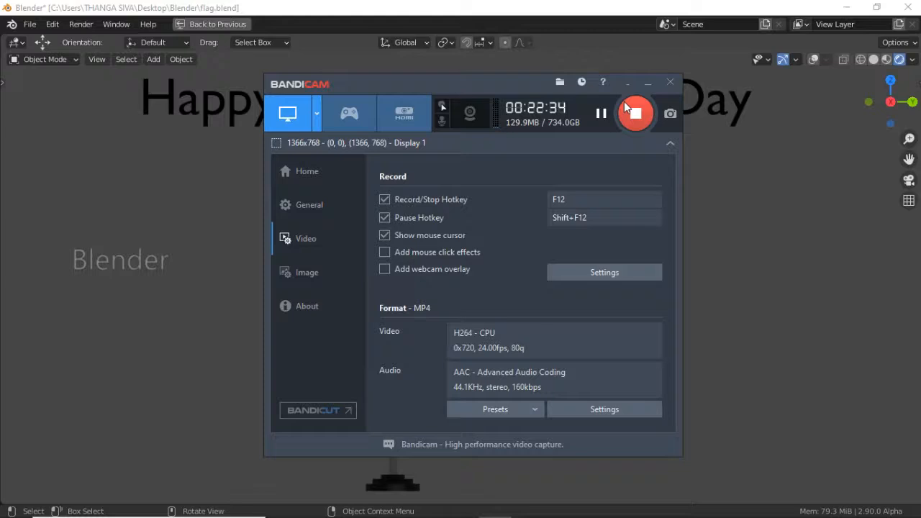
{"action": "left_click", "coordinate": [647, 82]}
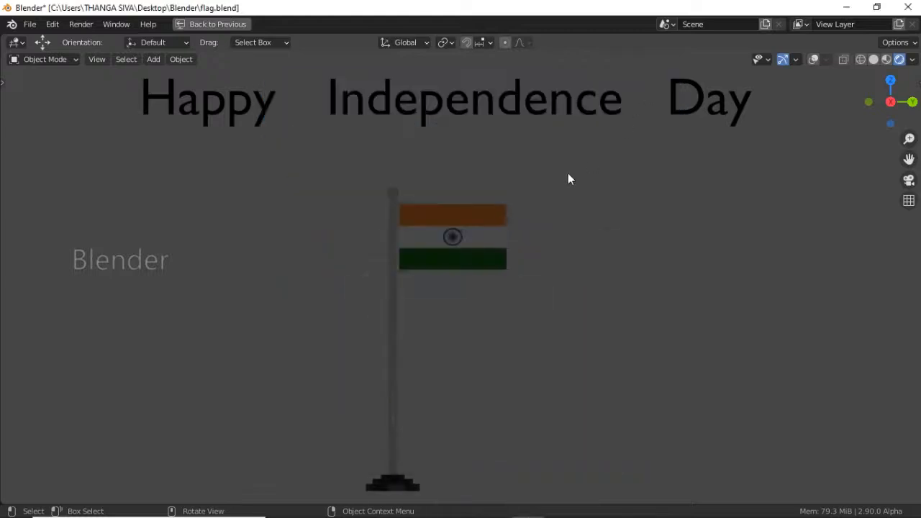
Play the flag animation in the scene with the Happy Independence Day text
{"action": "key", "text": "space"}
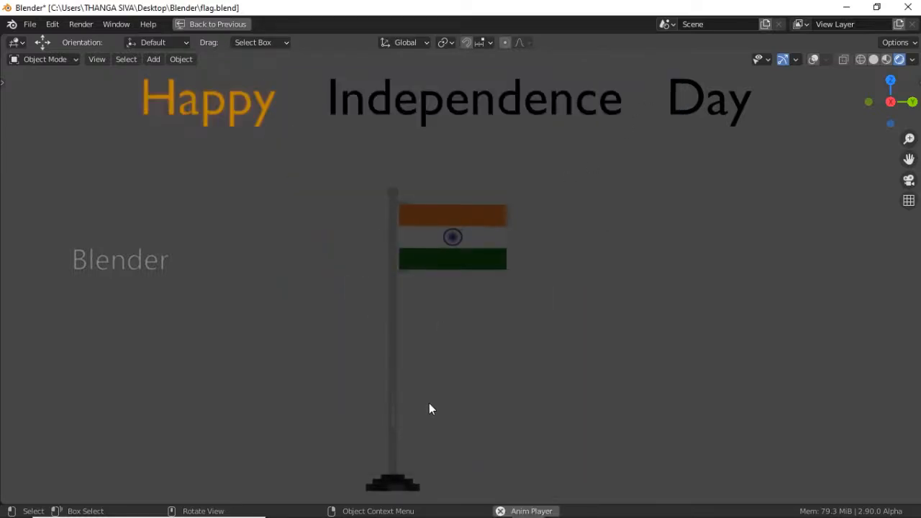